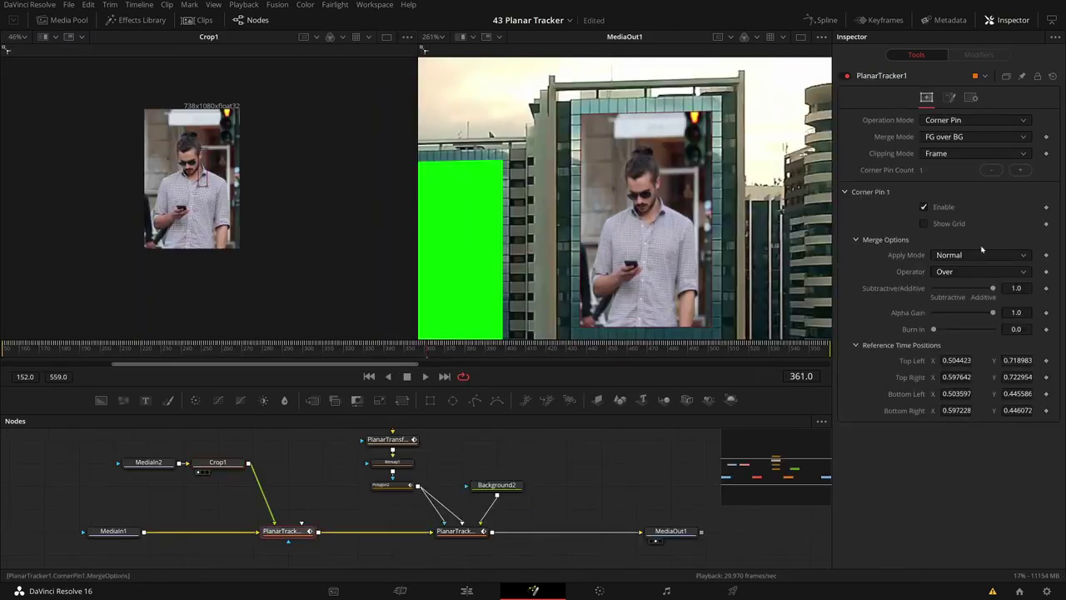
left_click(981, 253)
left_click(963, 305)
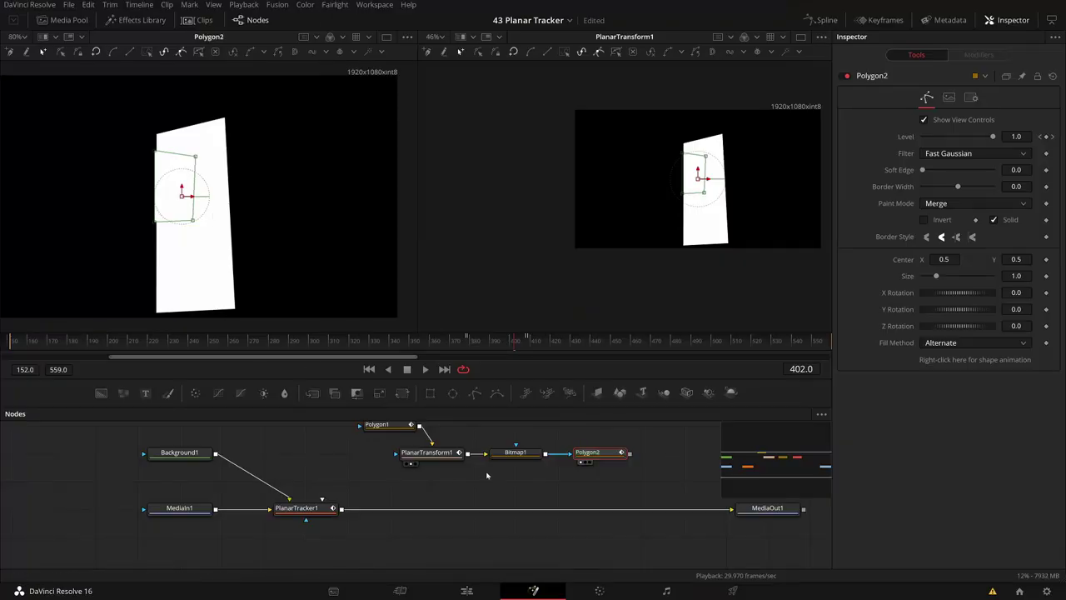
scroll(200, 159, "up", 3)
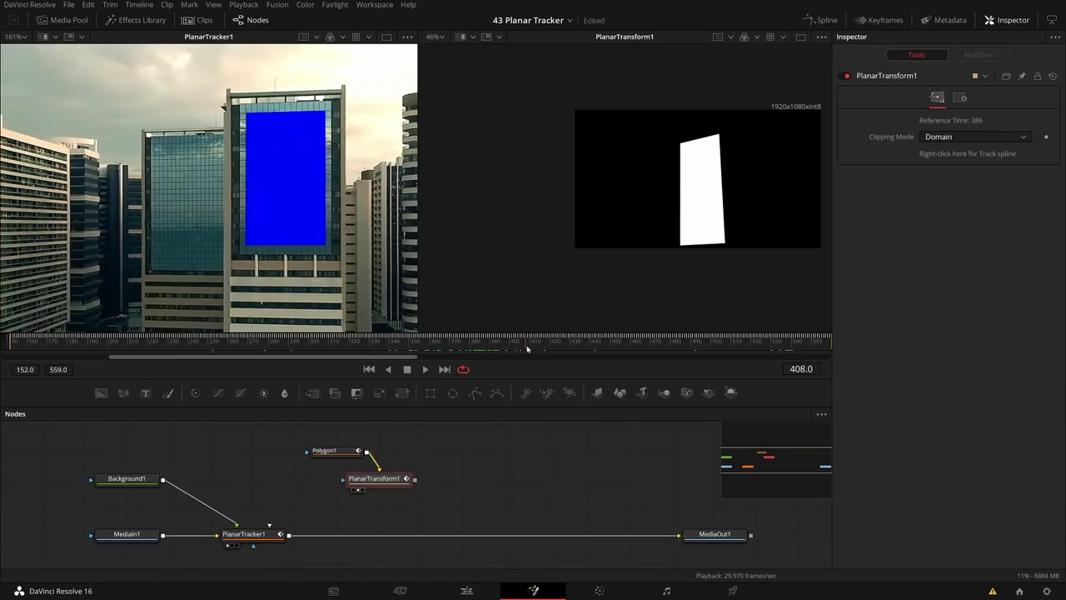
scroll(242, 140, "up", 3)
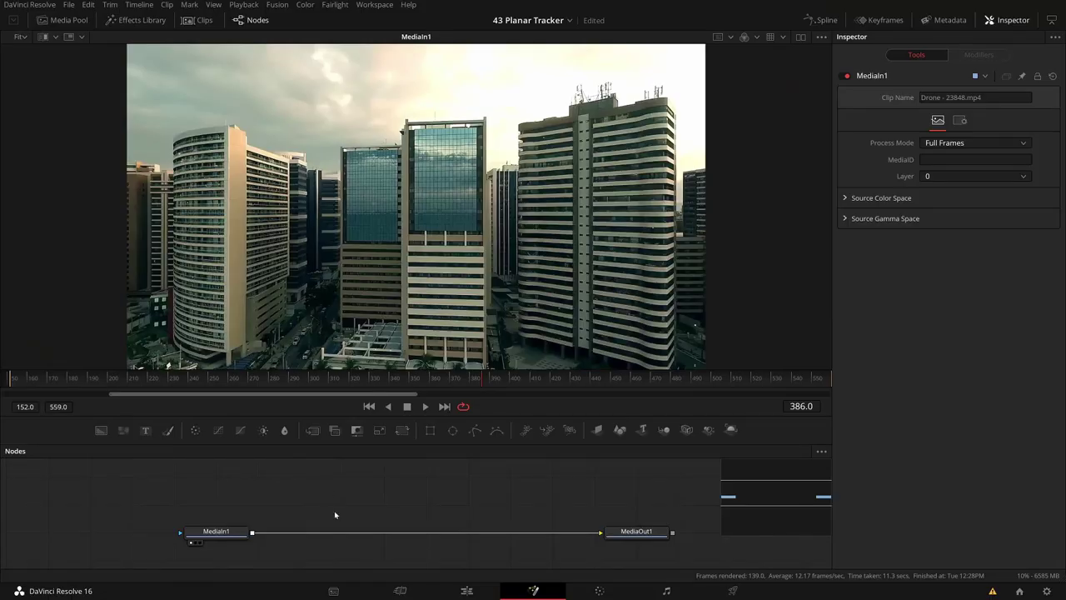
Add a Planar Tracker node and insert it on the connection between MediaIn1 and MediaOut1.
key("shift+space")
type("tra")
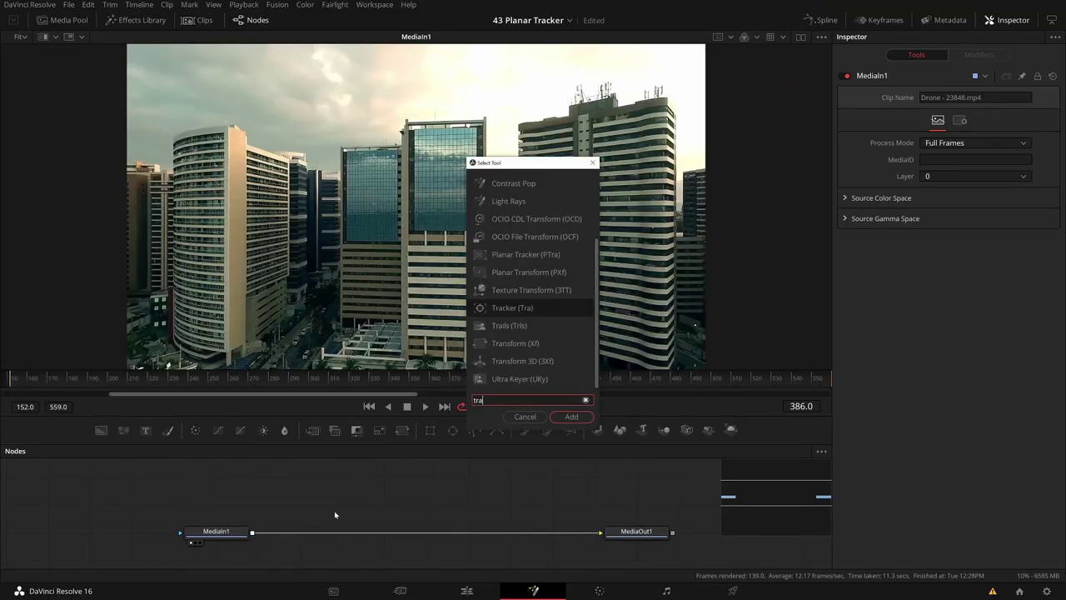
key("BackSpace")
key("BackSpace")
key("BackSpace")
type("plan")
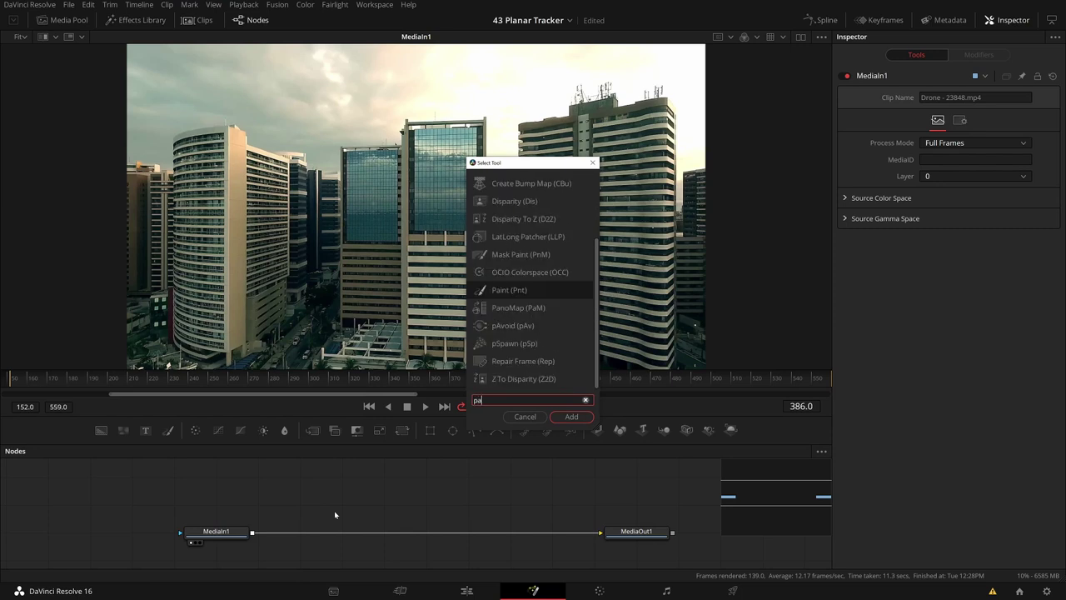
key("Return")
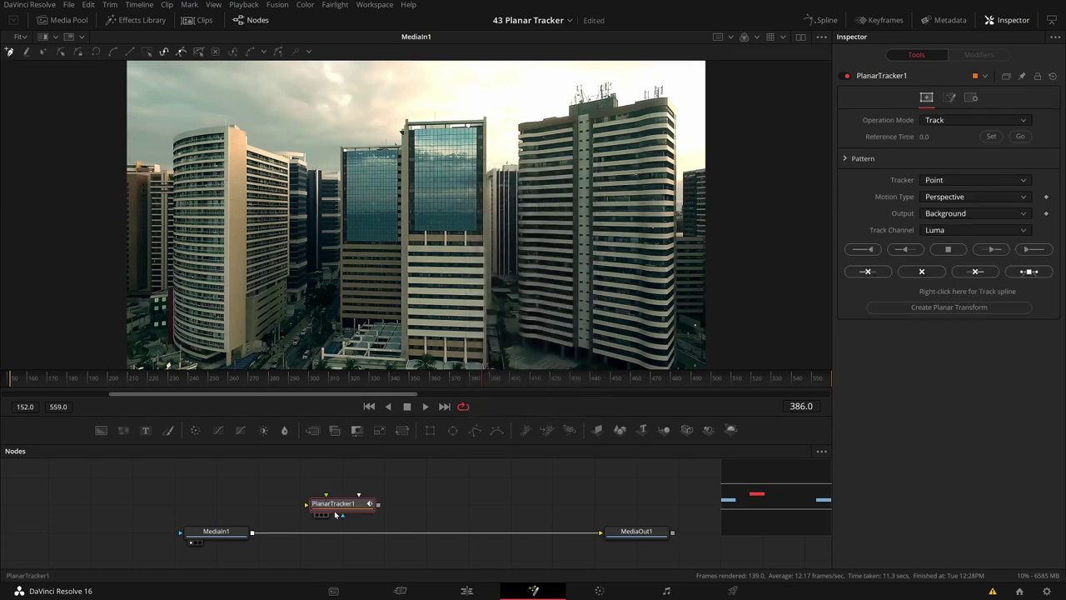
left_click_drag(337, 510, 339, 533)
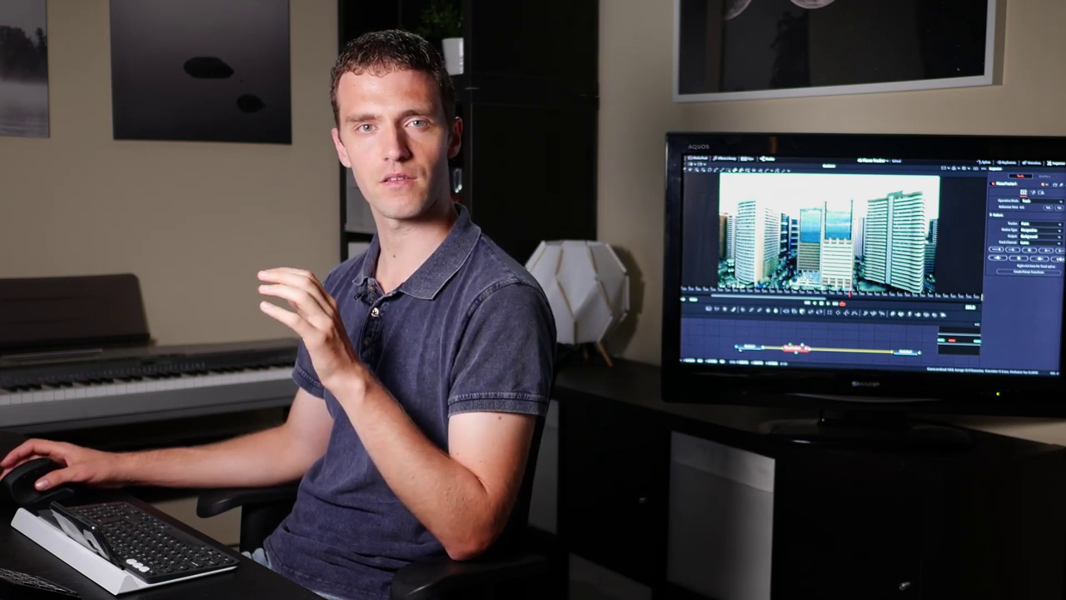
Draw a closed four-point tracking pattern just inside the glass facade of the central tall building.
scroll(829, 218, "up", 4)
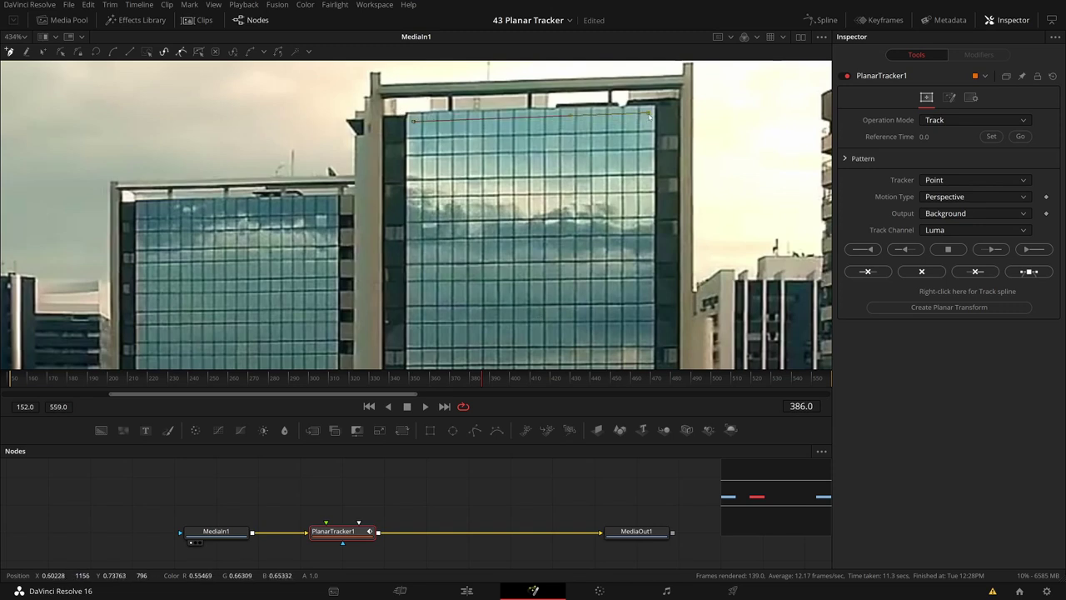
scroll(647, 278, "down", 5)
scroll(647, 285, "down", 3)
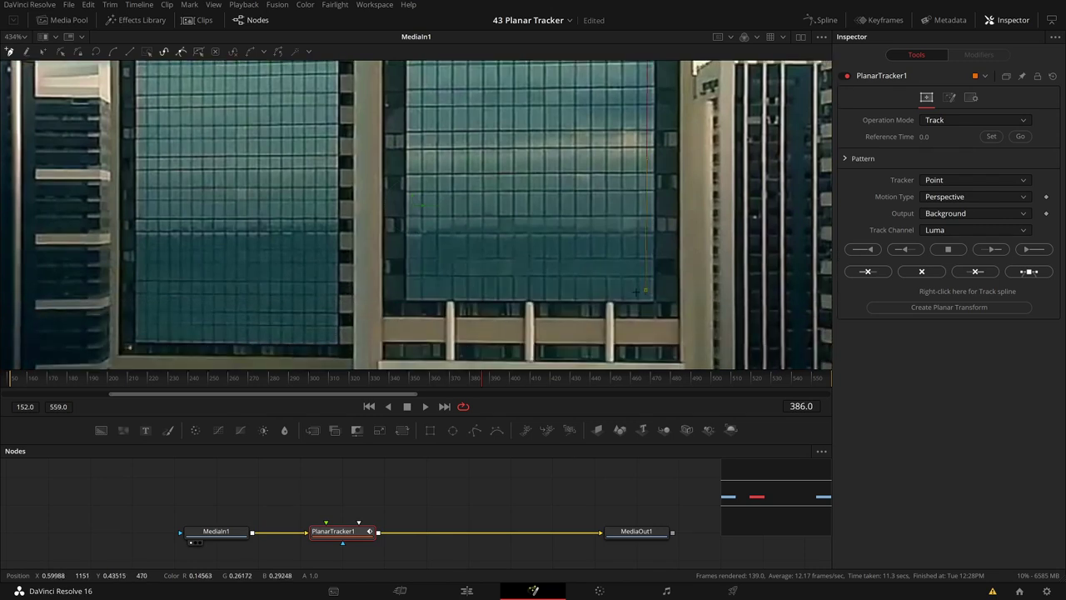
scroll(417, 291, "up", 8)
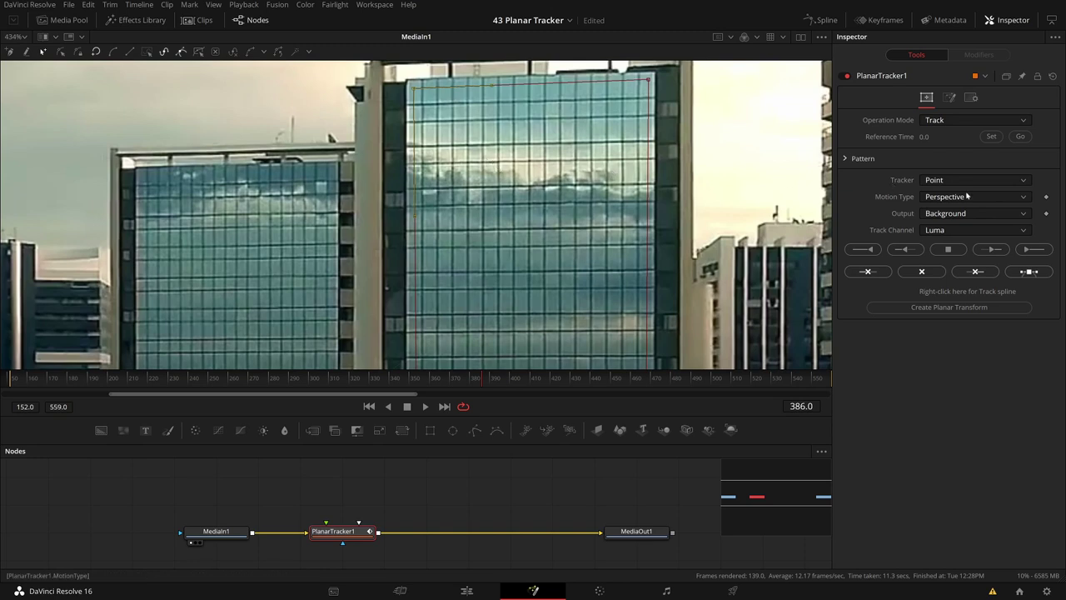
Switch the planar tracker to Hybrid Point/Area and set its reference time to frame 386.
left_click(944, 180)
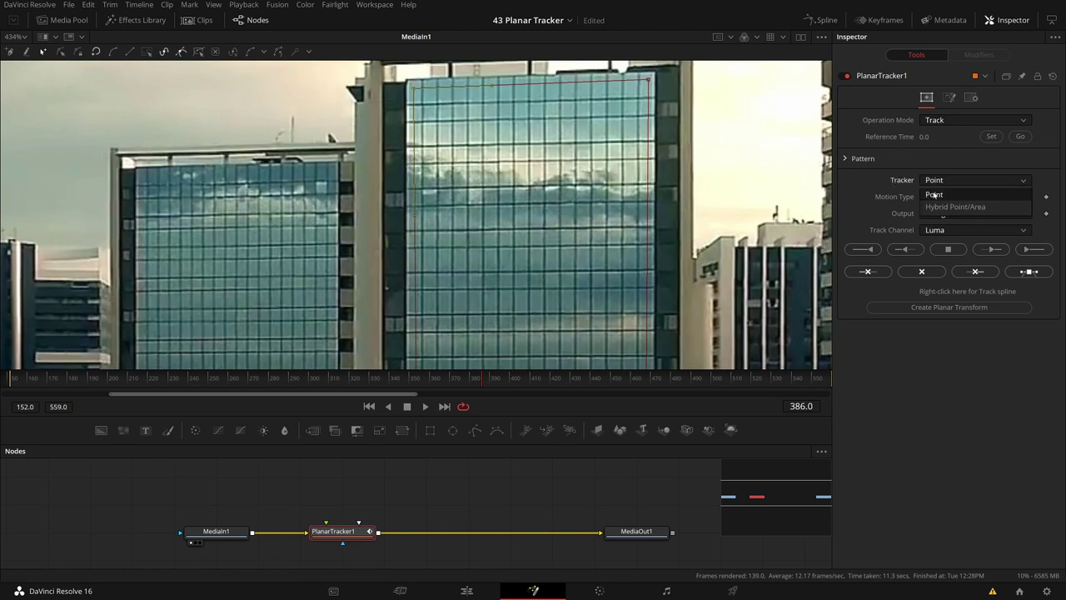
left_click(941, 206)
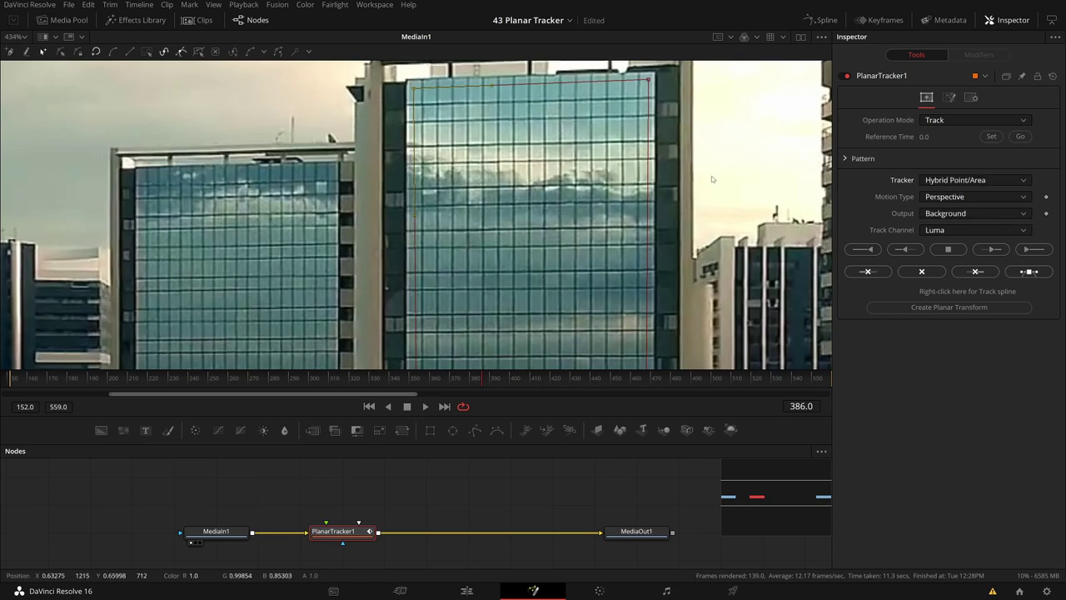
scroll(712, 179, "down", 5)
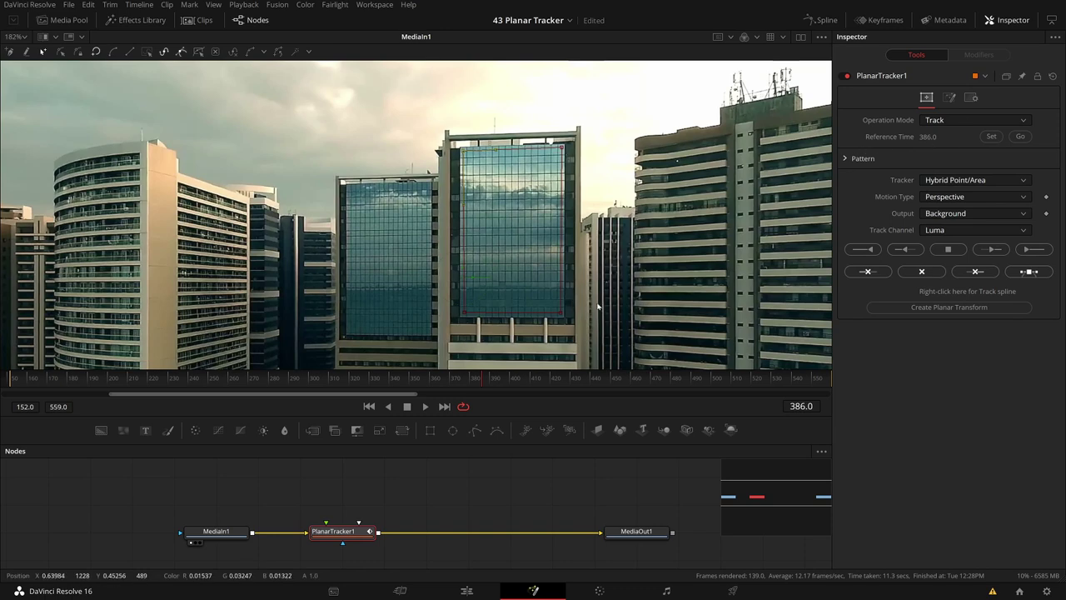
Check the clip's start, return to the reference frame and track the facade pattern forward to the end of the clip.
left_click_drag(268, 380, 8, 385)
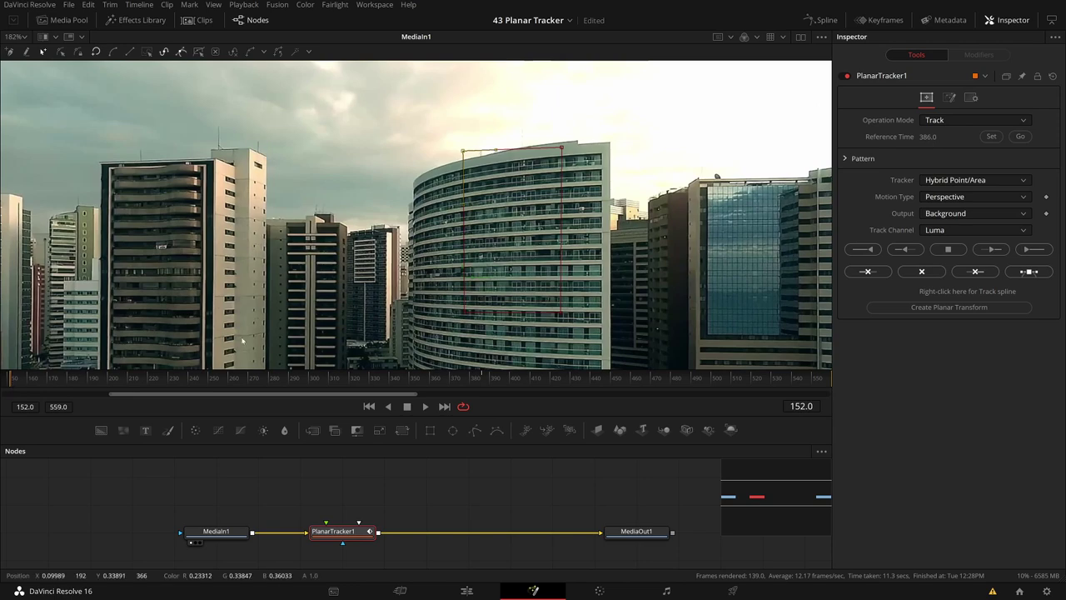
scroll(744, 226, "down", 3)
left_click_drag(776, 205, 615, 201)
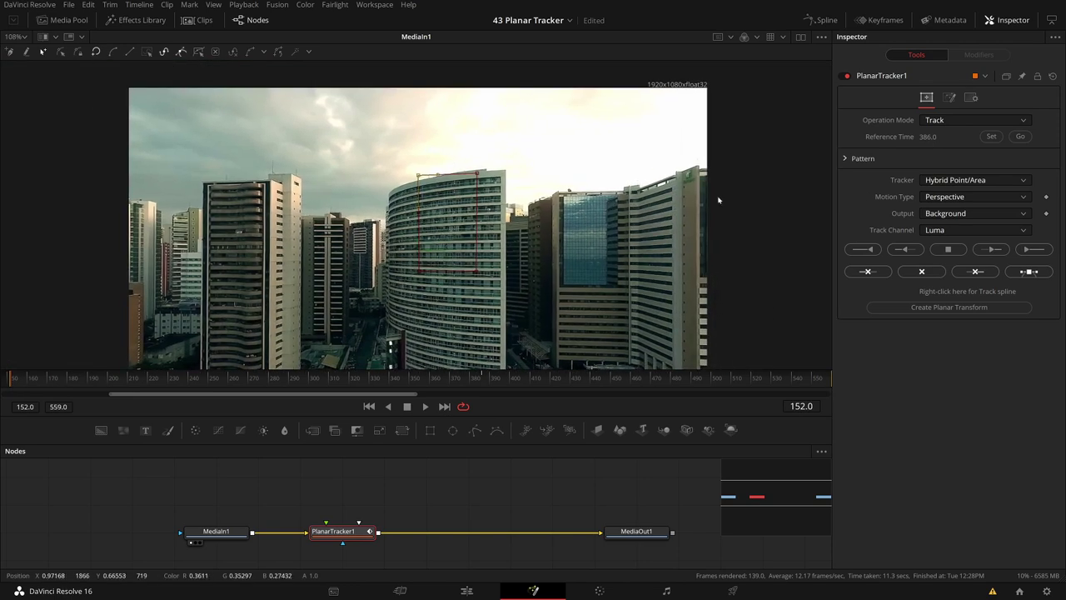
left_click_drag(149, 377, 481, 391)
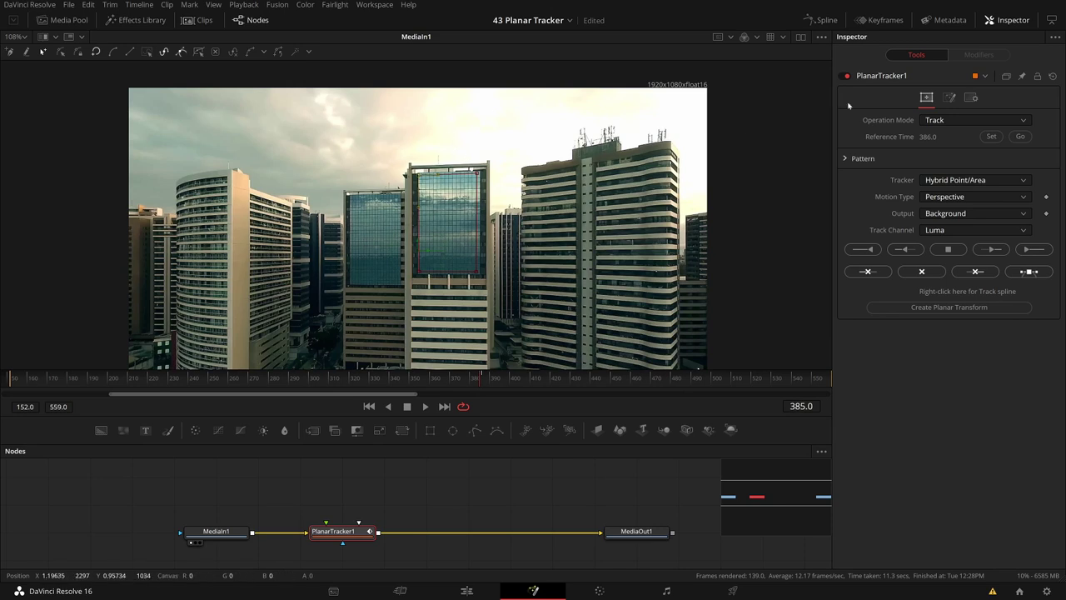
left_click(1021, 136)
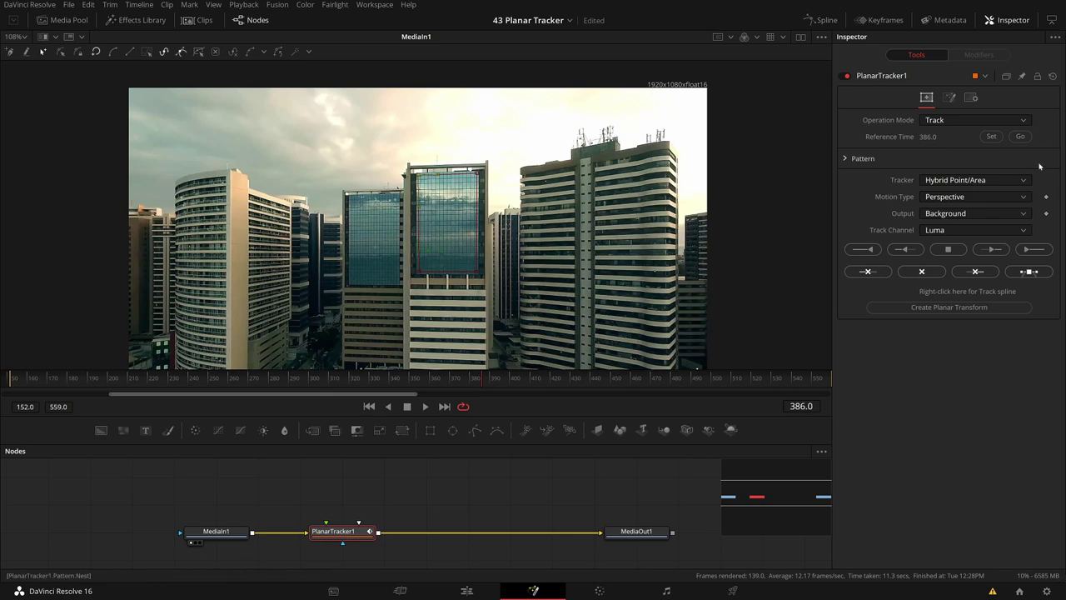
left_click(1038, 240)
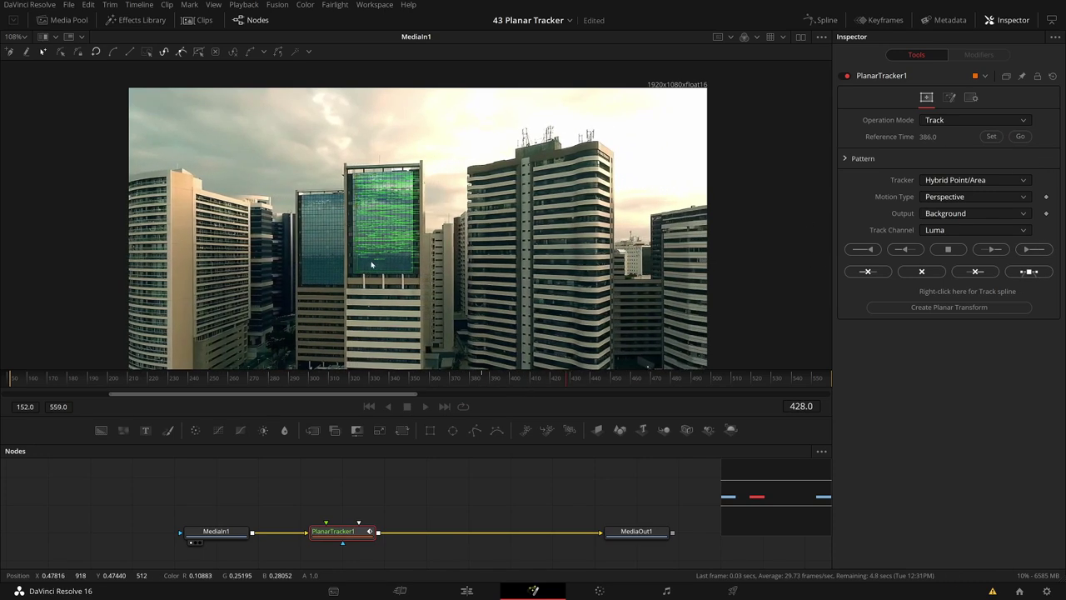
Examine the tracked frames near the clip's end to see how well the track follows the glass facade.
scroll(371, 264, "up", 3)
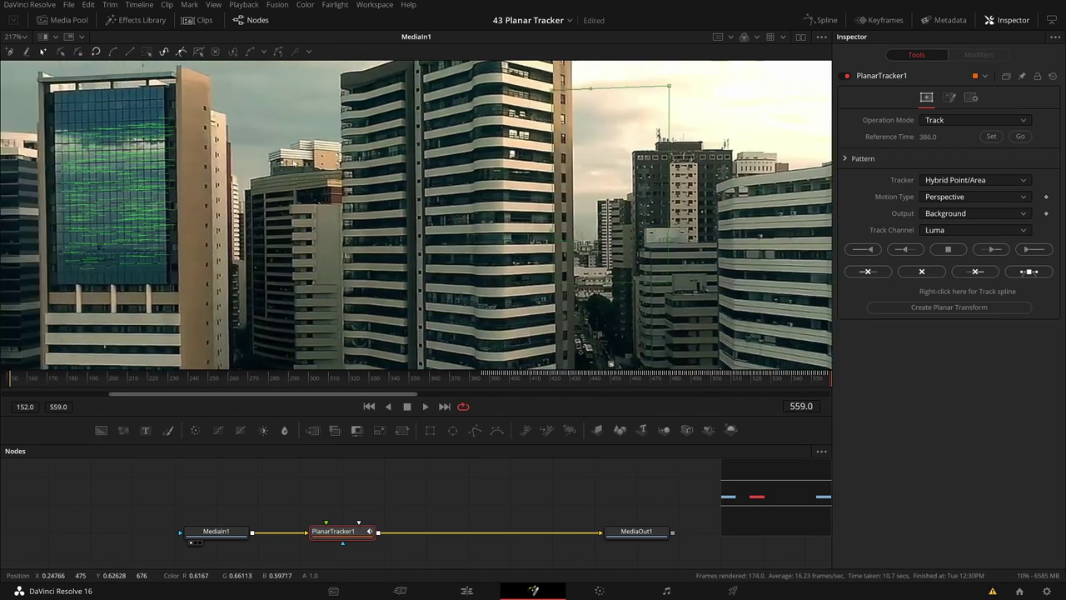
key("Left")
key("Left")
key("Left")
key("Left")
key("Left")
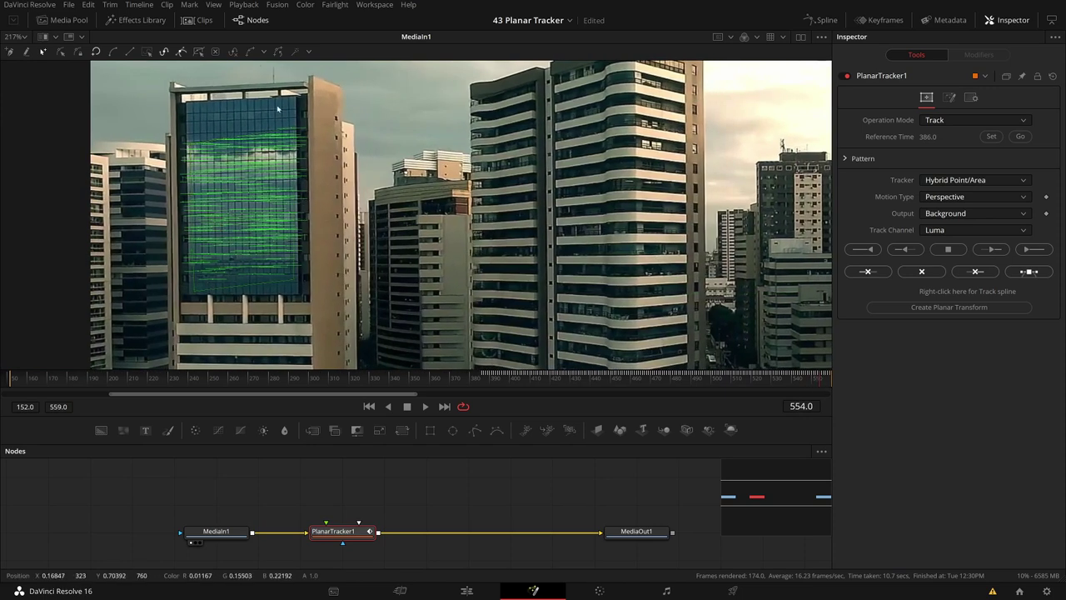
key("space")
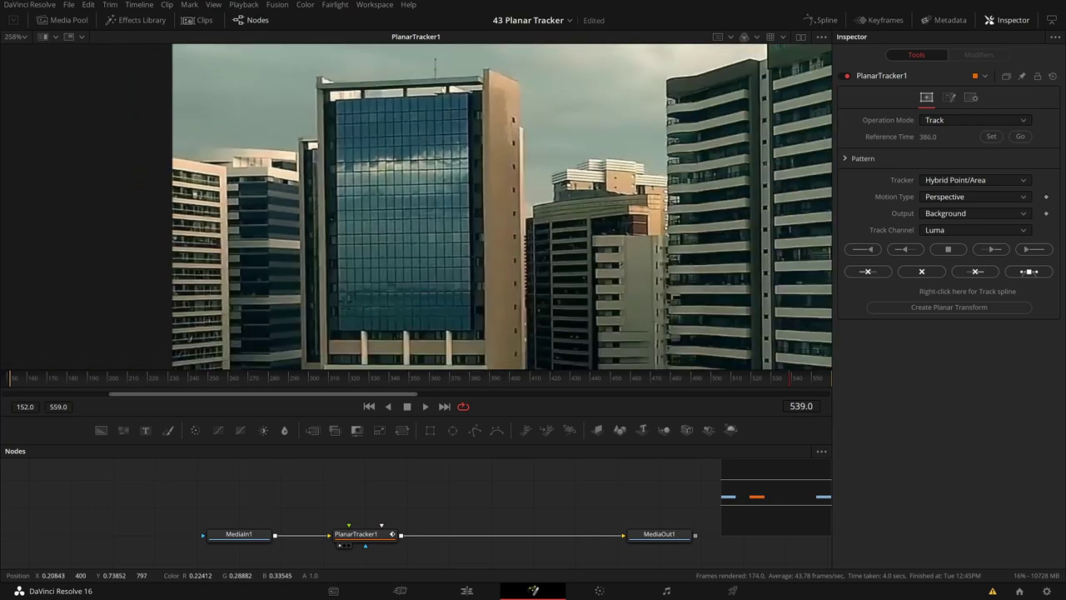
left_click_drag(655, 378, 572, 377)
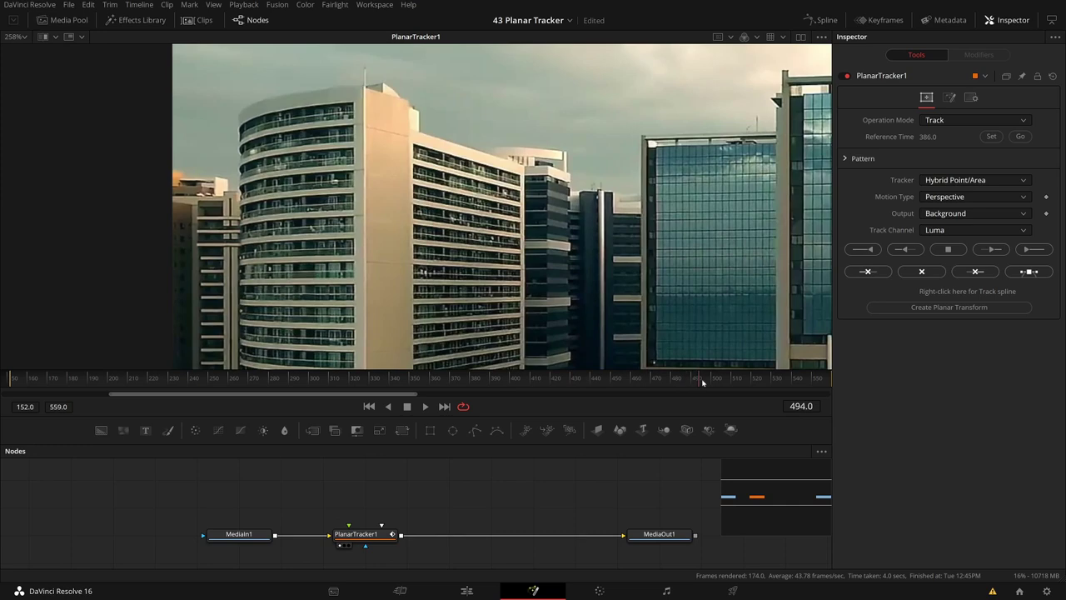
left_click_drag(702, 377, 718, 377)
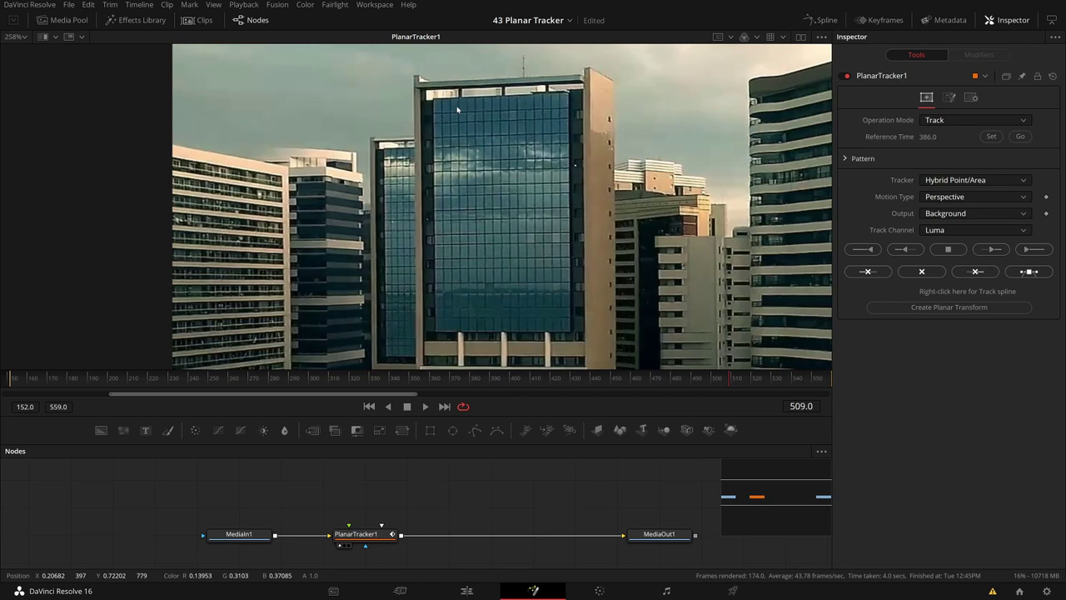
Go back to the planar tracker's reference frame and move the pattern's two upper corners outward onto the building's side columns.
left_click(356, 533)
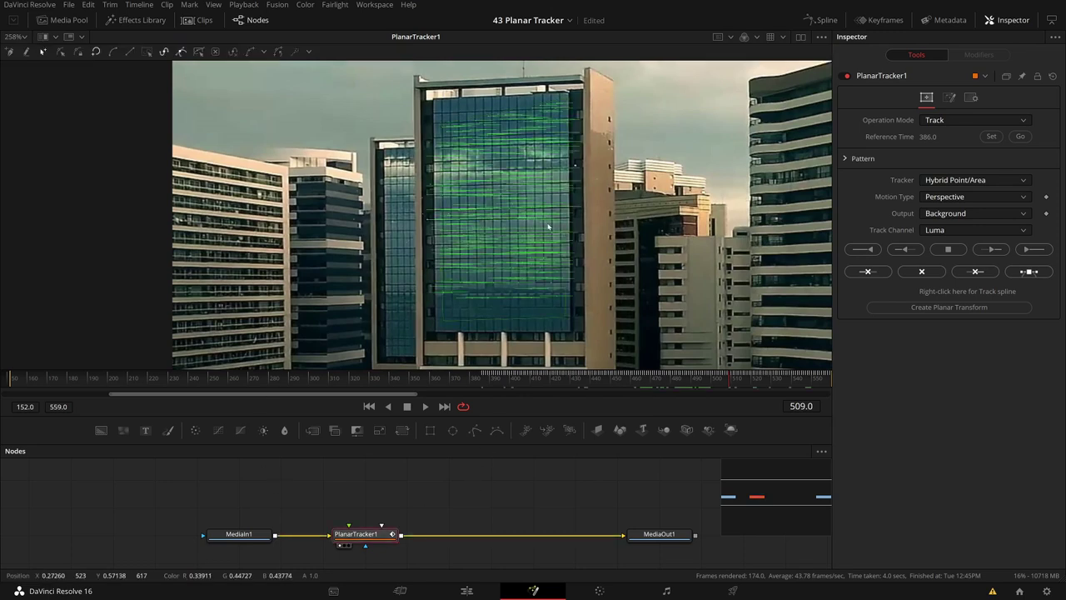
left_click(1021, 137)
left_click_drag(672, 143, 47, 145)
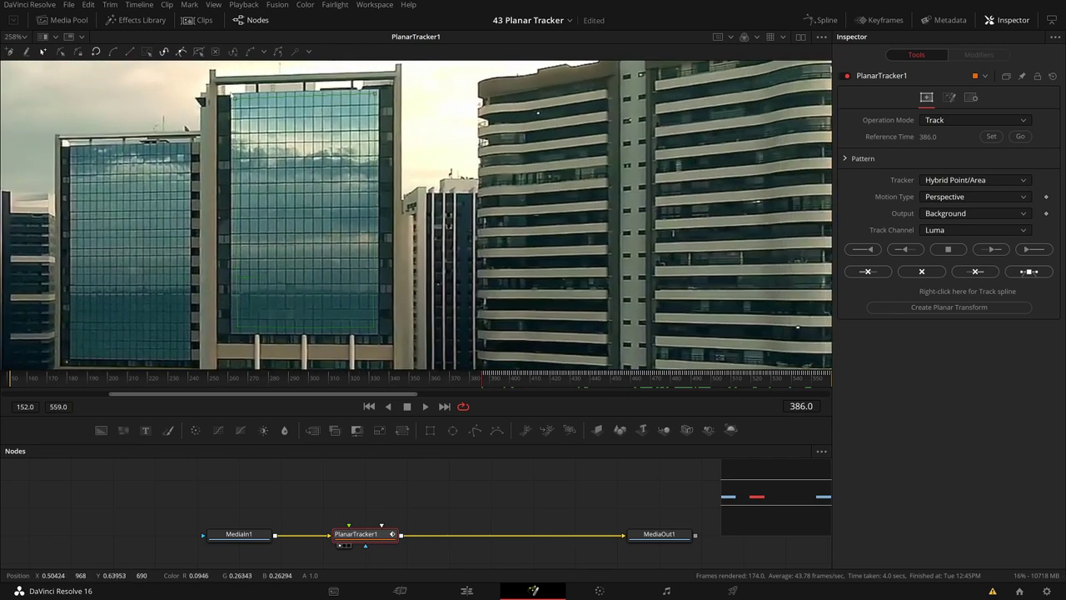
scroll(238, 115, "up", 5)
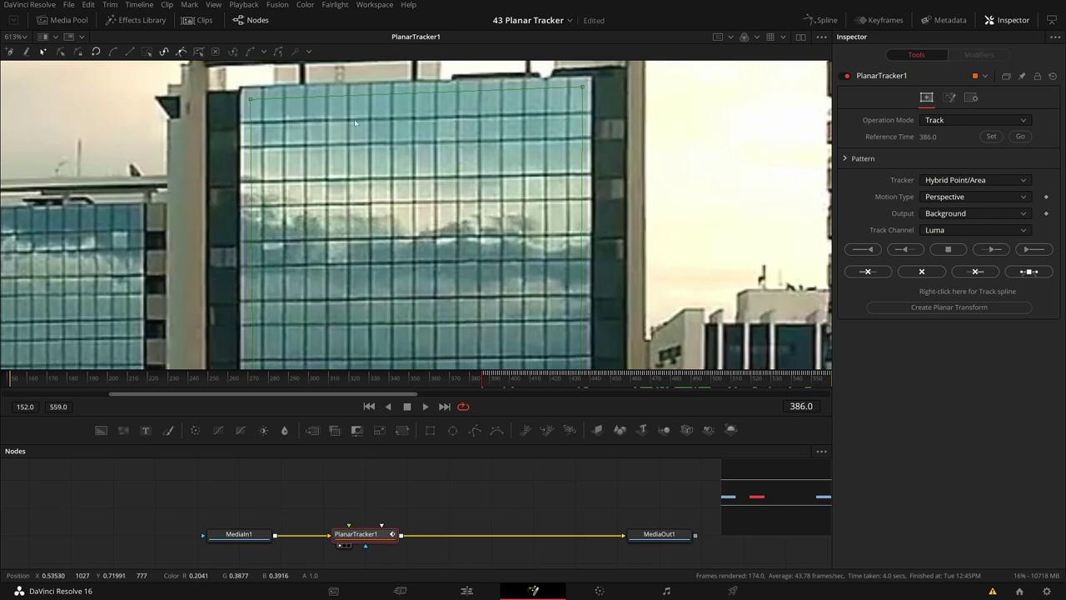
left_click_drag(247, 96, 196, 98)
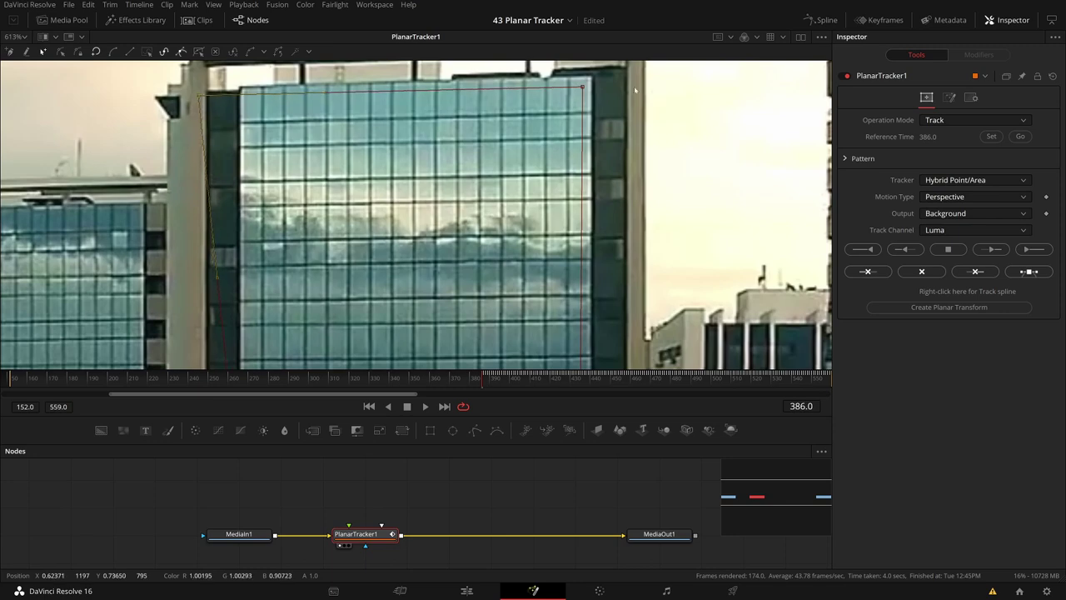
left_click_drag(584, 88, 638, 80)
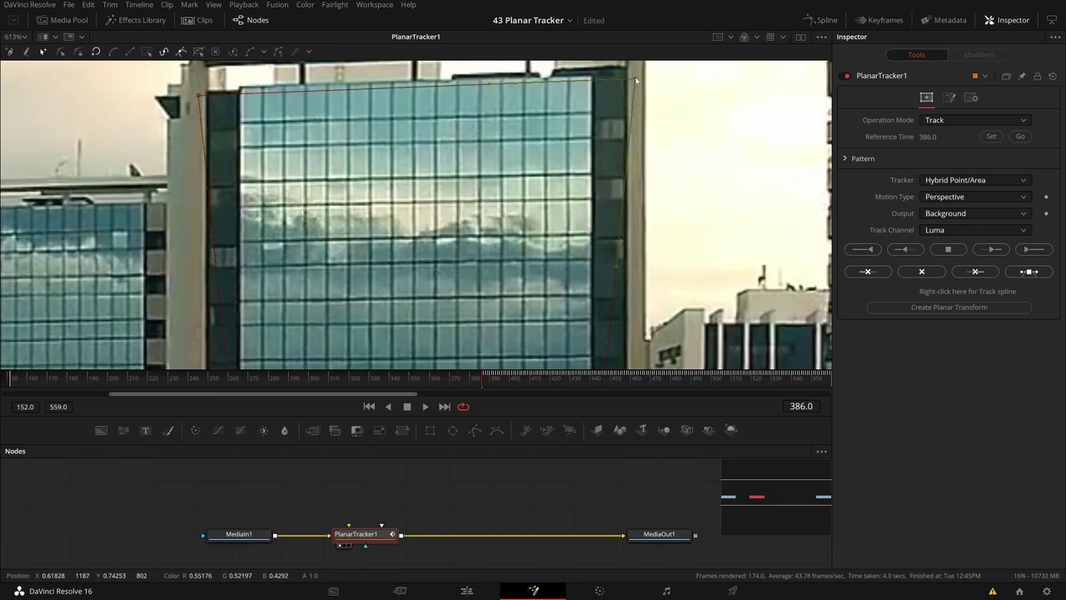
Extend the pattern's lower corners outward and down to the side columns below the short pillars under the glass facade.
scroll(638, 81, "down", 2)
left_click_drag(614, 338, 525, 3)
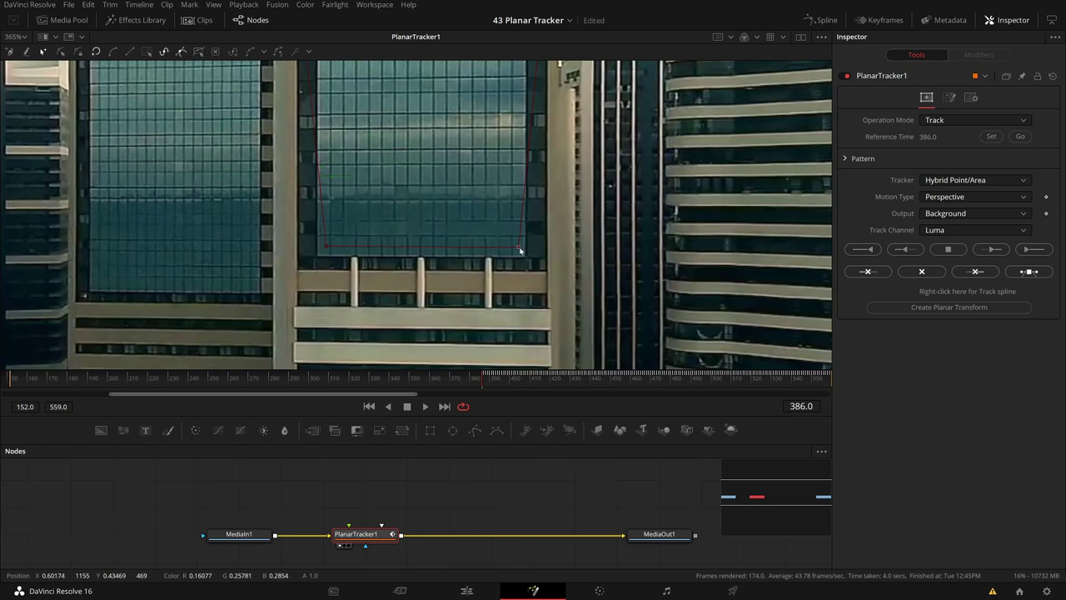
left_click_drag(554, 304, 558, 308)
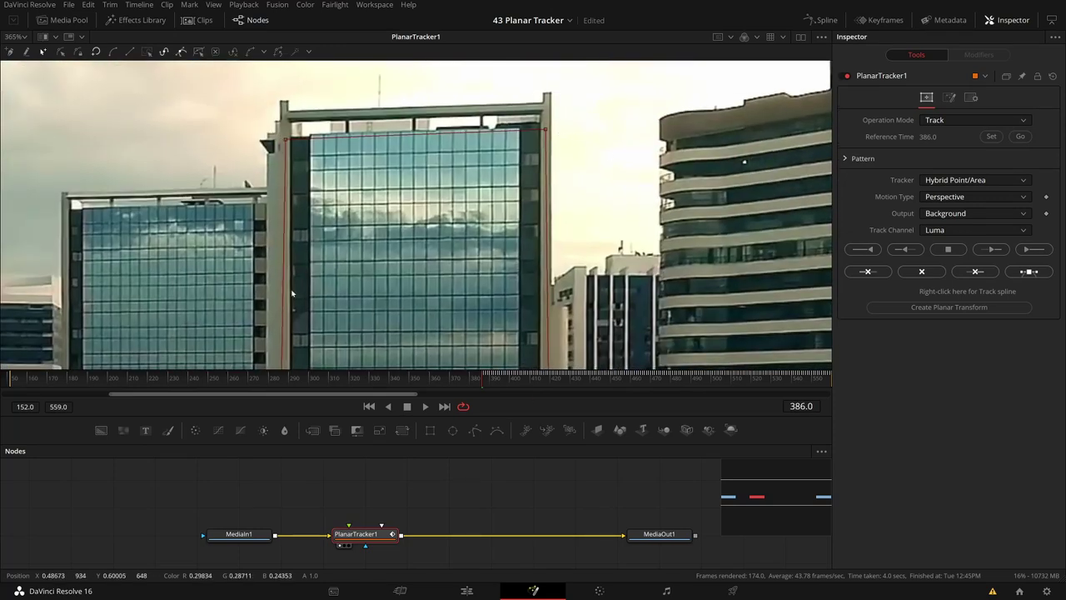
scroll(346, 122, "up", 1)
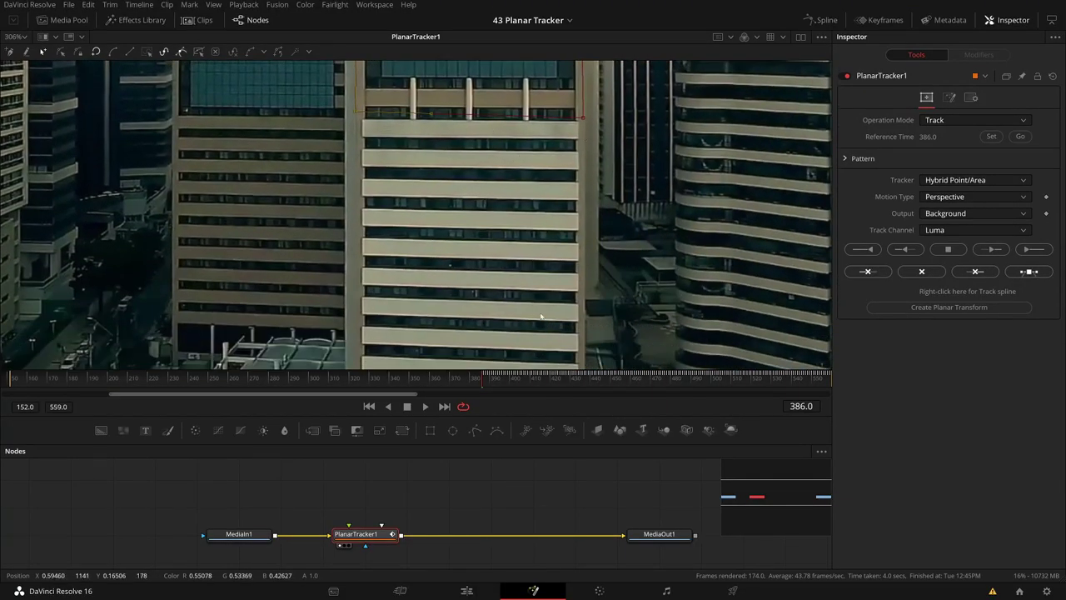
left_click_drag(541, 321, 523, 152)
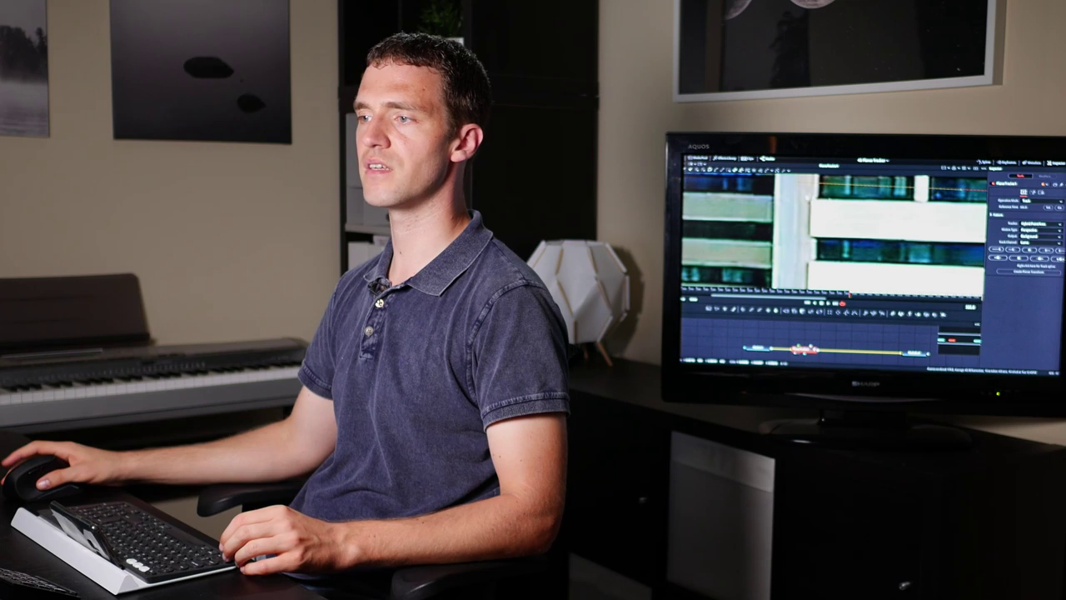
Delete all existing tracking data from the planar tracker.
scroll(851, 232, "down", 3)
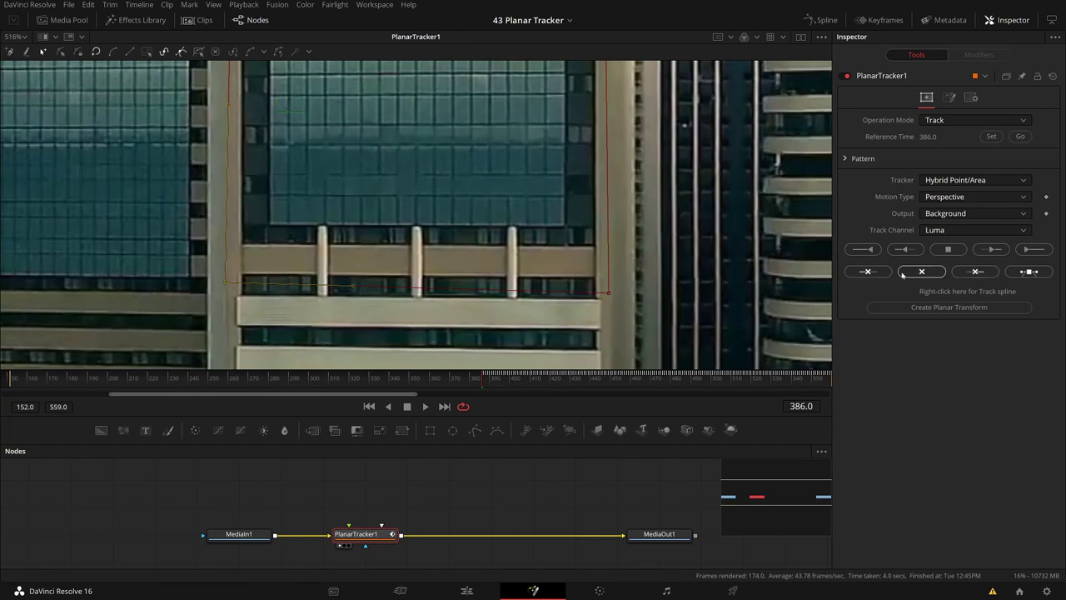
left_click(922, 271)
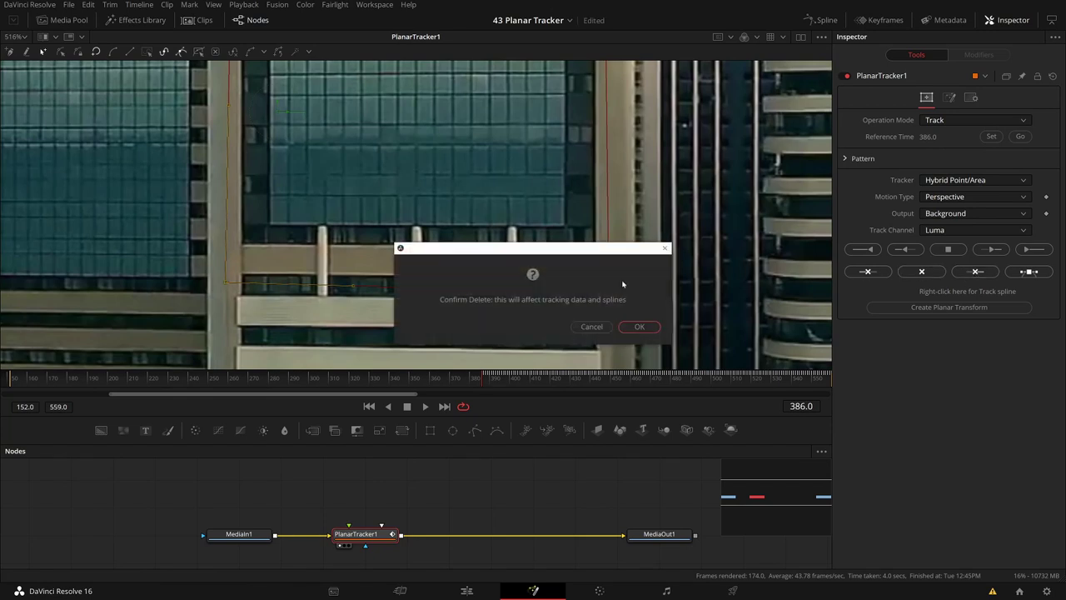
left_click(643, 326)
left_click_drag(387, 144, 395, 224)
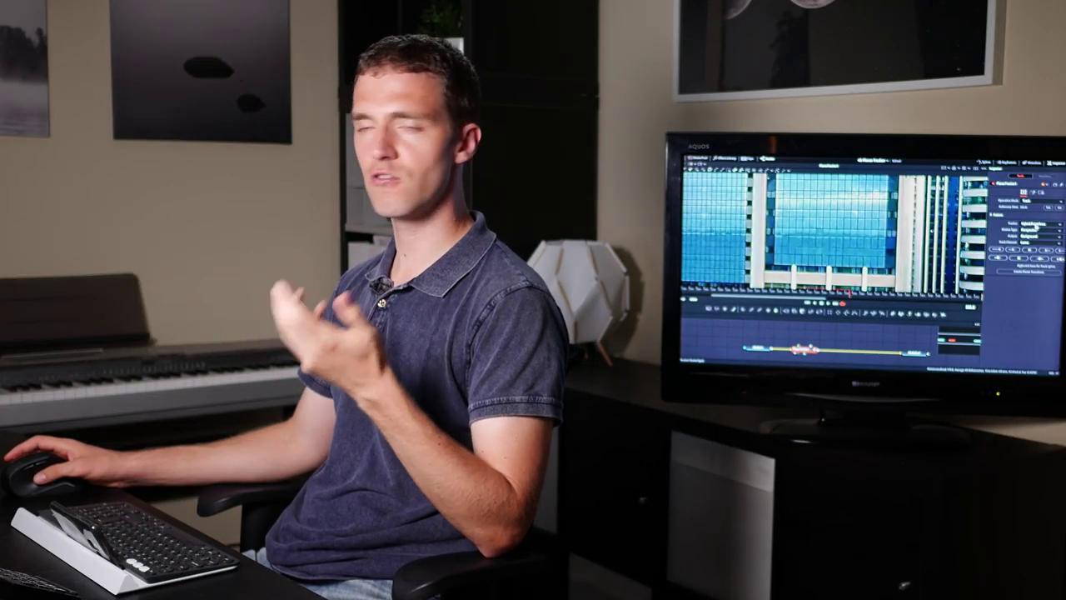
Set the planar tracker's tracker type to Point.
left_click(1035, 225)
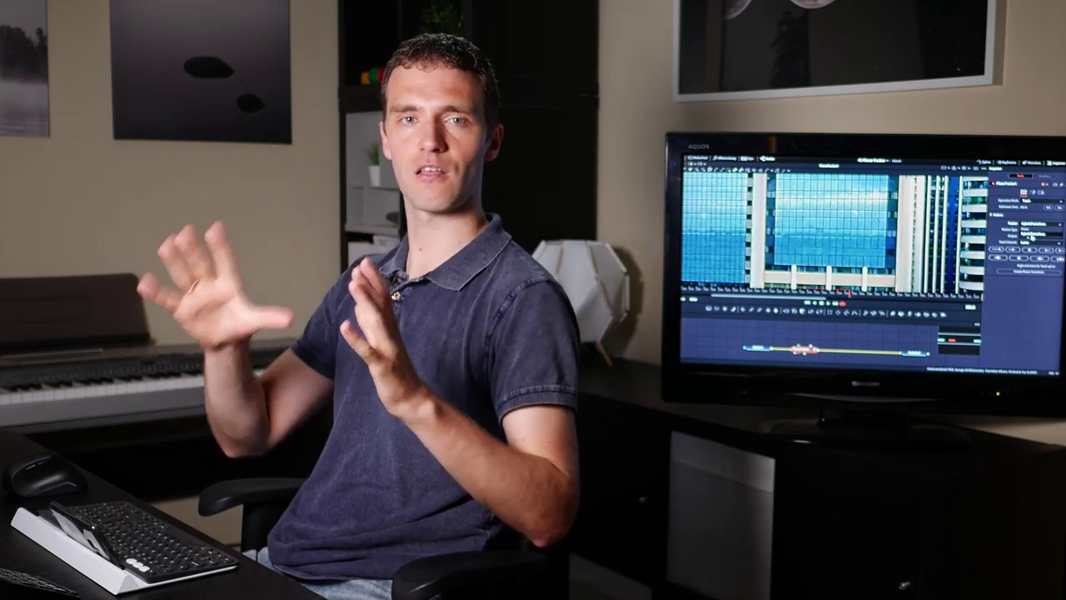
left_click(1031, 238)
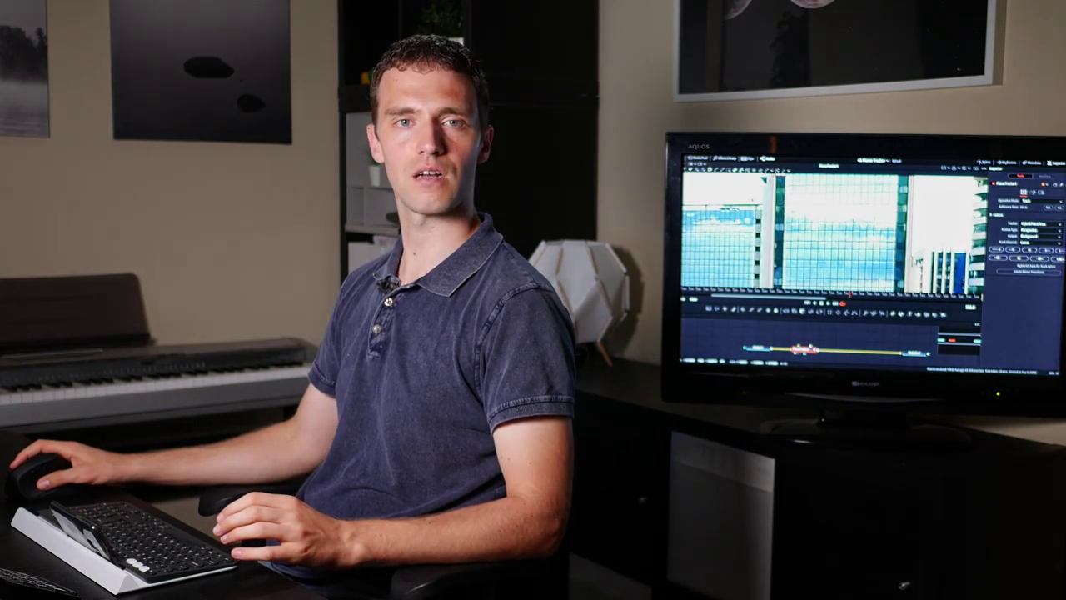
left_click(1034, 230)
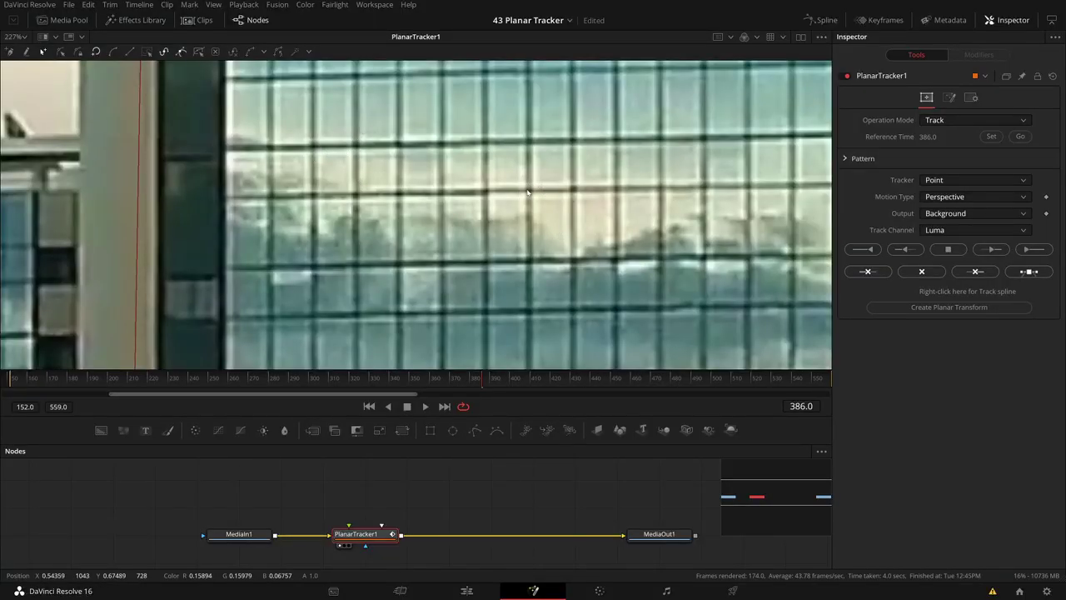
Set the planar tracker's motion type to Perspective.
left_click_drag(612, 231, 478, 170)
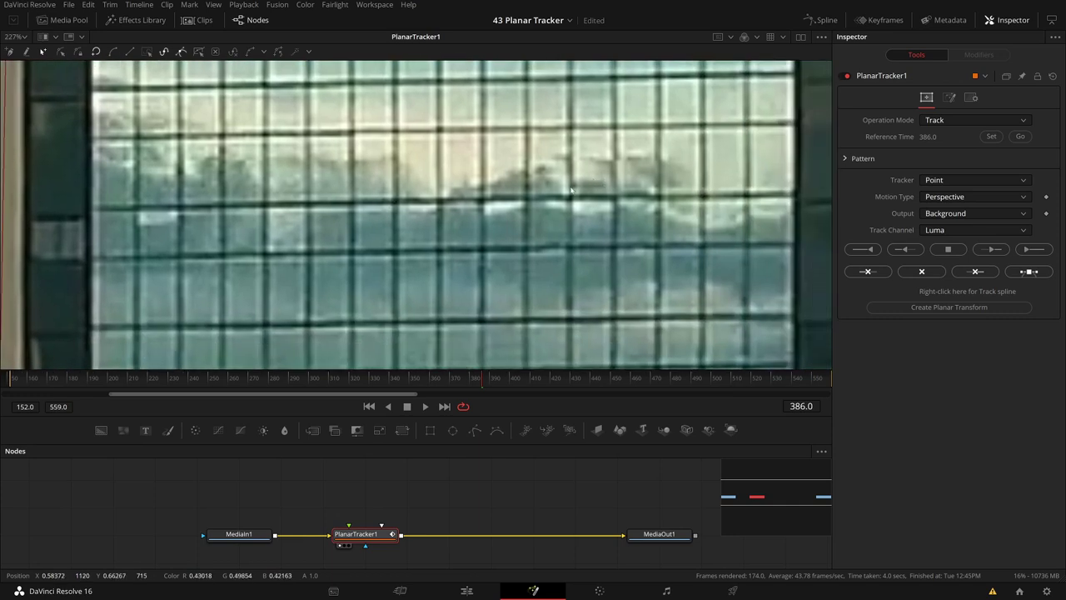
scroll(531, 150, "down", 6)
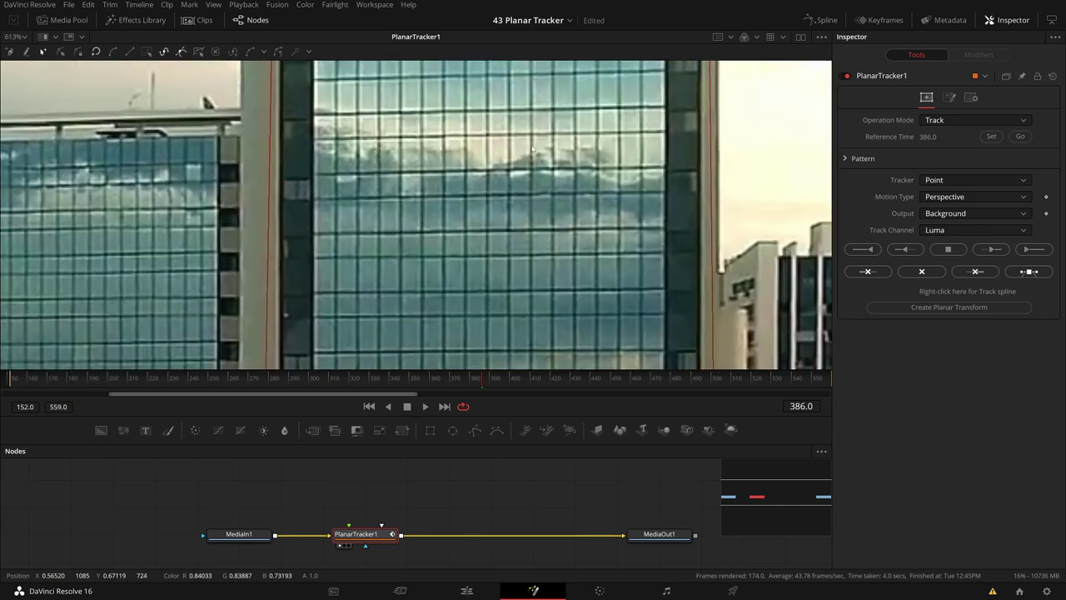
scroll(542, 159, "up", 3)
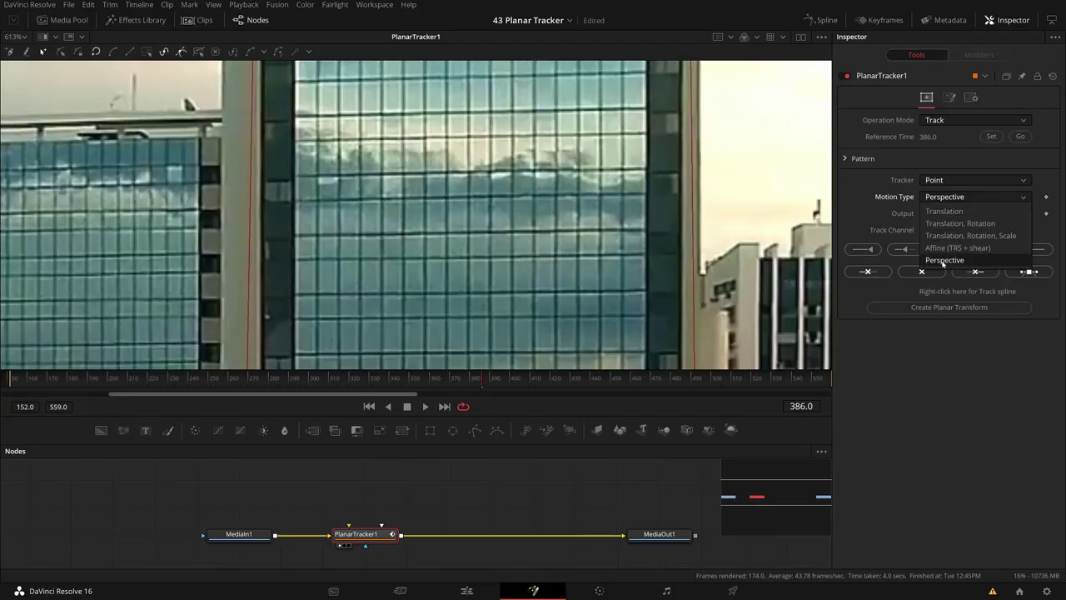
left_click(943, 261)
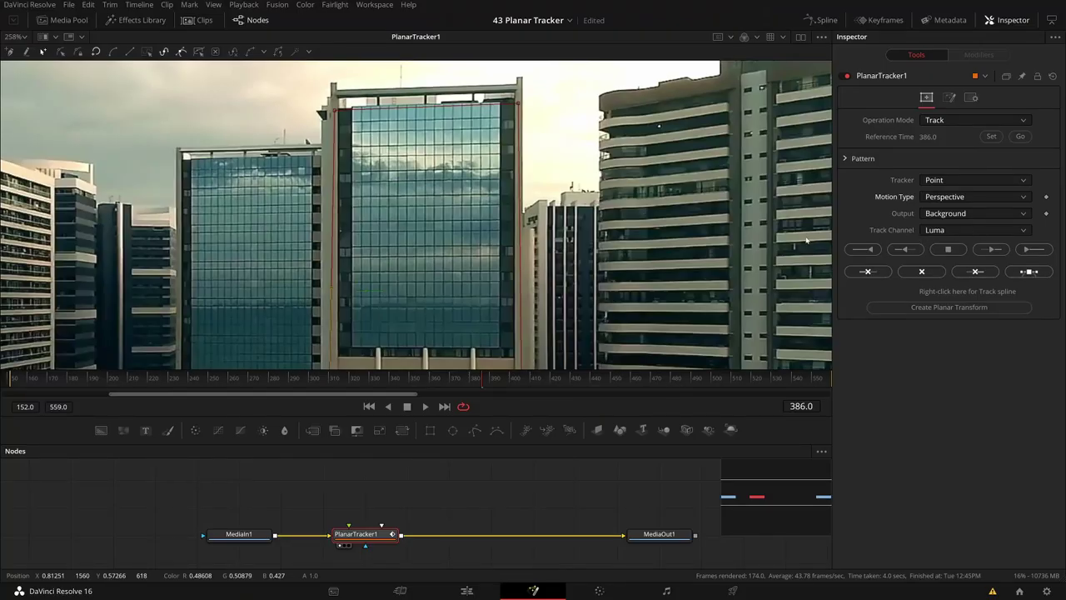
Compare the footage's red and blue channels on the glass facade and set the planar tracker's track channel to Blue.
key("g")
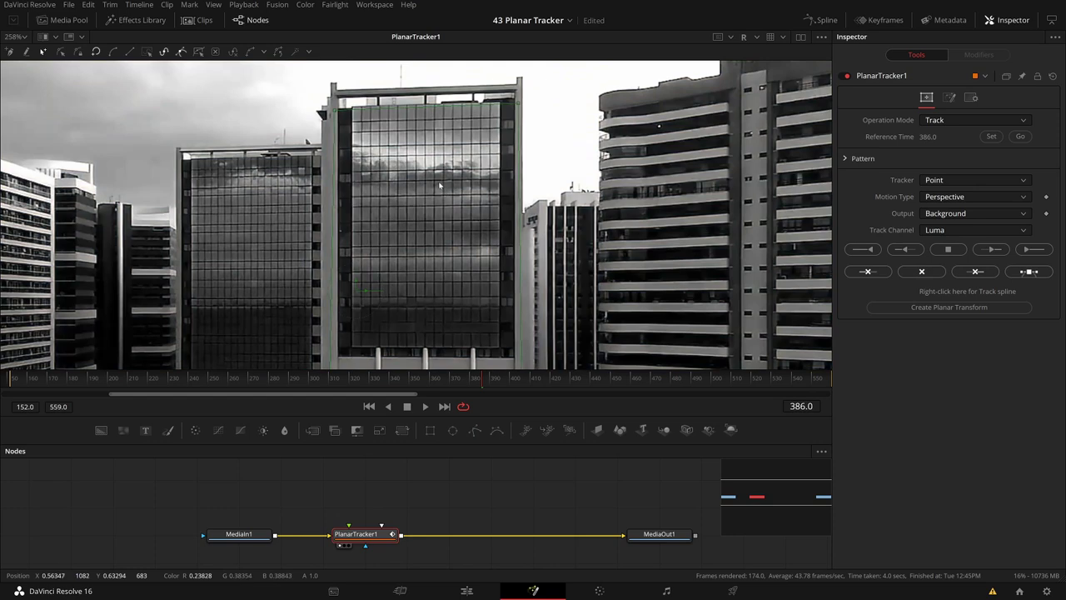
key("b")
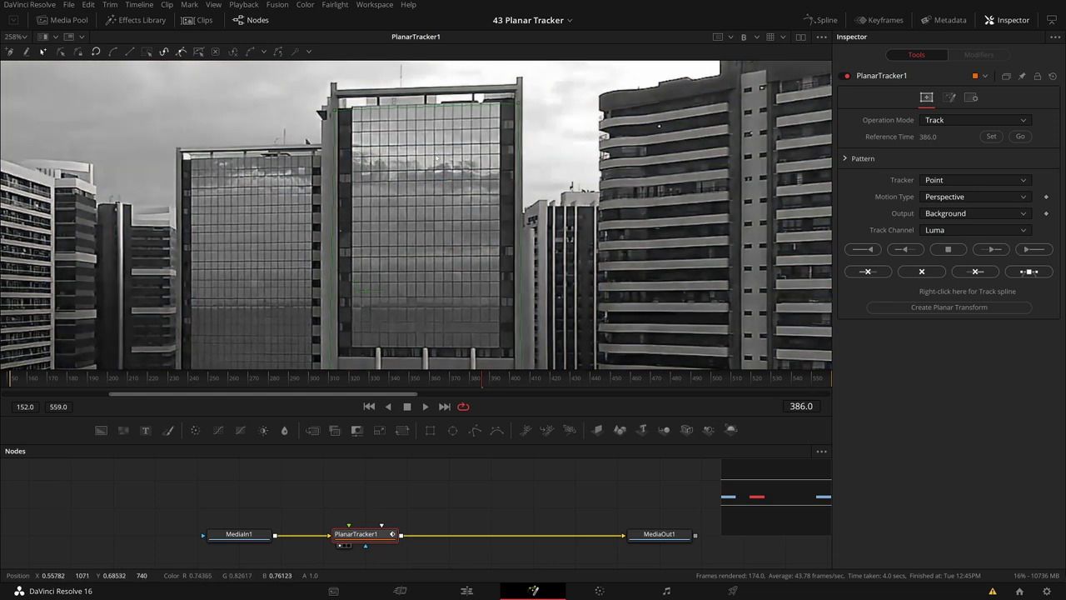
scroll(436, 157, "up", 2)
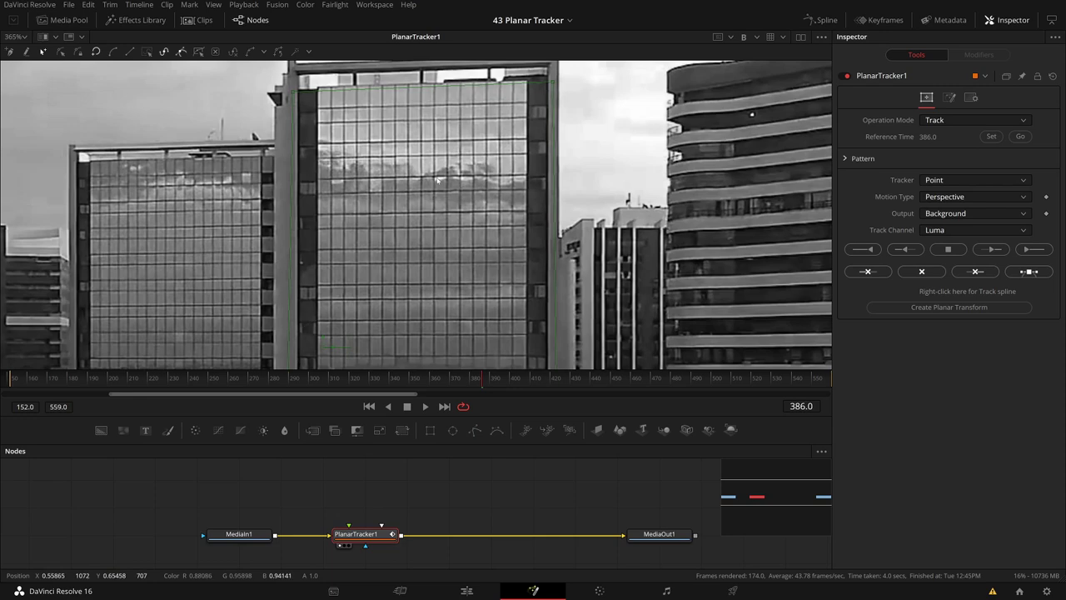
scroll(450, 176, "up", 5)
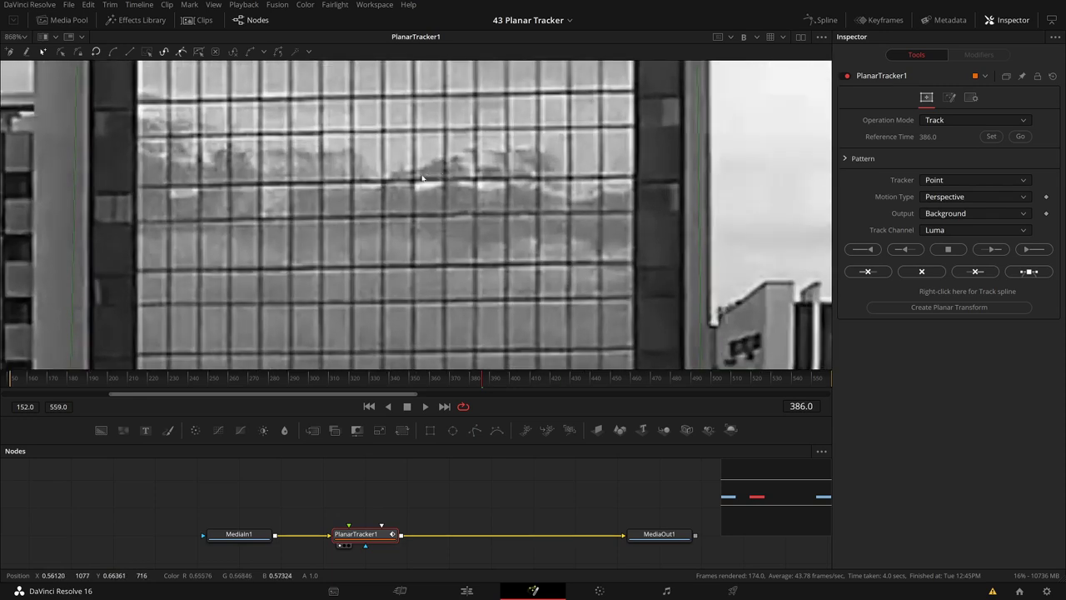
key("r")
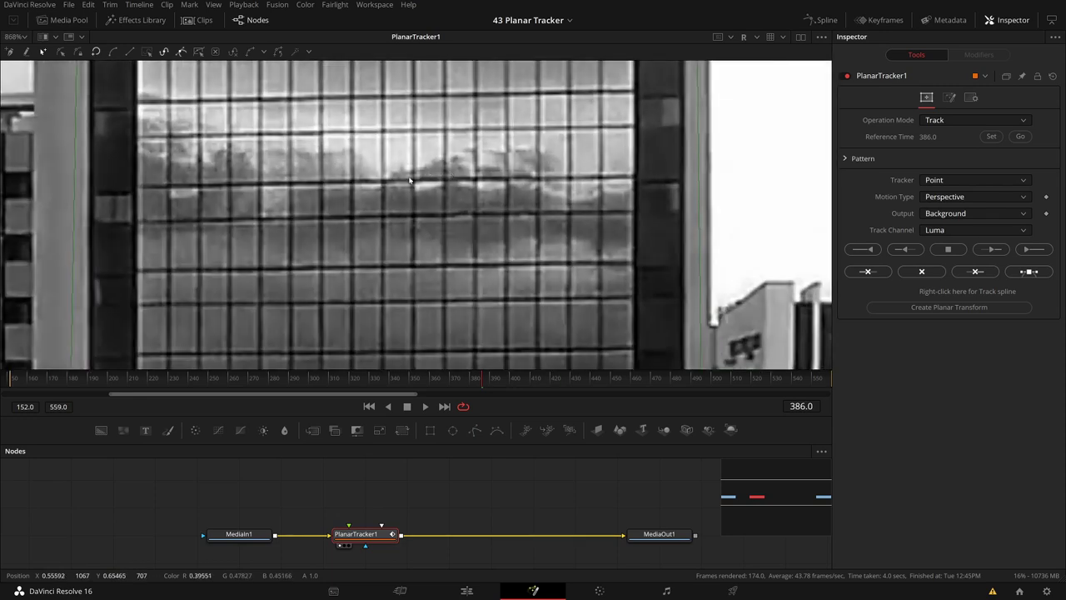
key("b")
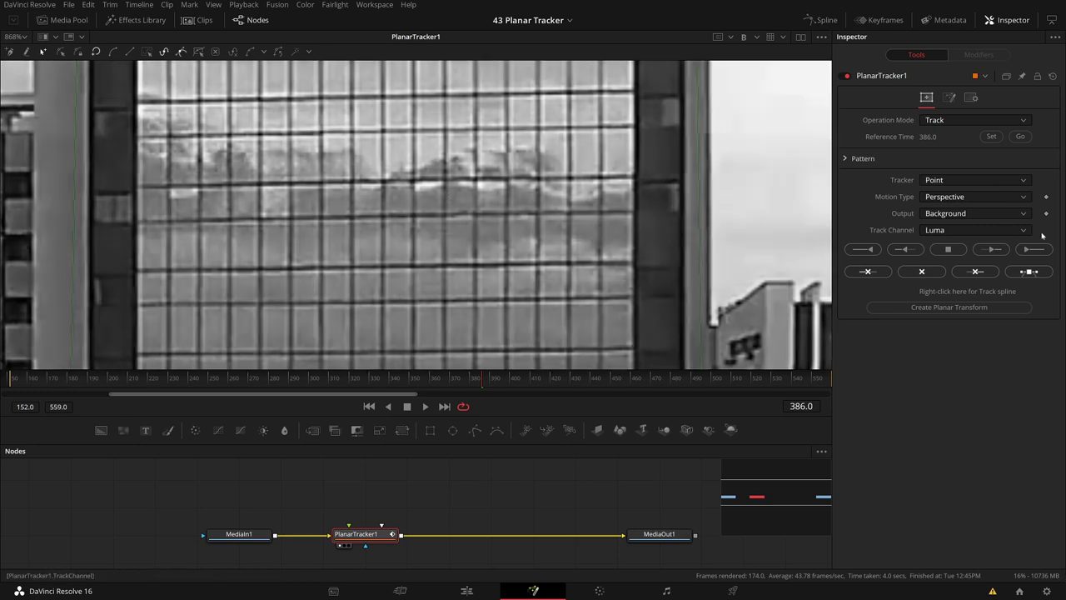
left_click(980, 231)
left_click(934, 269)
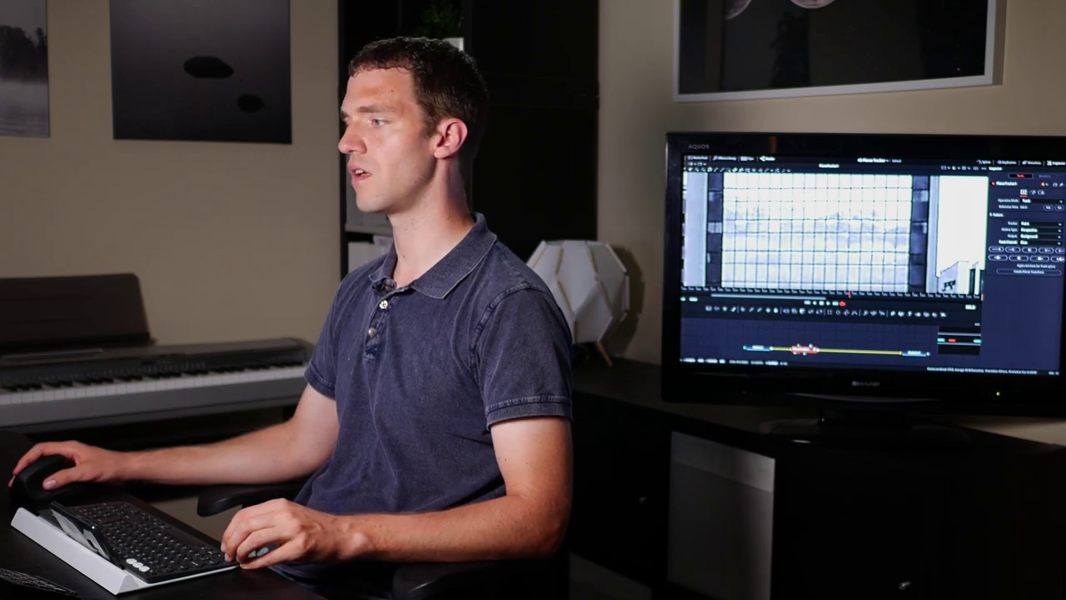
Restore the full-colour view and track the facade pattern forward from the reference frame to the clip's end.
scroll(833, 232, "down", 3)
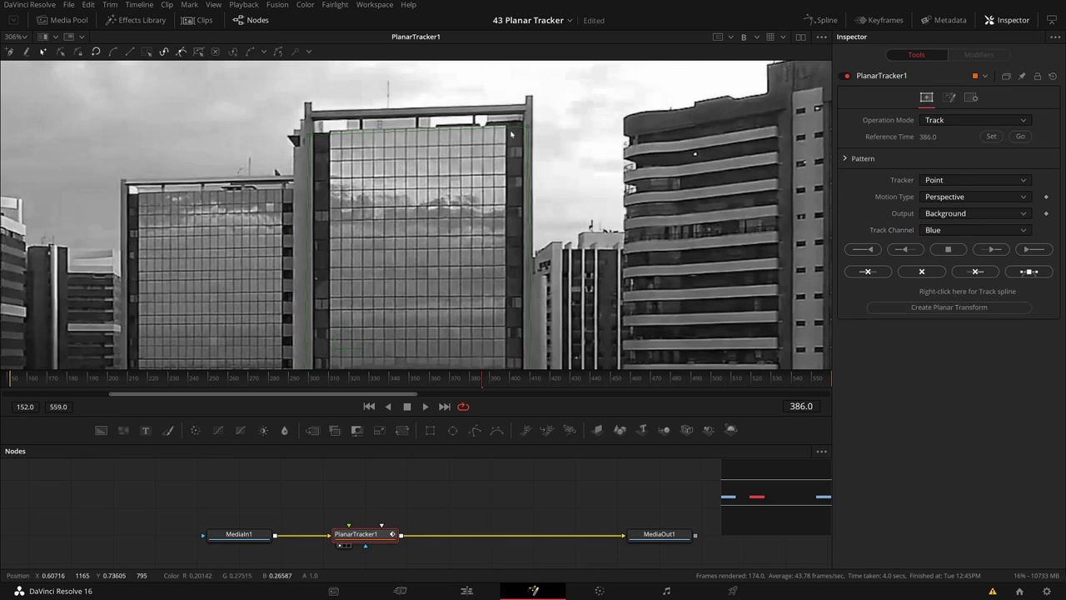
scroll(388, 263, "down", 2)
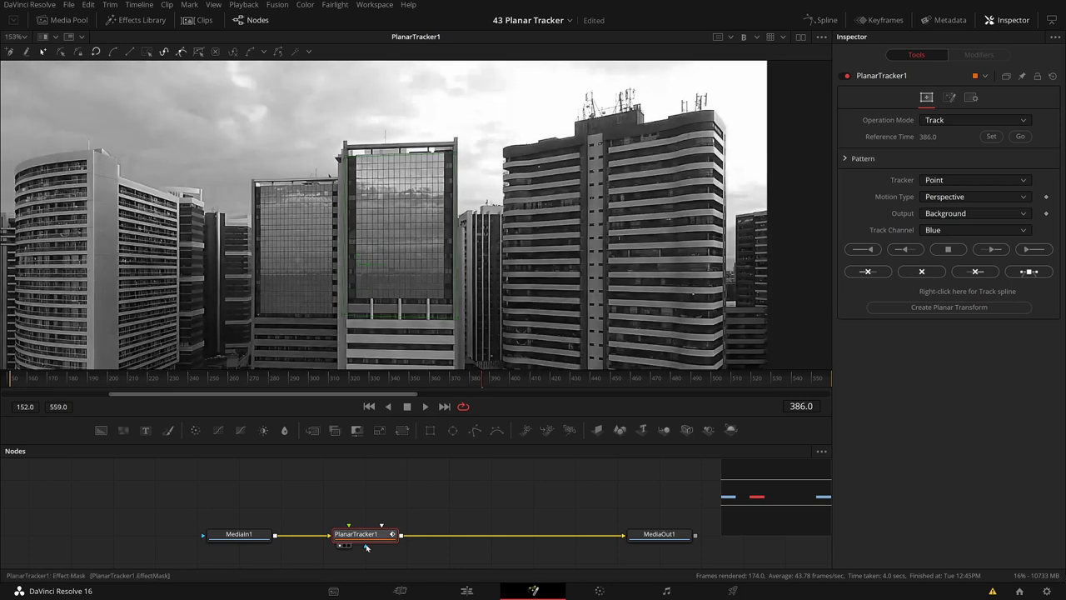
key("c")
scroll(508, 217, "up", 3)
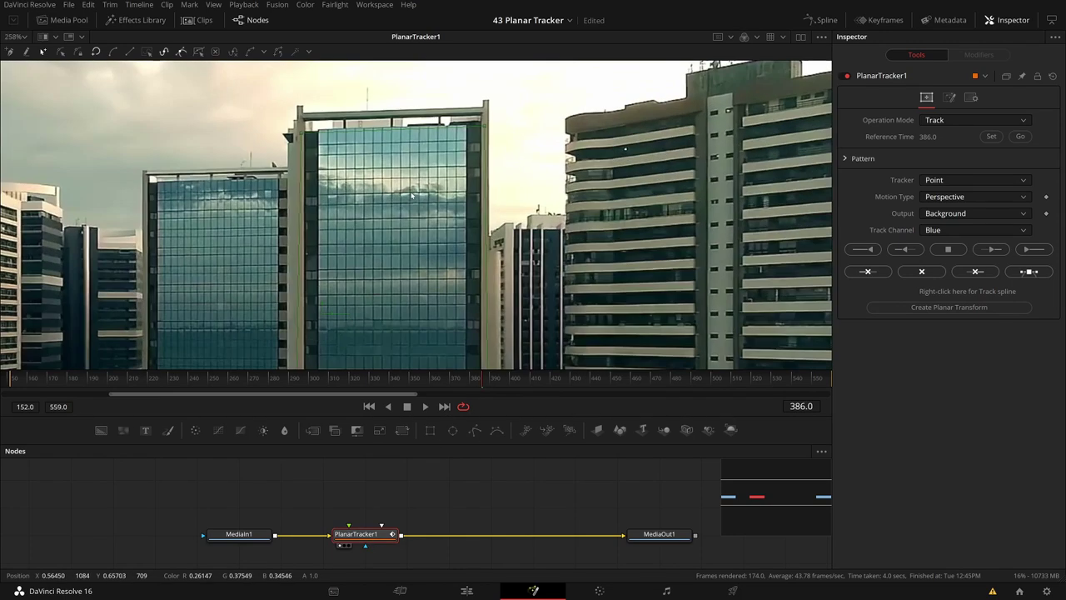
left_click(1032, 252)
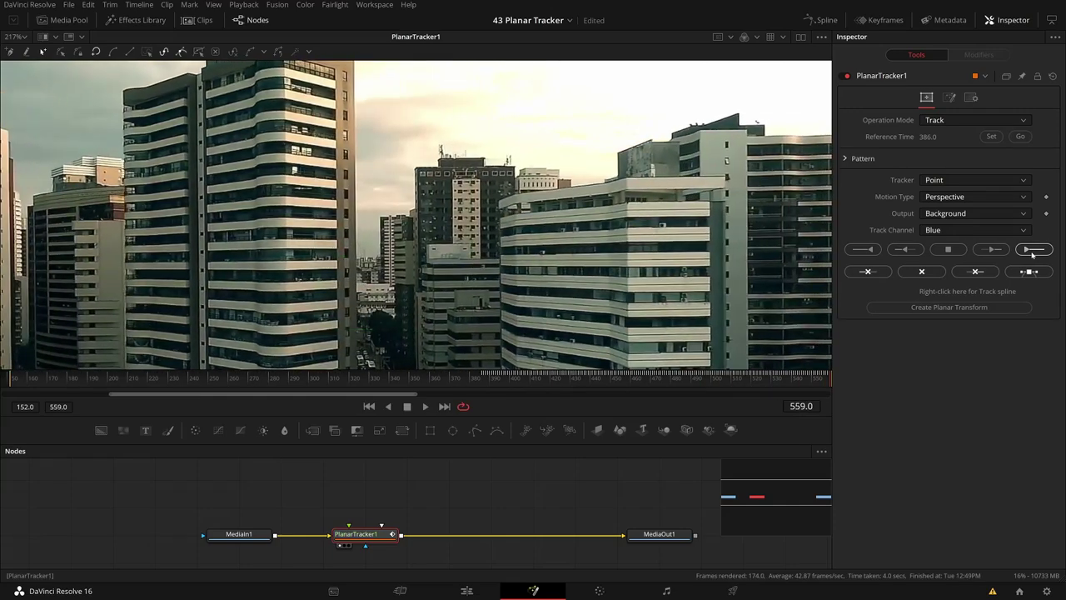
Examine the track lines and pattern outline on the glass facade at the clip's last frame.
scroll(211, 242, "up", 5)
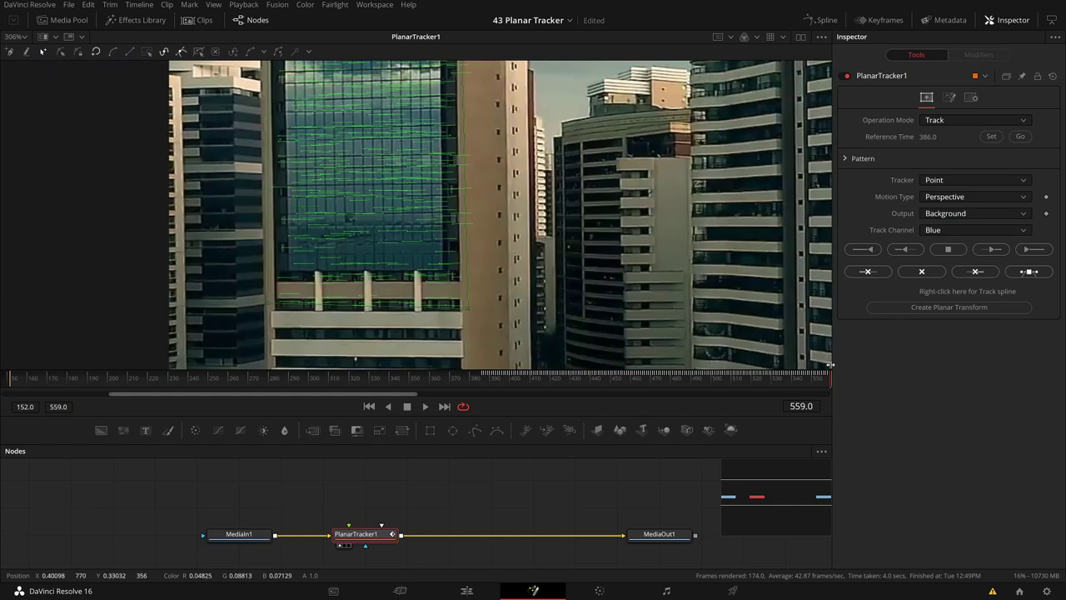
scroll(443, 292, "up", 6)
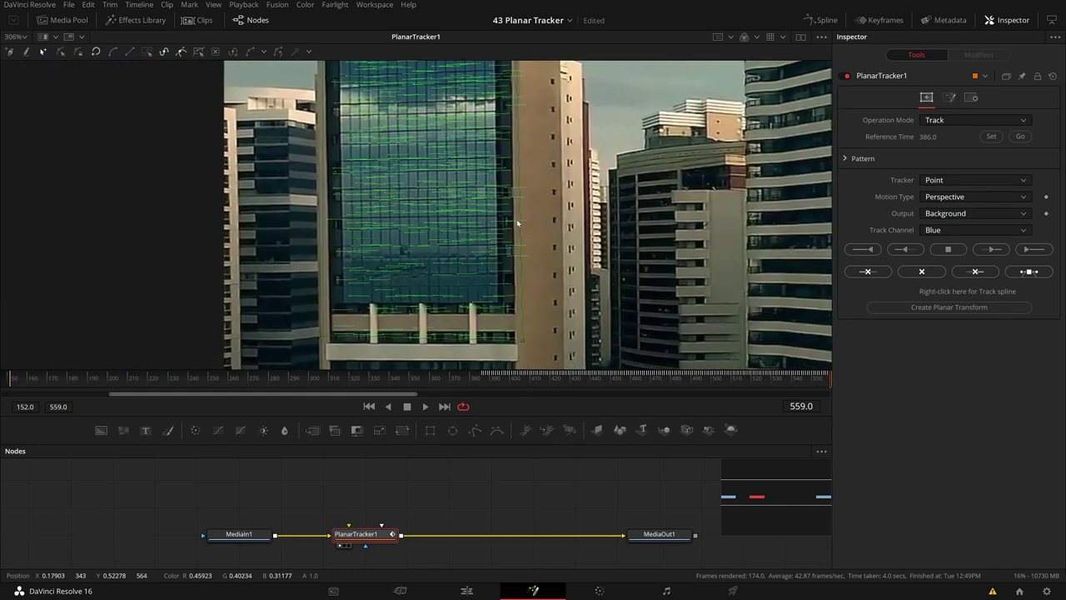
scroll(515, 231, "up", 4)
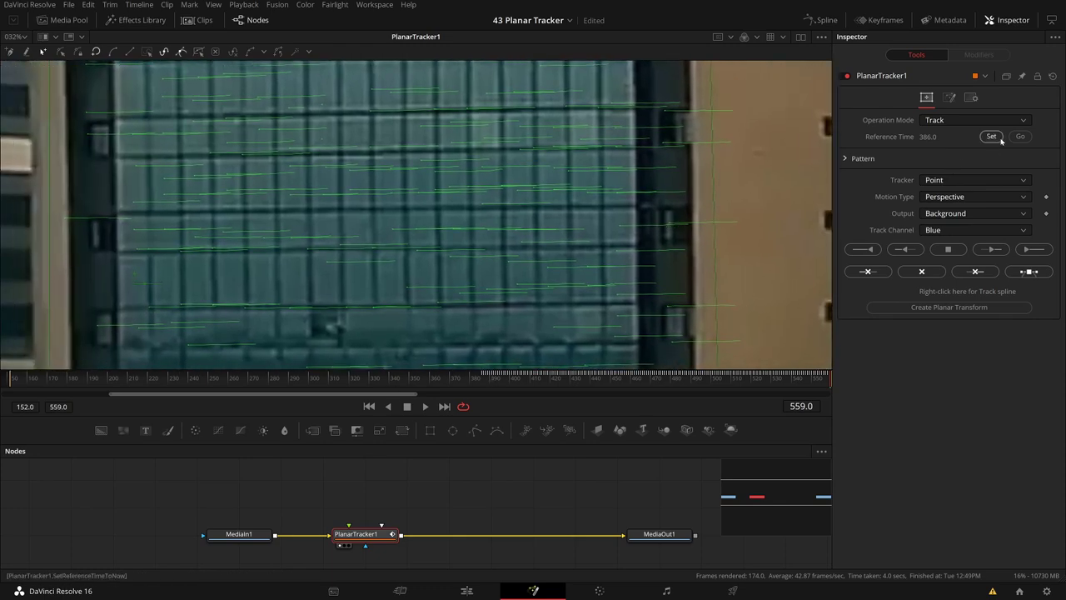
Return to the reference frame, move to frame 389 and examine the track lines across the glass facade.
left_click(1019, 136)
left_click_drag(667, 333, 122, 345)
left_click_drag(708, 249, 125, 249)
scroll(425, 241, "down", 6)
left_click_drag(650, 233, 298, 244)
left_click_drag(461, 221, 355, 244)
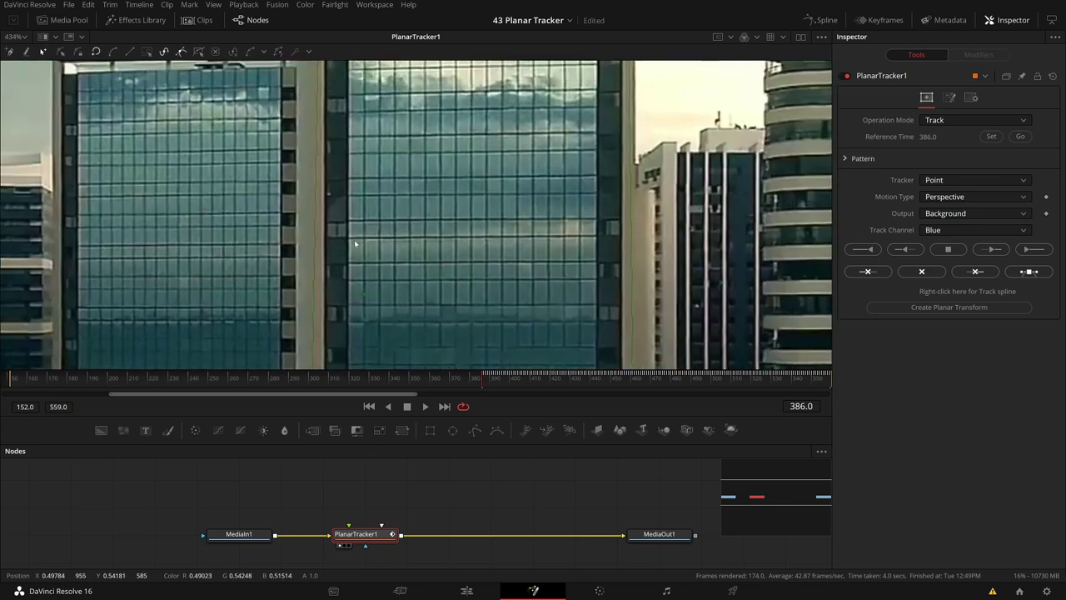
left_click_drag(497, 381, 487, 381)
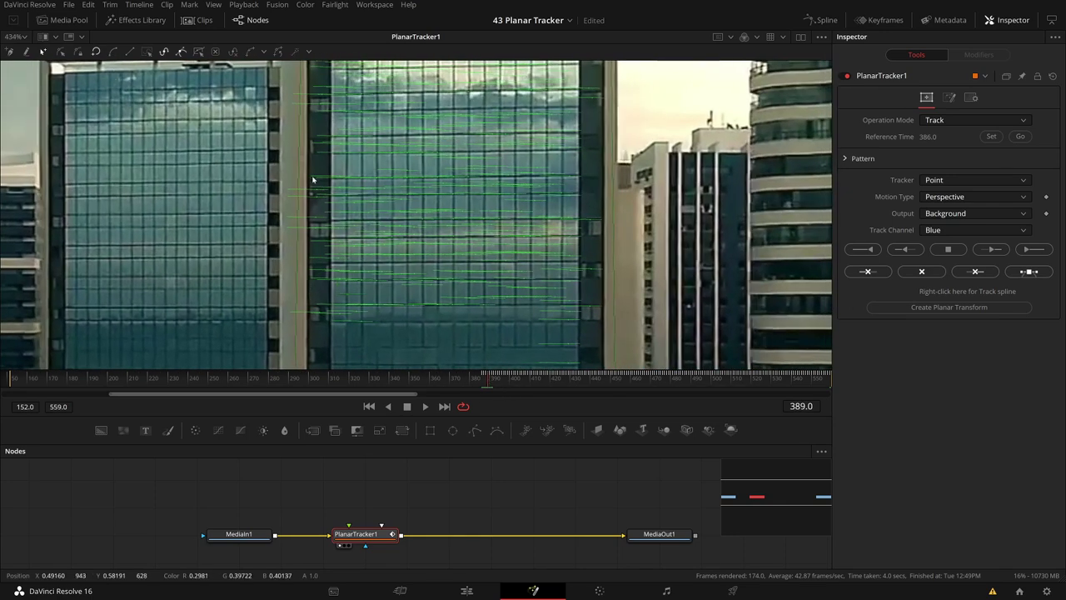
scroll(344, 182, "up", 5)
scroll(406, 190, "up", 2)
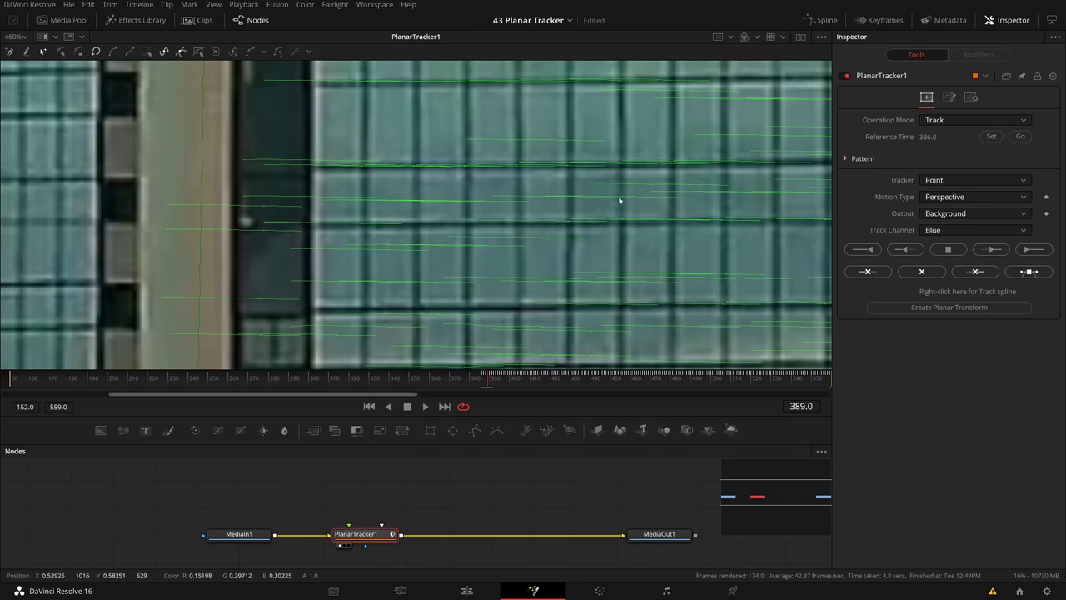
scroll(619, 200, "down", 3)
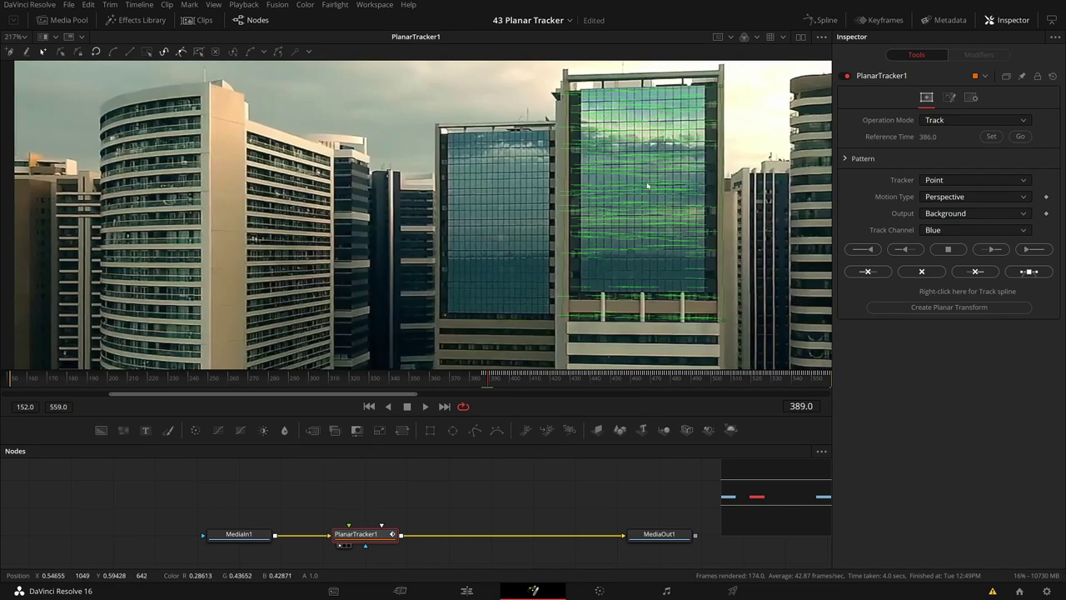
scroll(647, 185, "down", 2)
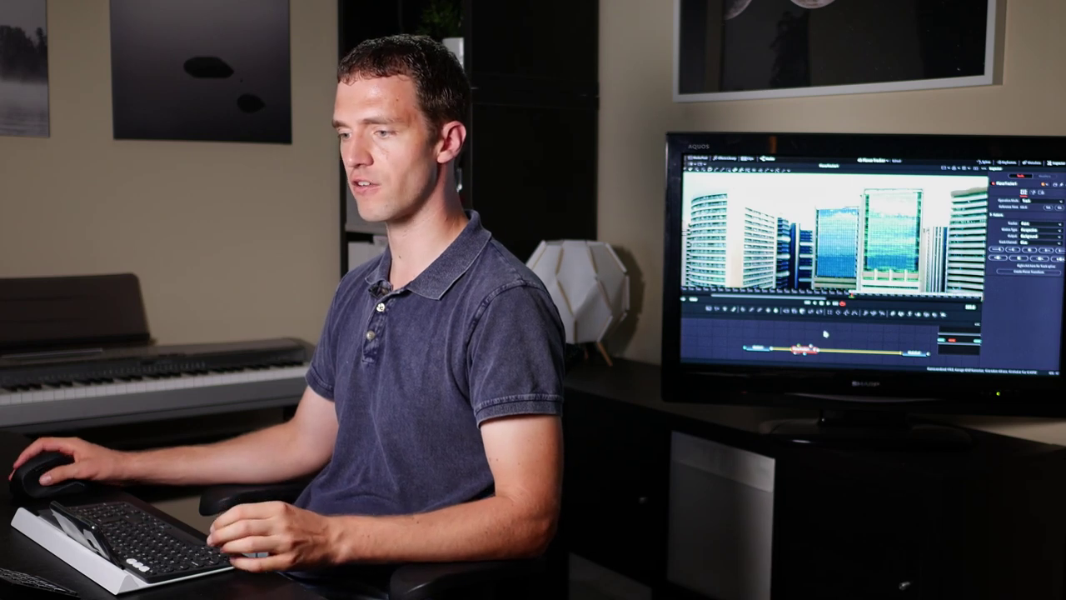
Set the planar tracker's operation mode to Corner Pin and inspect the pin's corners on the glass facade.
left_click(955, 122)
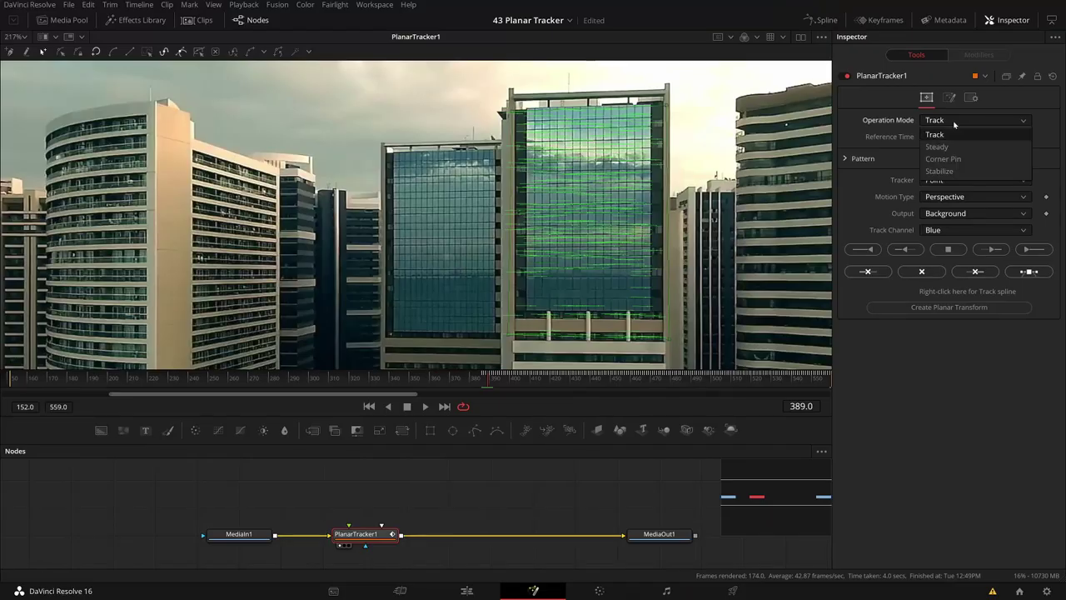
left_click(944, 159)
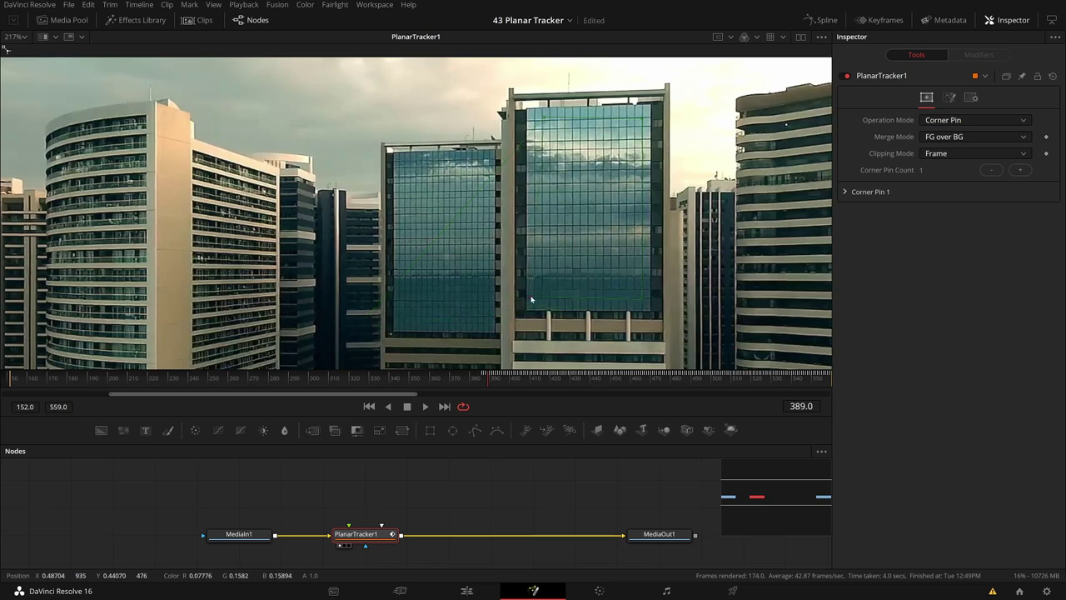
scroll(533, 302, "up", 6)
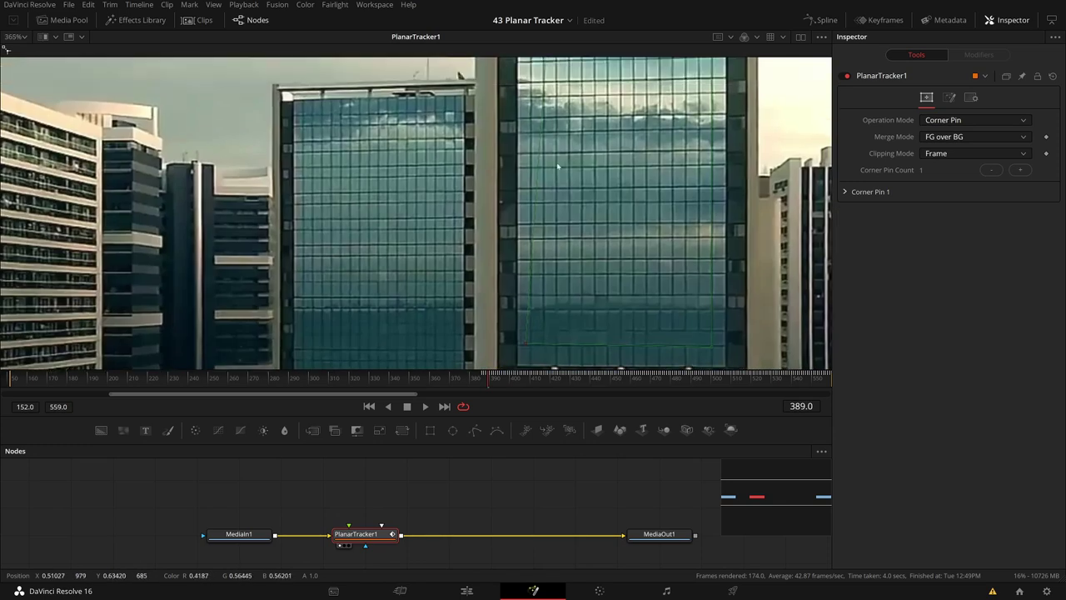
scroll(549, 230, "up", 1)
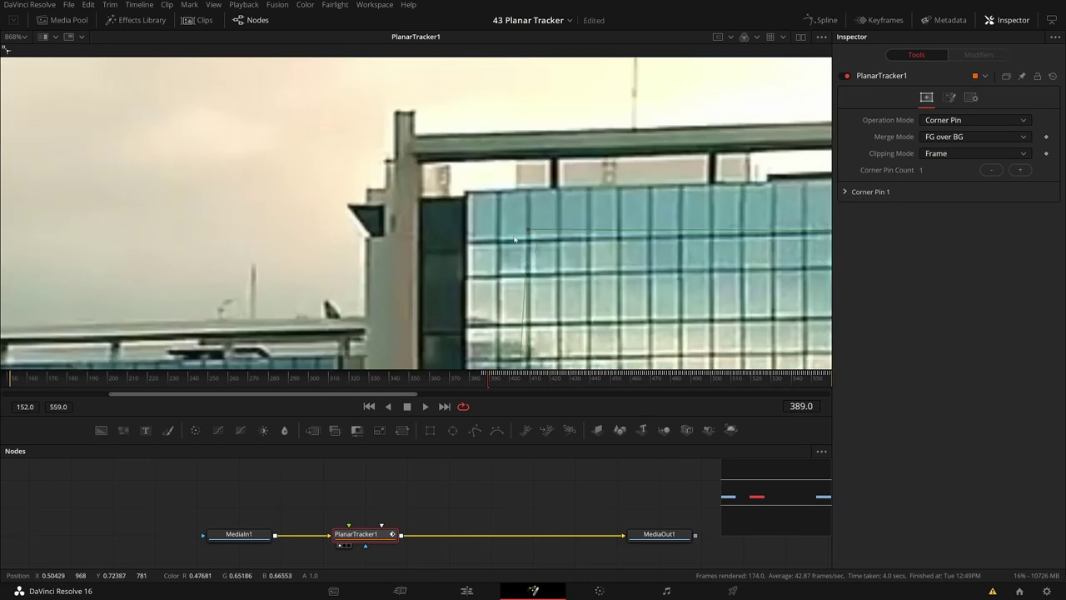
left_click_drag(633, 256, 401, 251)
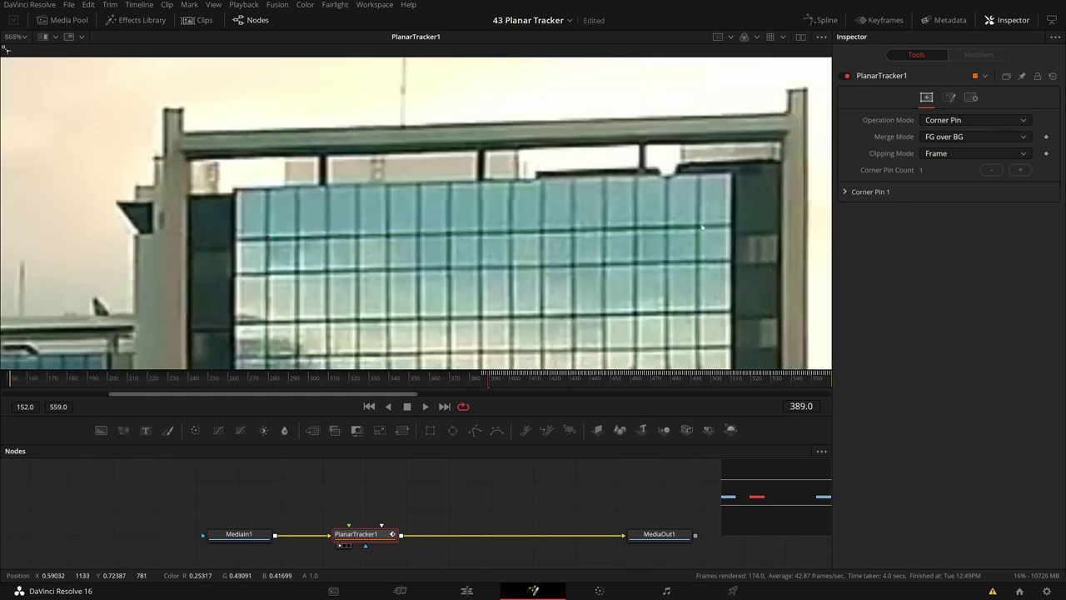
scroll(698, 228, "down", 5)
scroll(642, 274, "up", 4)
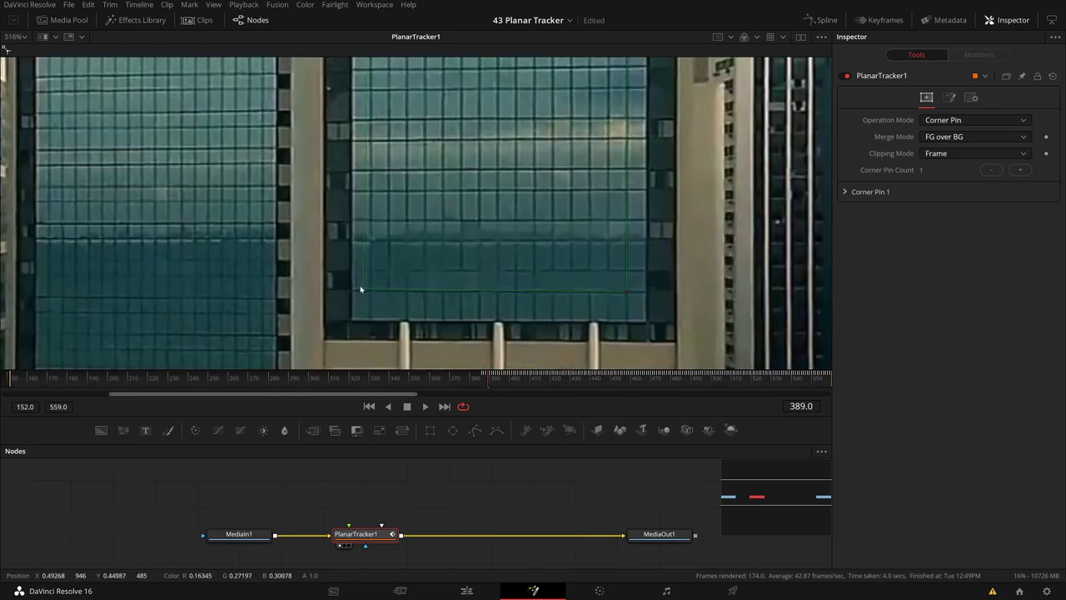
scroll(368, 293, "down", 4)
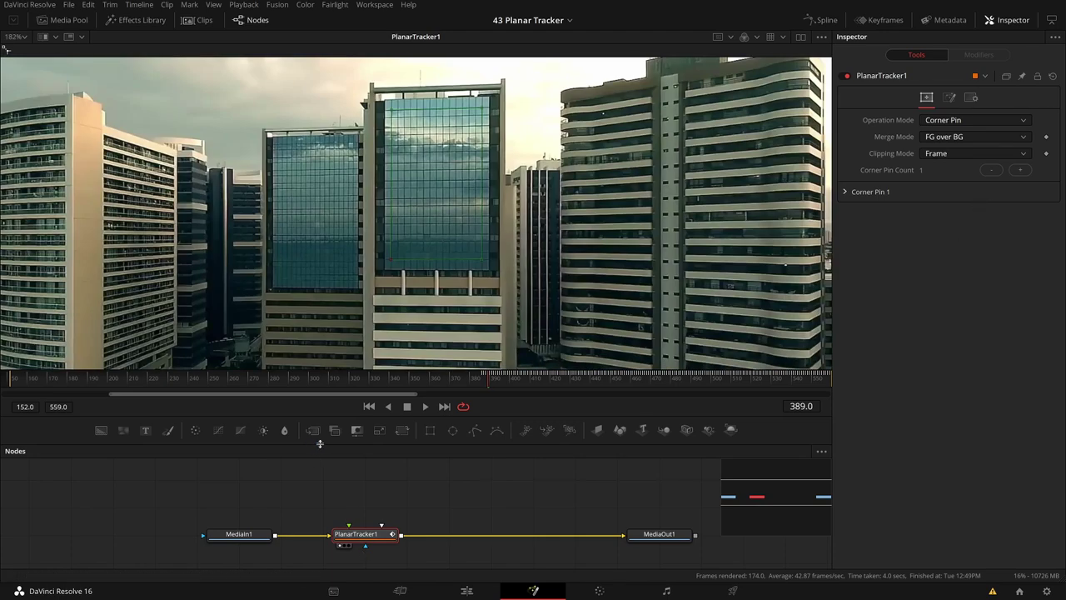
Try adding a Background node while the planar tracker is selected and undo it.
left_click(101, 430)
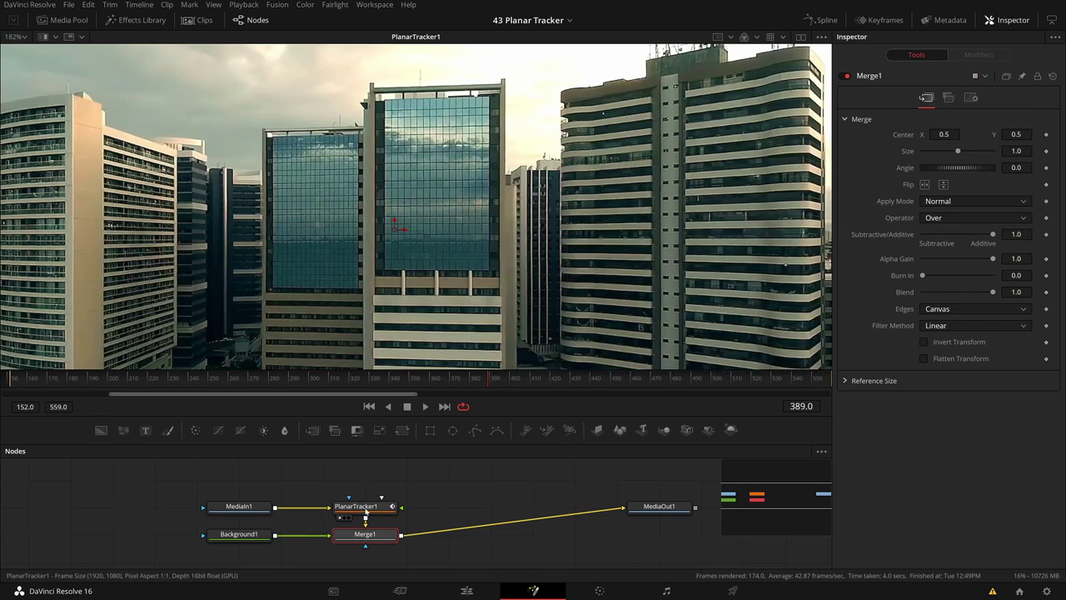
key("ctrl+z")
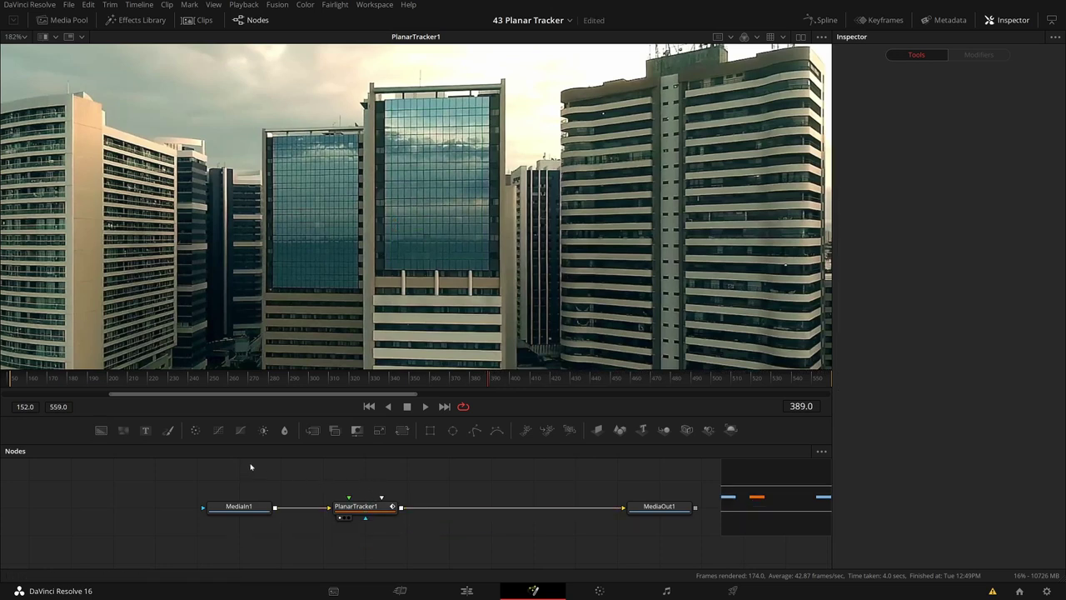
Add a Background node, connect it to the planar tracker's corner pin input, and set its Blue value to 1.0.
left_click(101, 431)
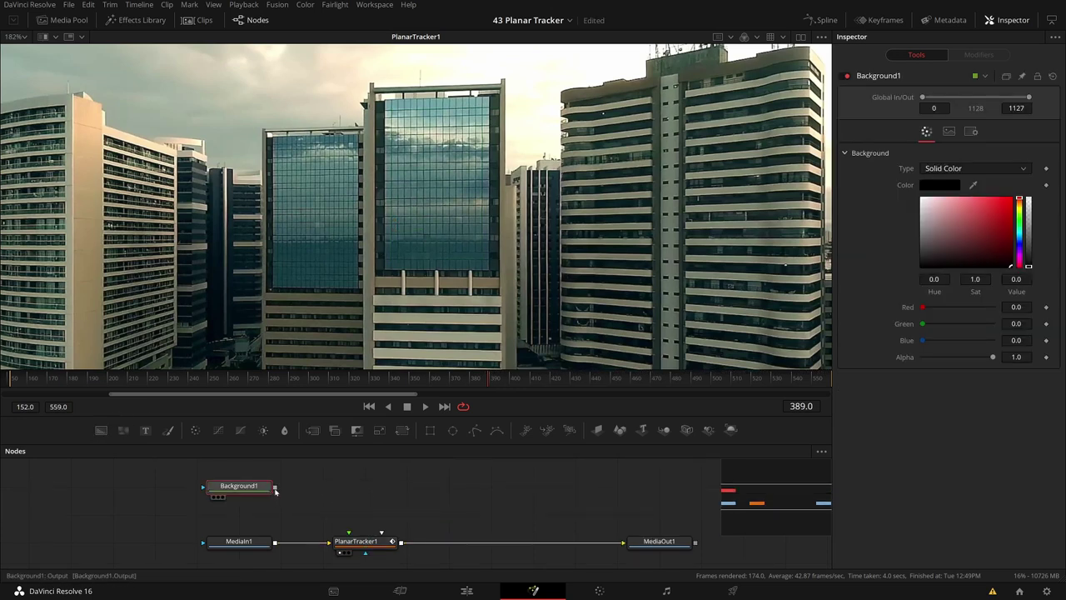
left_click_drag(344, 535, 349, 533)
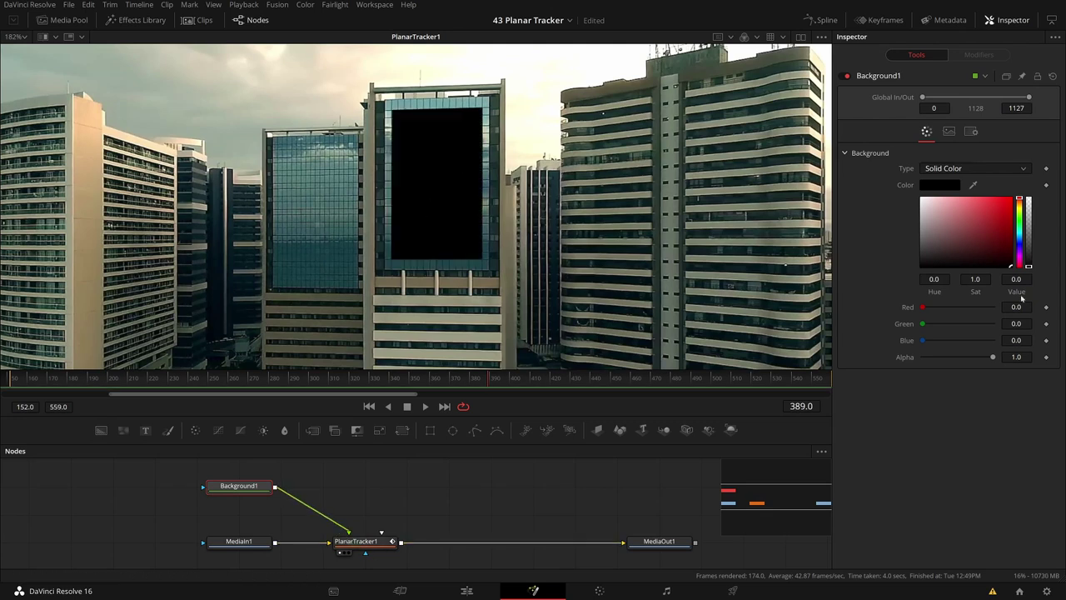
left_click_drag(921, 342, 992, 340)
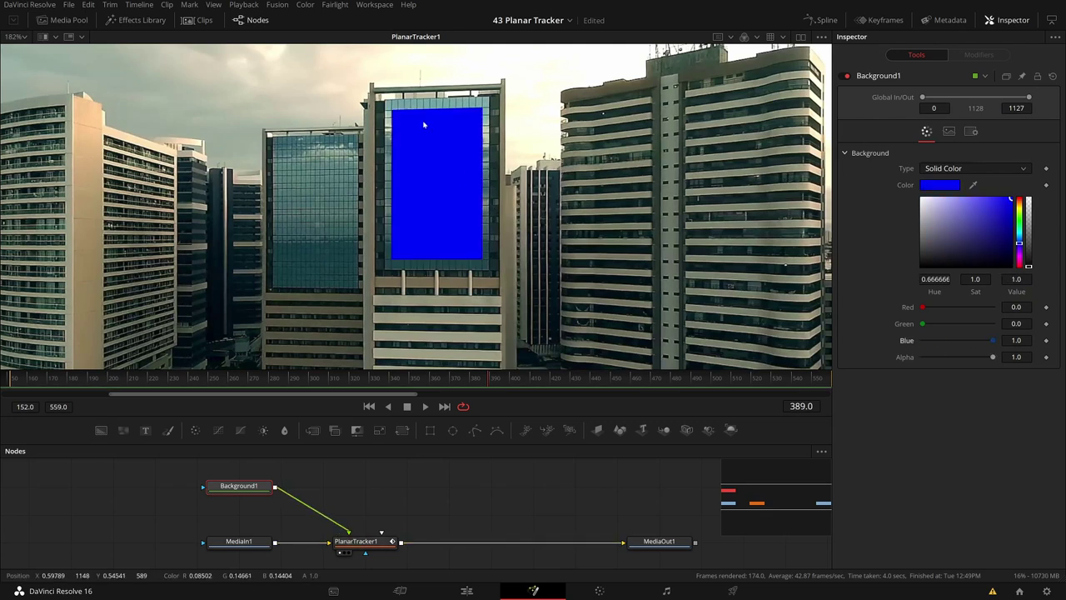
Play back the clip and check the blue corner-pinned rectangle's position in the frames before the reference frame.
key("space")
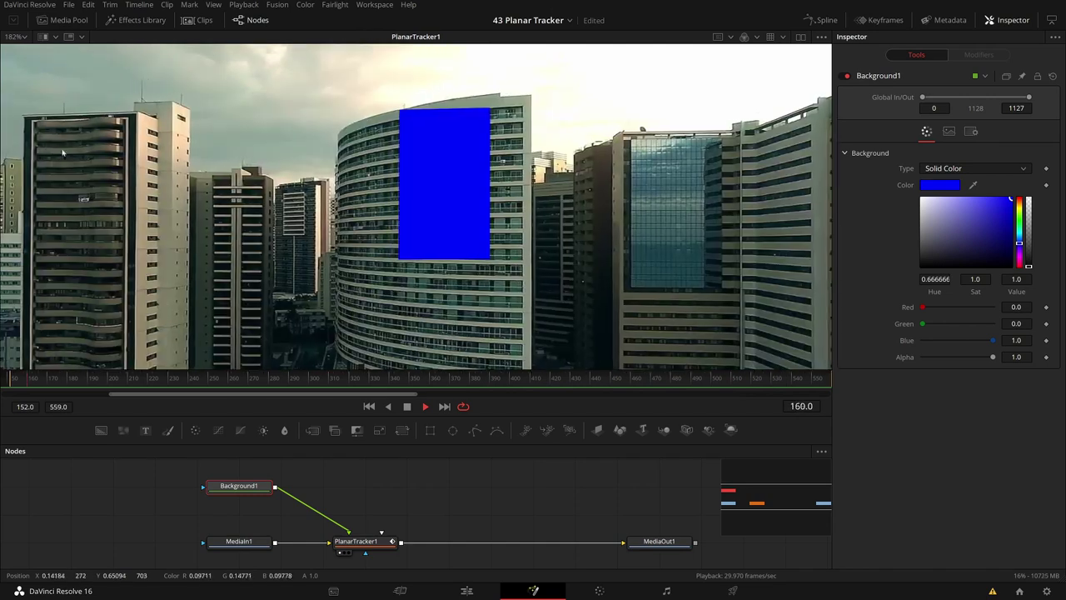
scroll(460, 213, "down", 3)
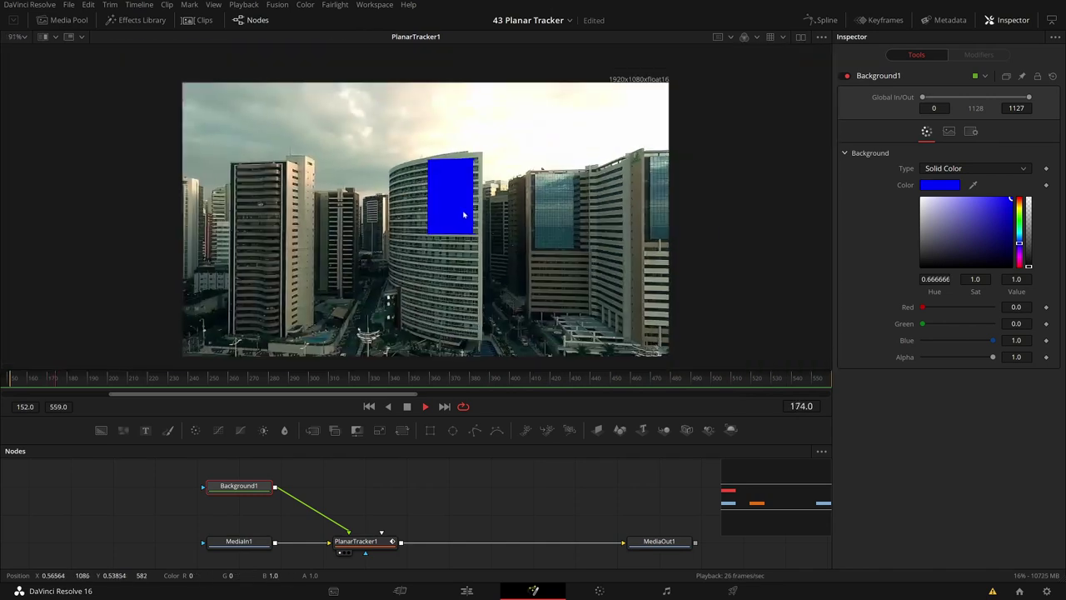
key("space")
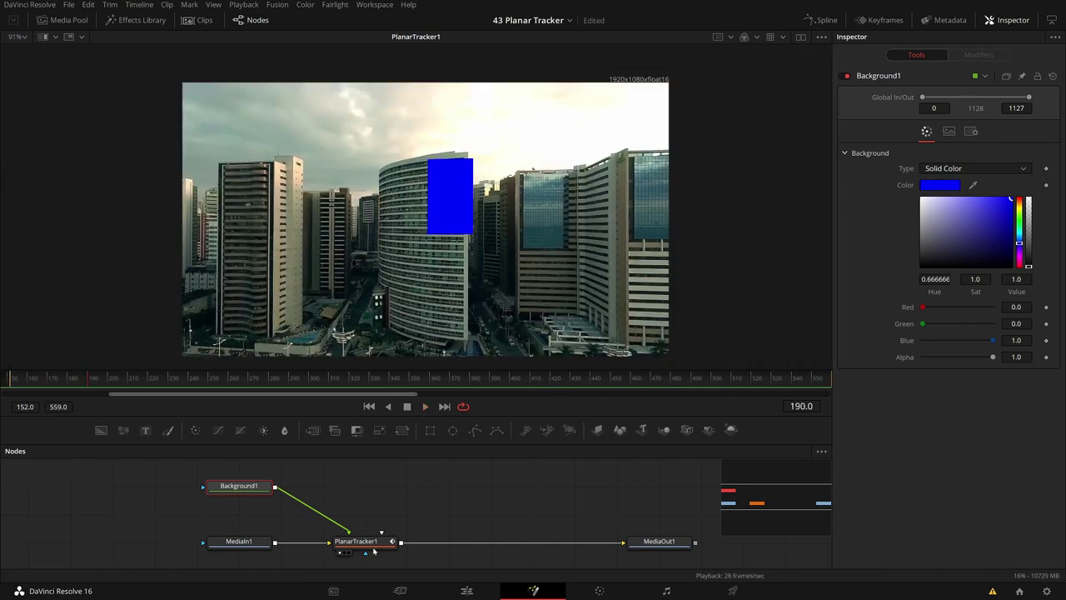
Switch the planar tracker to Track mode, return to the reference frame, and track the facade backward to the clip's start.
left_click(370, 543)
left_click(964, 121)
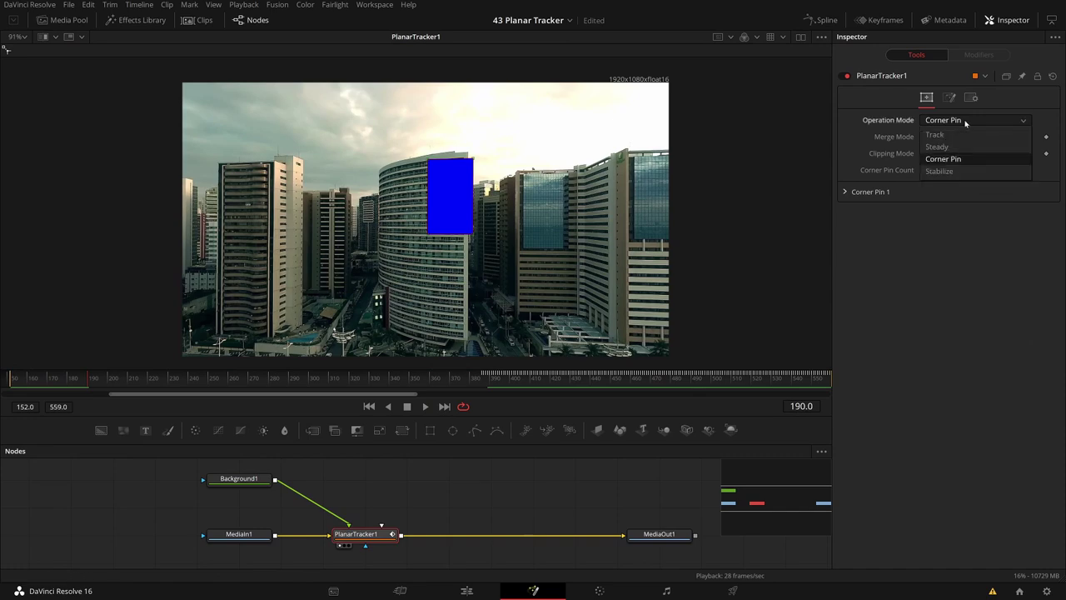
left_click(931, 132)
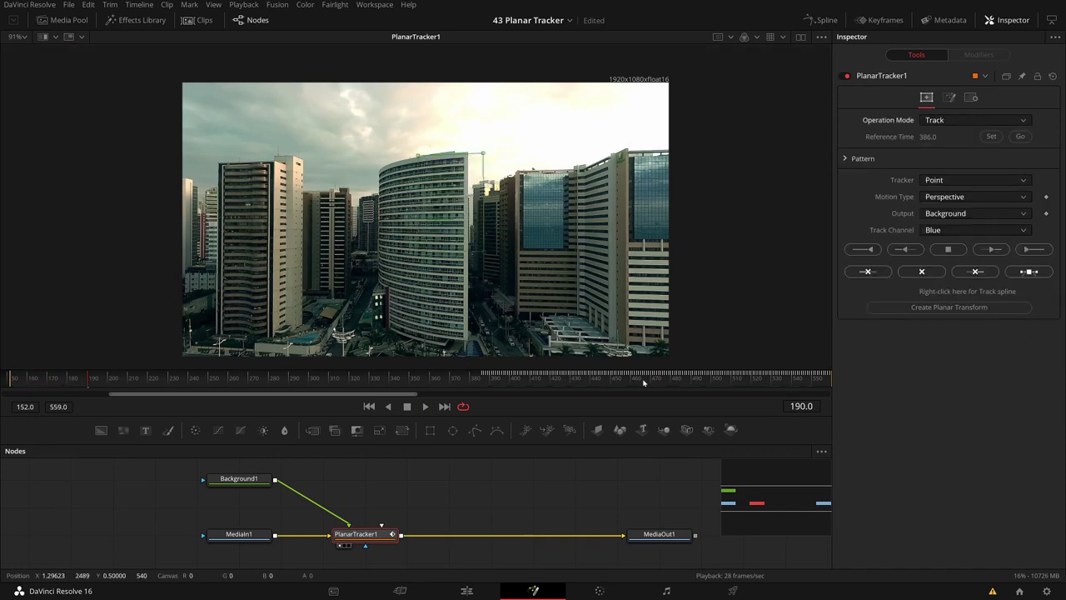
left_click(1021, 137)
scroll(411, 152, "up", 3)
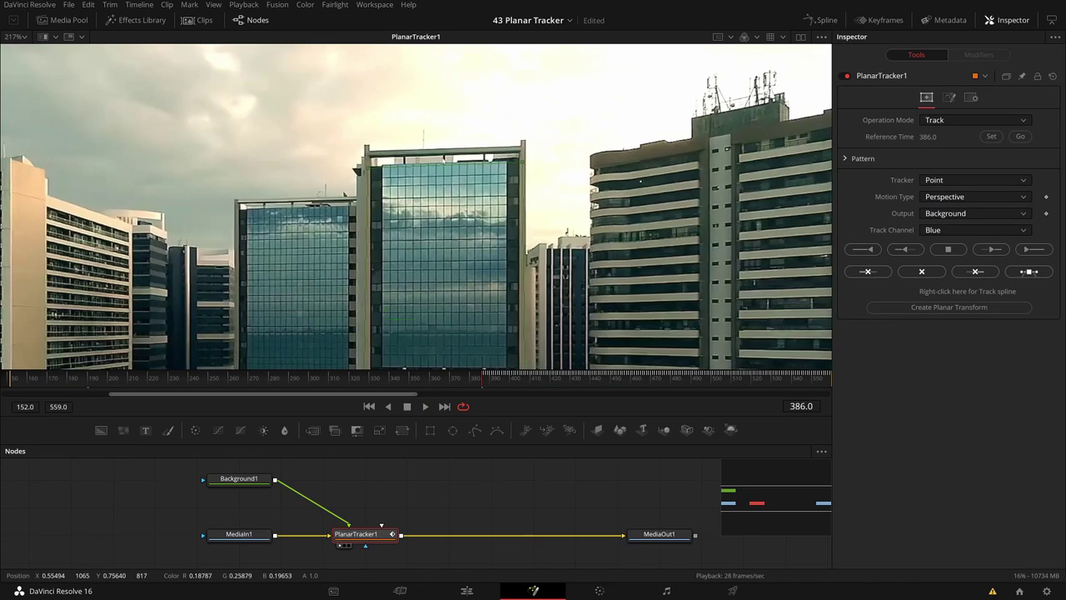
scroll(410, 163, "down", 3)
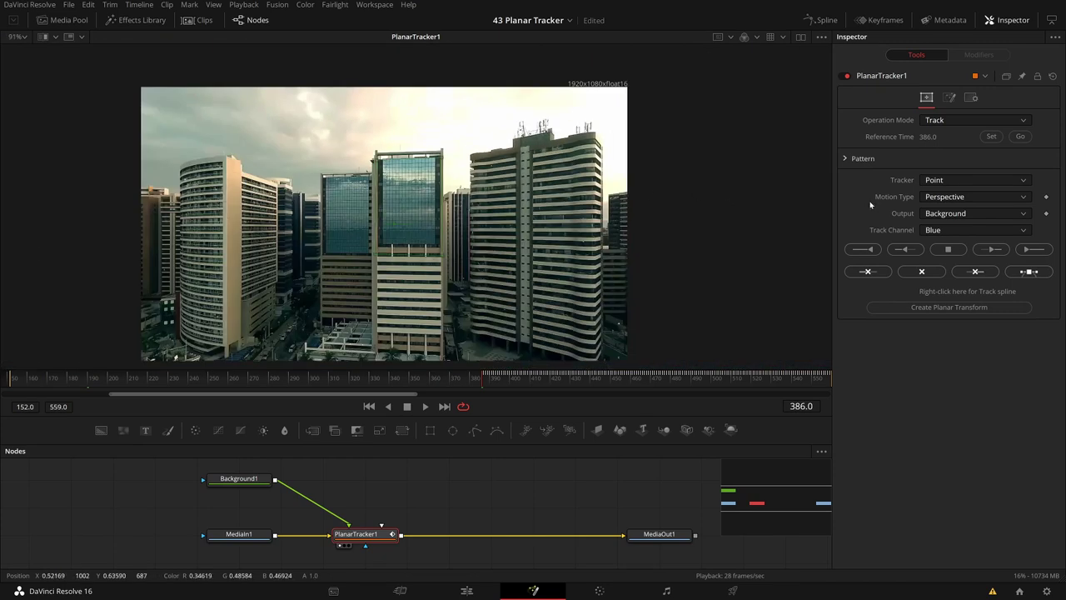
left_click(864, 249)
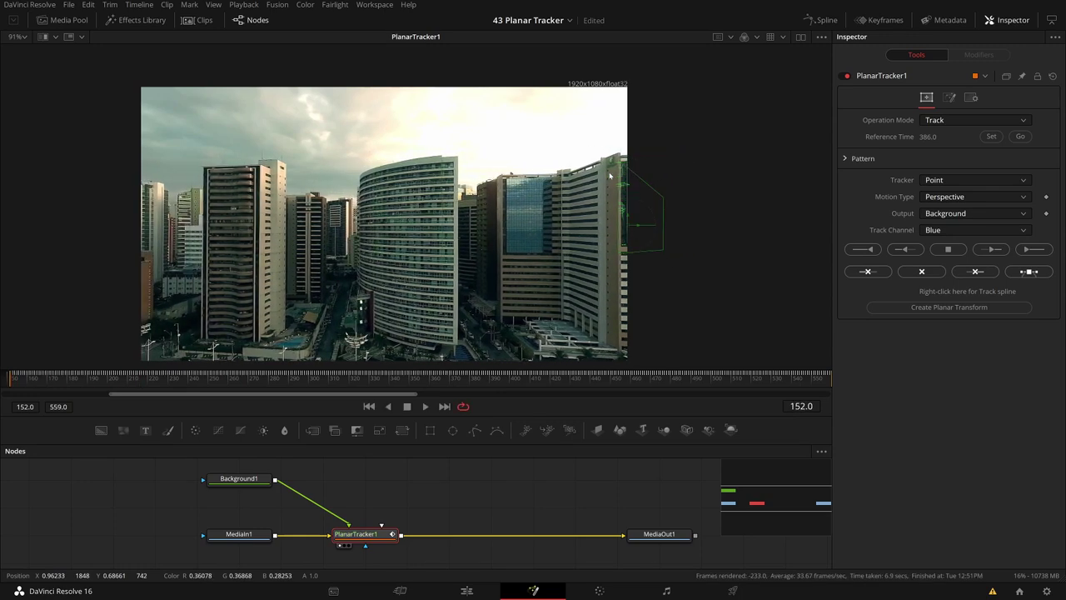
Examine the track lines and pattern outline on the glass facade across the clip's first frames, where it leaves the picture.
scroll(659, 198, "up", 5)
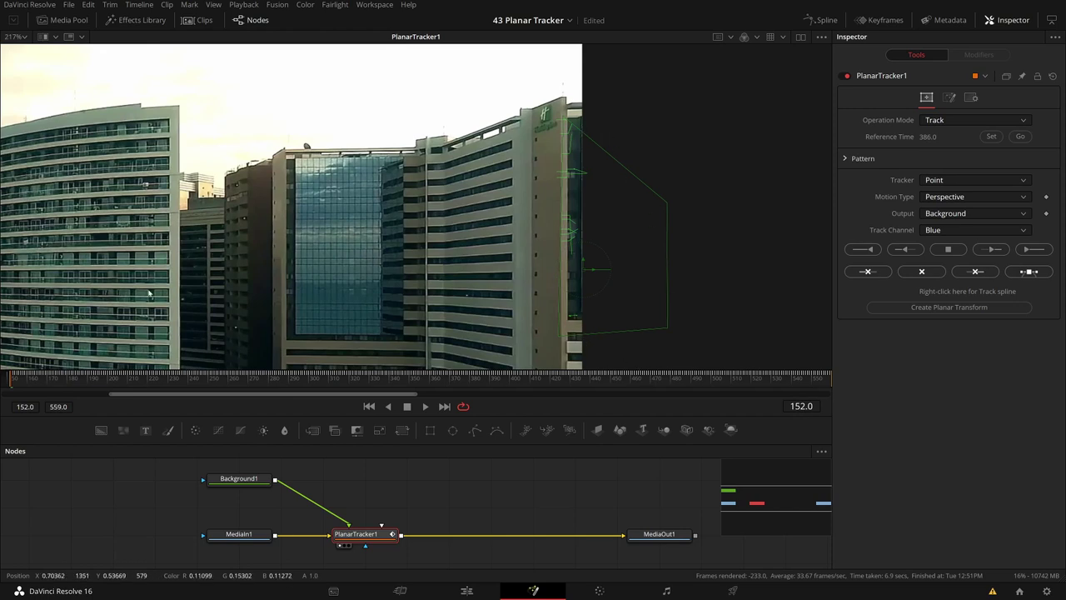
mouse_move(31, 380)
left_mouse_down()
mouse_move(2, 381)
mouse_move(35, 377)
mouse_move(14, 375)
left_mouse_up()
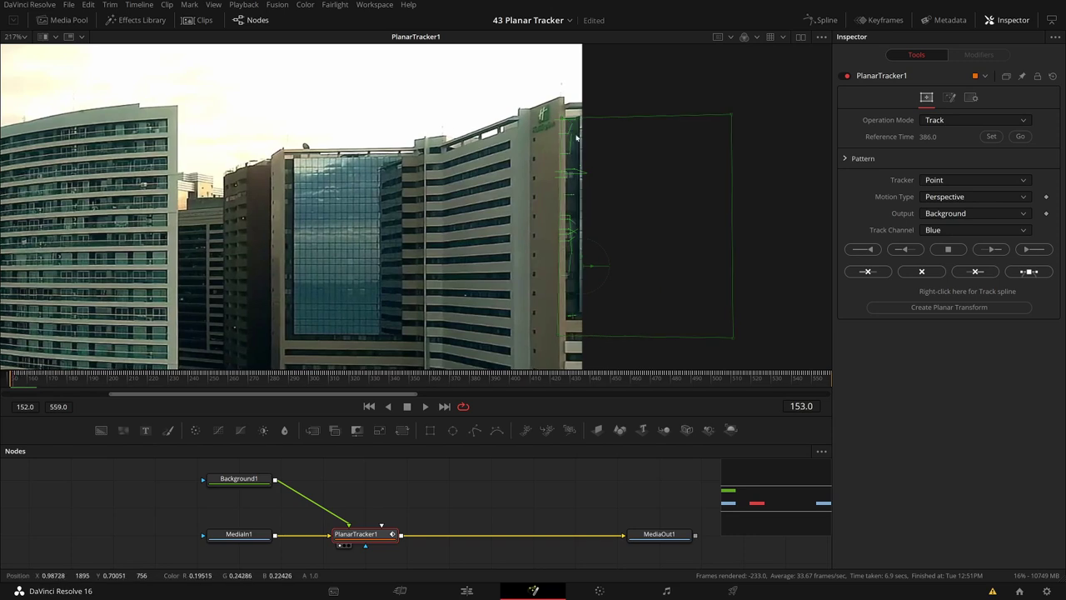
left_click_drag(31, 379, 30, 378)
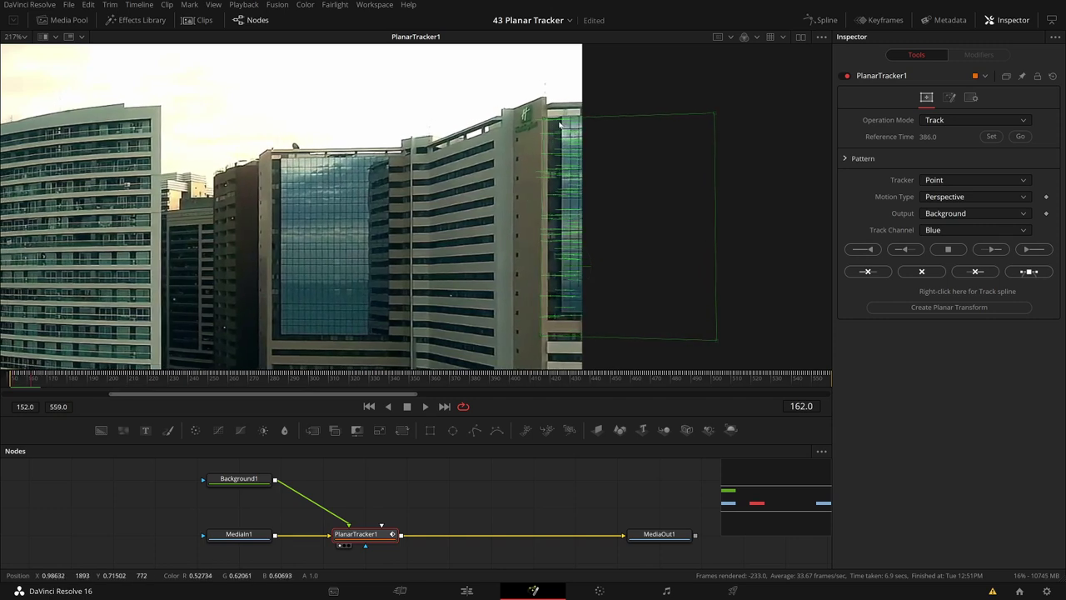
left_click_drag(33, 381, 12, 378)
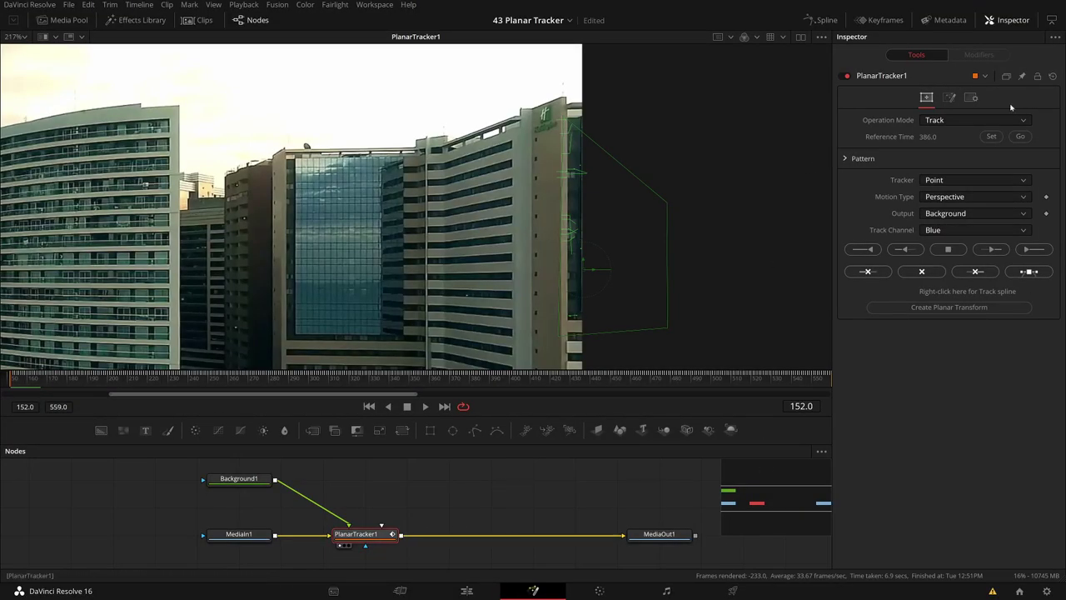
Set the planar tracker's operation mode to Corner Pin and review the blue rectangle on the facade throughout the clip.
left_click(958, 121)
left_click(949, 155)
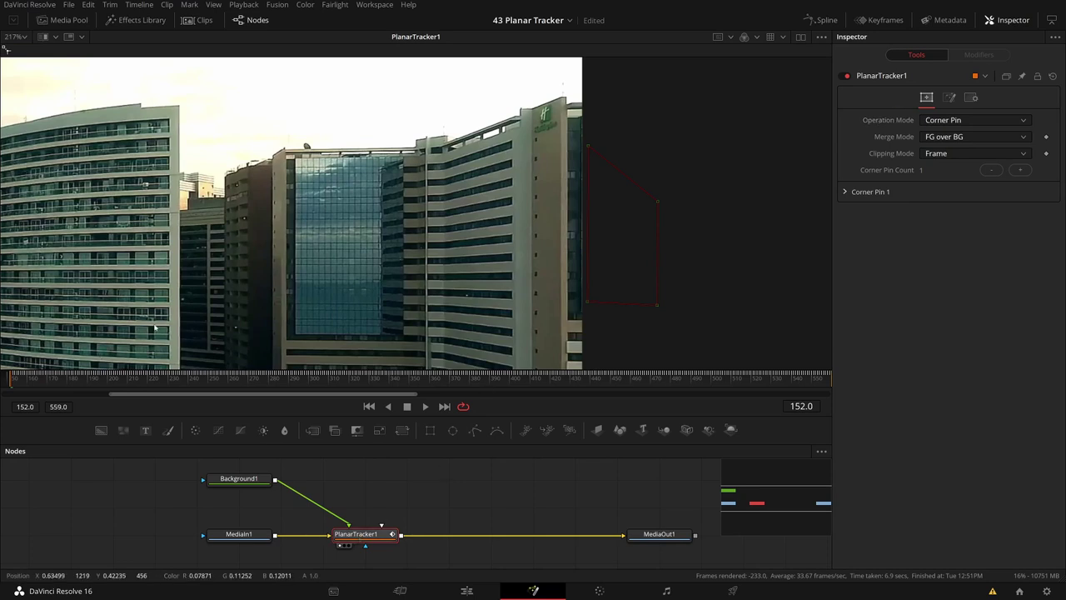
key("space")
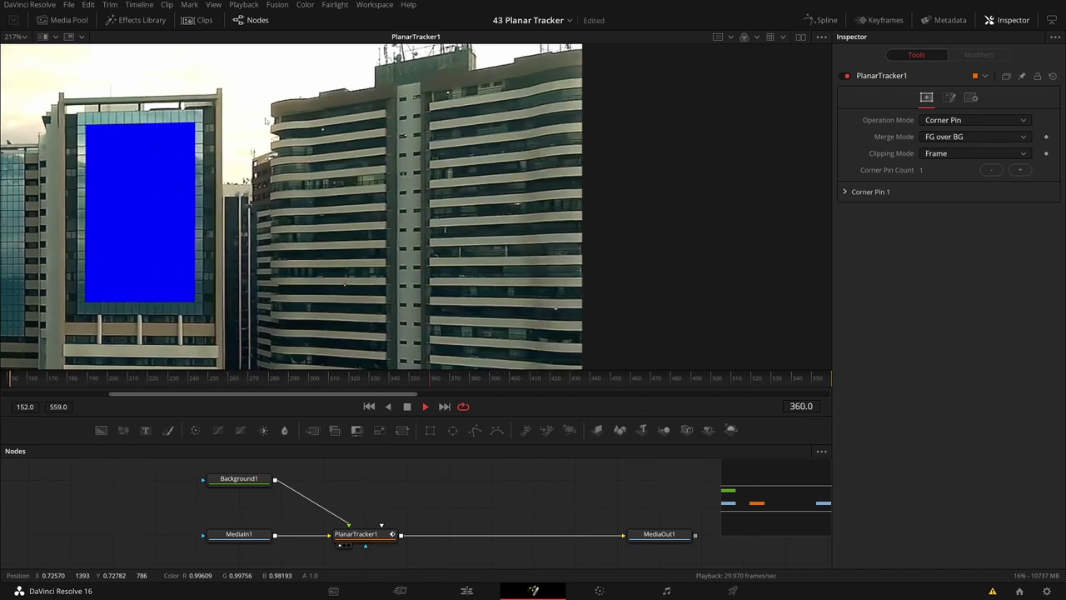
key("space")
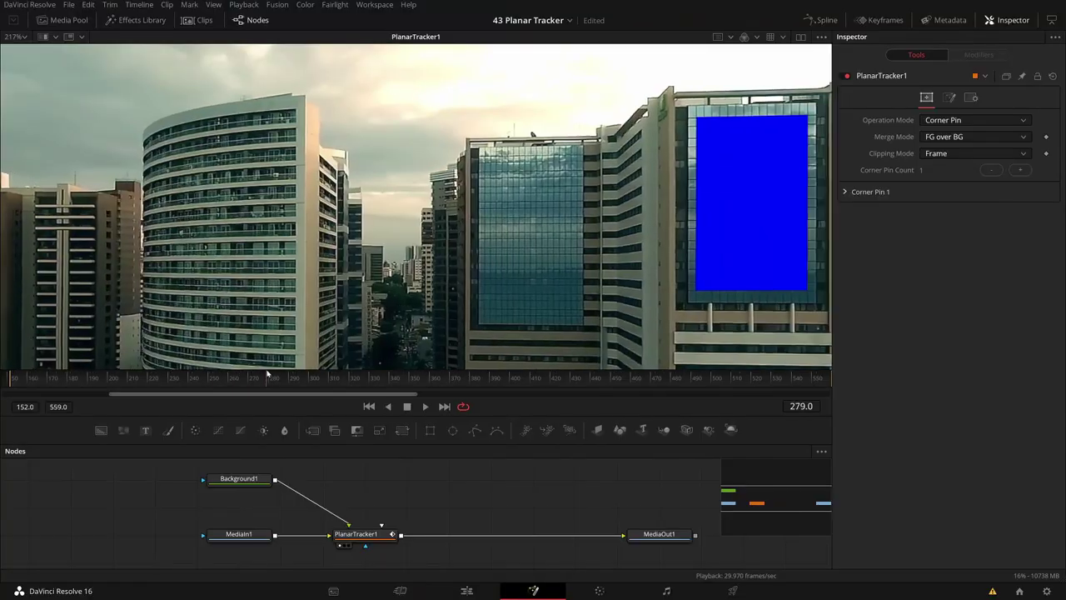
left_click_drag(267, 374, 621, 358)
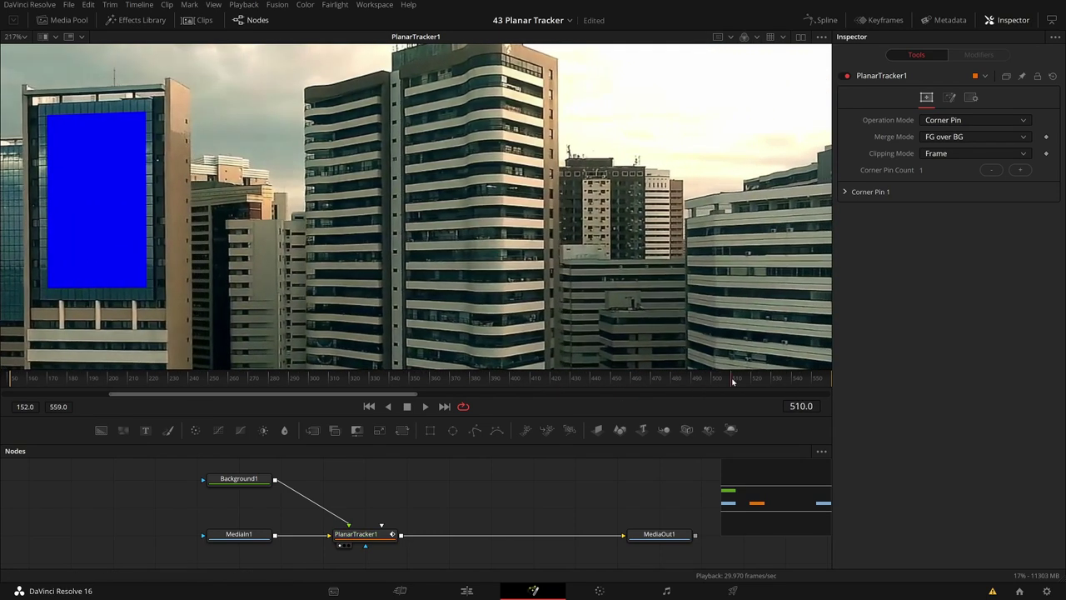
left_click_drag(692, 381, 597, 391)
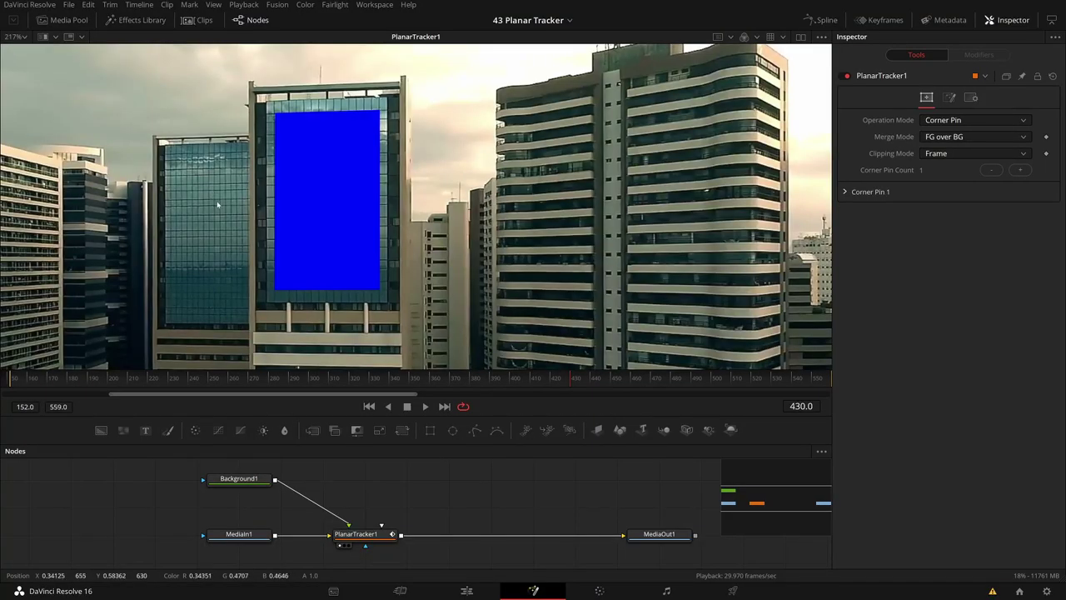
Create a Planar Transform node from the tracker in Track mode, restore Corner Pin mode, and reposition the new node.
left_click(369, 531)
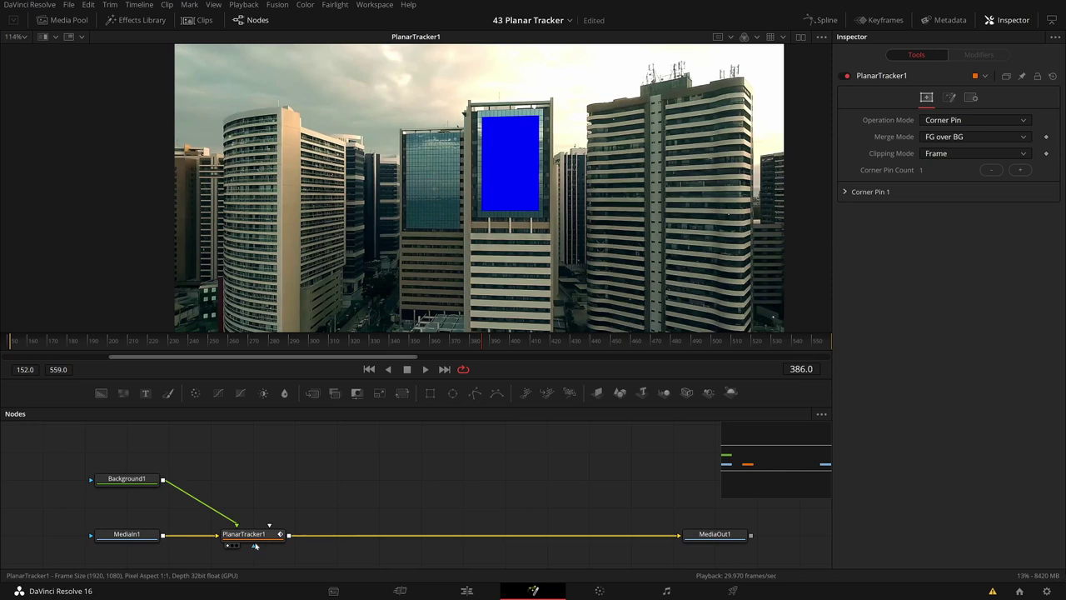
left_click(968, 120)
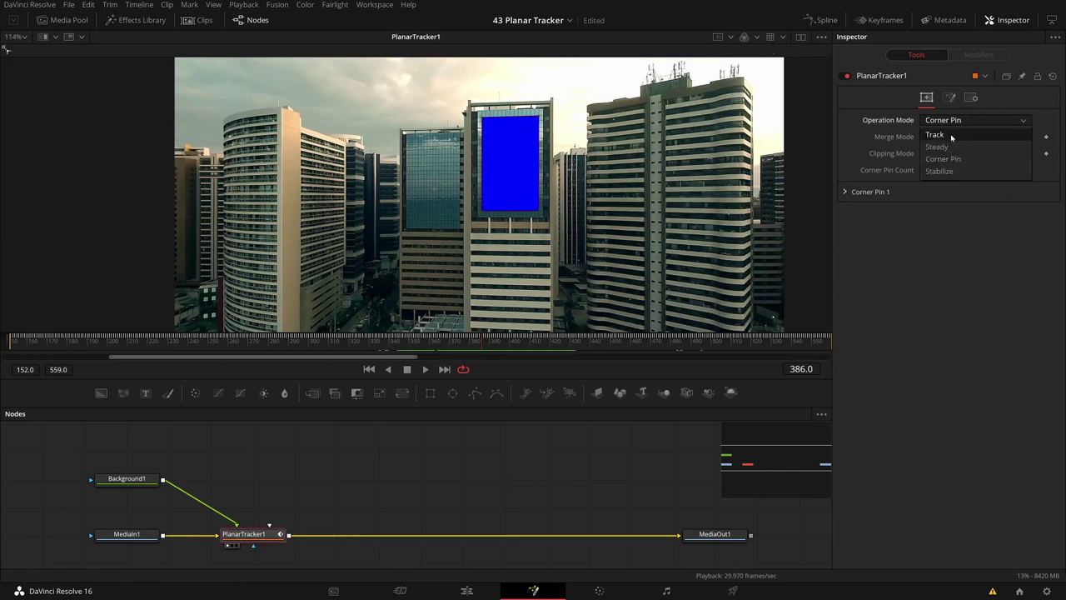
left_click(950, 137)
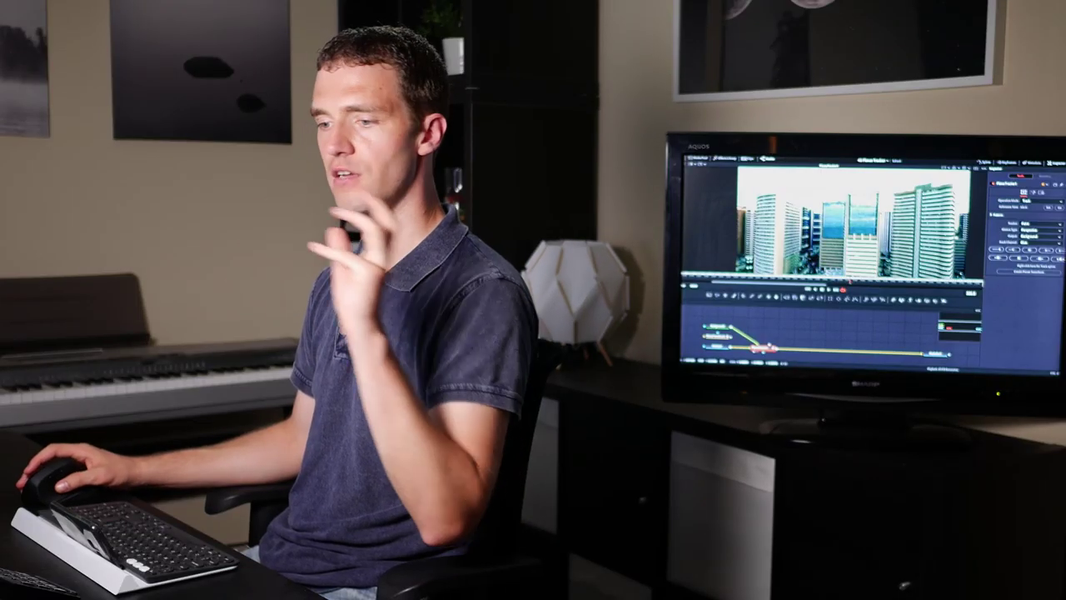
left_click_drag(720, 336, 799, 328)
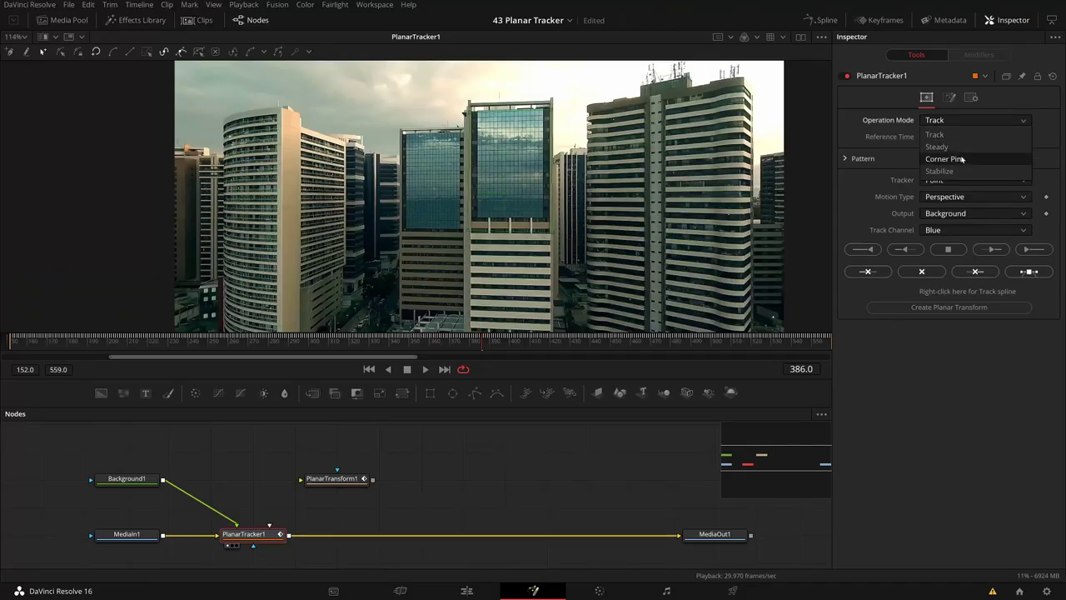
left_click(957, 157)
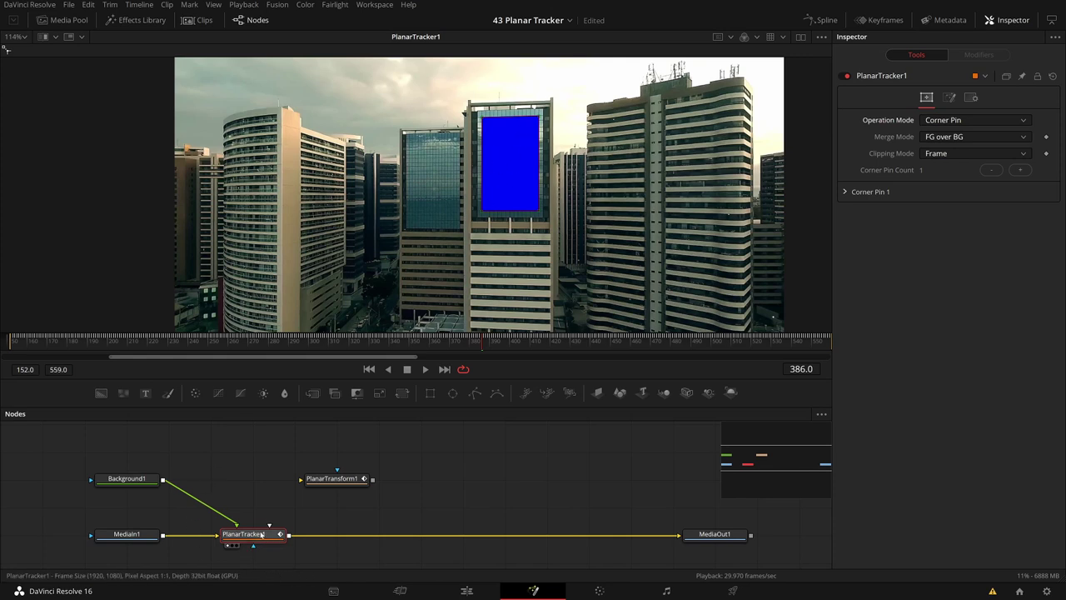
left_click_drag(329, 478, 370, 478)
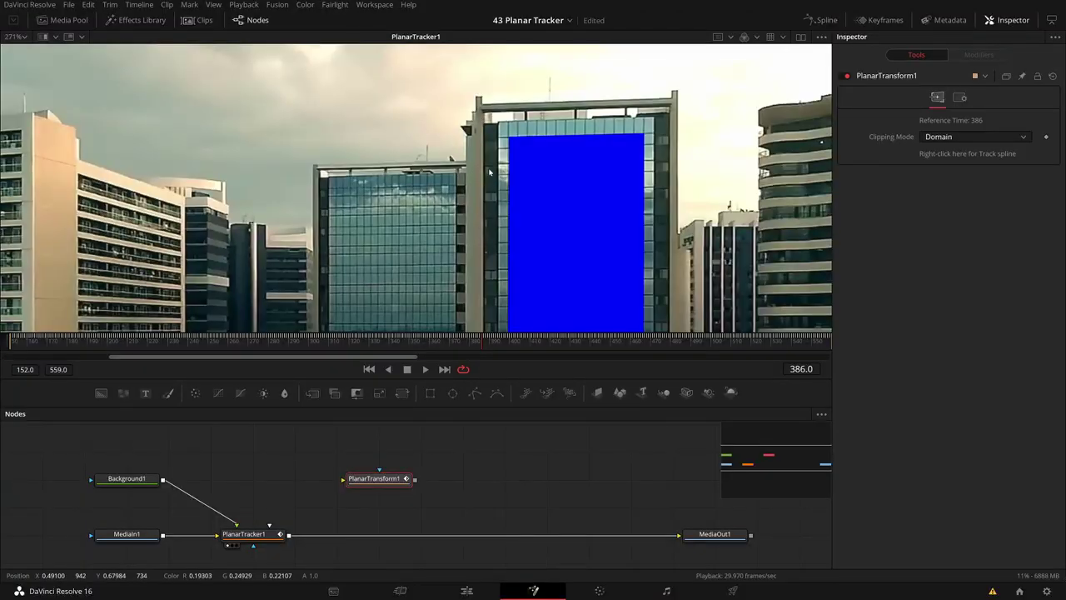
Add a Polygon mask to the Planar Transform node and begin its outline at the central building's upper-left corner.
scroll(485, 162, "down", 1)
scroll(472, 179, "down", 2)
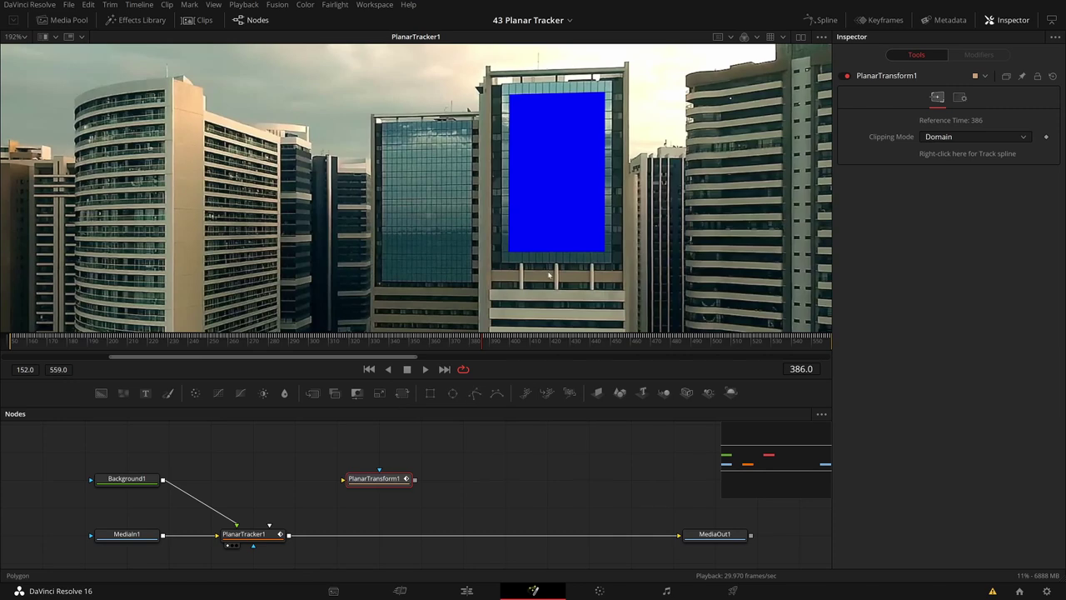
left_click(474, 392)
scroll(485, 122, "up", 4)
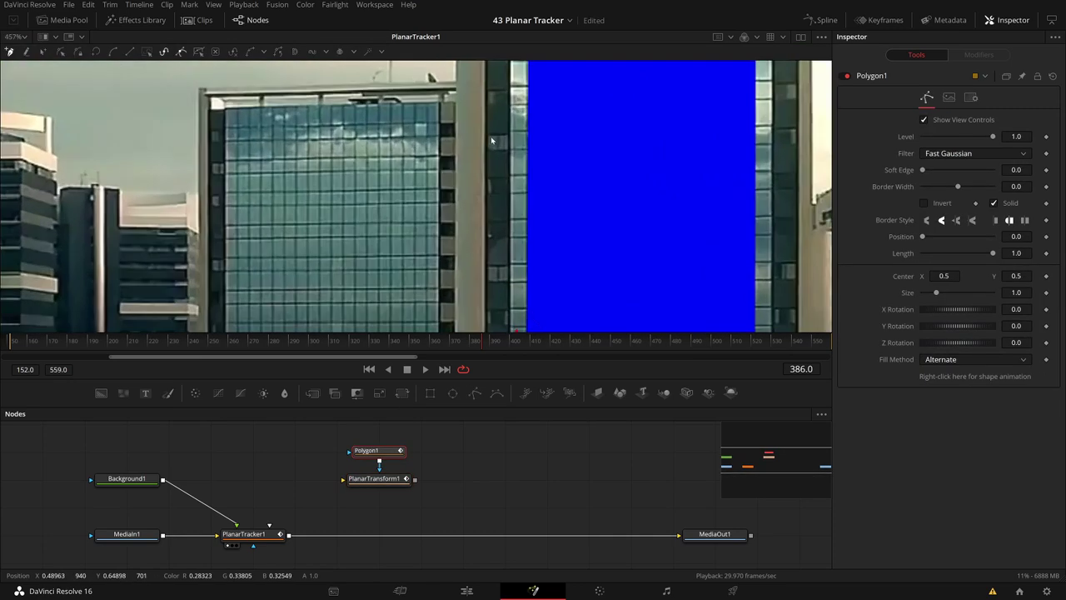
left_click_drag(478, 122, 478, 223)
scroll(472, 123, "up", 5)
left_click_drag(475, 116, 478, 209)
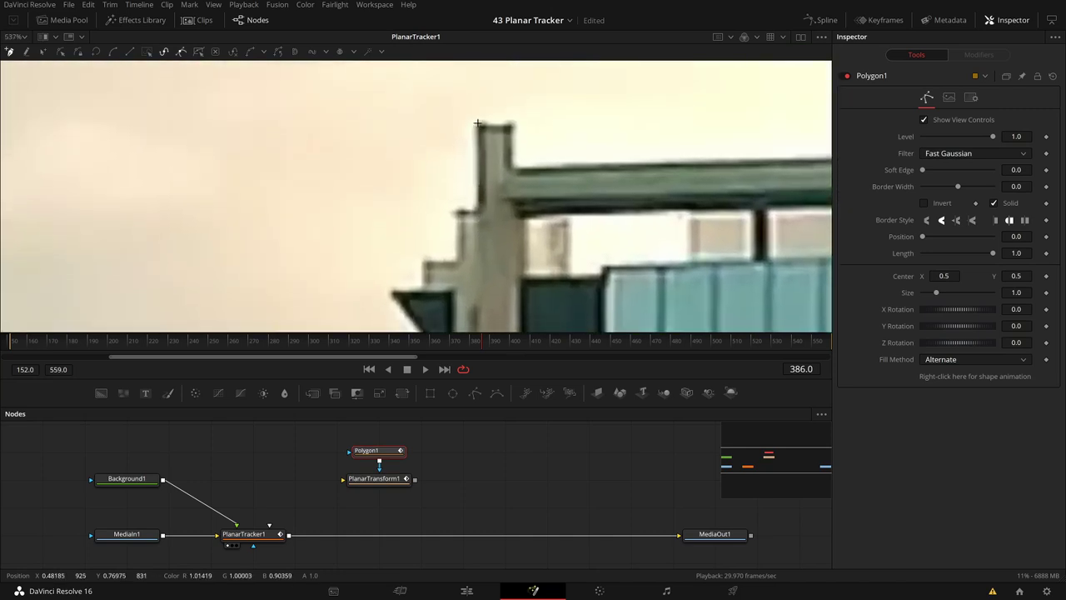
left_click(479, 179)
Complete and close the polygon outline around the central building, following its left edge, and select the Polygon node.
scroll(455, 267, "down", 8)
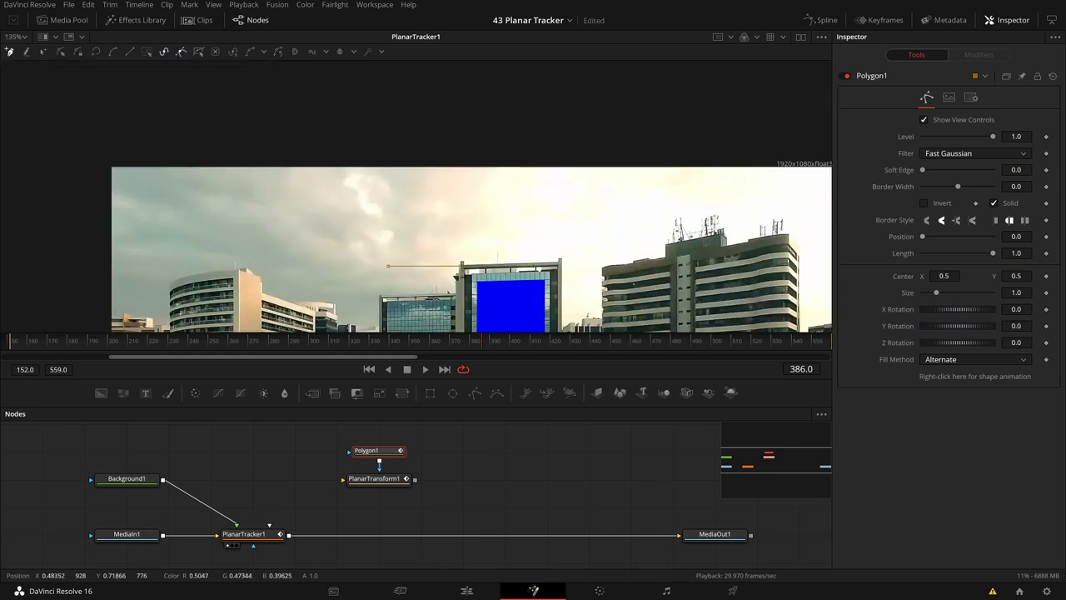
left_click_drag(455, 275, 472, 89)
left_click_drag(467, 317, 473, 108)
scroll(473, 166, "up", 4)
scroll(473, 171, "up", 3)
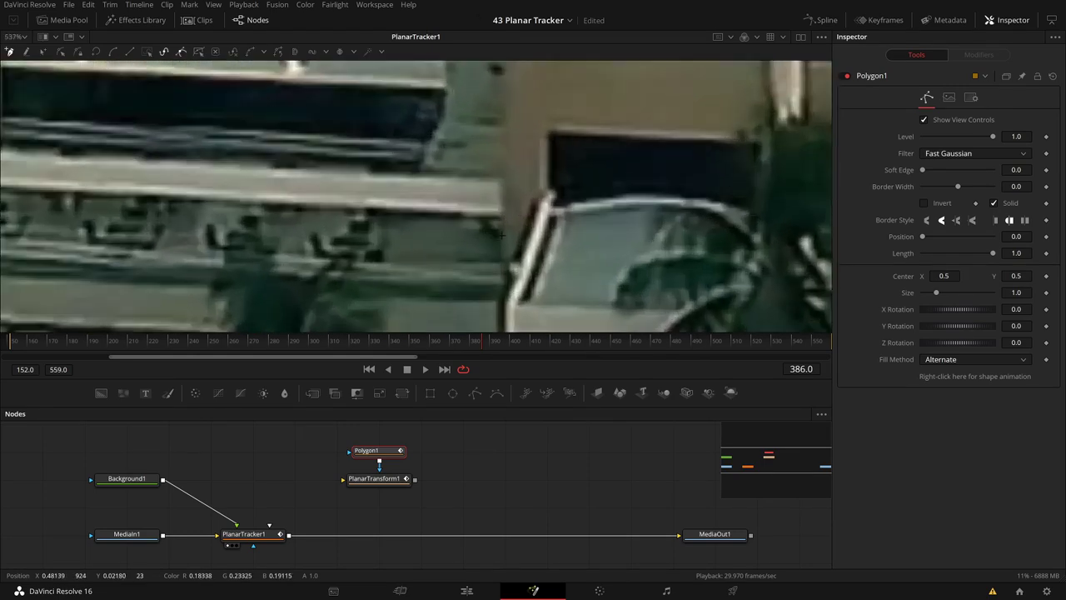
scroll(502, 238, "down", 6)
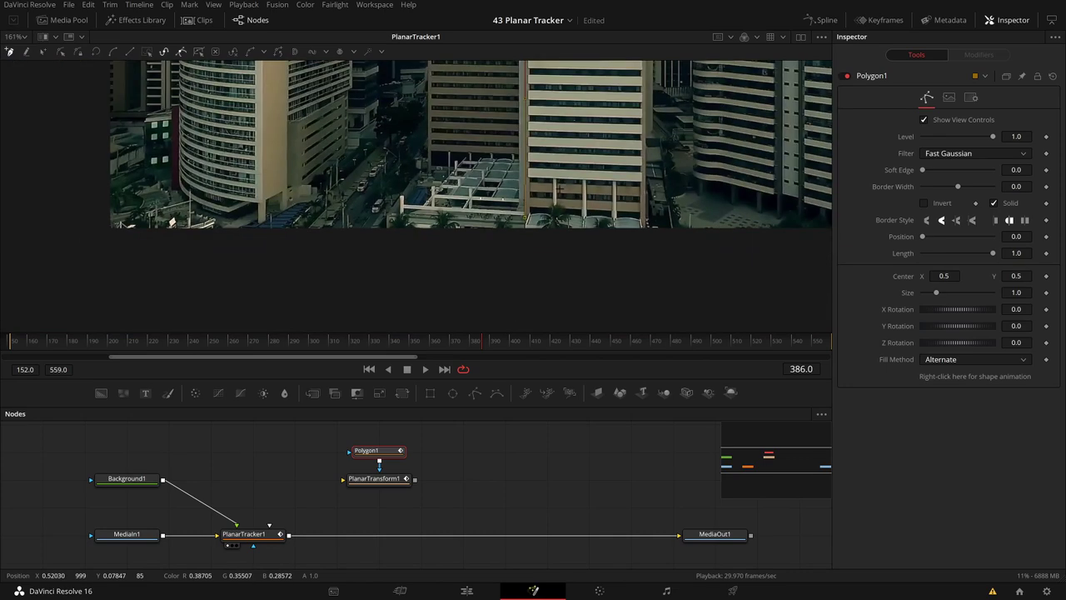
left_click_drag(569, 255, 572, 517)
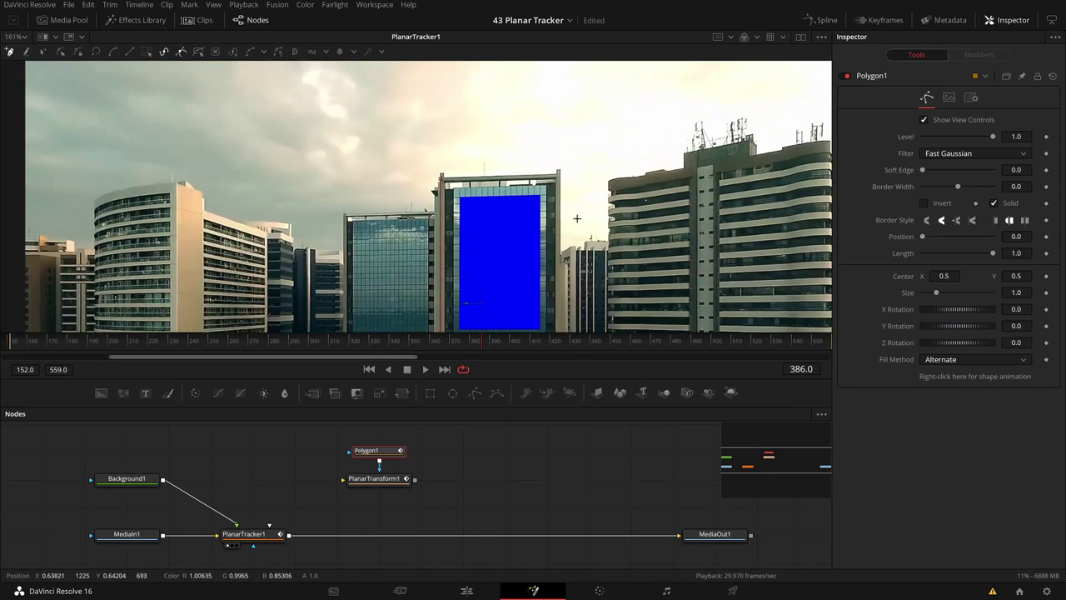
left_click(441, 180)
left_click_drag(423, 252, 428, 195)
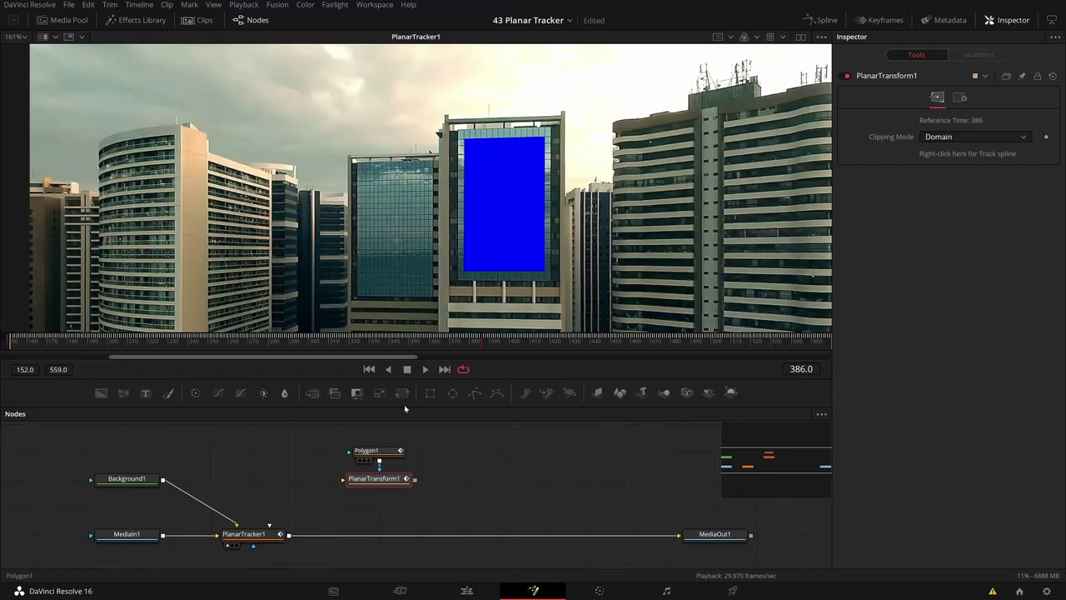
left_click(372, 450)
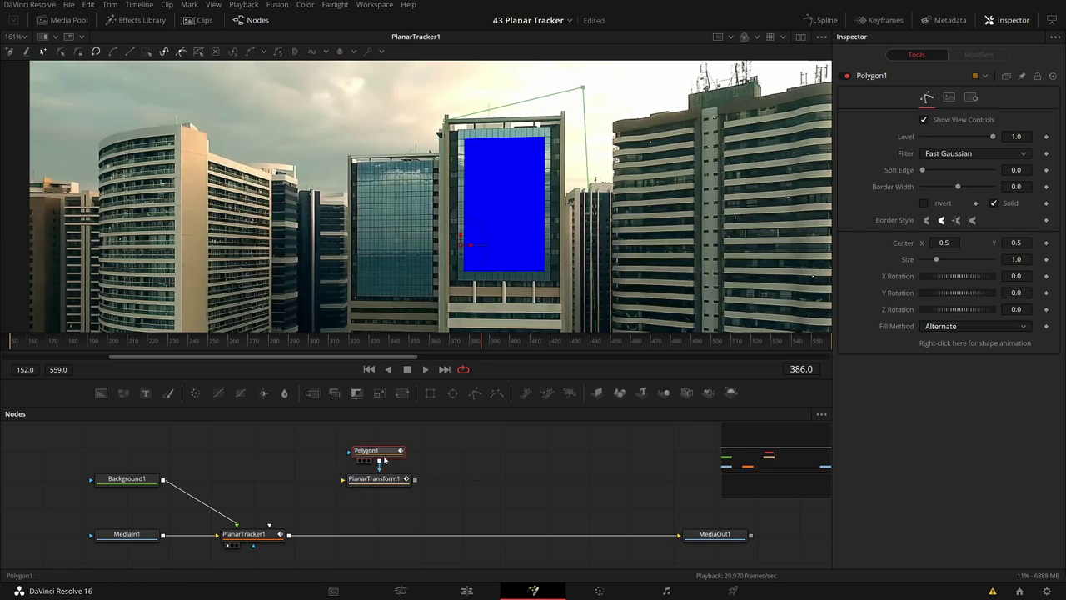
Move the Polygon node aside and reconnect its output from the Planar Transform's effect mask to the Planar Transform's main image input.
left_click_drag(370, 451, 328, 451)
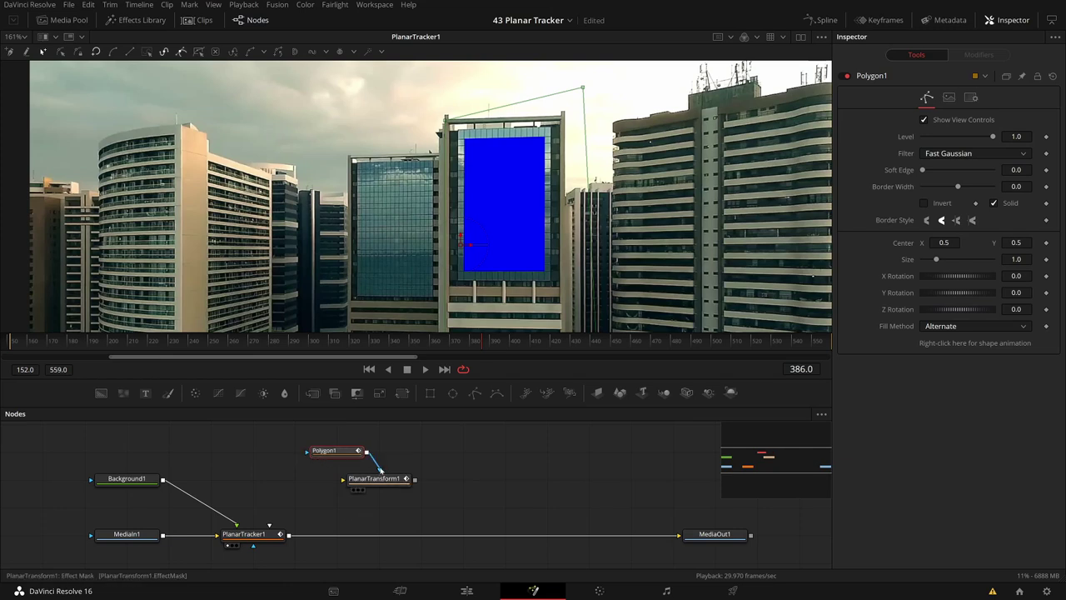
left_click_drag(380, 468, 343, 483)
left_click_drag(342, 482, 381, 473)
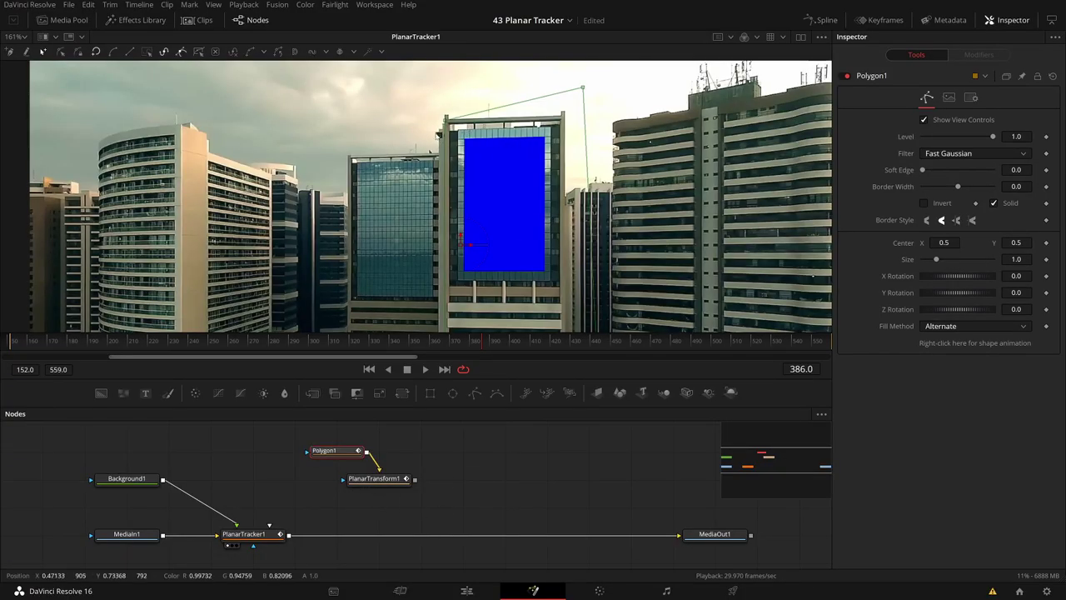
Show the Planar Transform mask in the second viewer and examine the central building's left edge across the clip, between frames 315 and 458.
left_click_drag(436, 132, 471, 106)
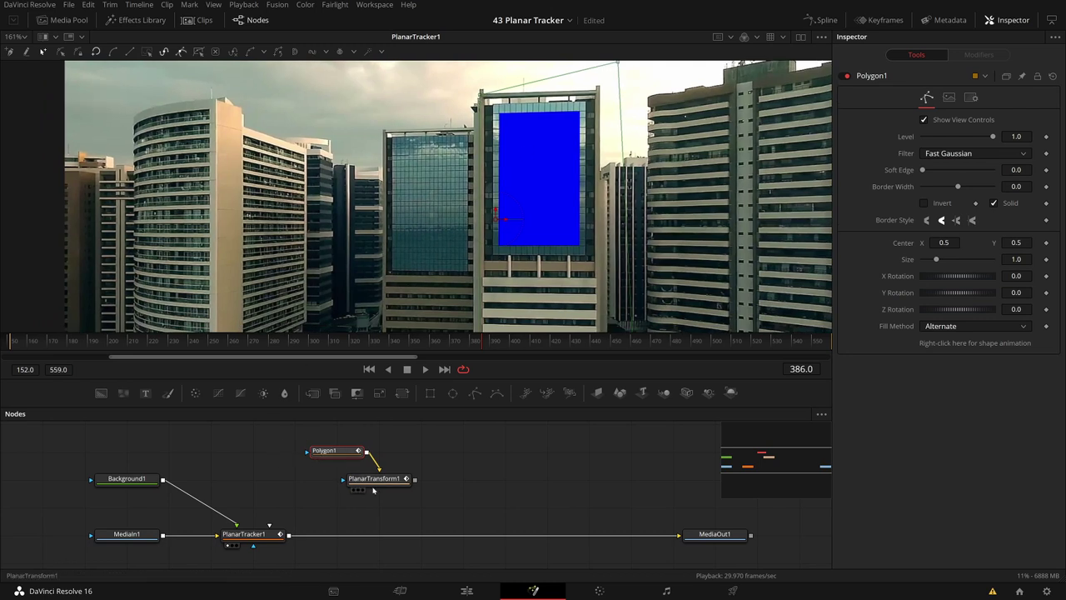
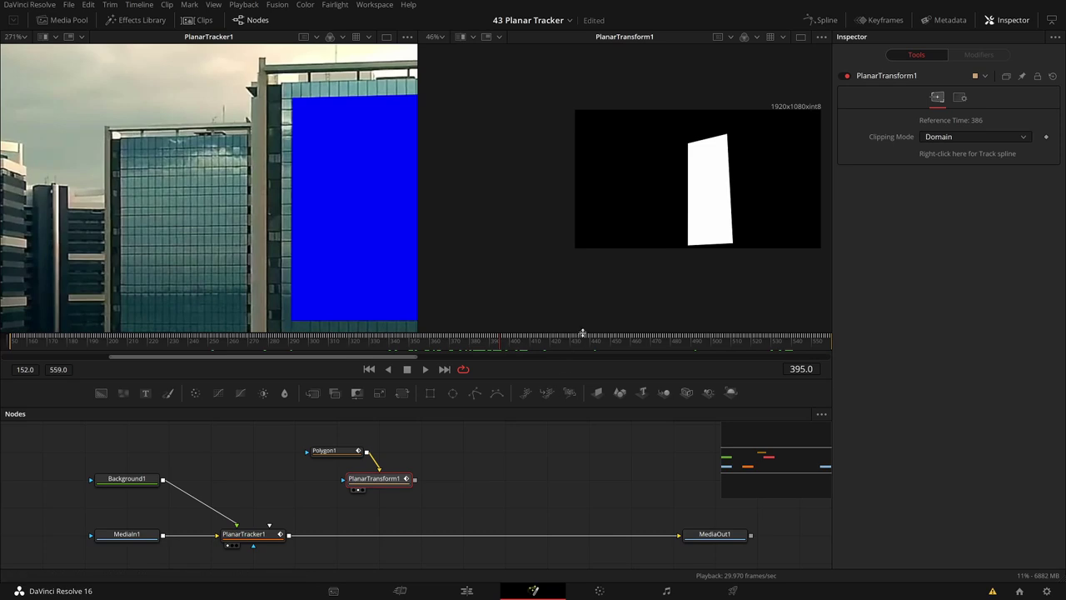
left_click_drag(32, 177, 223, 128)
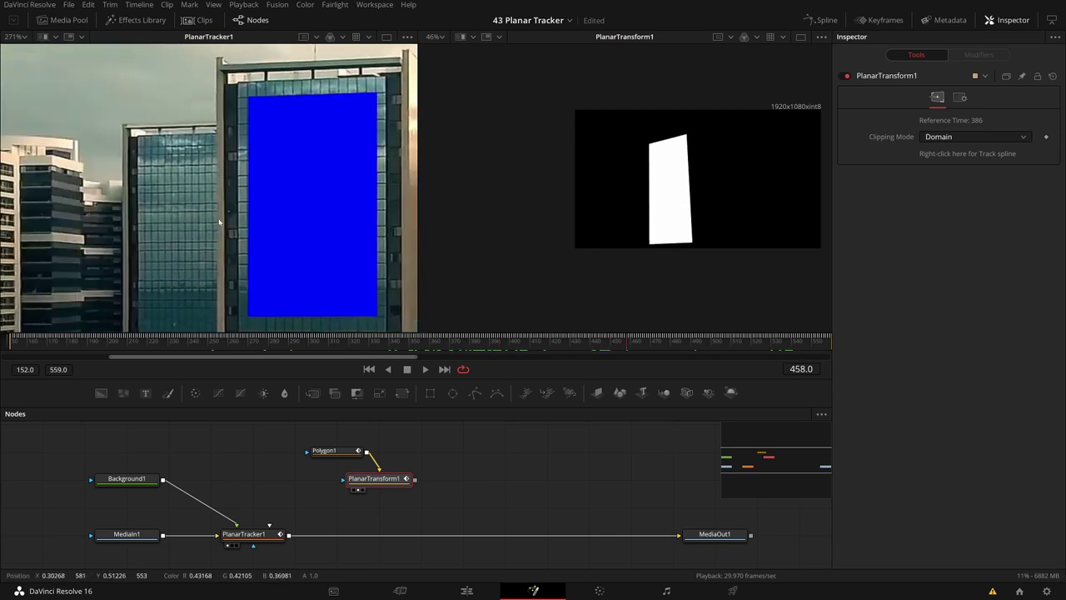
scroll(219, 238, "up", 4)
left_click_drag(609, 340, 577, 341)
left_click_drag(191, 181, 38, 167)
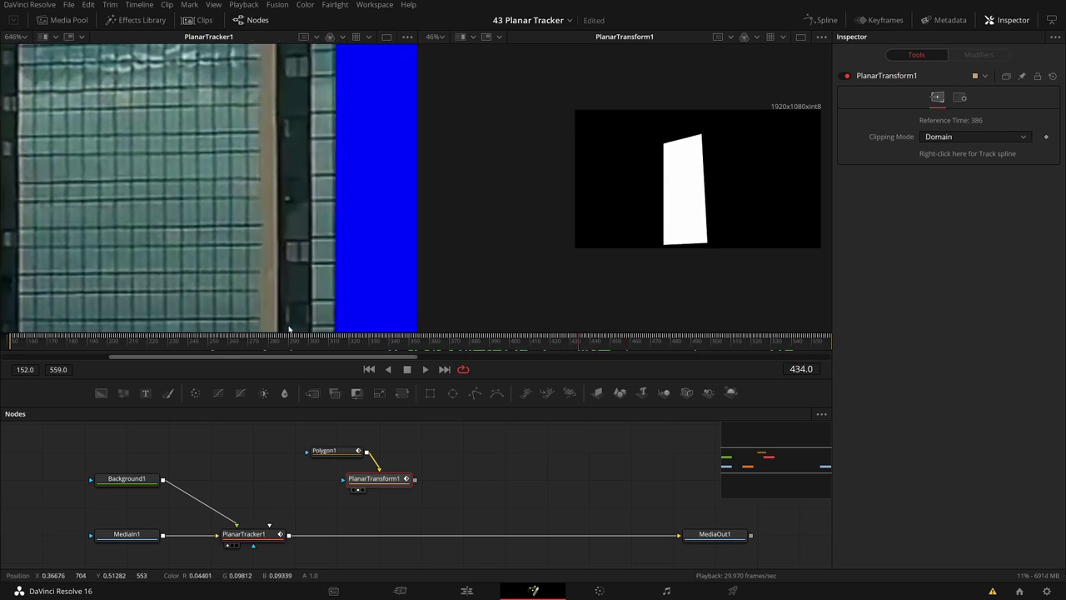
left_click(335, 340)
scroll(117, 223, "down", 5)
left_click_drag(382, 197, 296, 197)
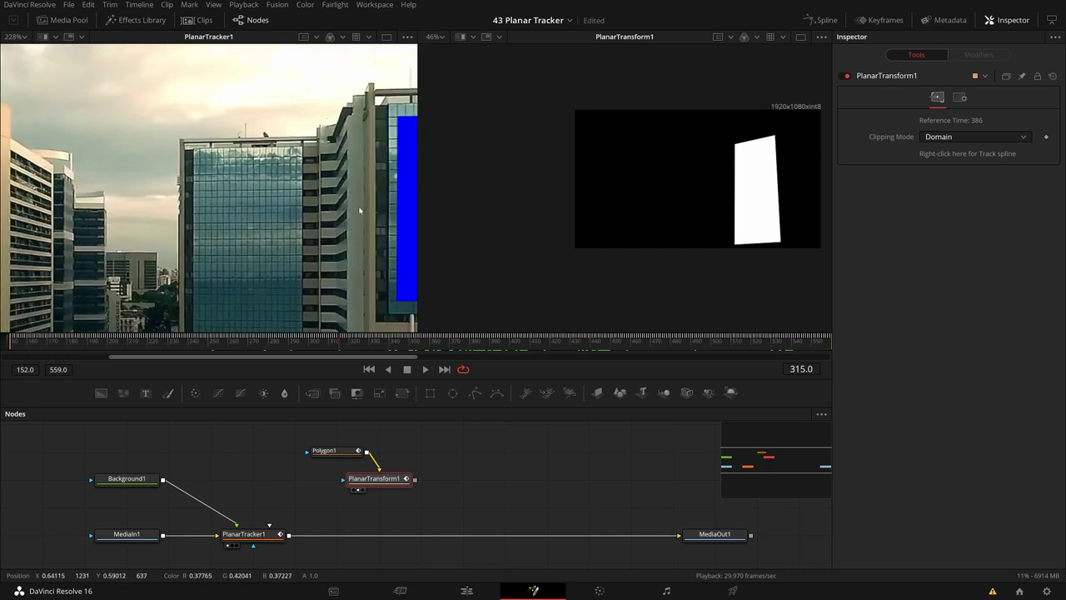
left_click_drag(389, 343, 477, 348)
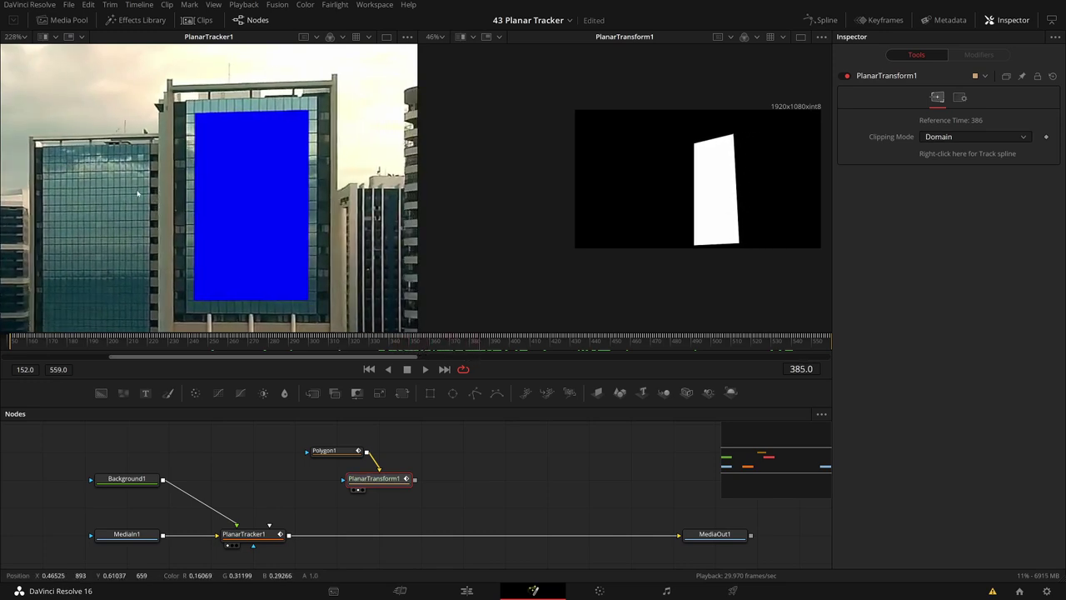
scroll(158, 190, "up", 3)
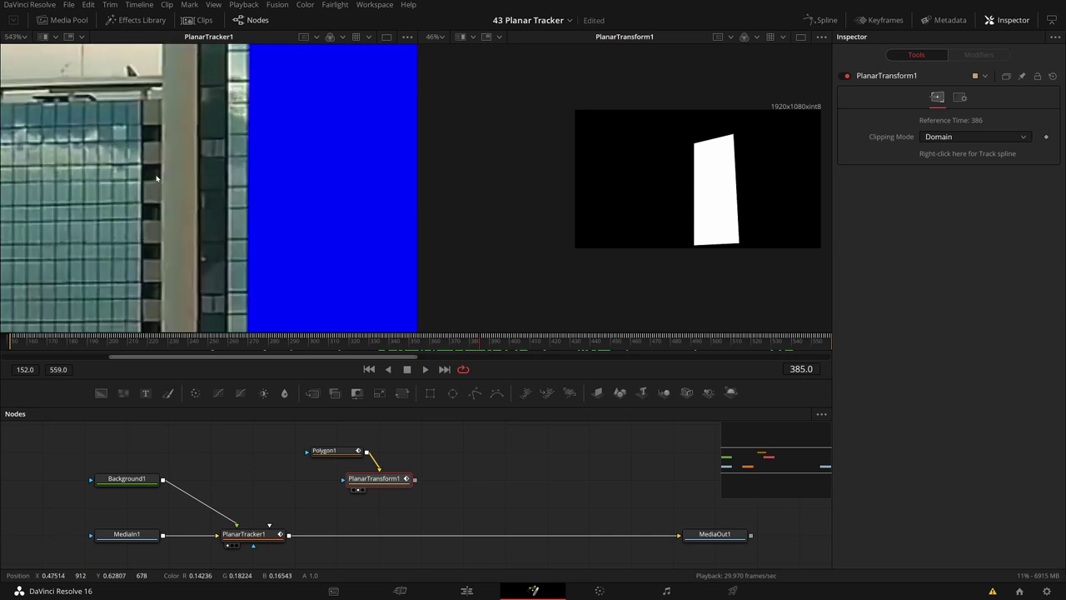
left_click_drag(492, 342, 524, 345)
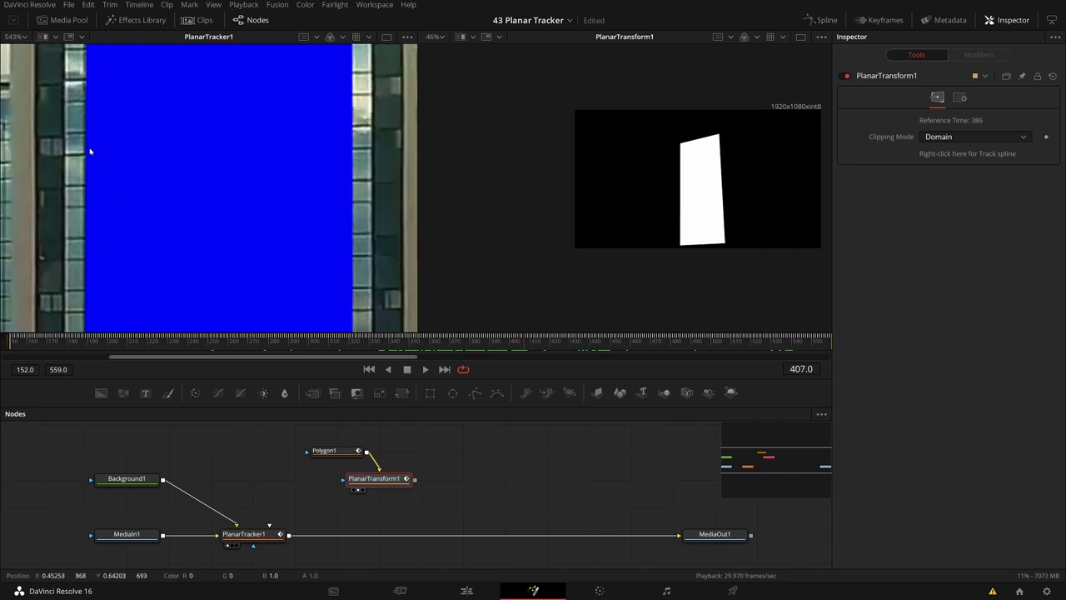
left_click_drag(517, 348, 409, 342)
left_click_drag(376, 87, 262, 121)
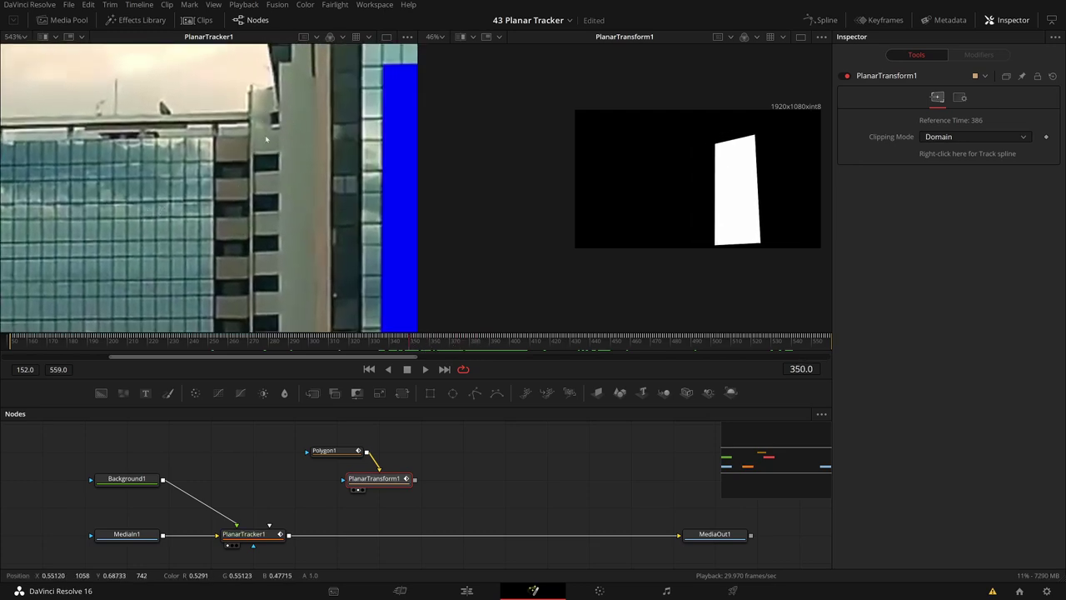
scroll(291, 119, "down", 2)
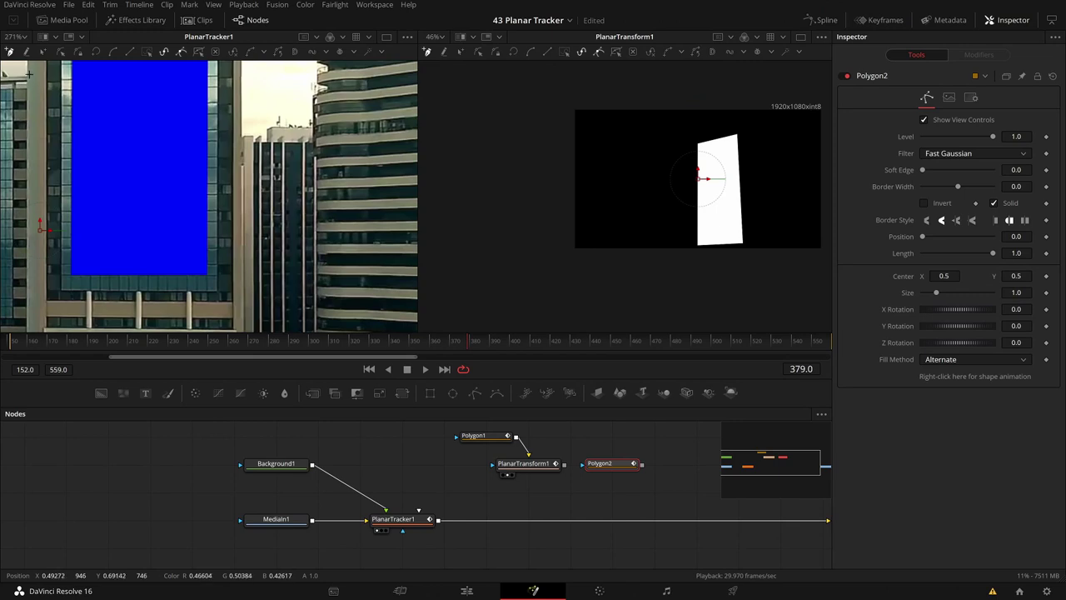
Draw a closed four-point outline for the second polygon at frame 379, following the left edge of the central building.
left_click(29, 76)
left_click(28, 319)
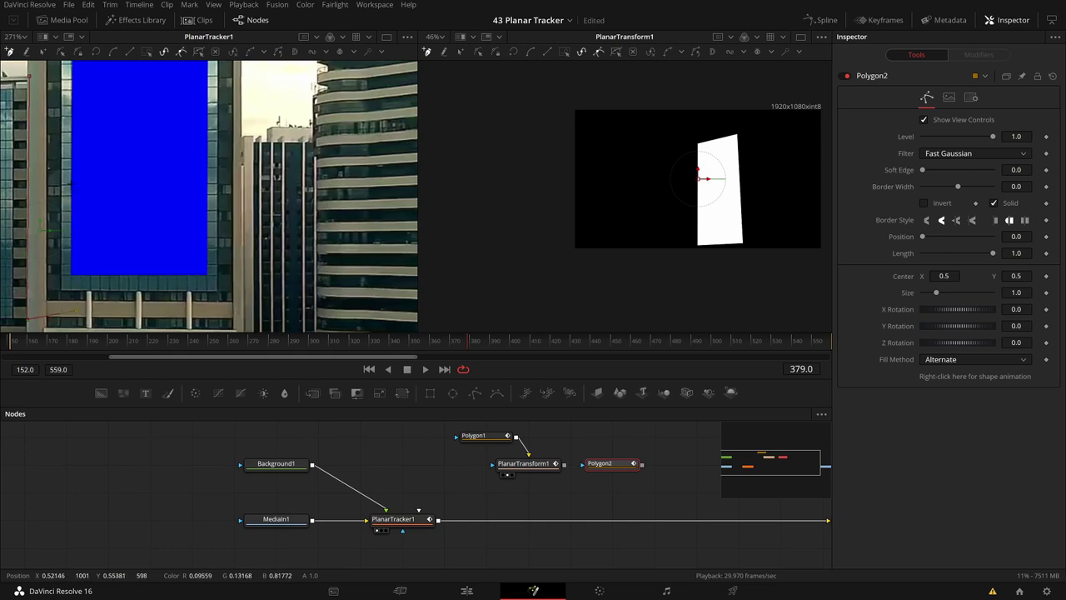
left_click(83, 167)
left_click(30, 77)
left_click_drag(35, 98, 160, 109)
scroll(160, 109, "up", 2)
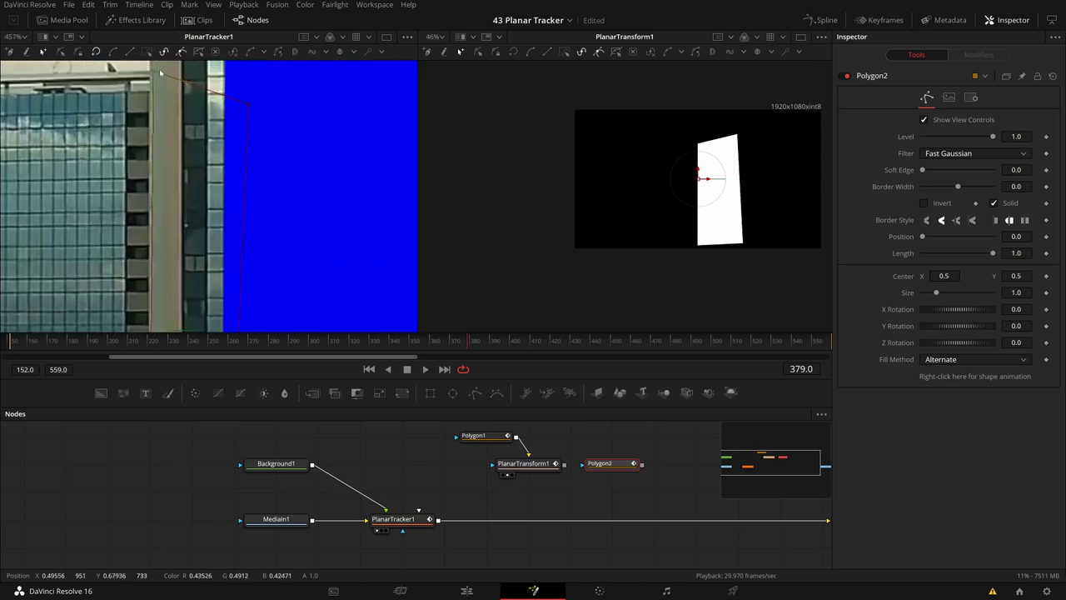
scroll(168, 118, "down", 1)
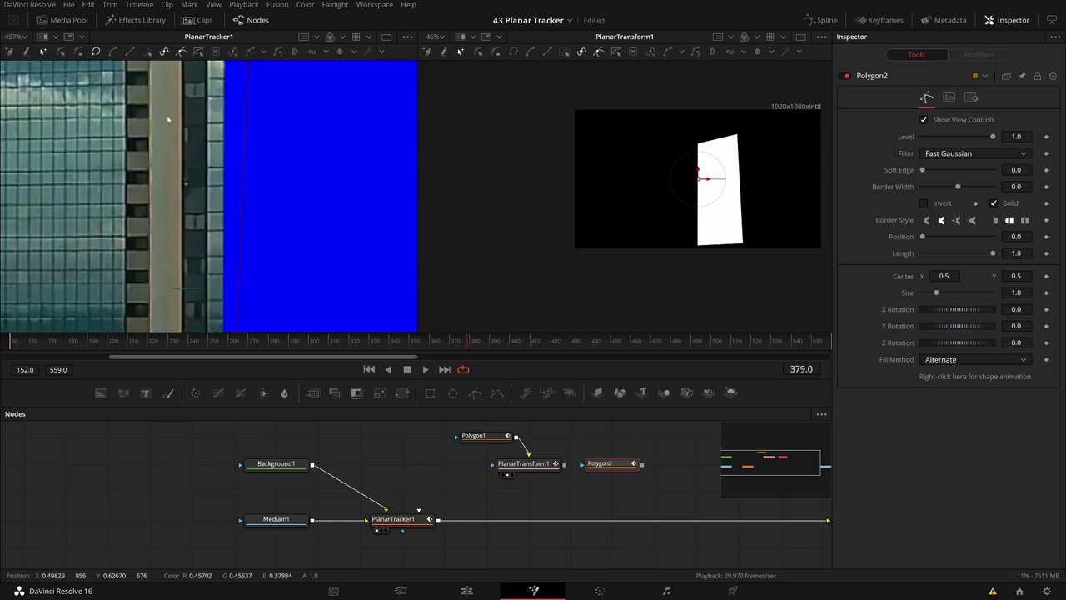
scroll(158, 226, "down", 3)
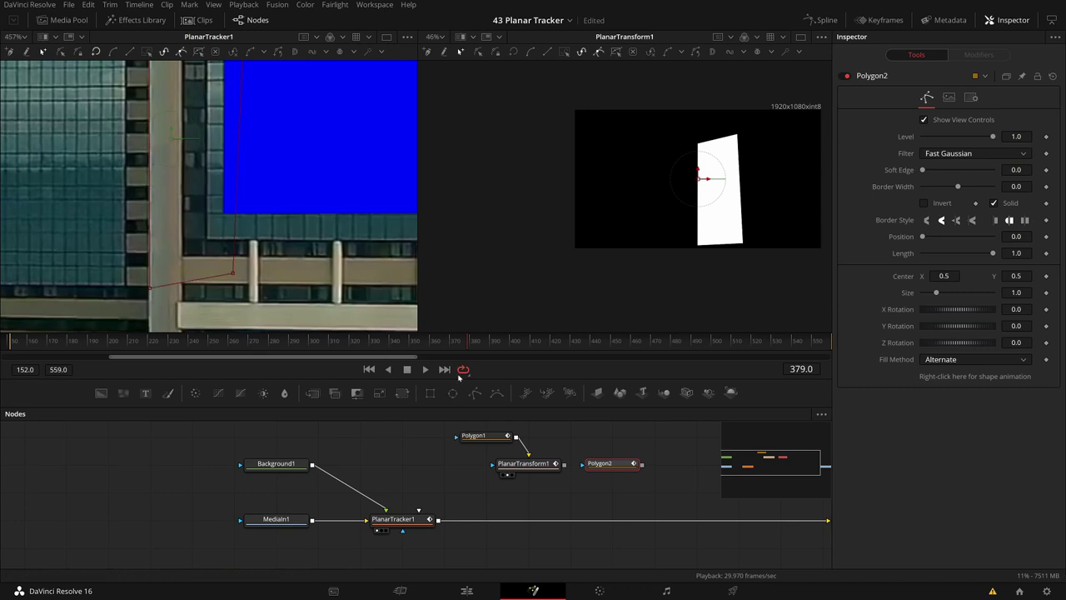
Reshape the second polygon at frame 408, realigning its left corner points with the central building's left edge.
left_click(467, 346)
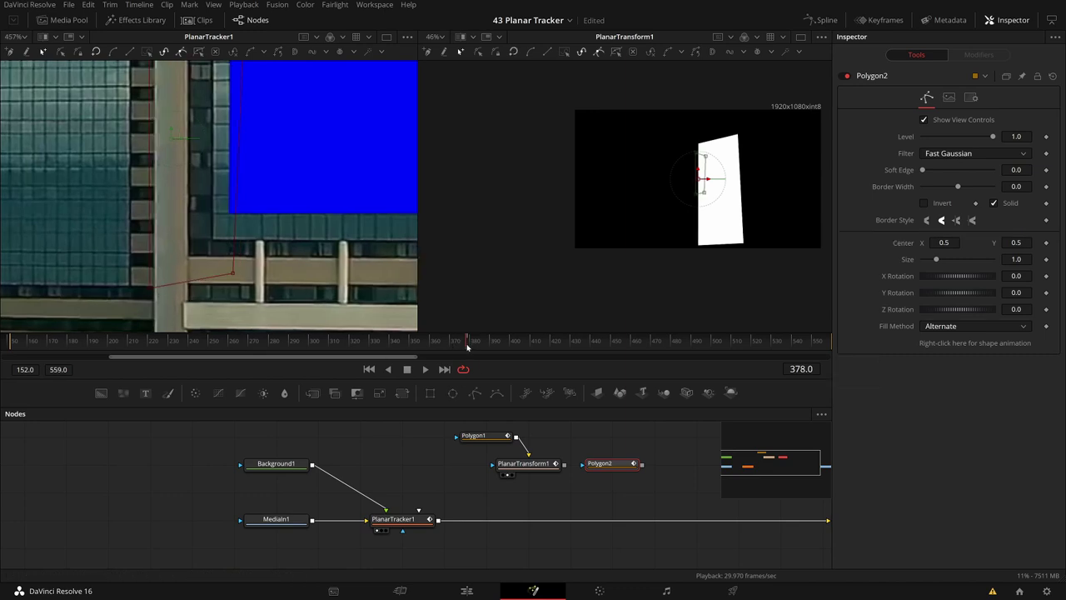
left_click_drag(467, 346, 516, 350)
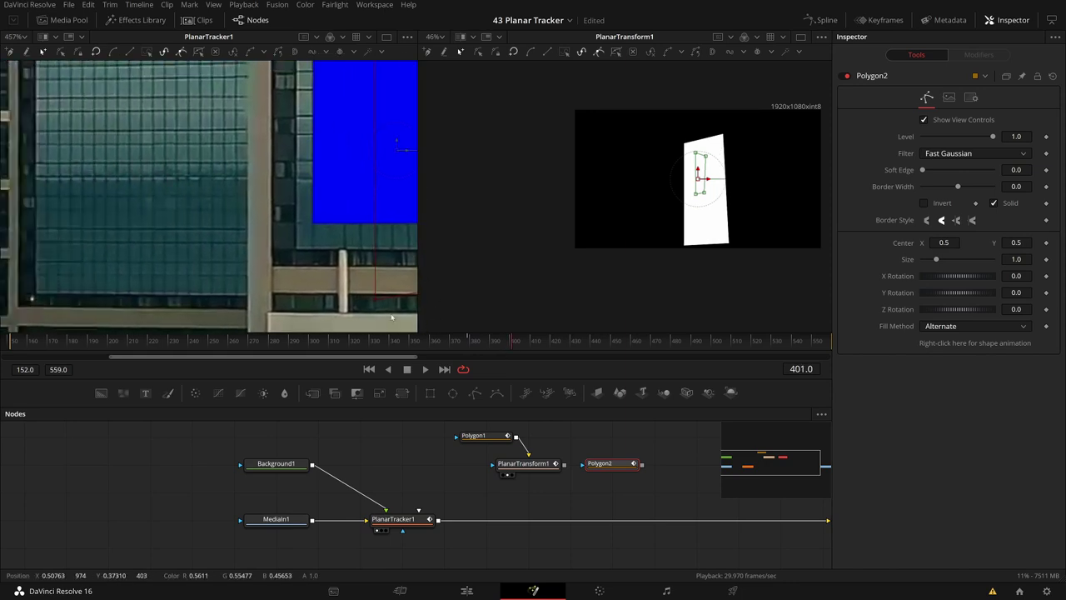
mouse_move(530, 343)
left_mouse_down()
mouse_move(552, 347)
mouse_move(509, 347)
mouse_move(527, 345)
left_mouse_up()
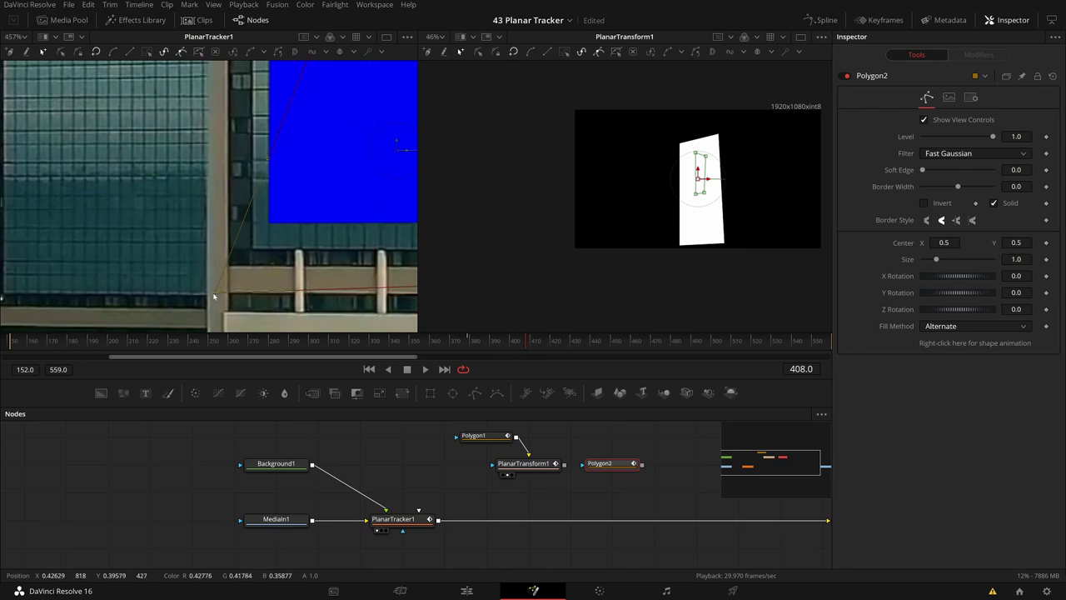
left_click_drag(275, 217, 309, 347)
left_click_drag(309, 250, 280, 318)
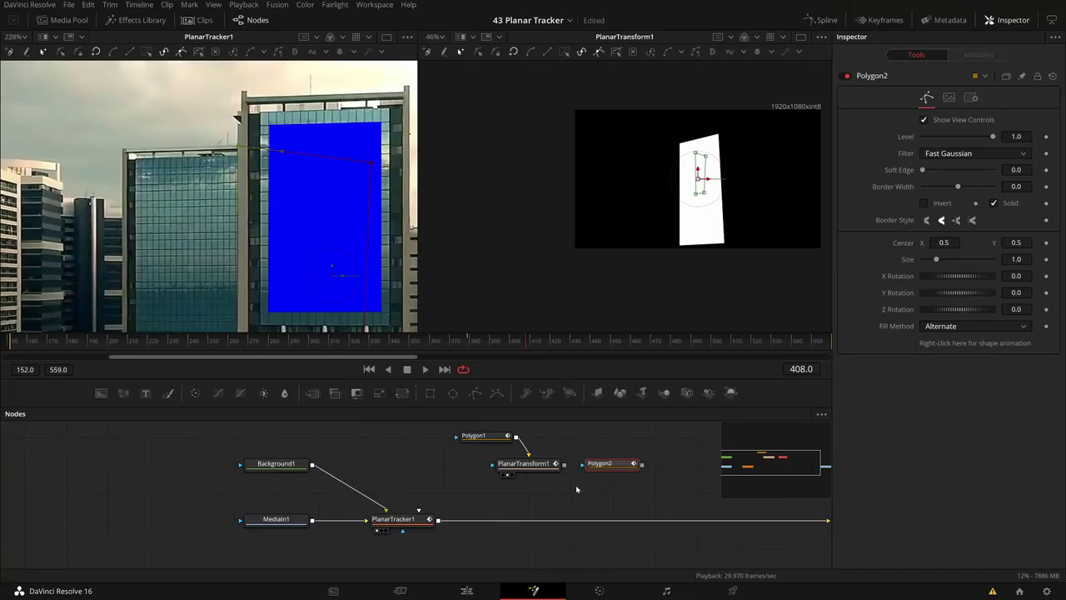
left_click_drag(576, 489, 482, 472)
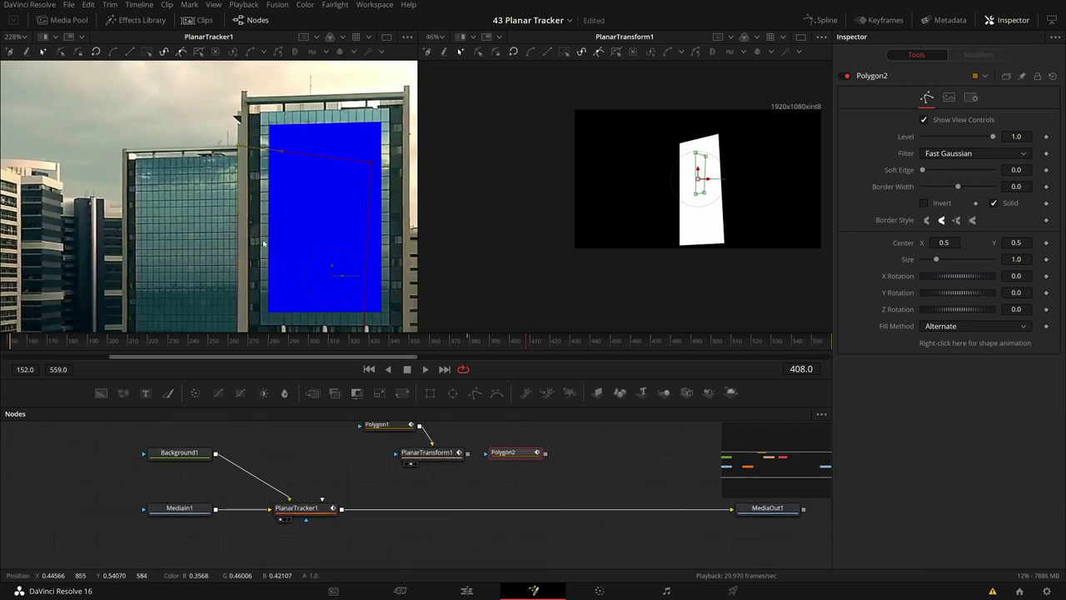
Keyframe the second polygon's Level at 1.0 on frames 379 and 408 and at 0.0 on frames 378 and 409.
left_click_drag(530, 356, 469, 344)
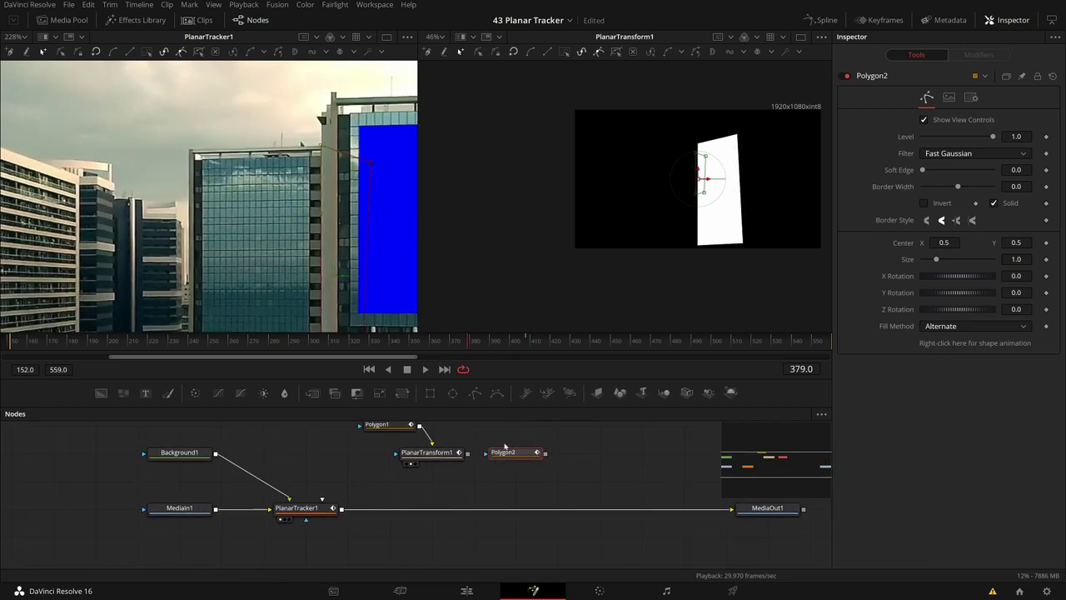
left_click_drag(479, 346, 527, 346)
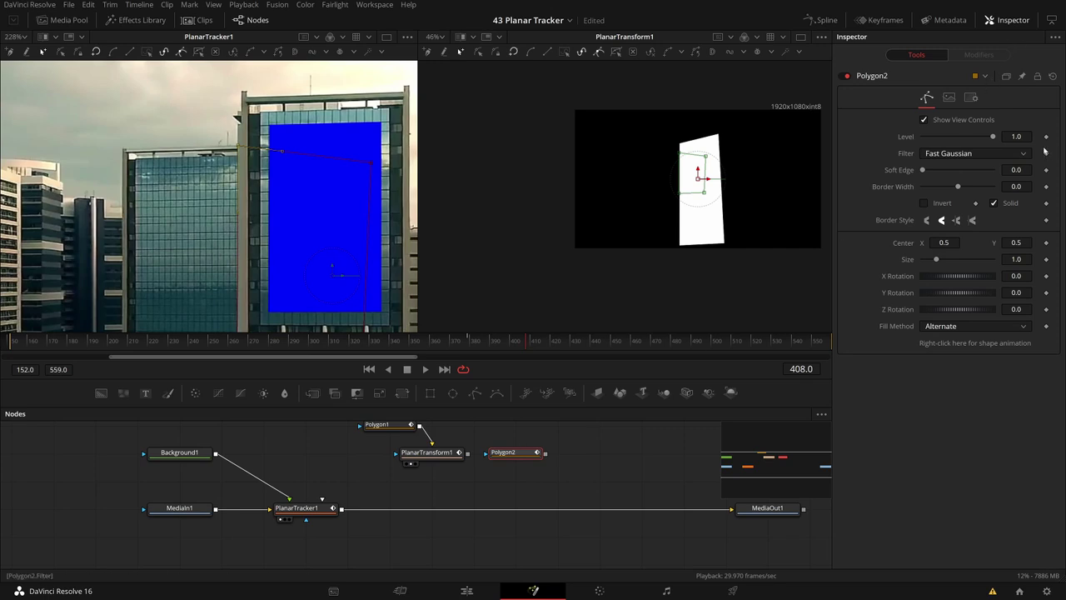
left_click(1046, 136)
left_click(525, 344)
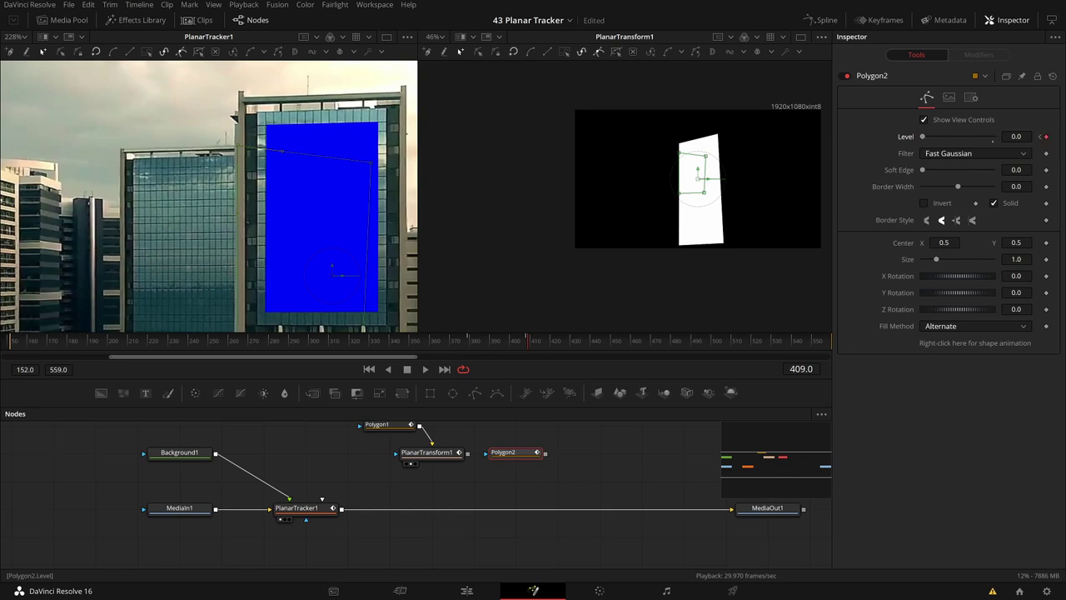
left_click(527, 342)
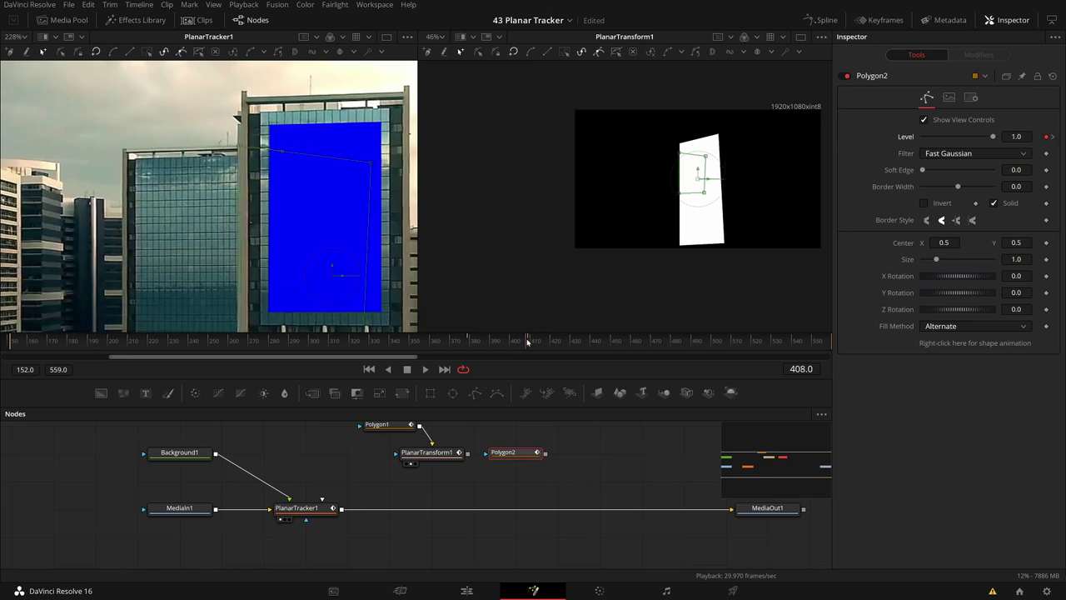
left_click(530, 342)
left_click_drag(529, 342, 468, 346)
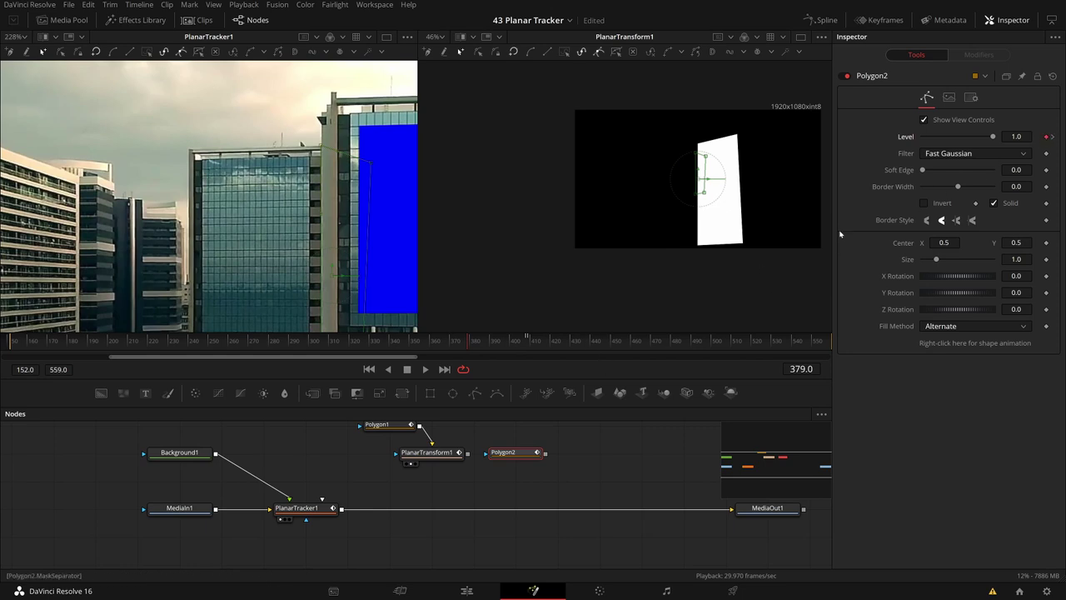
key("Left")
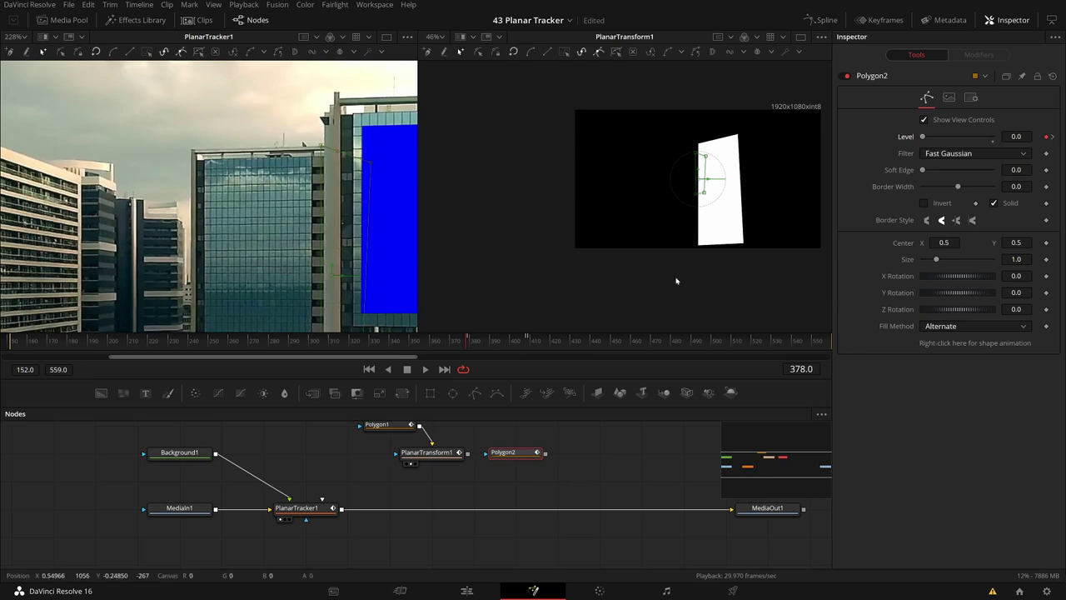
left_click(470, 342)
left_click_drag(471, 342, 515, 348)
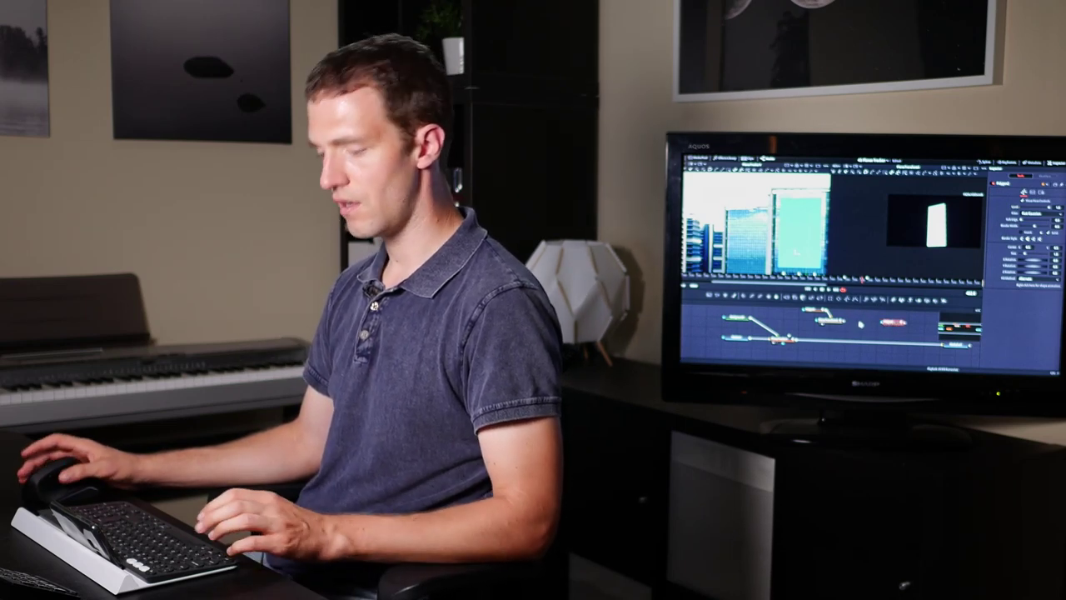
Add a Bitmap node after the Planar Transform and display its output in the first viewer.
key("shift+space")
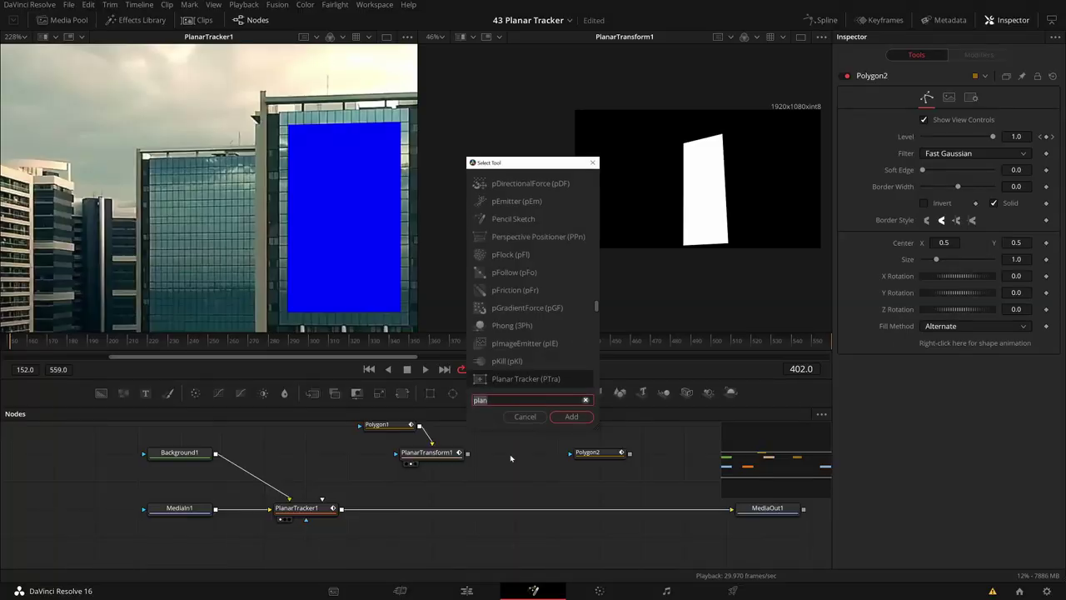
type("bit")
key("Return")
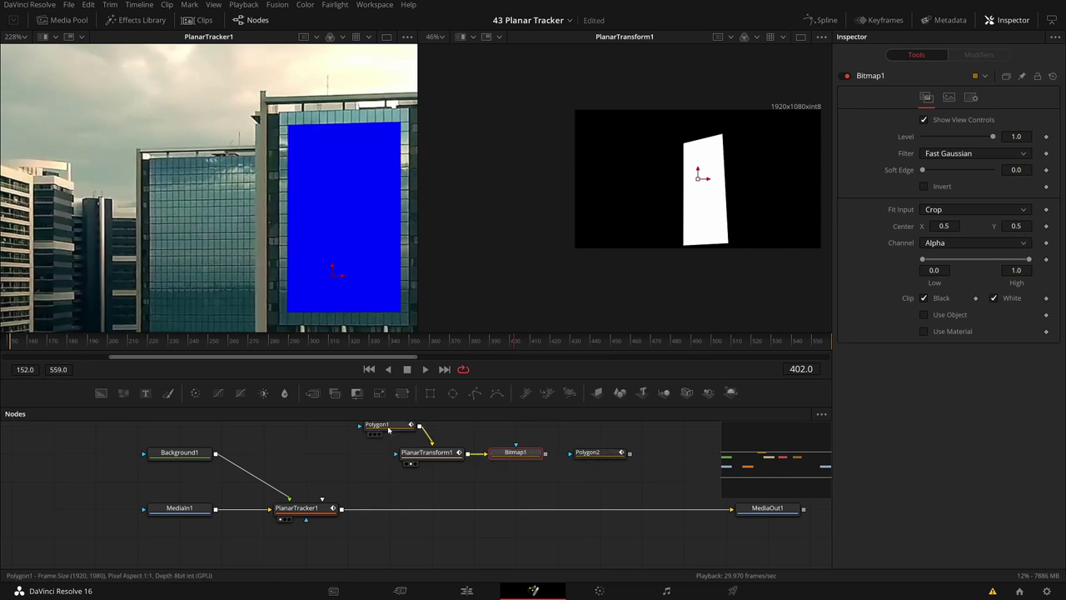
left_click(420, 457)
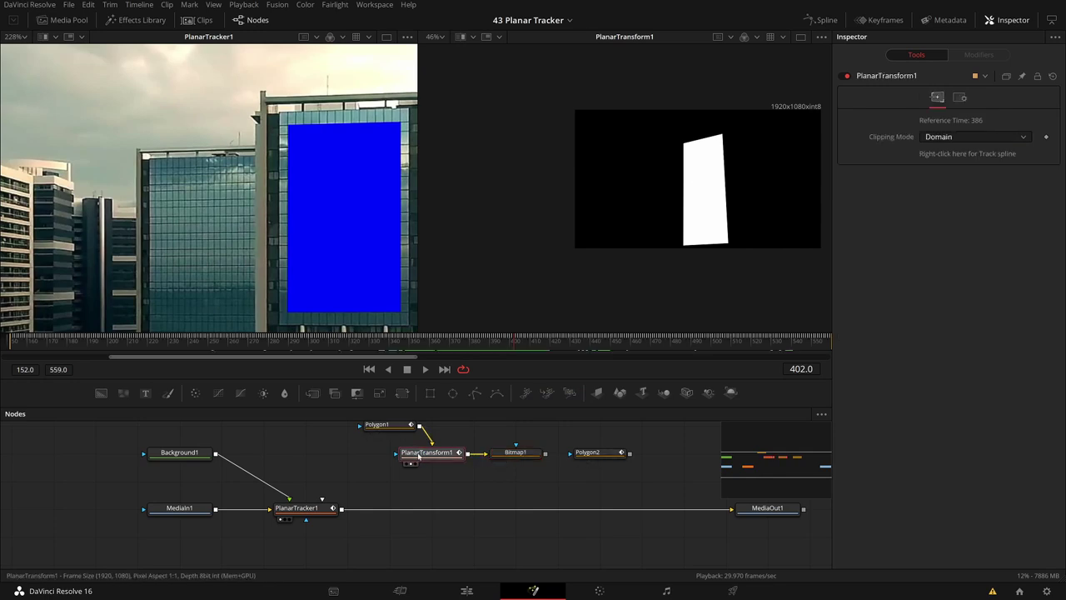
left_click(521, 457)
key("1")
scroll(336, 236, "down", 5)
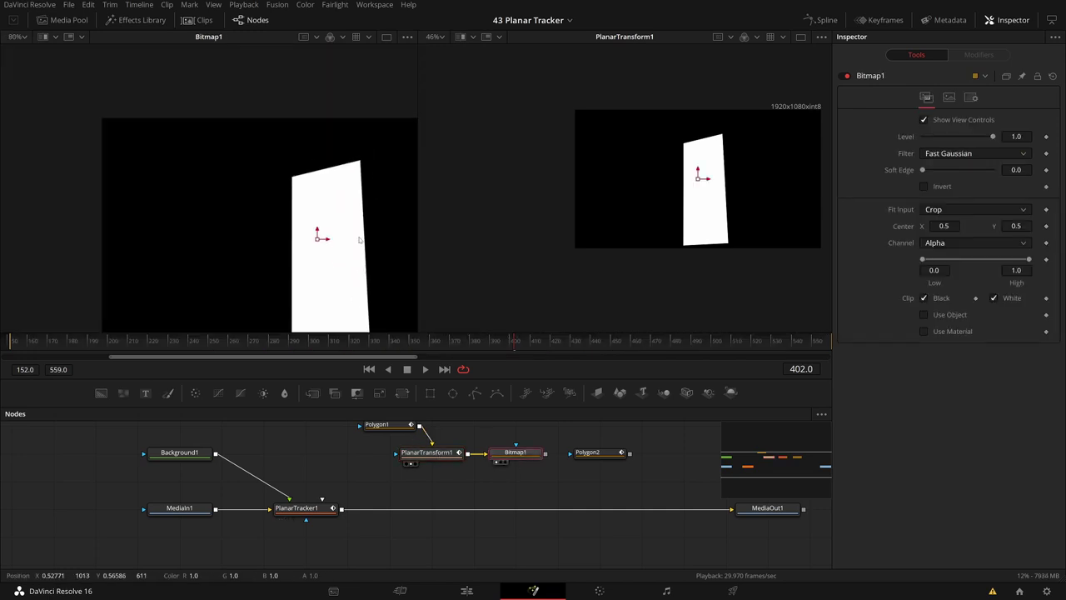
Feed the Bitmap mask into the second polygon, display the combined result in the first viewer, and inspect where the shapes overlap.
left_click_drag(356, 206, 224, 163)
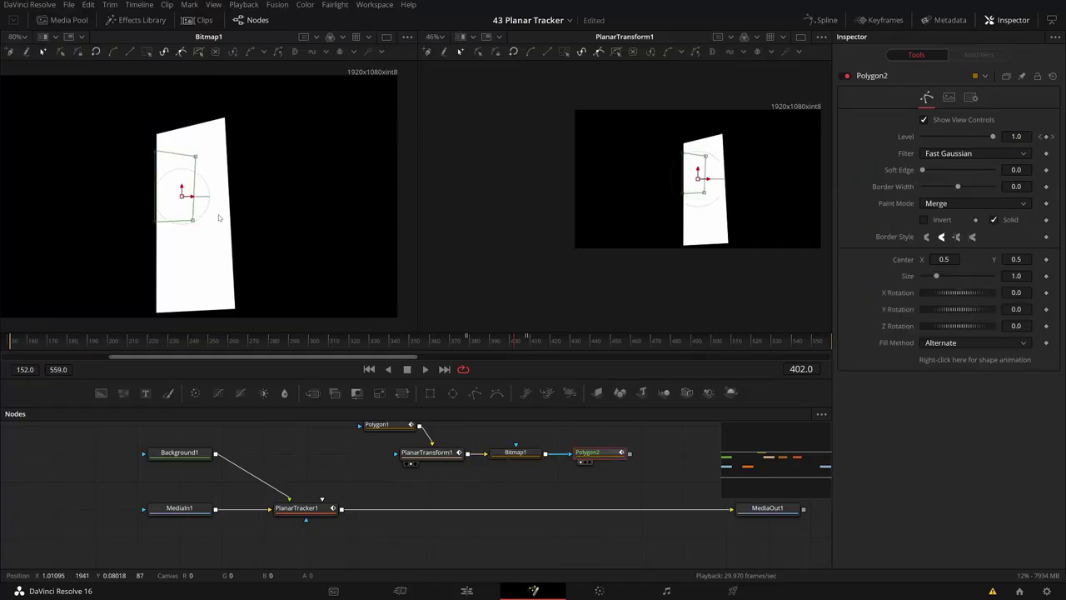
key("1")
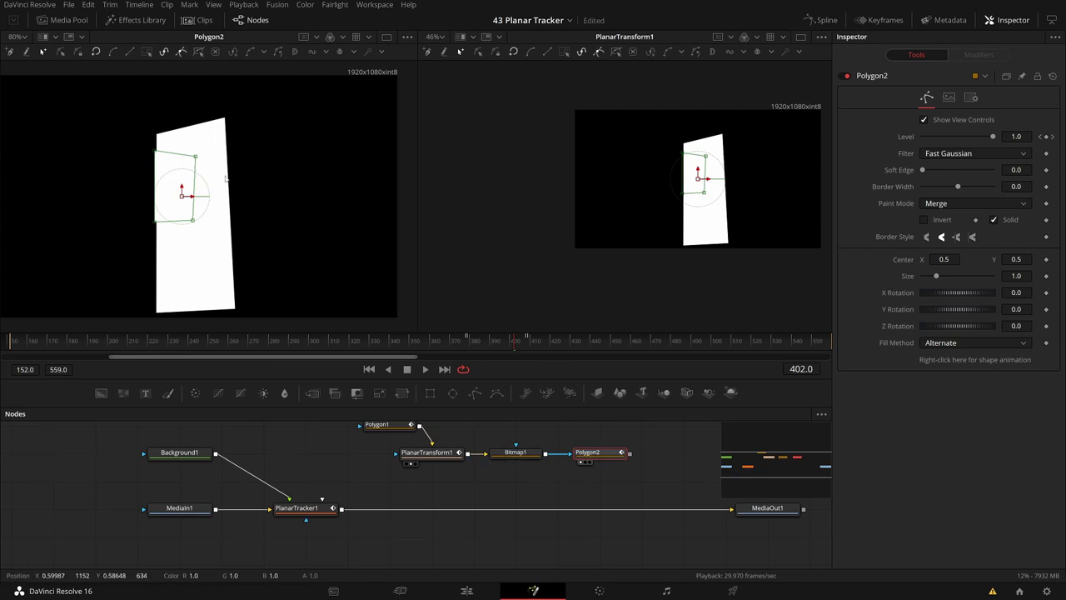
scroll(137, 162, "up", 8)
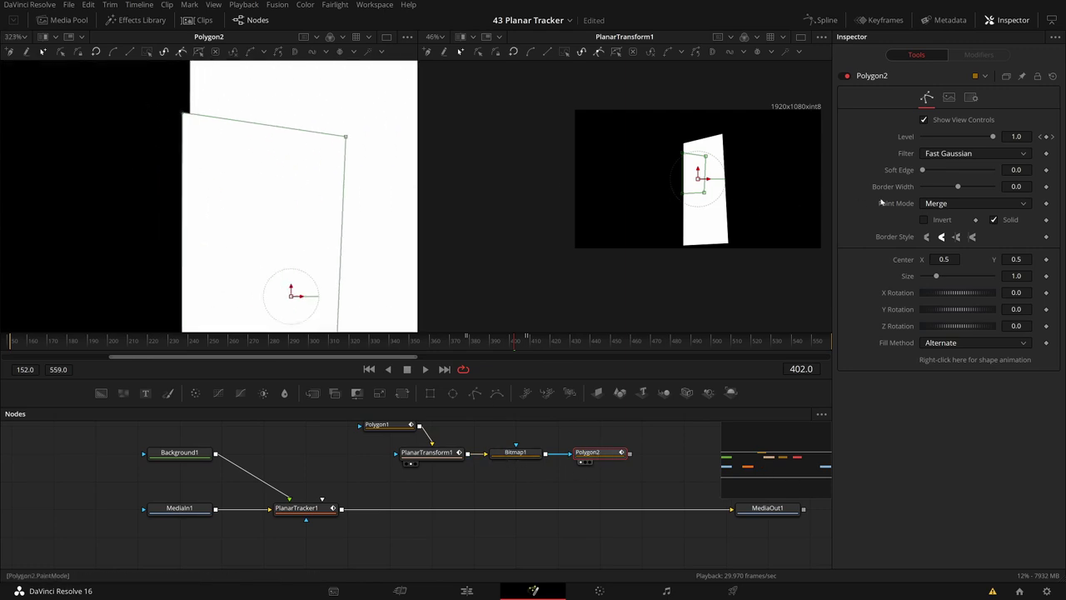
Set the second polygon's Paint Mode to Maximum and scrub the timeline to check the combined mask.
left_click_drag(503, 344, 463, 345)
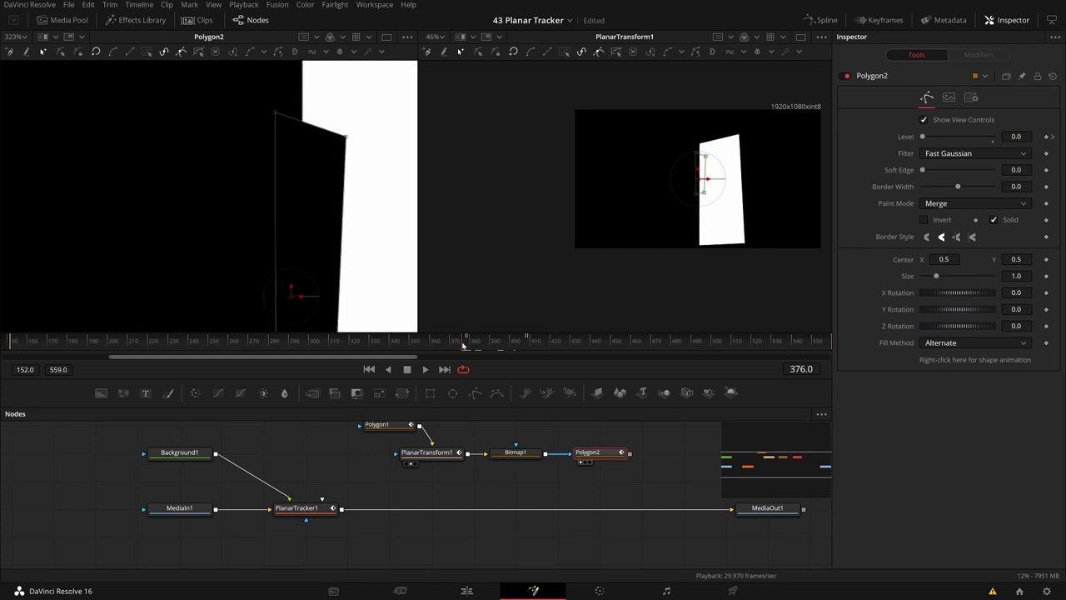
left_click(947, 204)
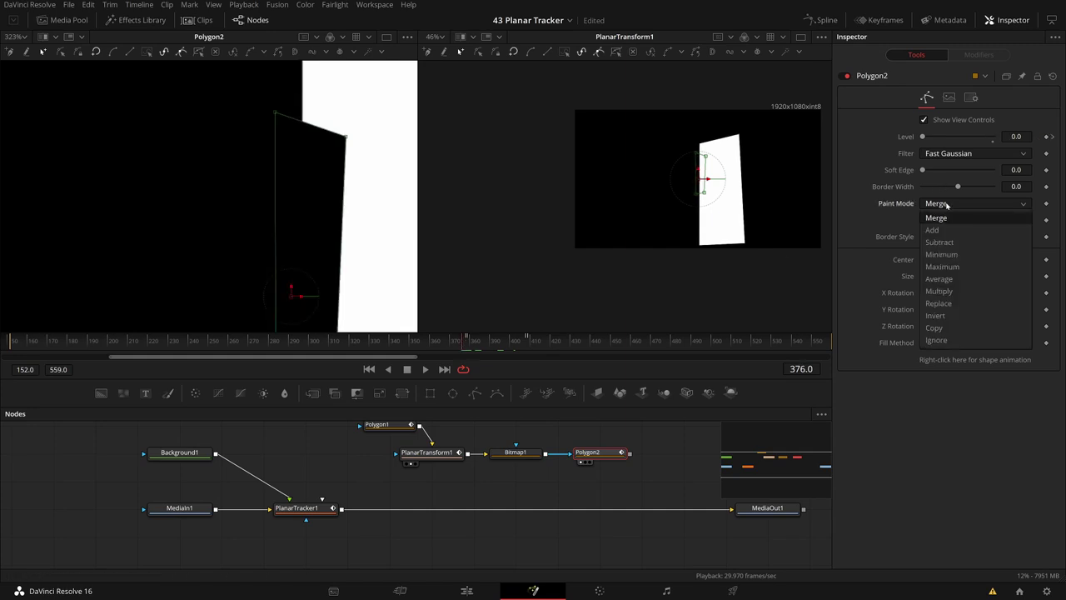
left_click(942, 267)
left_click_drag(464, 342, 493, 341)
left_click_drag(510, 345, 563, 350)
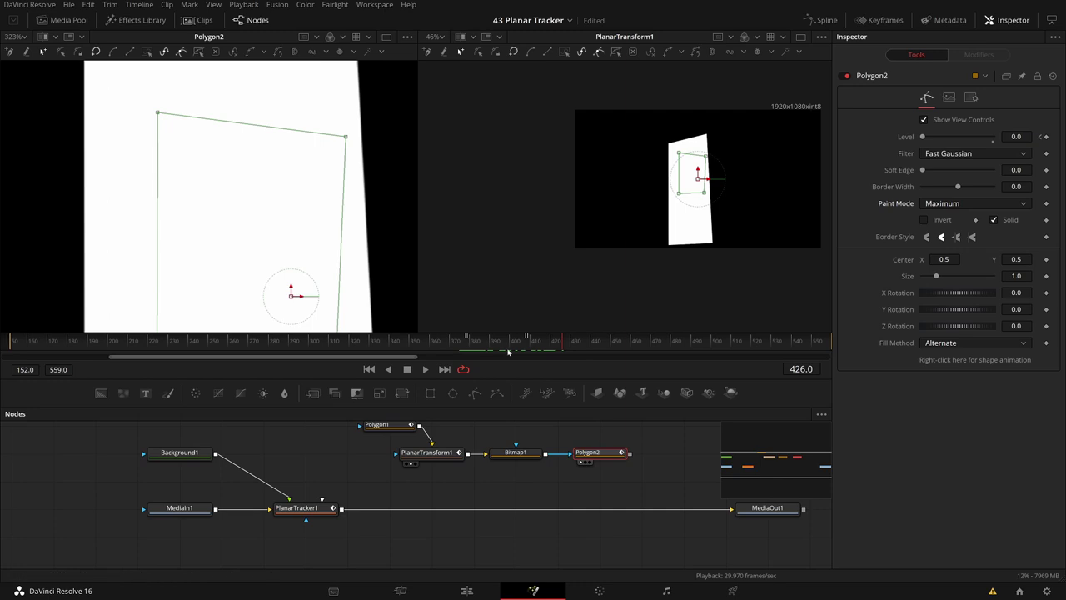
scroll(288, 99, "down", 5)
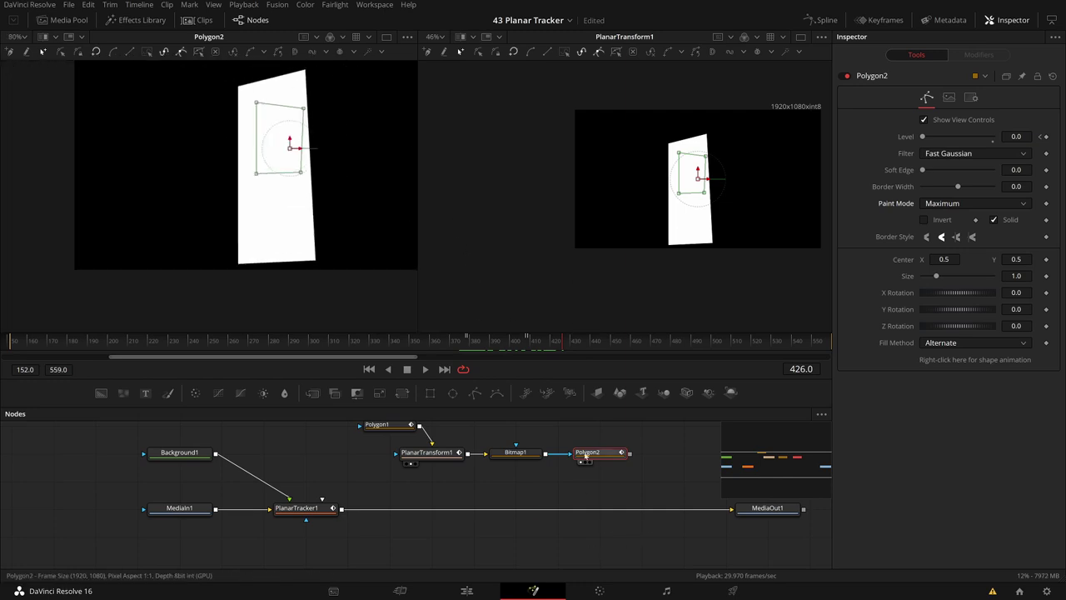
Rearrange the mask nodes into a vertical chain of first polygon, Planar Transform, Bitmap and second polygon, and move it above the main flow.
left_click_drag(595, 456, 511, 483)
scroll(442, 445, "up", 3)
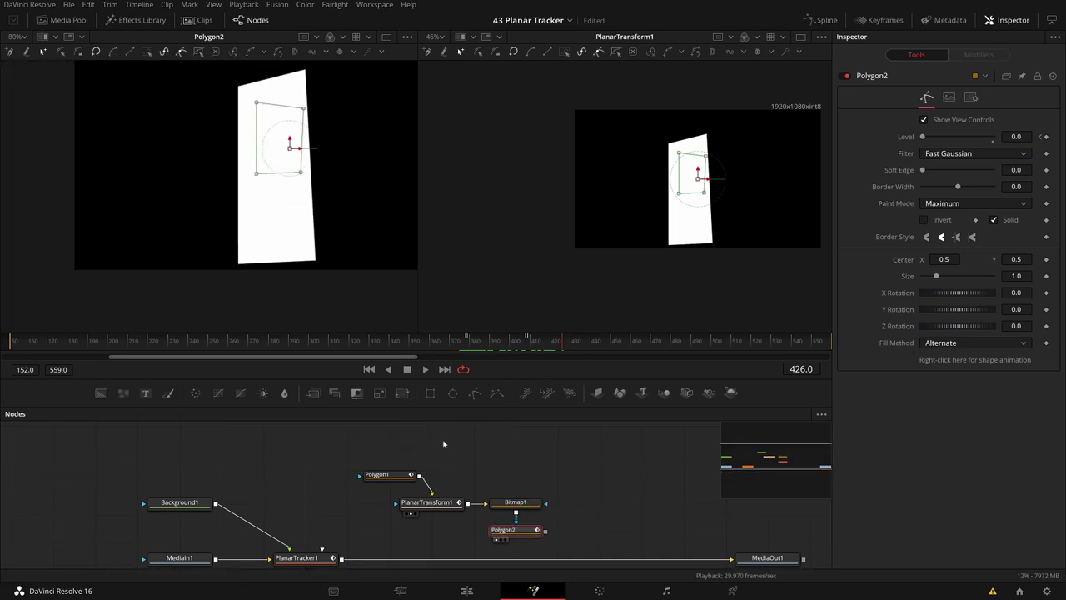
left_click_drag(333, 452, 518, 473)
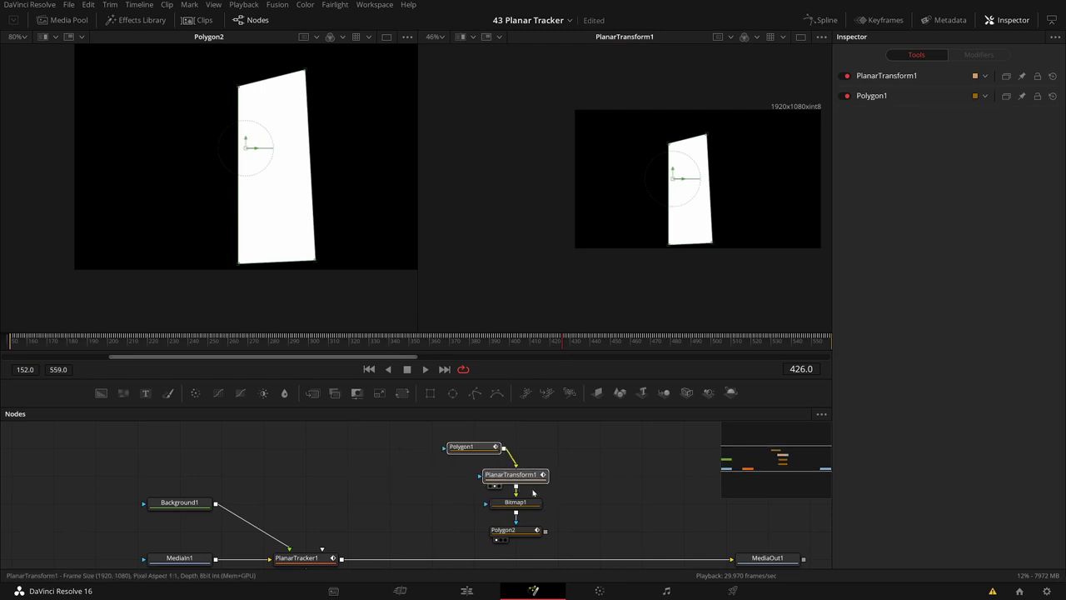
left_click_drag(581, 542, 447, 440)
left_click_drag(539, 530, 503, 502)
left_click(466, 502)
Display the first Planar Tracker's output in the first viewer, framed on the central building and its neighbour.
left_click(296, 557)
scroll(358, 508, "down", 1)
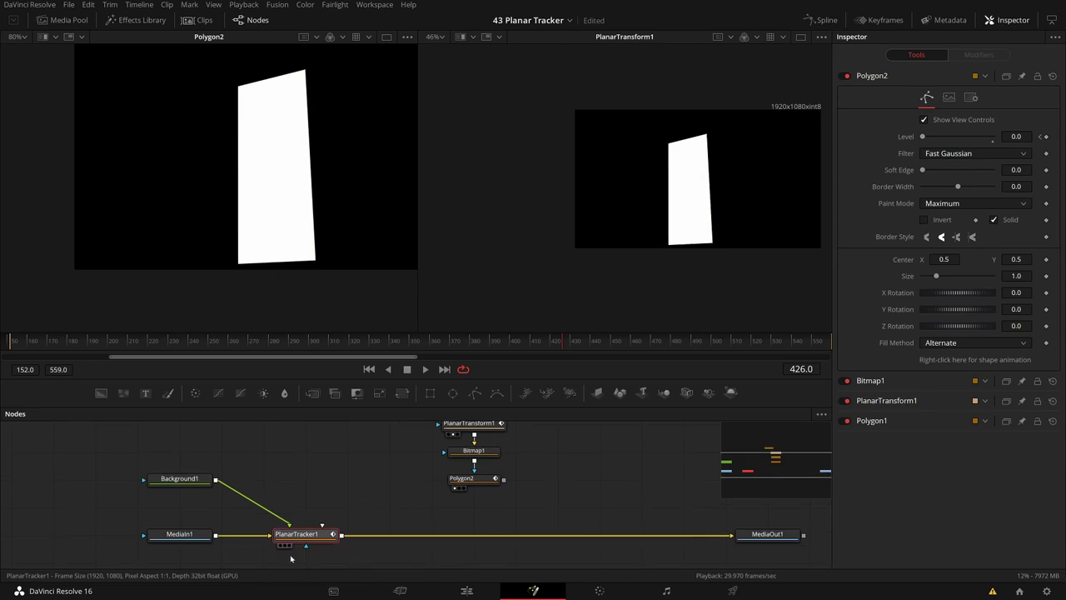
key("1")
scroll(261, 150, "up", 5)
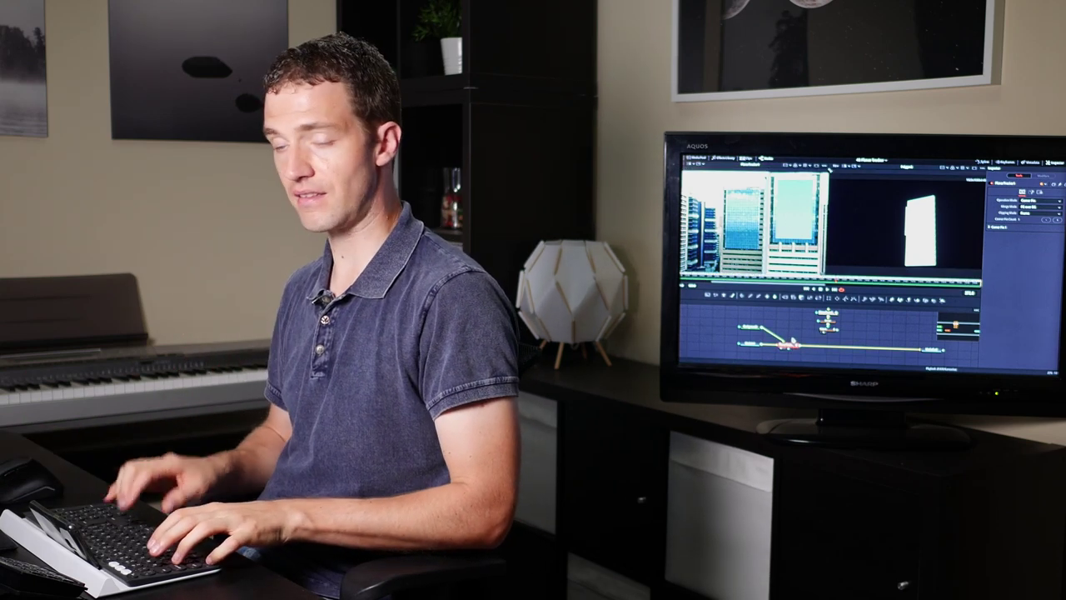
Add a second Planar Tracker node after the first one.
key("shift+space")
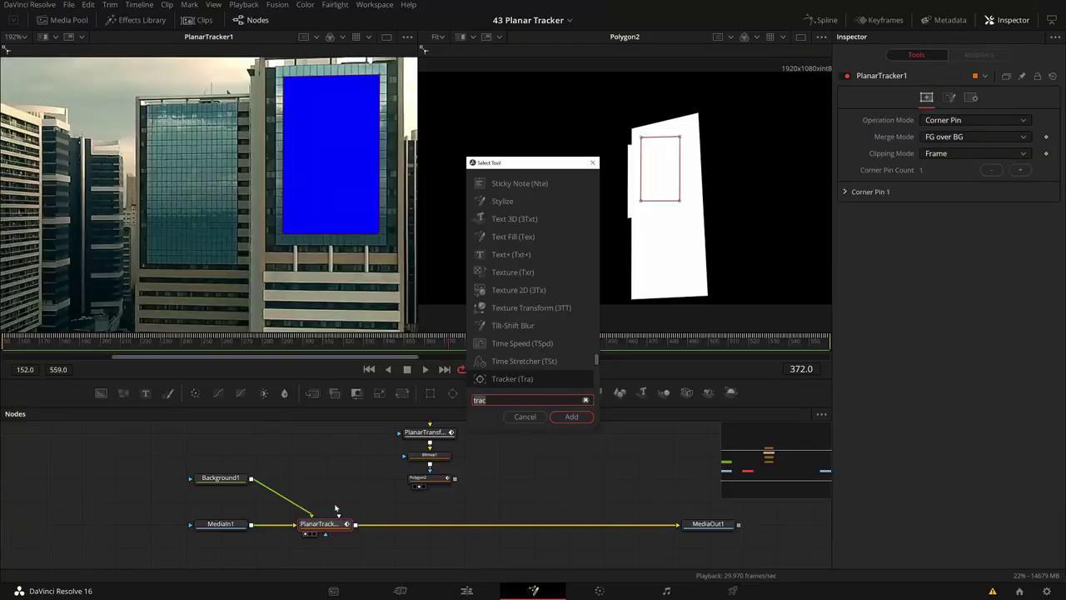
type("tra")
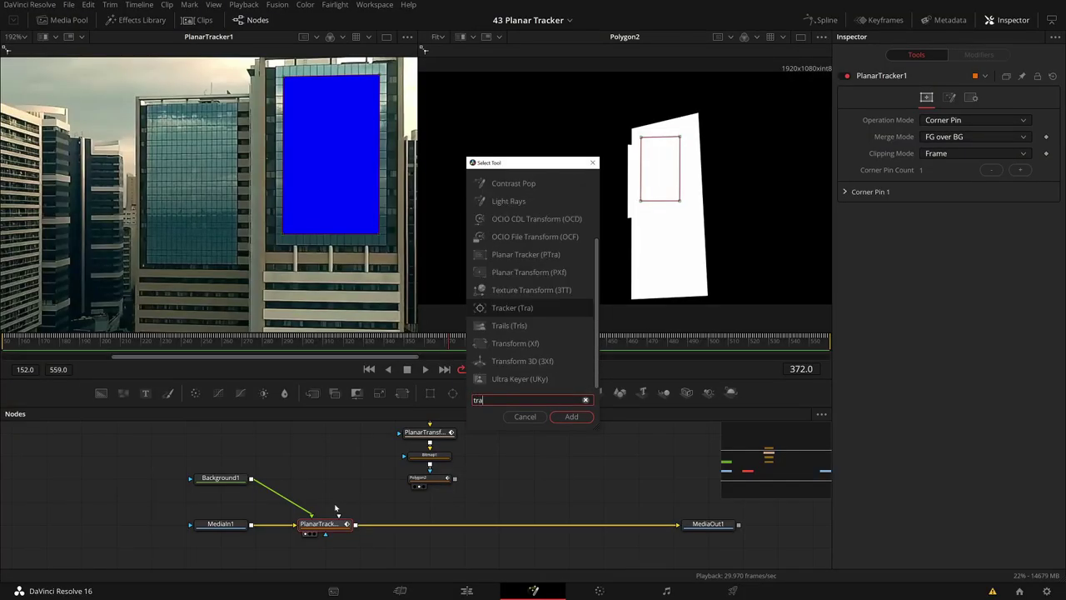
type("cke")
key("Up")
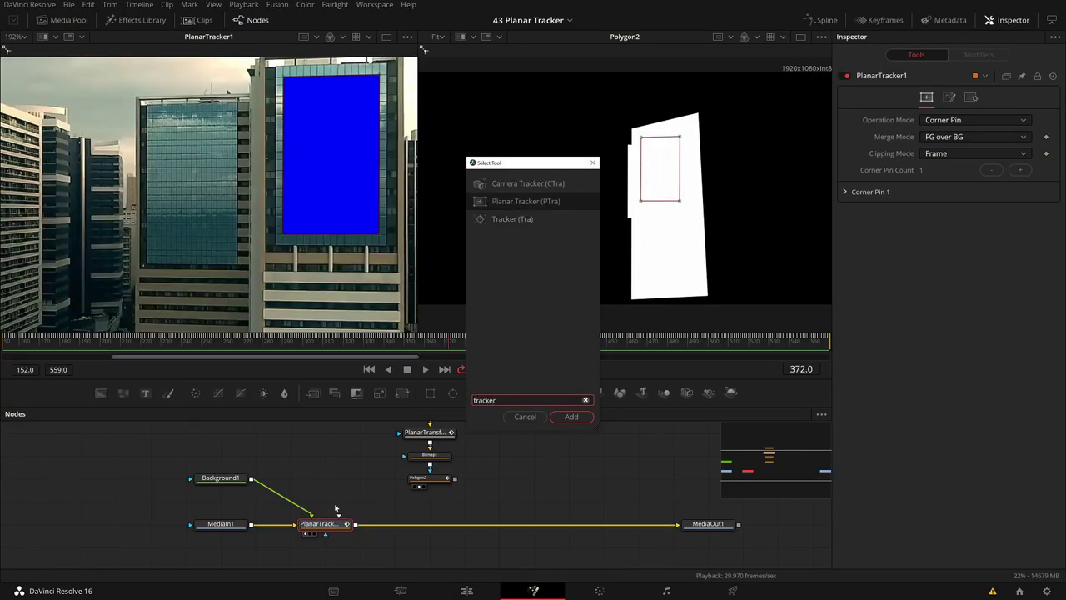
key("Return")
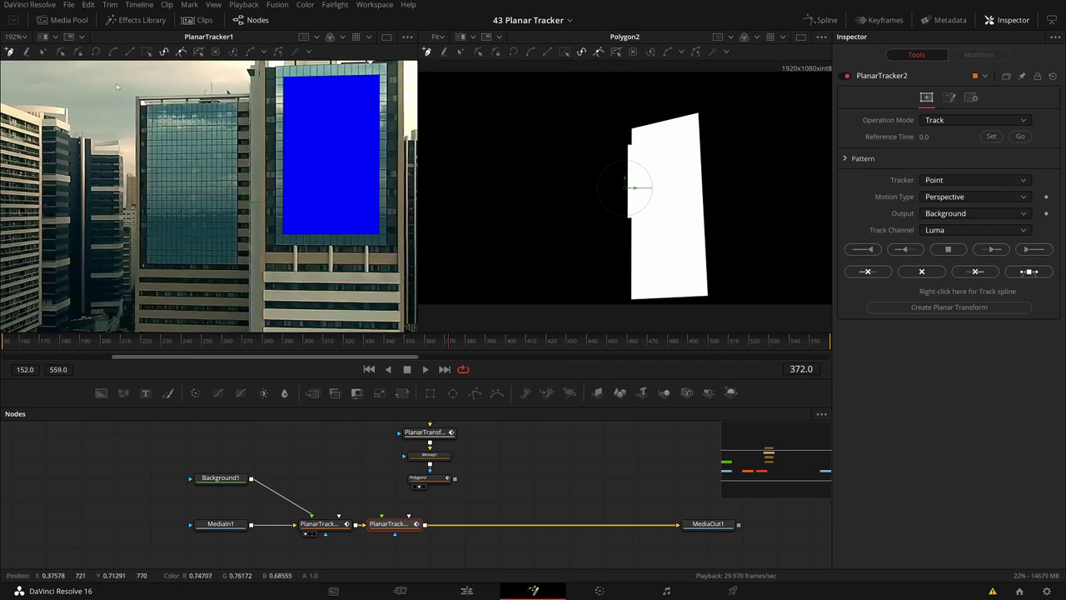
Draw a closed four-point tracking region around the facade of the building left of the central one at frame 372.
scroll(118, 96, "up", 2)
left_click(195, 141)
left_click_drag(391, 142, 242, 127)
left_click(243, 129)
scroll(243, 129, "down", 3)
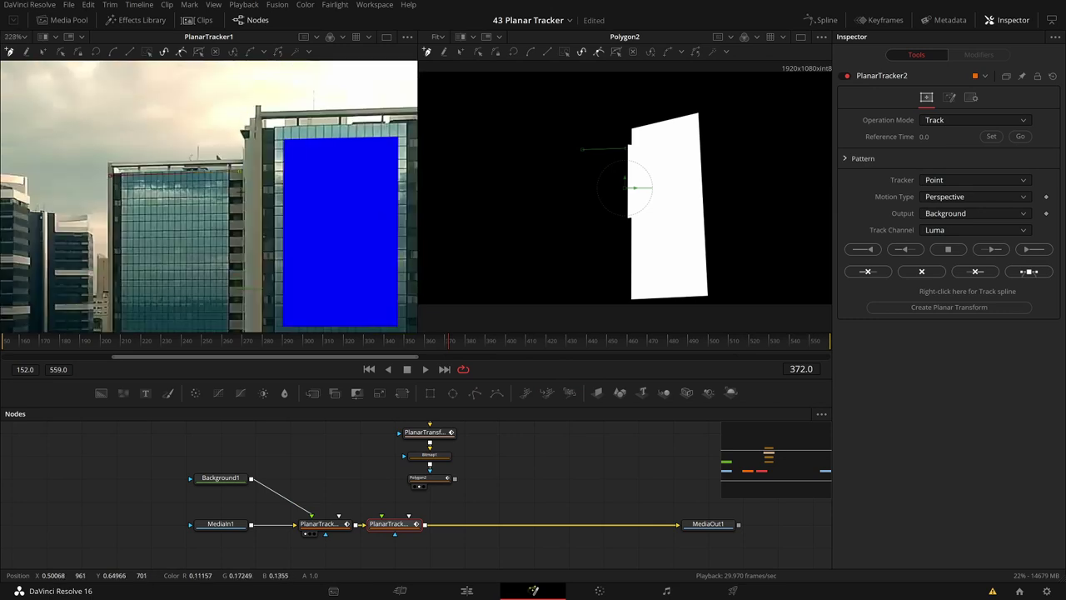
left_click_drag(234, 275, 267, 132)
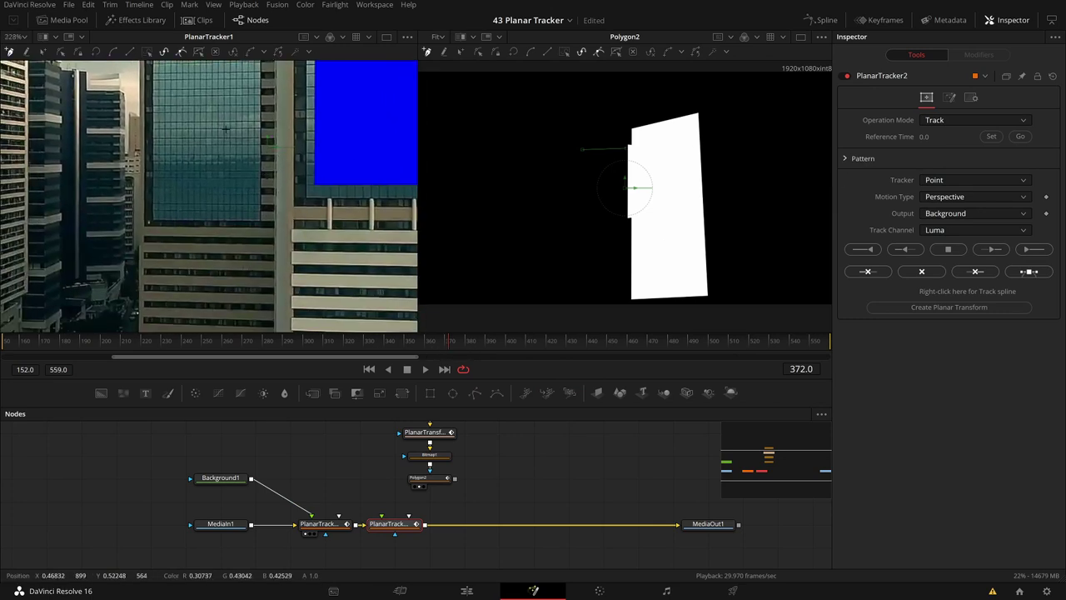
scroll(223, 242, "down", 3)
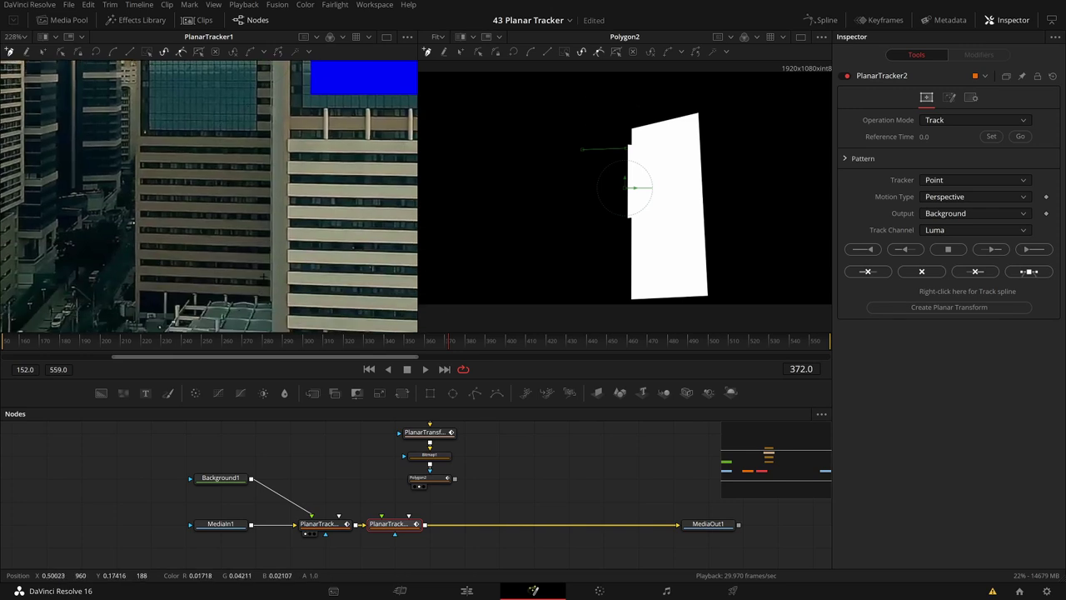
left_click(137, 270)
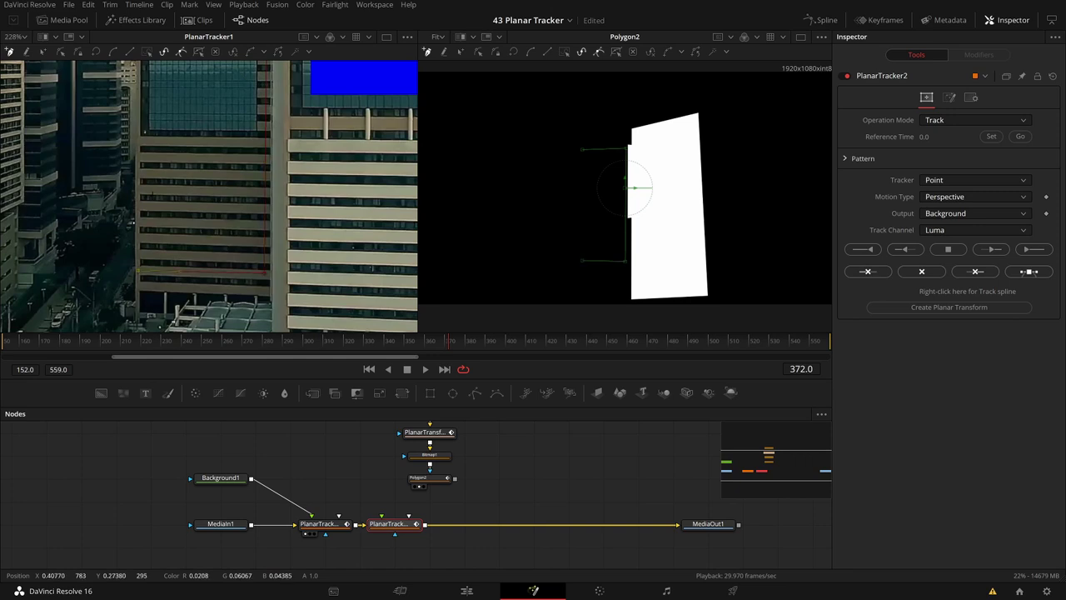
scroll(167, 144, "up", 6)
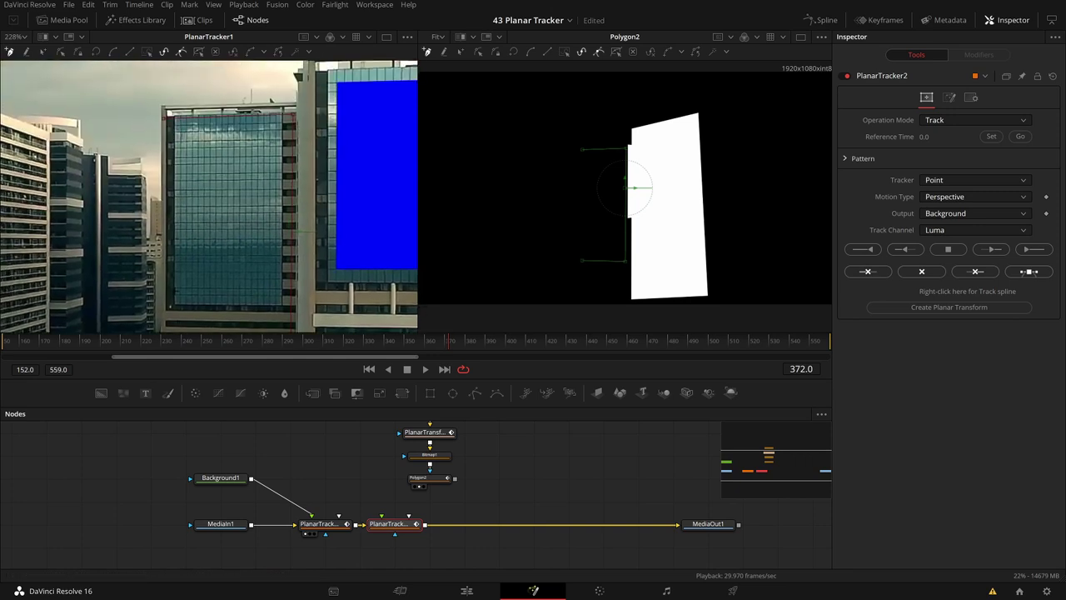
left_click(169, 122)
scroll(180, 300, "down", 4)
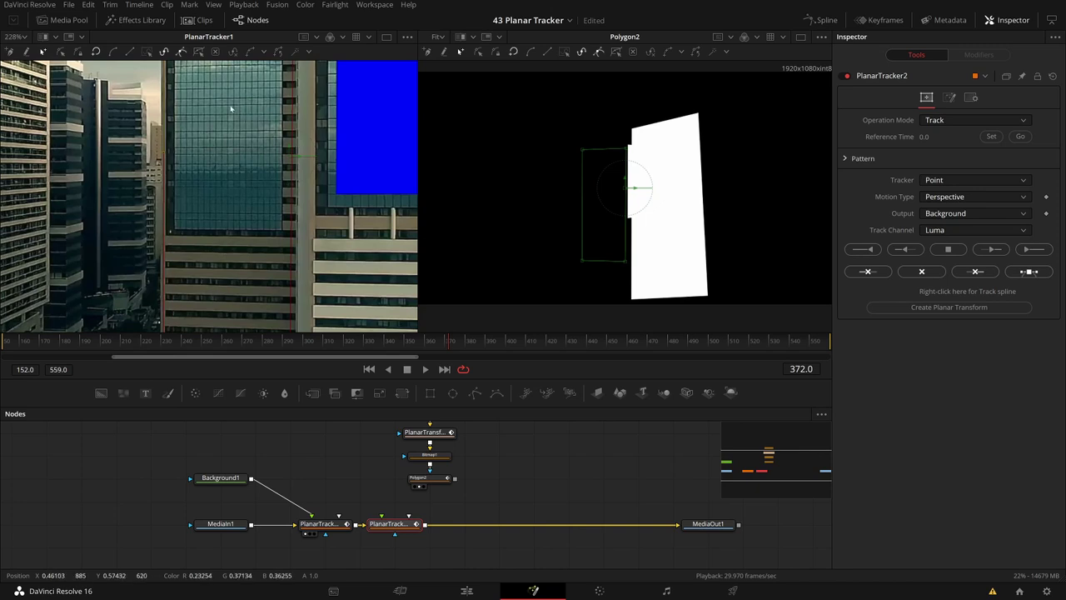
left_click_drag(266, 151, 241, 200)
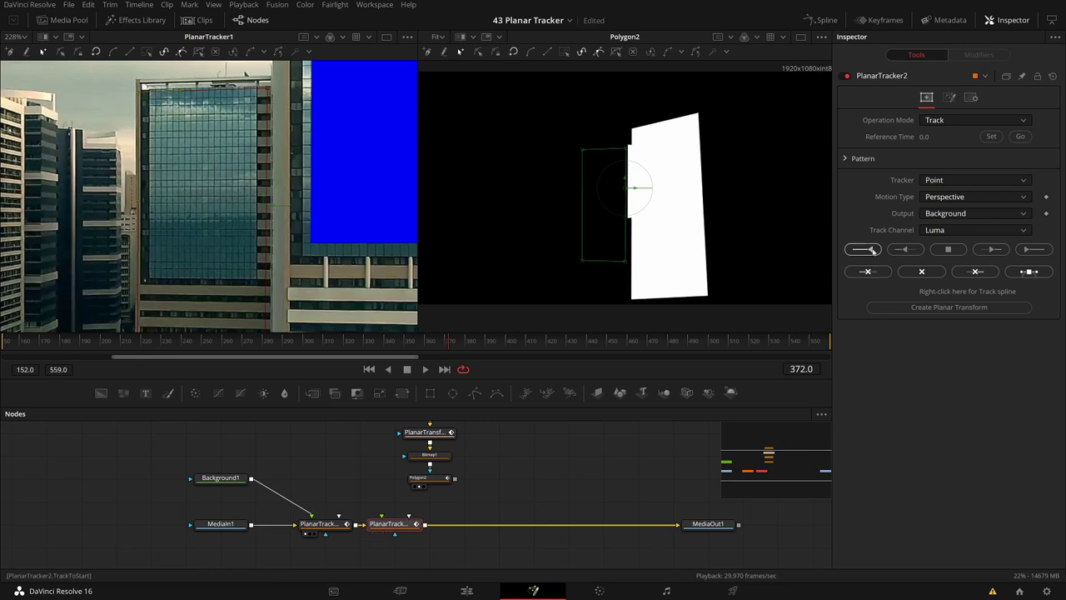
Set the second tracker's reference time to frame 372, track back to the start, and inspect the track paths on the facade.
scroll(293, 227, "down", 5)
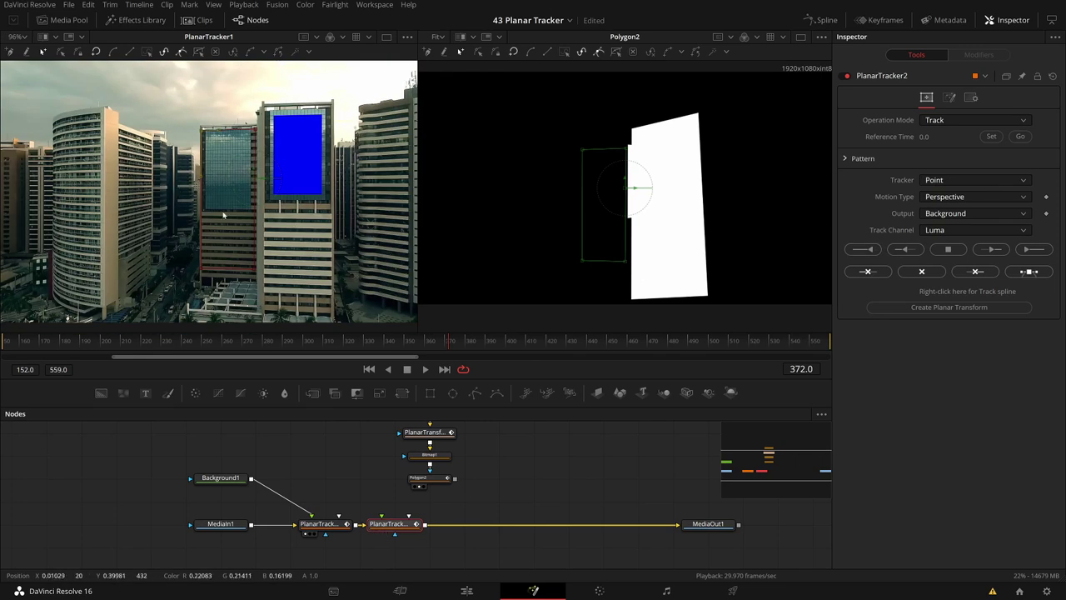
left_click(863, 249)
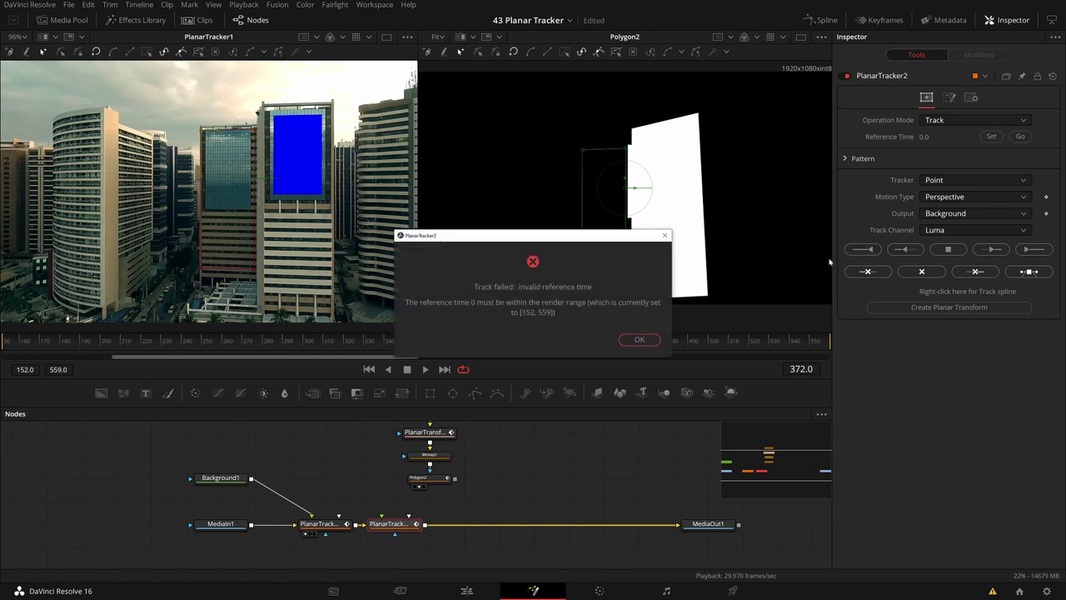
left_click(639, 338)
left_click(990, 136)
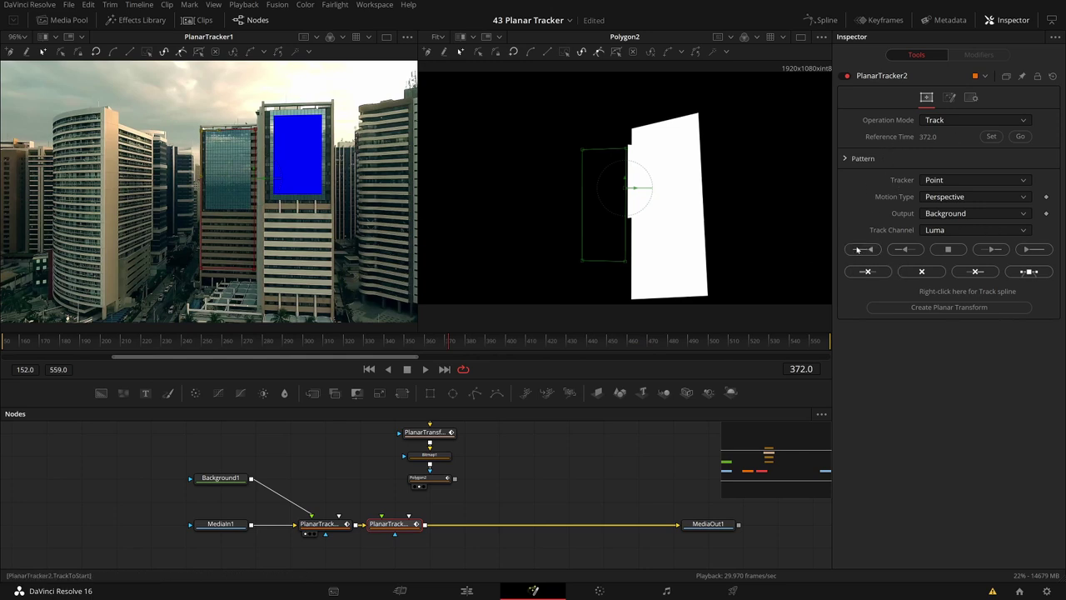
left_click(858, 249)
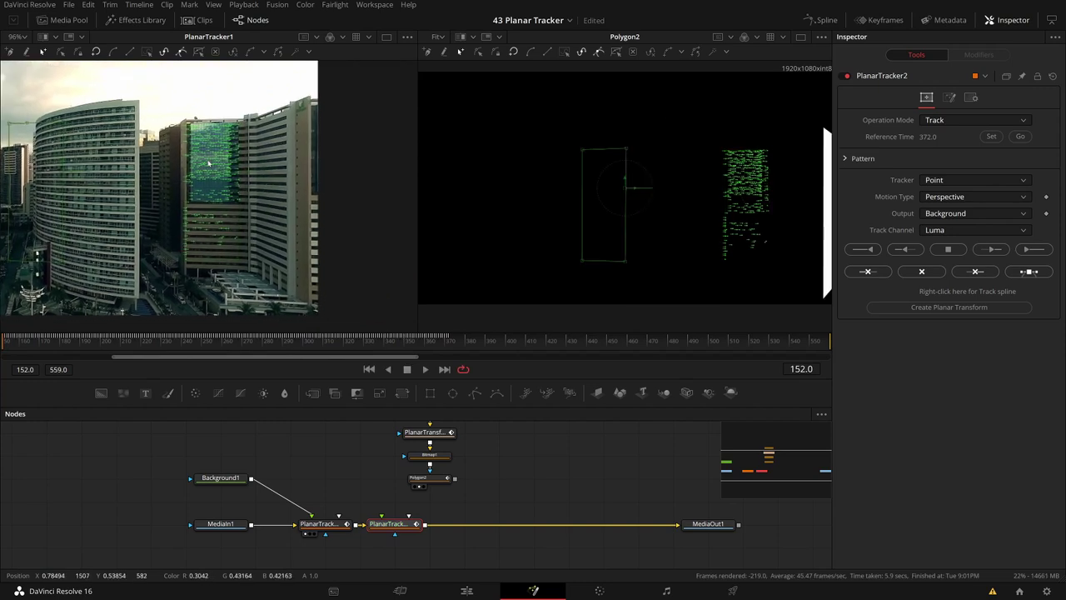
scroll(217, 135, "up", 6)
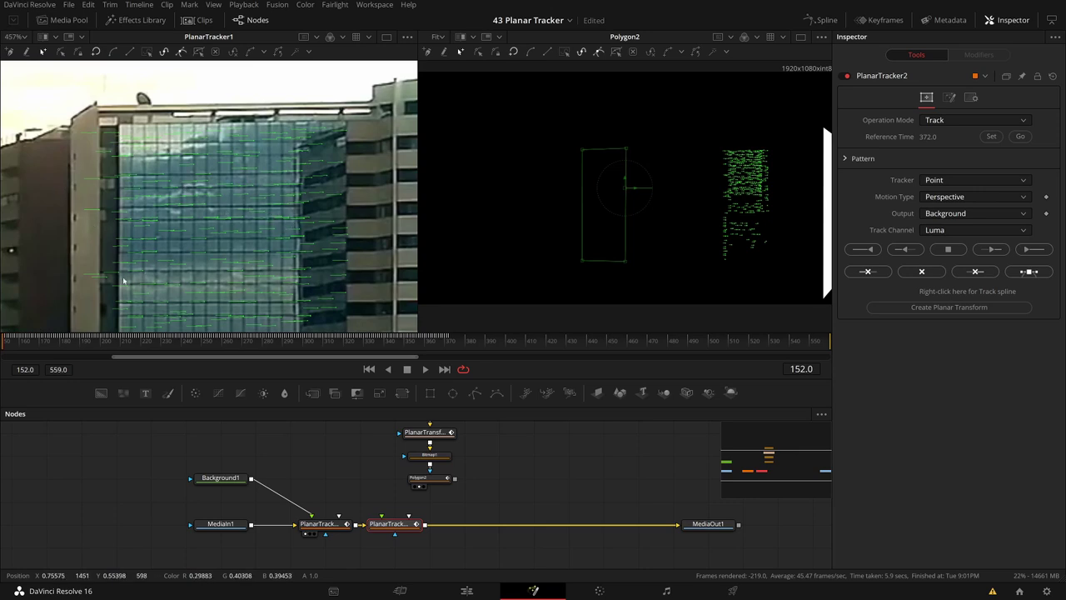
scroll(276, 179, "down", 1)
scroll(271, 193, "down", 1)
scroll(231, 198, "up", 2)
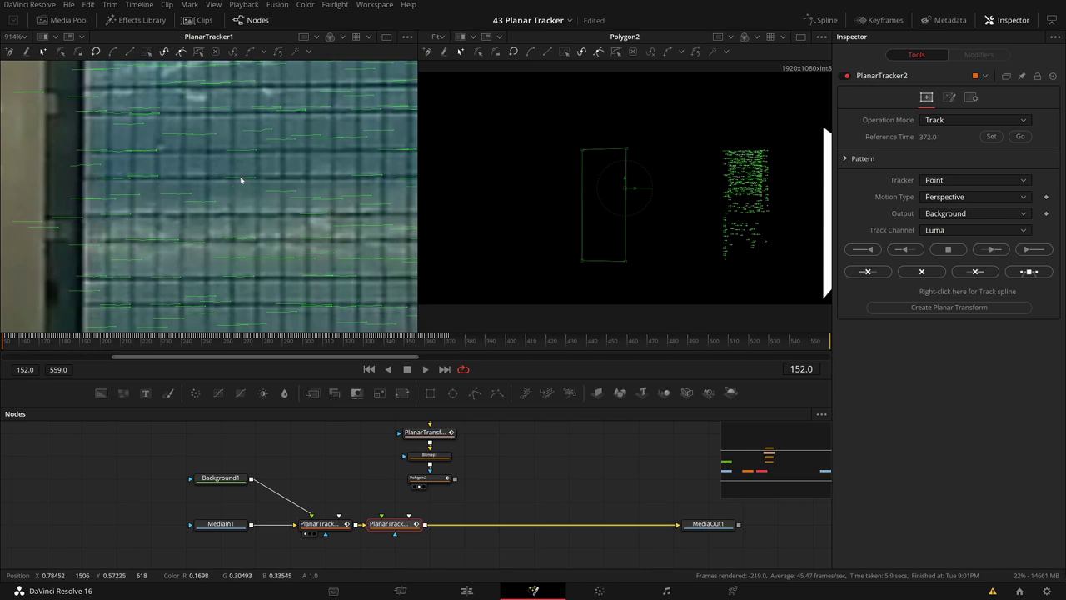
scroll(237, 178, "down", 6)
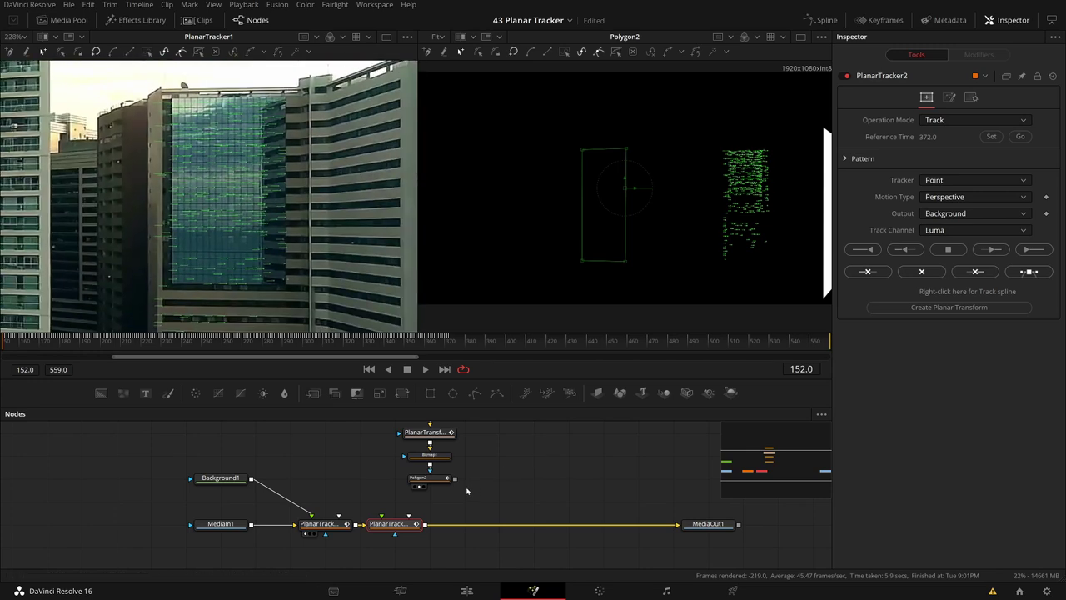
Return to the reference frame and connect the second polygon's combined mask to the second Planar Tracker's occlusion mask input.
left_click(1020, 136)
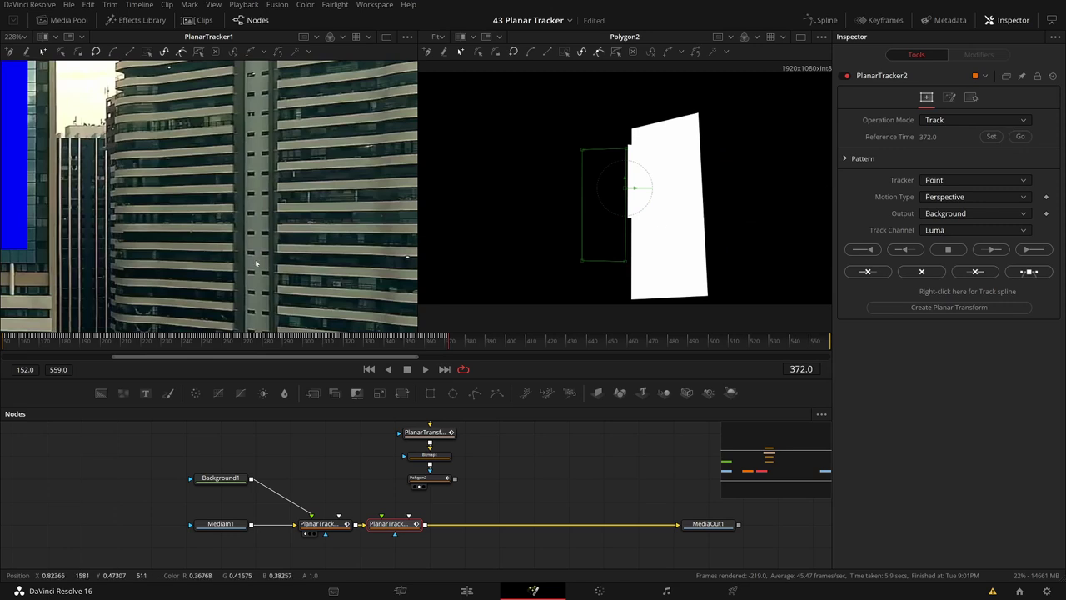
left_click_drag(454, 479, 408, 517)
scroll(242, 234, "down", 4)
left_click_drag(89, 171, 230, 174)
scroll(200, 187, "up", 3)
scroll(171, 189, "up", 4)
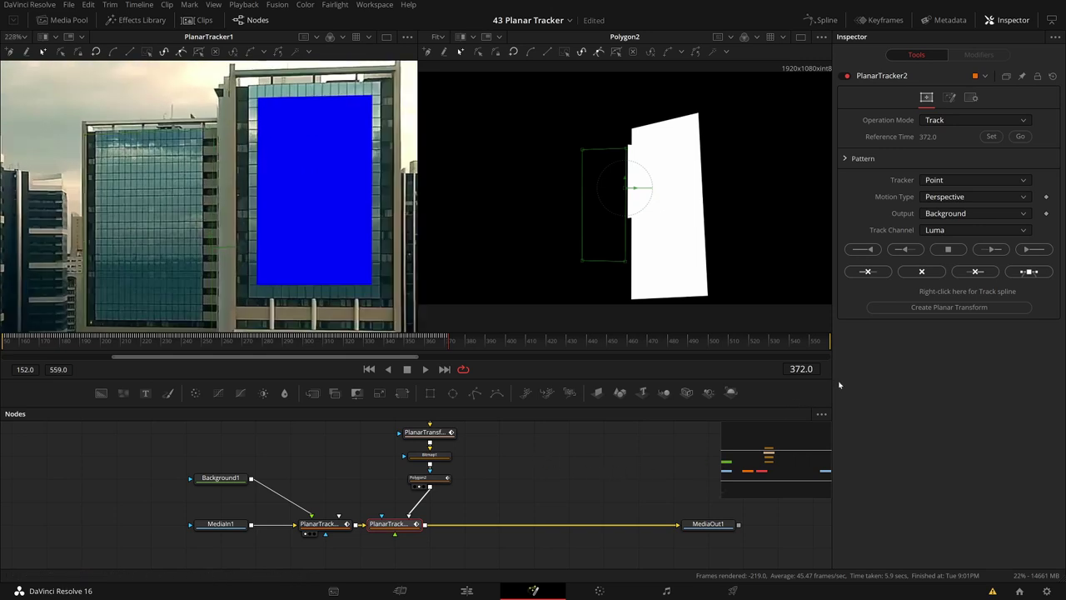
Track the left building forward to the end and review the track points along the central building's edge.
left_click(1033, 250)
scroll(387, 254, "down", 3)
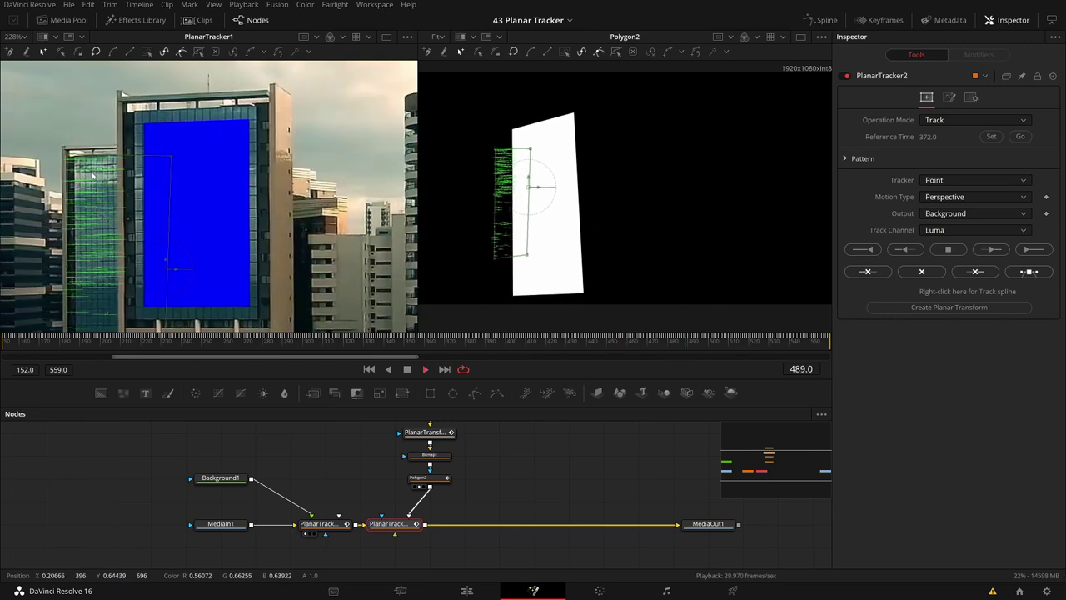
scroll(92, 175, "down", 4)
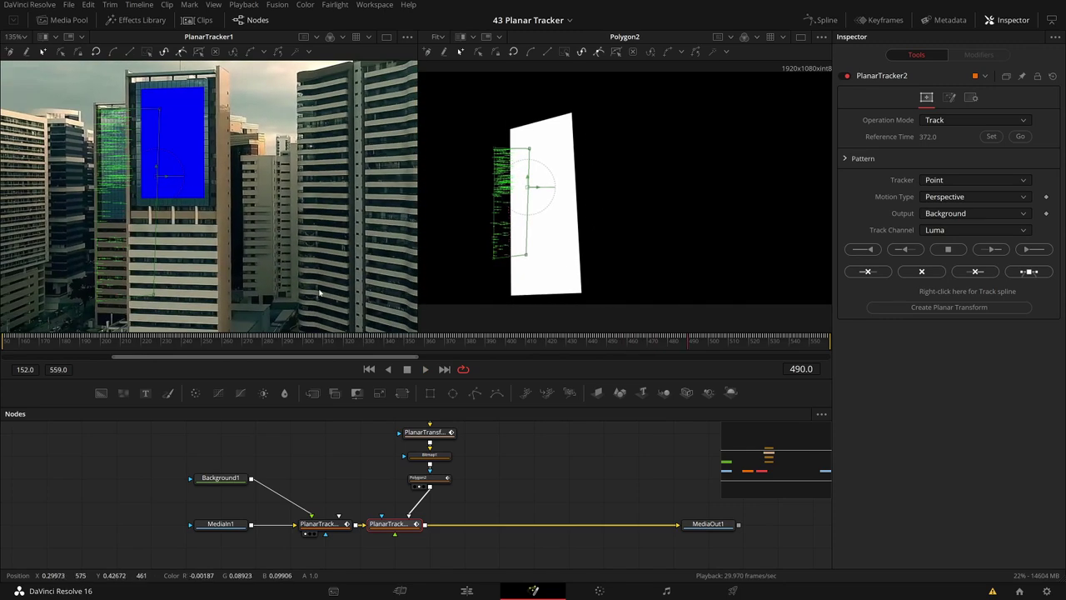
left_click_drag(570, 342, 531, 345)
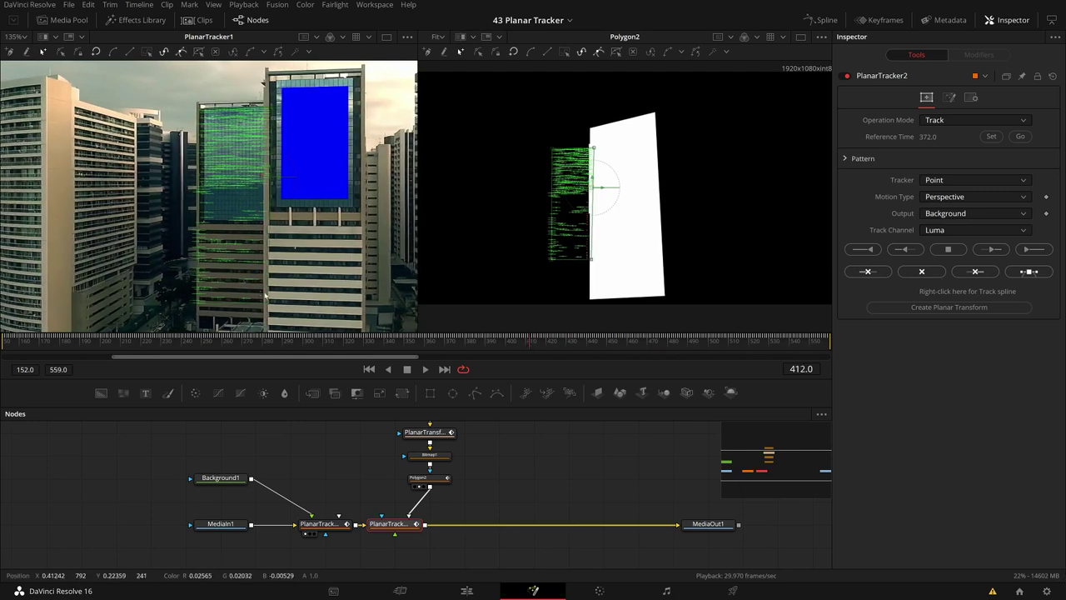
key("space")
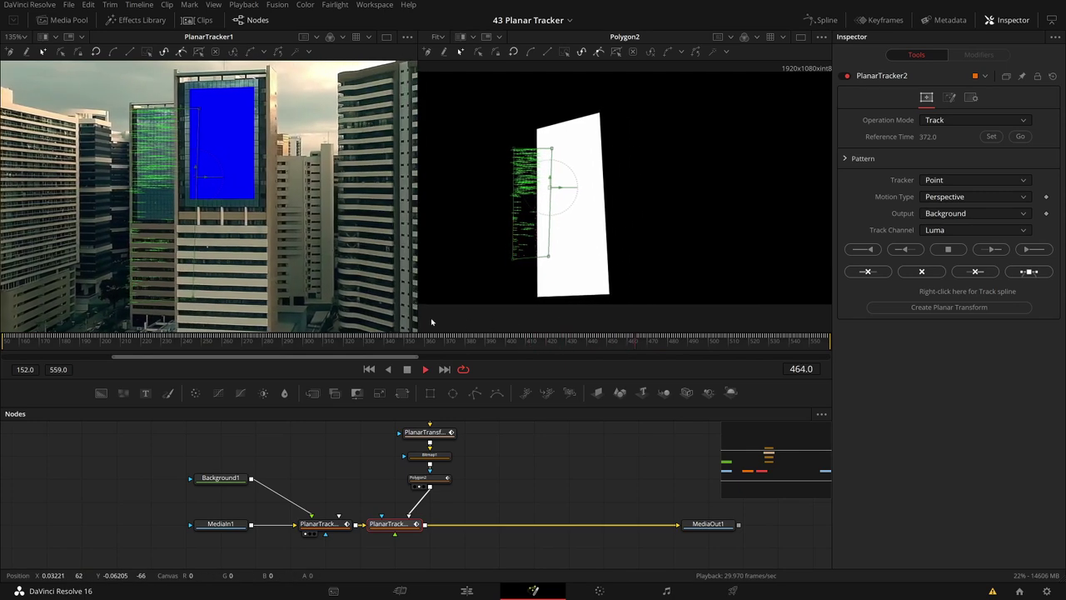
key("space")
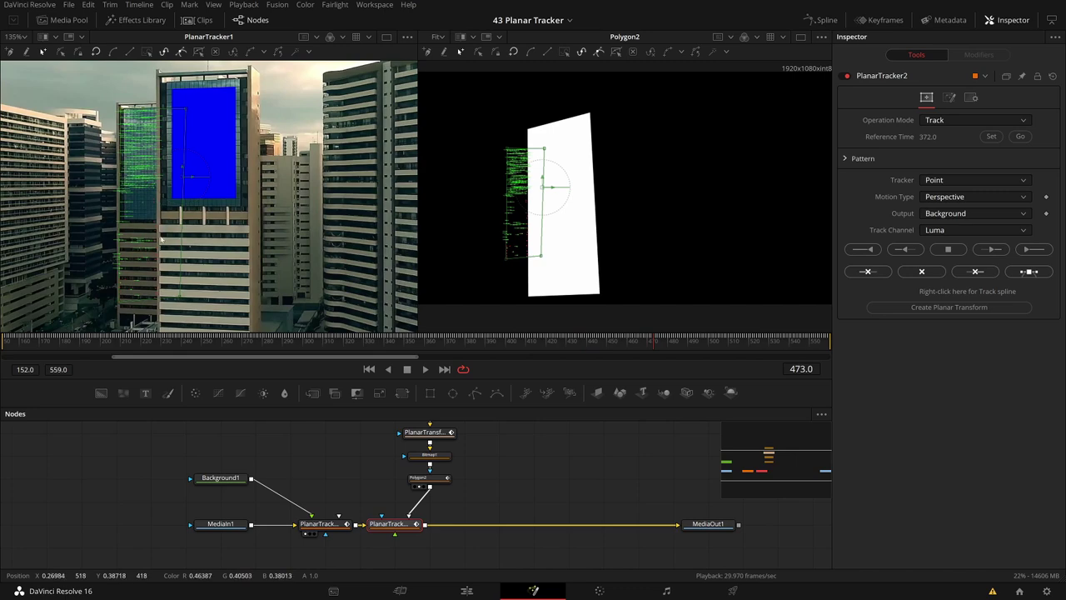
scroll(161, 241, "up", 5)
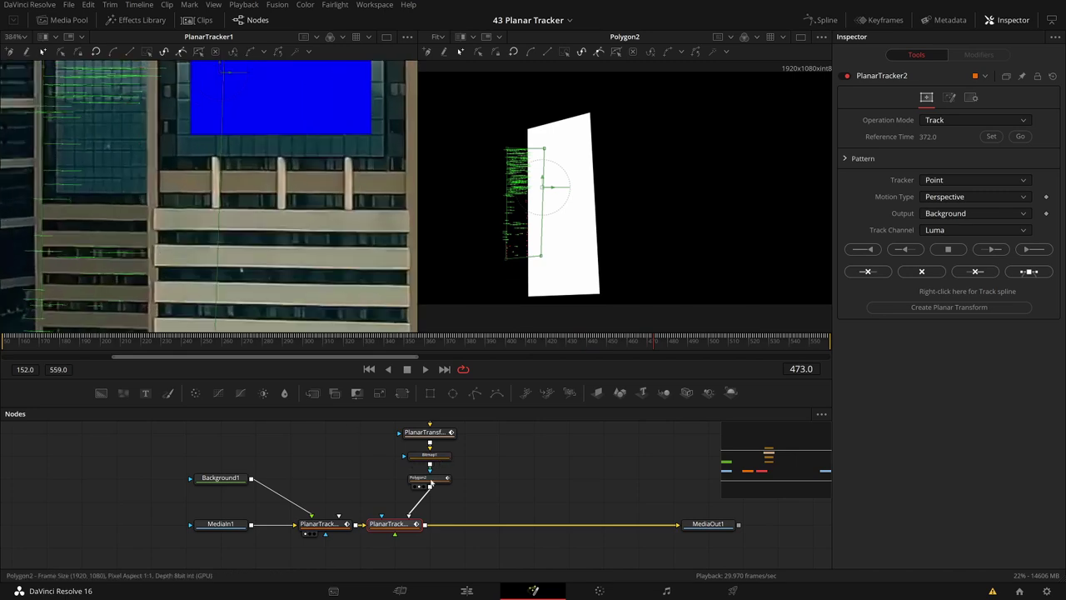
left_click(431, 481)
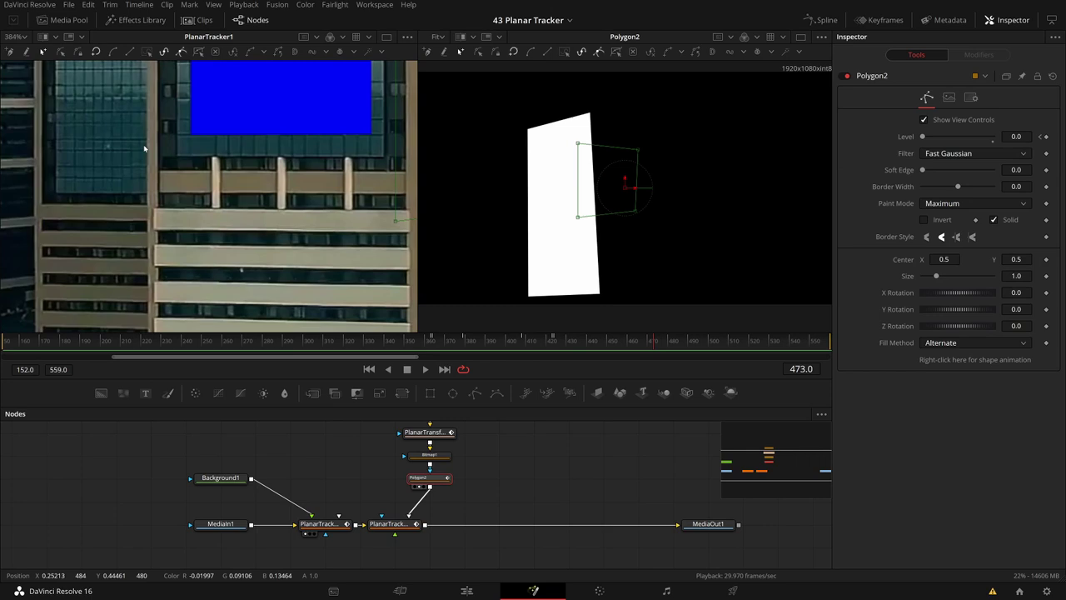
Inspect the second tracker's track paths on the left building around frames 473 and 528.
scroll(143, 148, "down", 4)
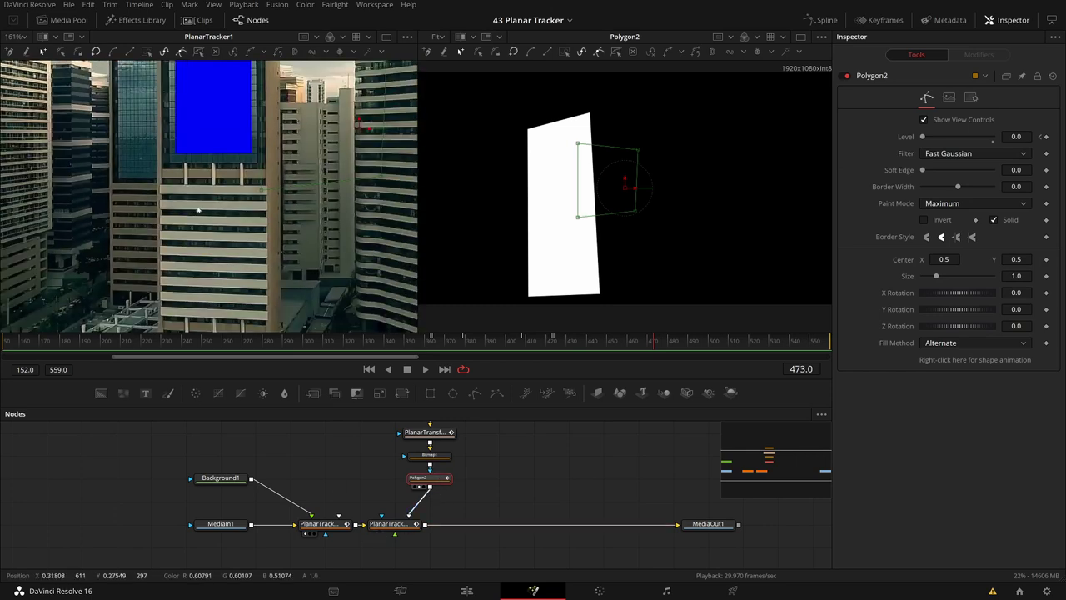
left_click(393, 524)
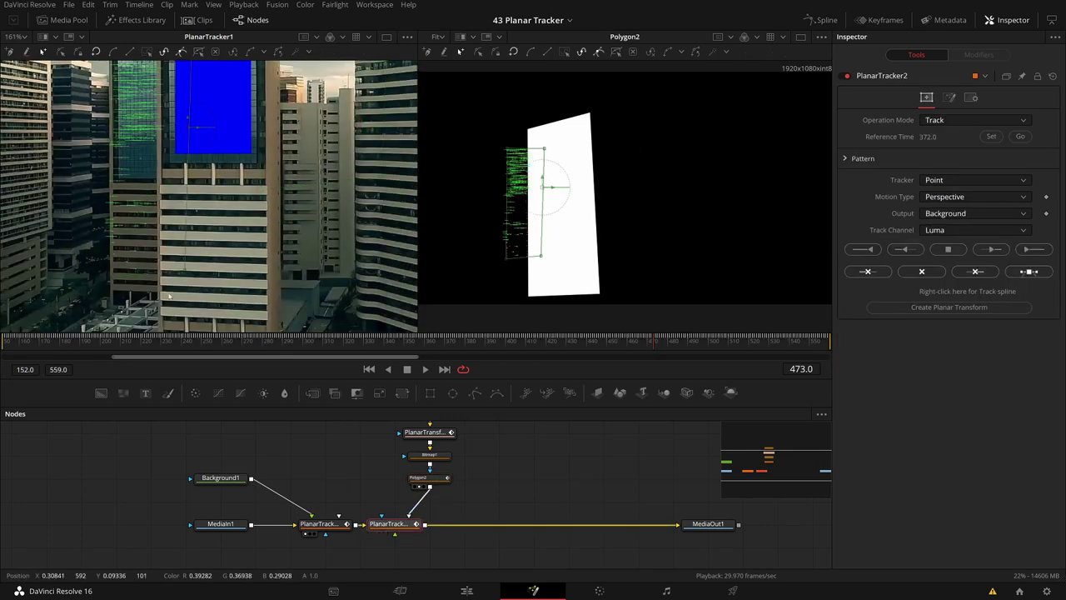
scroll(160, 239, "down", 2)
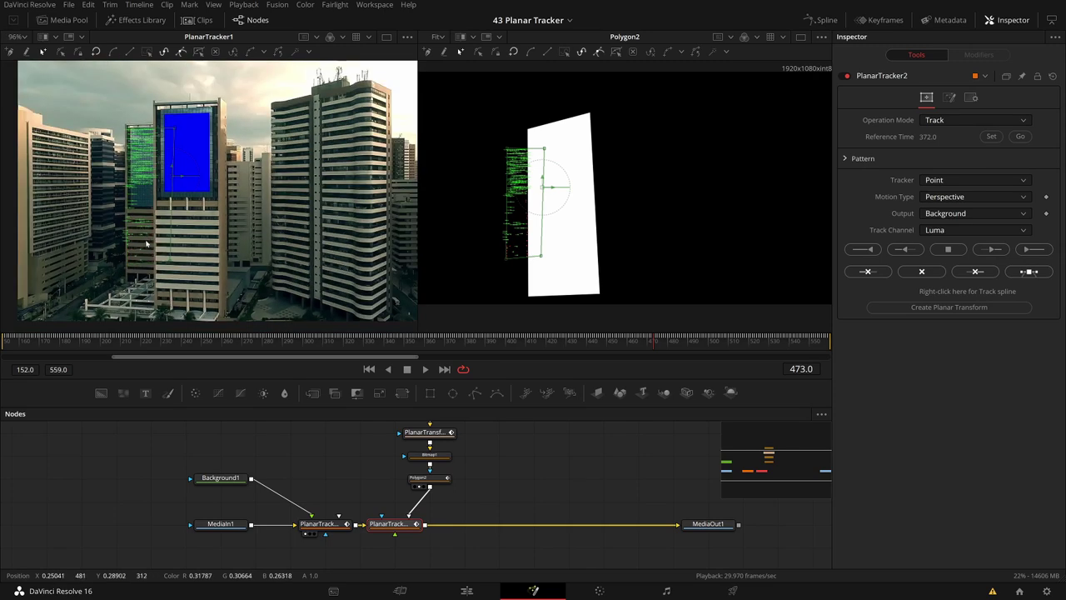
scroll(147, 242, "up", 3)
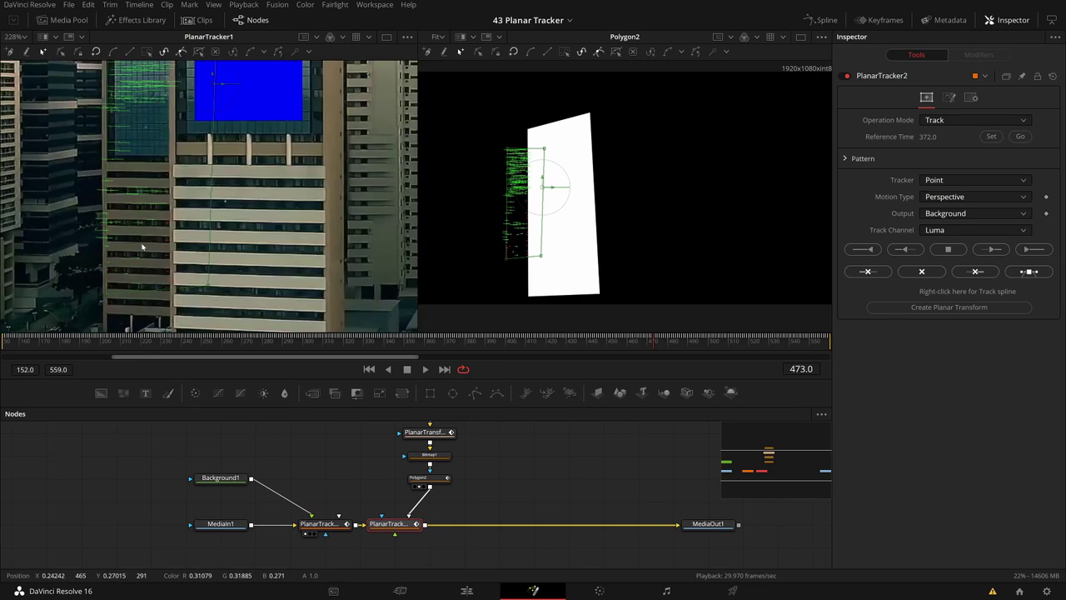
scroll(147, 239, "down", 1)
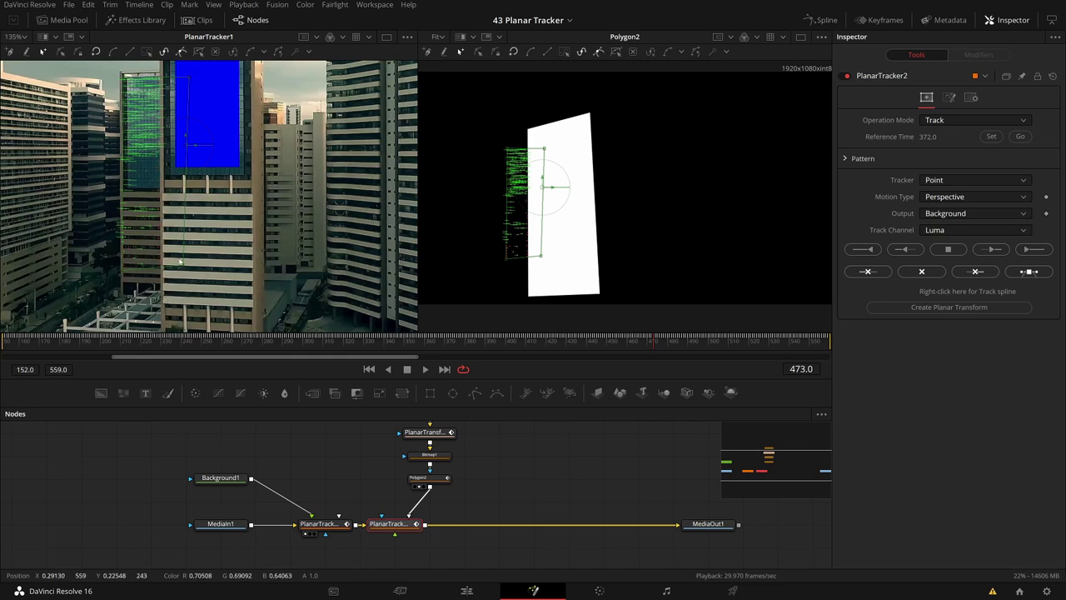
left_click_drag(658, 341, 765, 340)
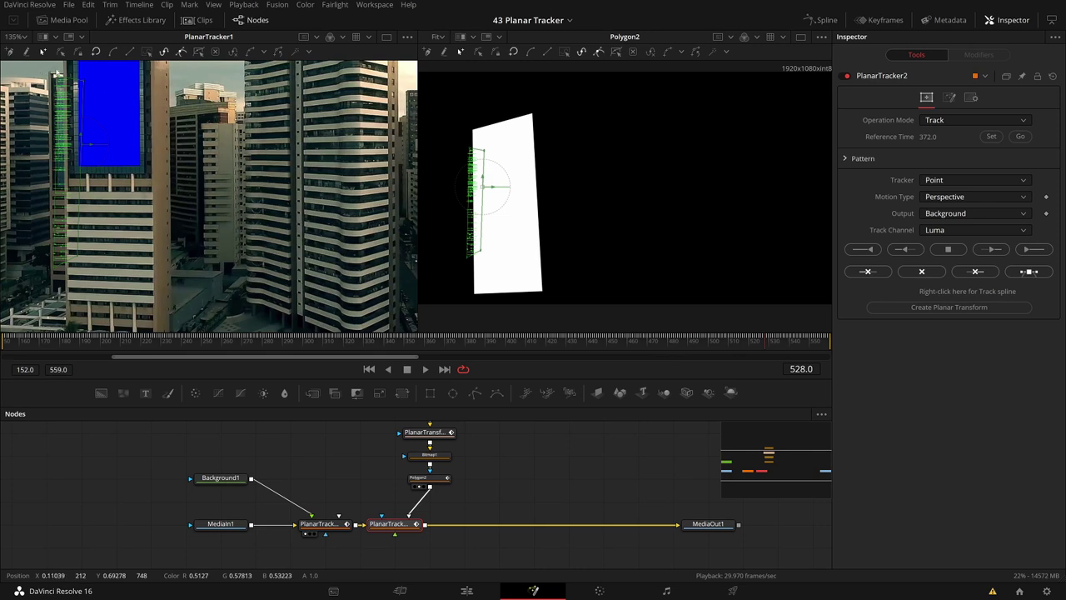
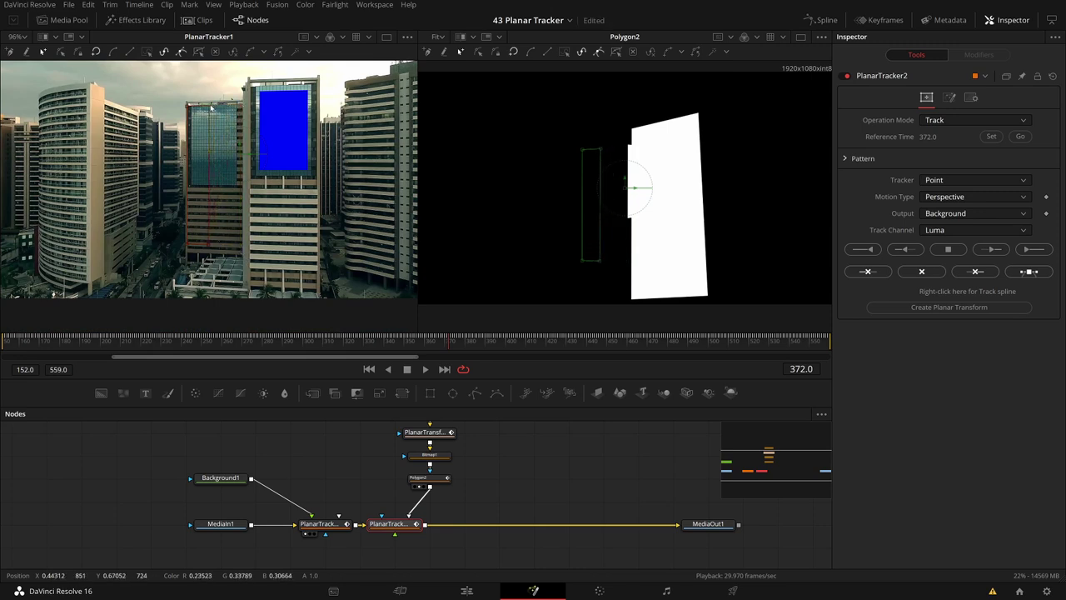
Track the left building forward from frame 372 to the end with Perspective motion and inspect the track points at frame 461.
scroll(209, 109, "up", 5)
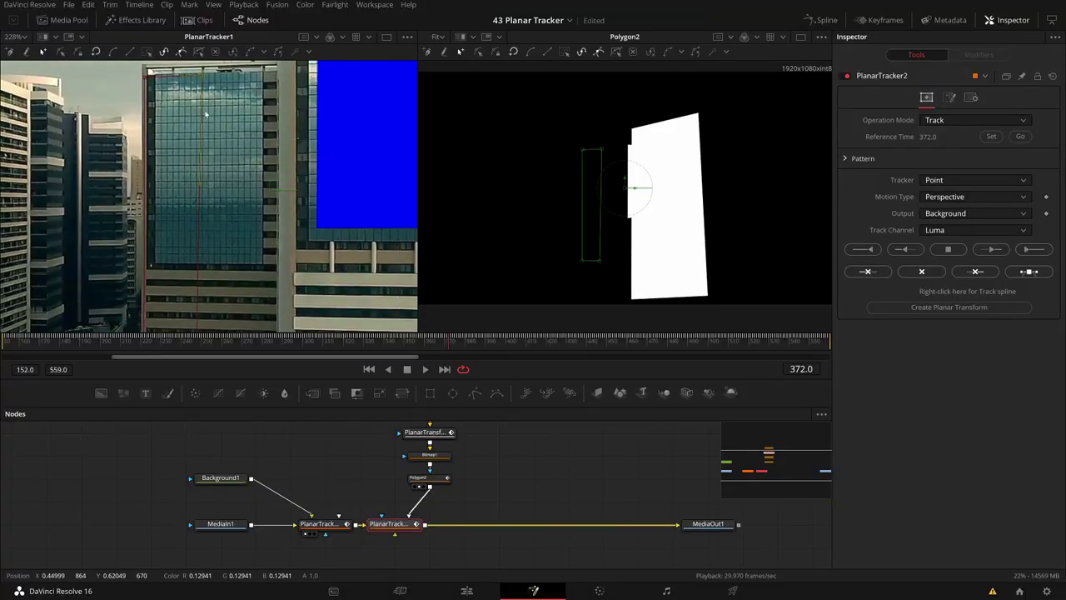
scroll(208, 111, "down", 3)
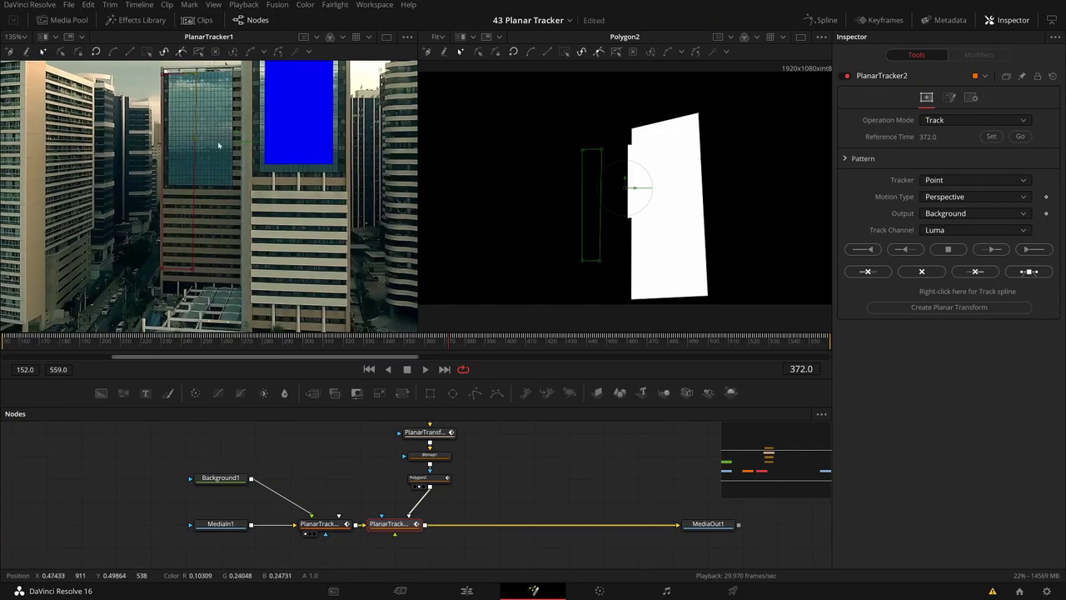
scroll(178, 81, "up", 2)
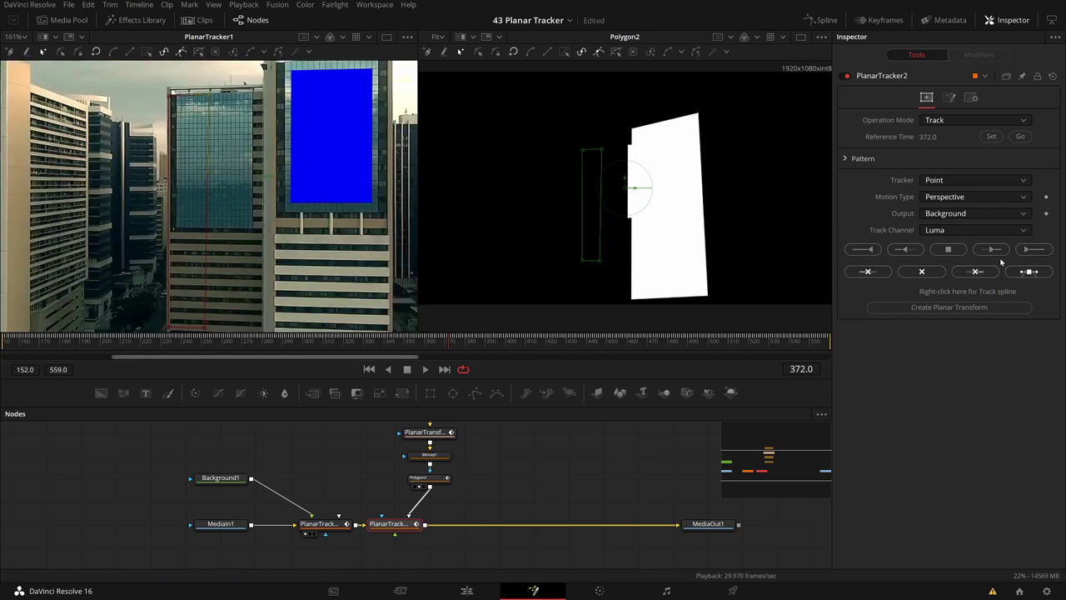
left_click(1031, 250)
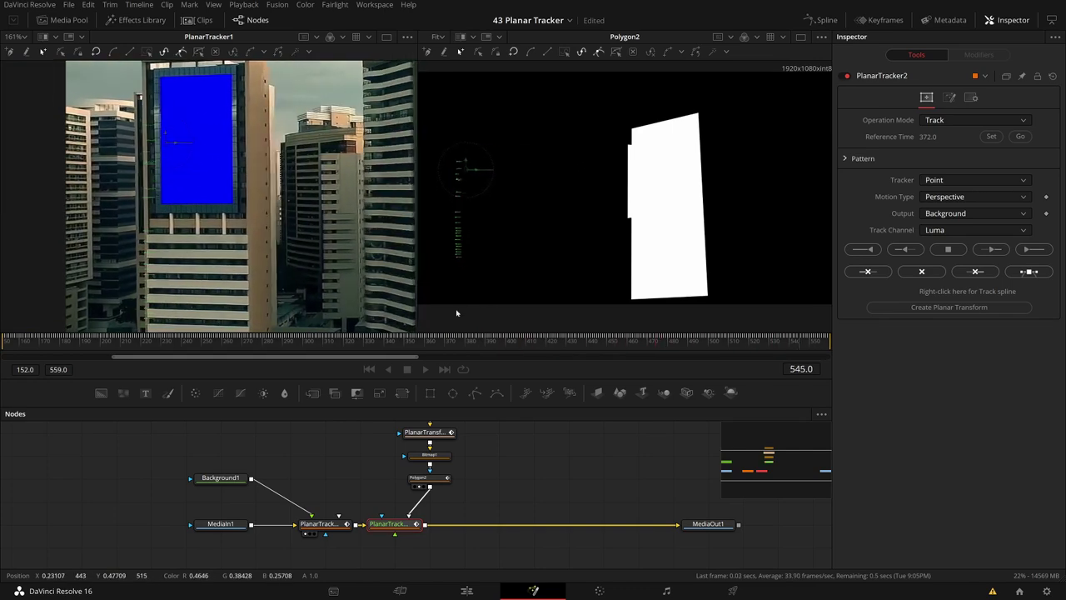
mouse_move(633, 343)
left_mouse_down()
mouse_move(599, 344)
mouse_move(678, 349)
mouse_move(631, 349)
left_mouse_up()
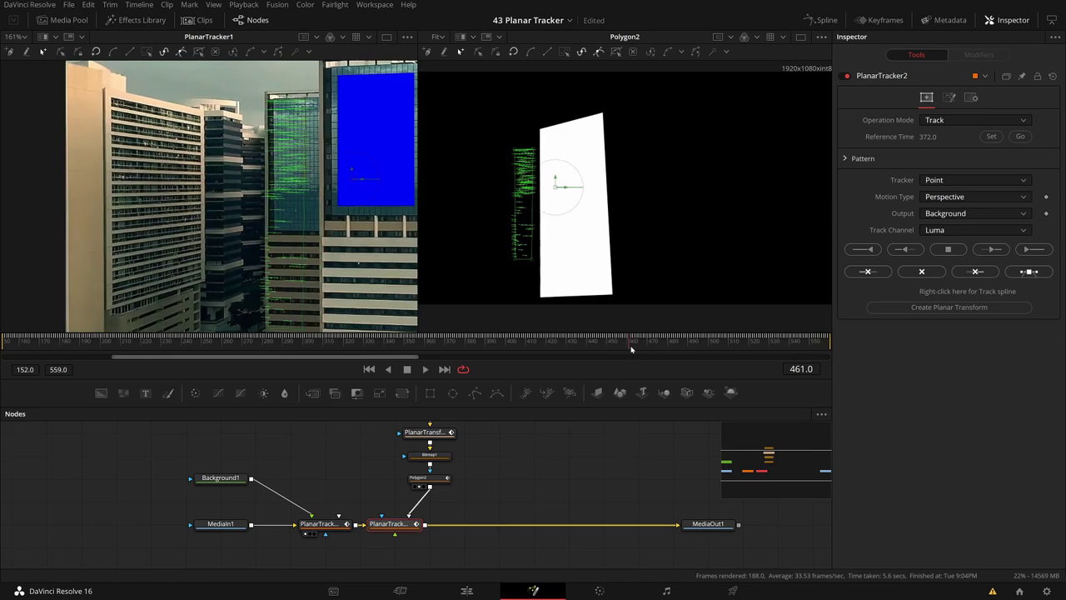
scroll(281, 248, "up", 3)
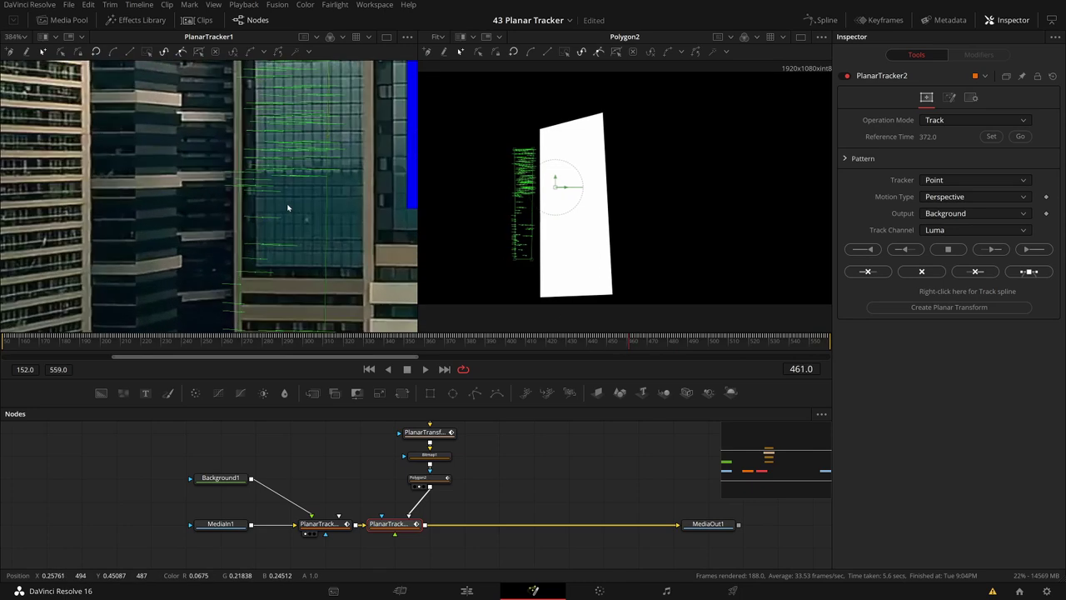
scroll(407, 220, "down", 3)
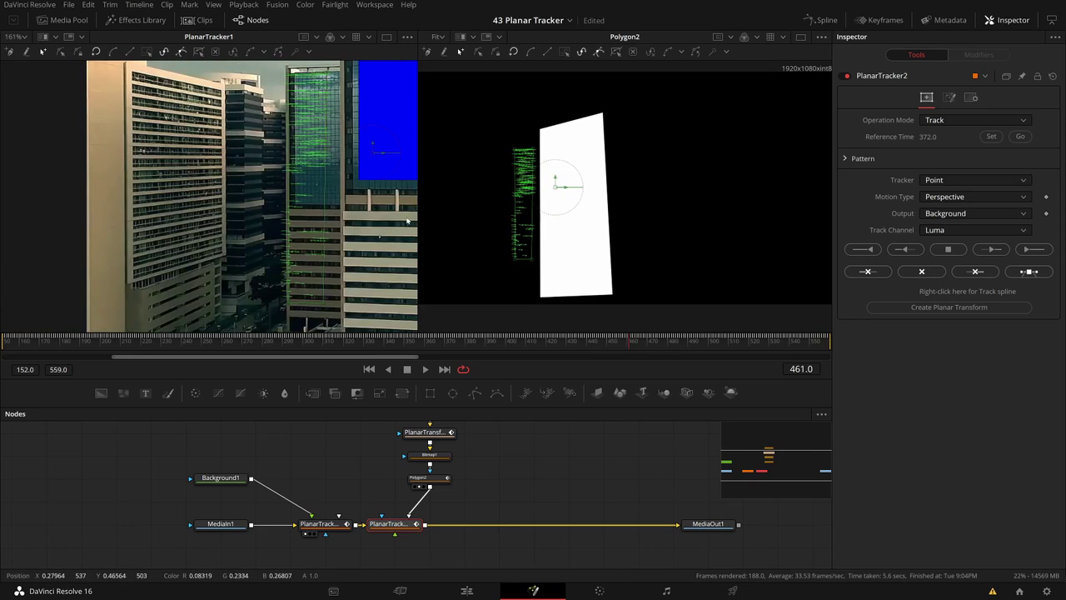
Scrub to frame 479 and examine the track paths on the left building's facade, including its top edge.
left_click_drag(641, 348, 723, 348)
scroll(209, 124, "down", 2)
scroll(210, 125, "up", 2)
left_click_drag(739, 332, 666, 348)
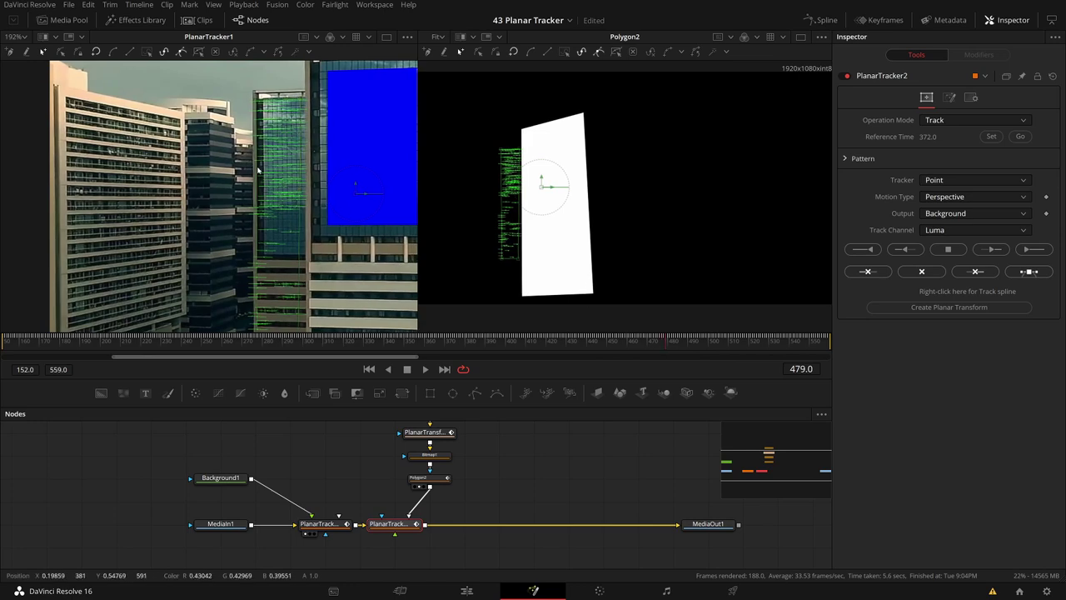
scroll(269, 125, "up", 5)
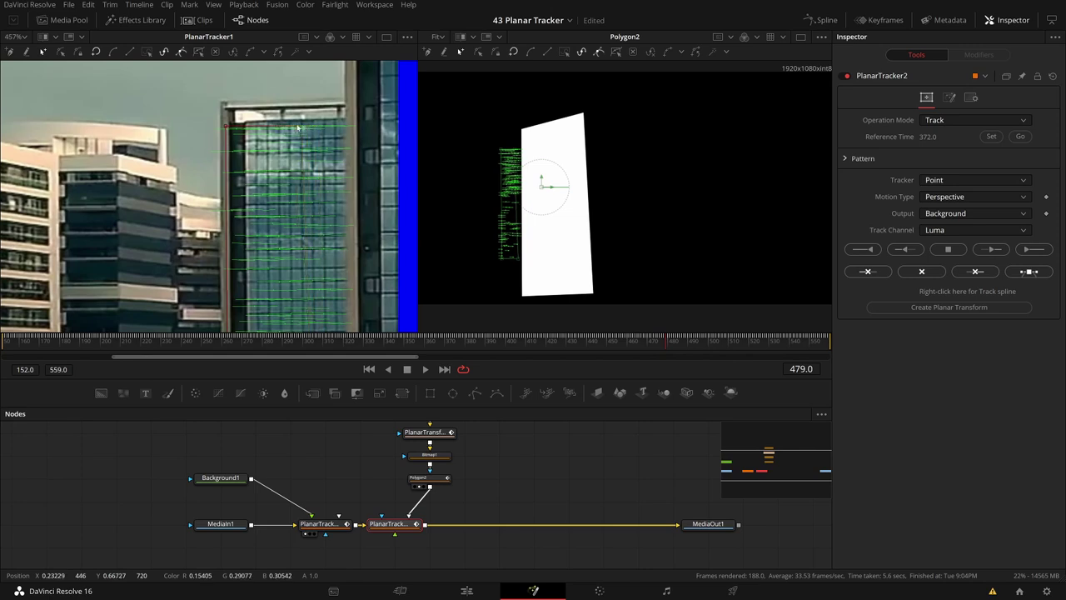
scroll(292, 127, "down", 6)
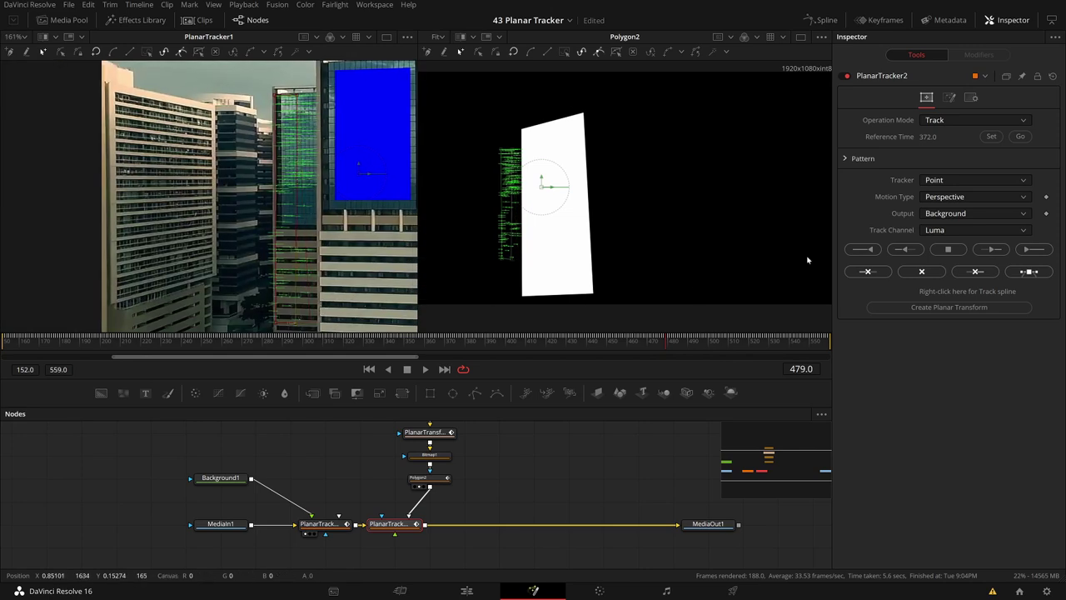
Set the second tracker's motion type to Translation, retrack from frame 479 to the end, and check the result in a single viewer.
left_click(932, 197)
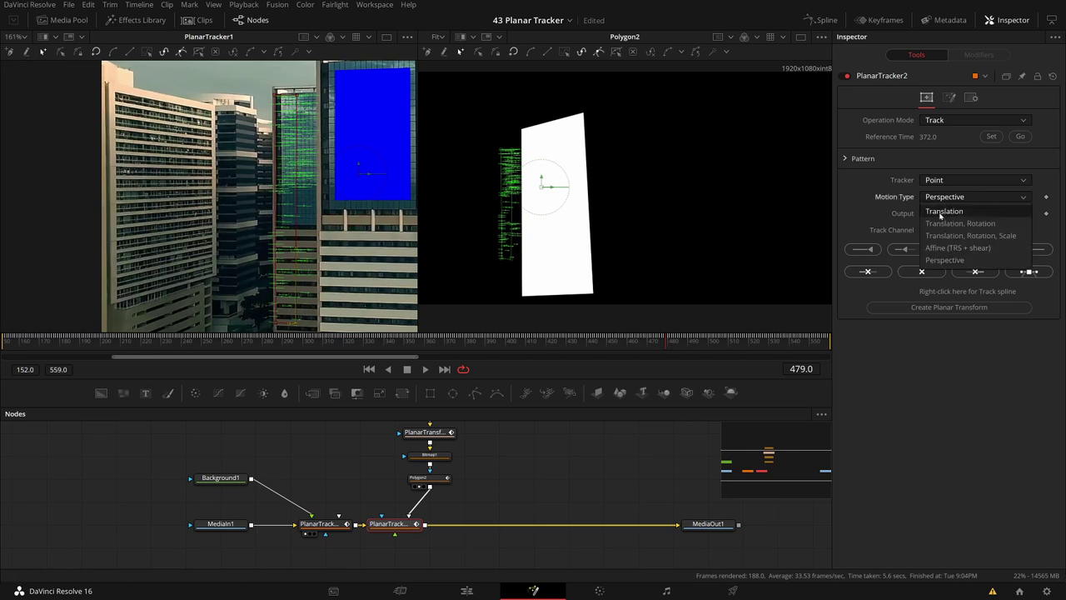
left_click(940, 213)
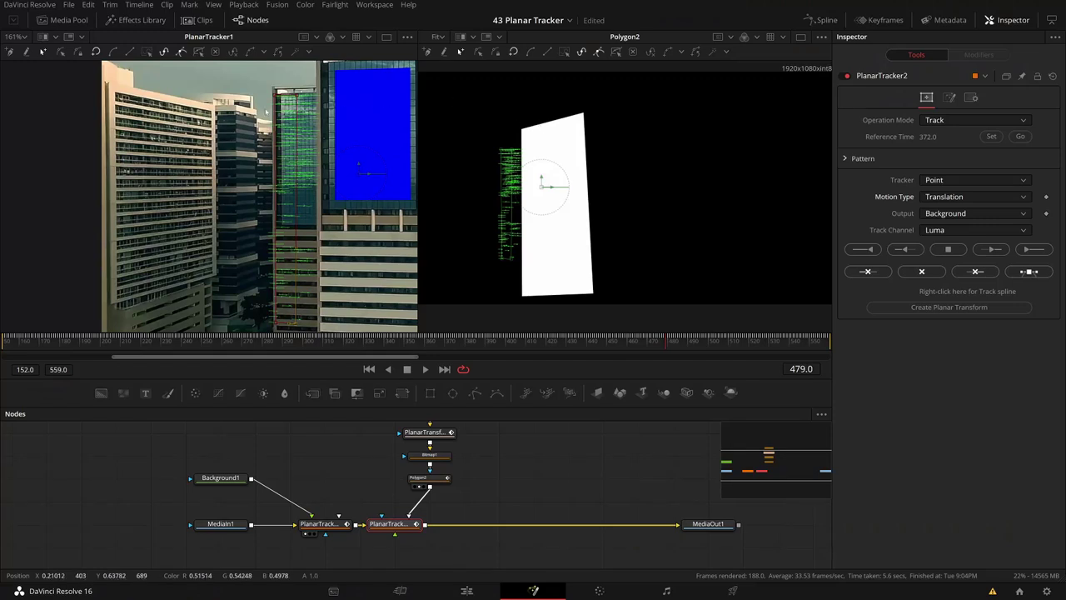
scroll(274, 150, "down", 3)
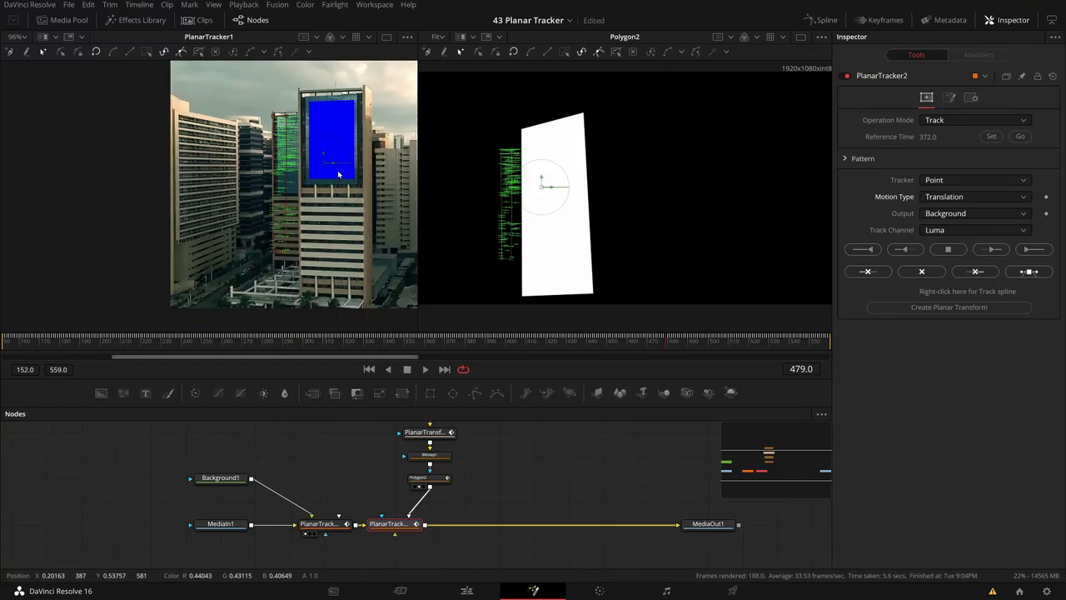
left_click(1033, 250)
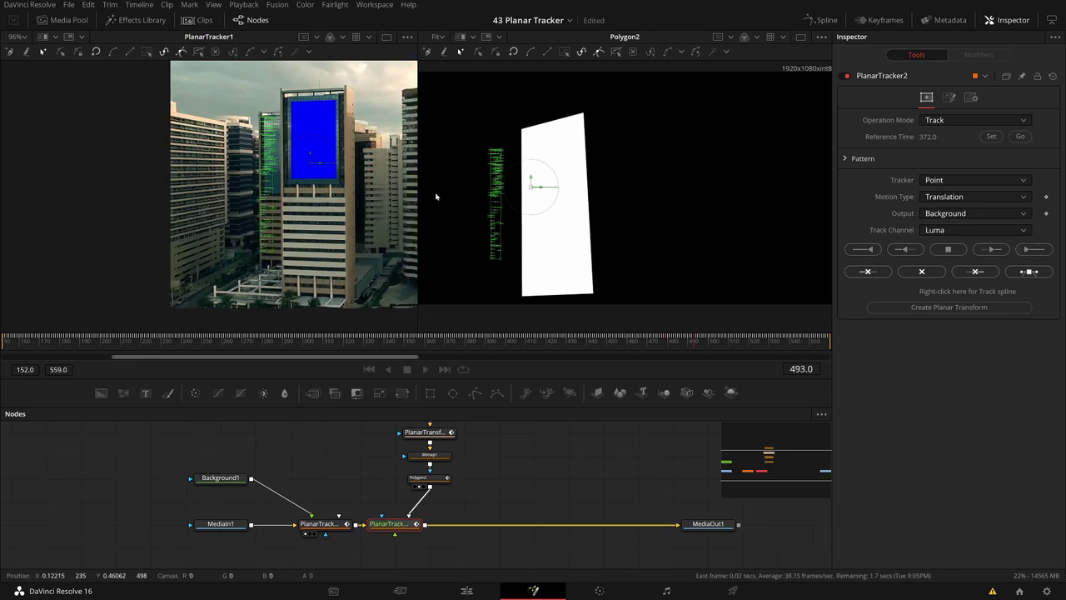
left_click(386, 39)
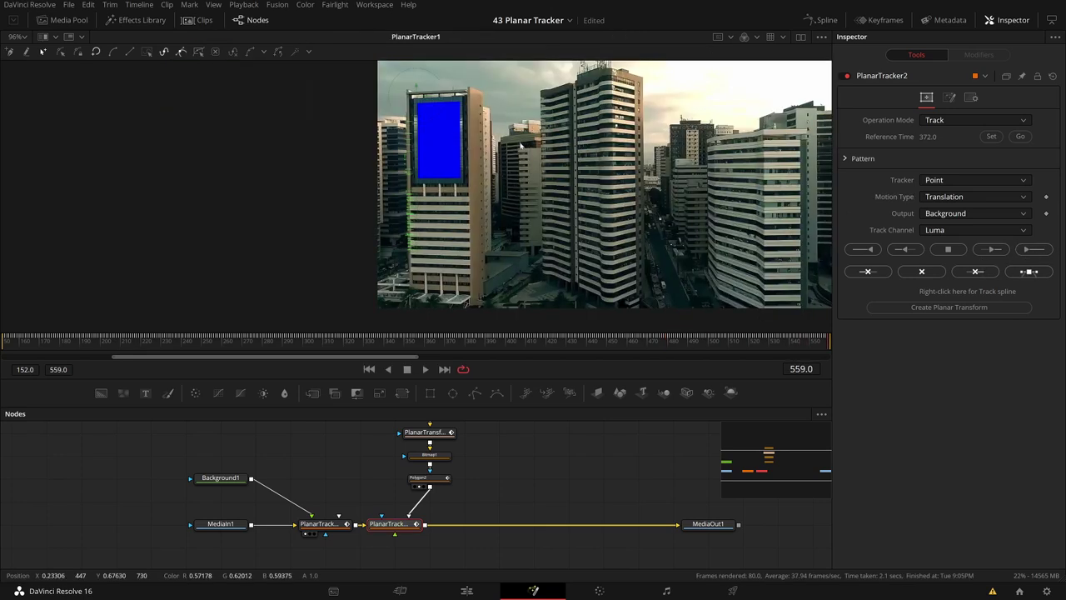
mouse_move(805, 345)
left_mouse_down()
mouse_move(733, 342)
mouse_move(821, 333)
left_mouse_up()
scroll(381, 90, "up", 4)
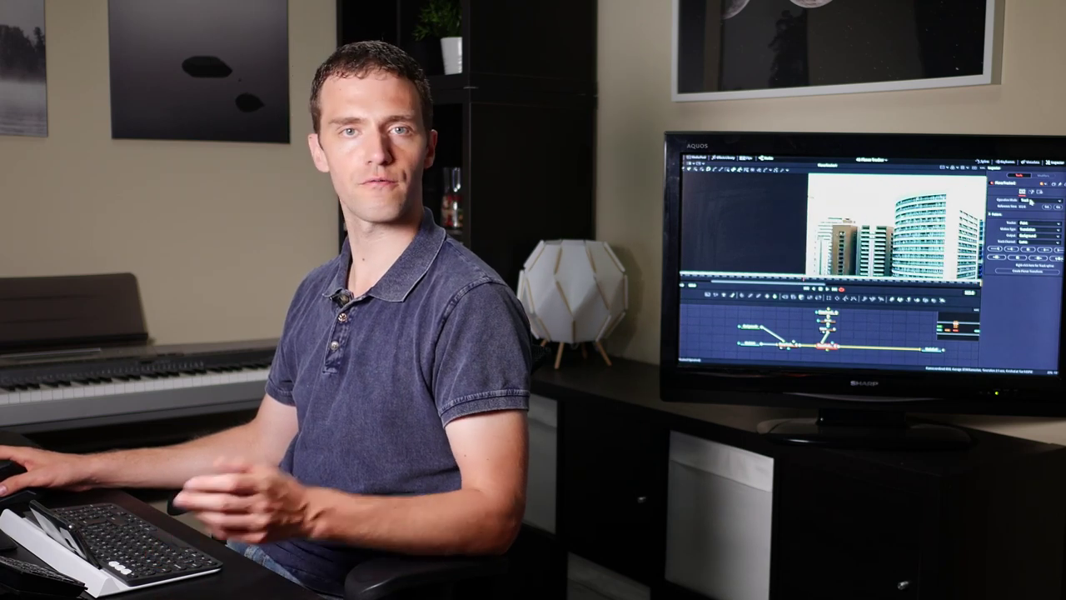
Switch the second tracker to Corner Pin mode and connect a new Background node to its corner pin input.
left_click(1031, 200)
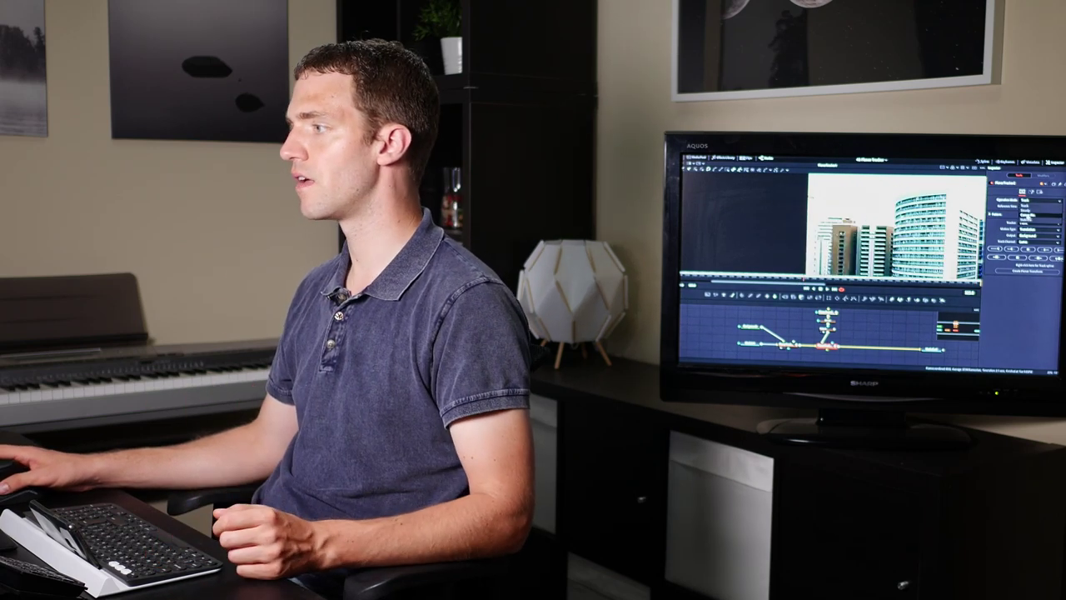
left_click(1026, 212)
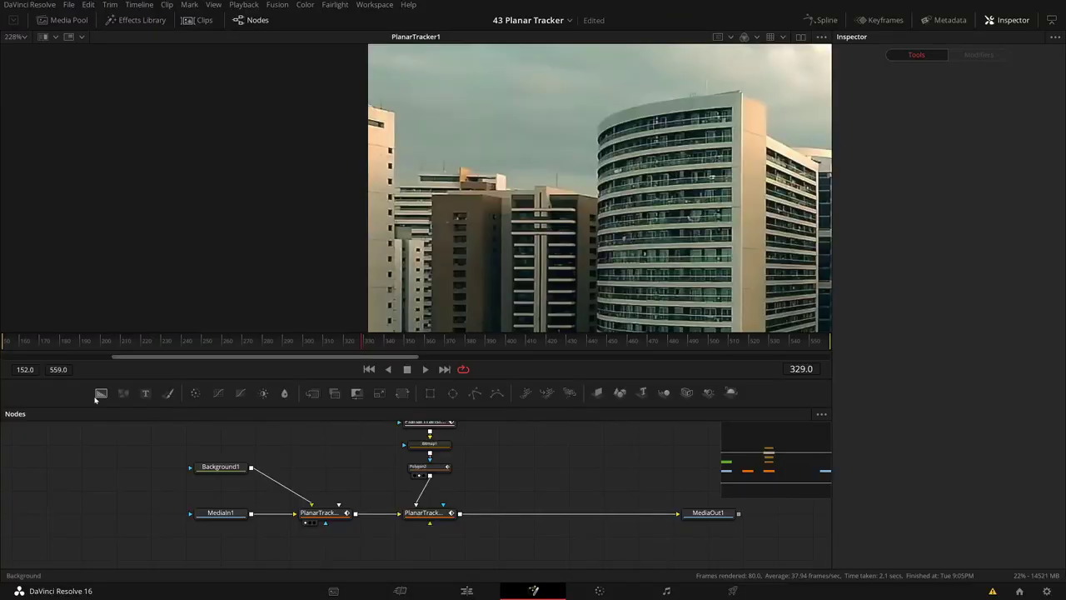
left_click_drag(101, 392, 479, 467)
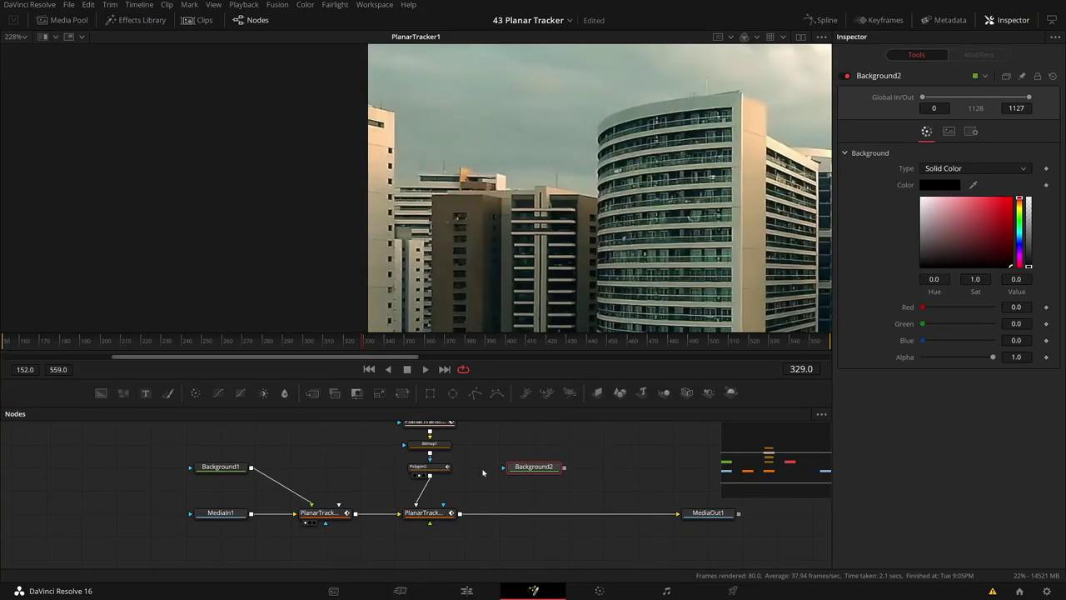
left_click_drag(564, 469, 504, 516)
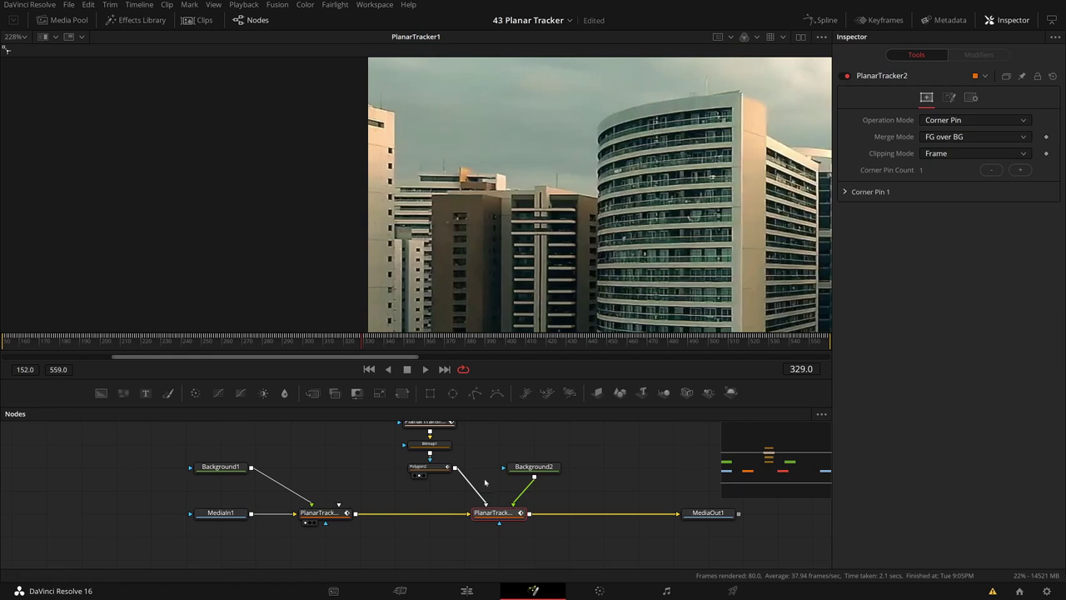
Set the new background's green value to 1.0 and show the second tracker's output in the viewer.
left_click(541, 468)
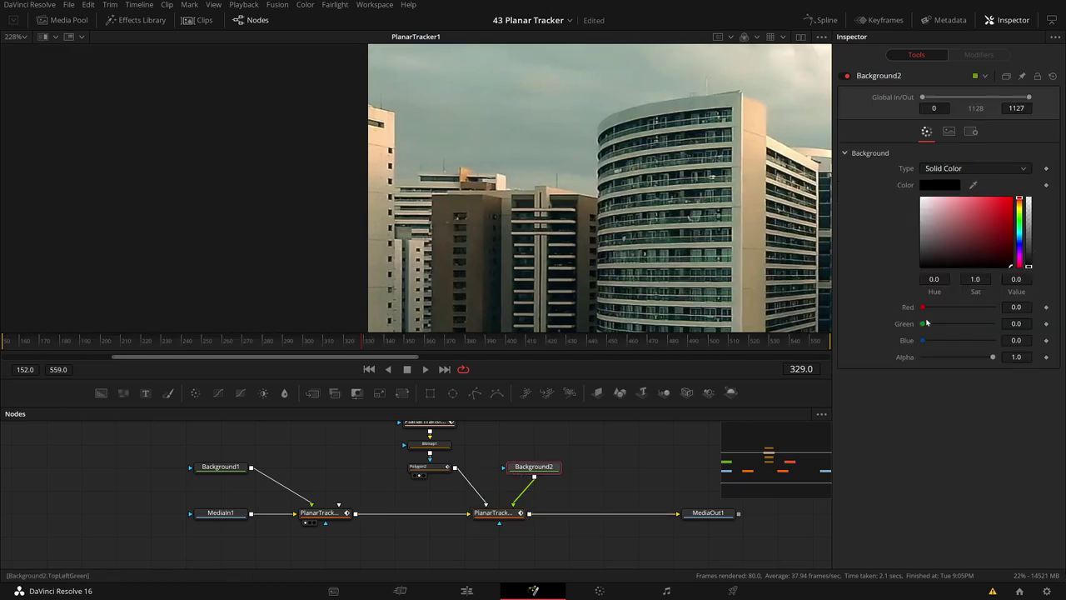
left_click_drag(924, 324, 995, 324)
left_click(509, 515)
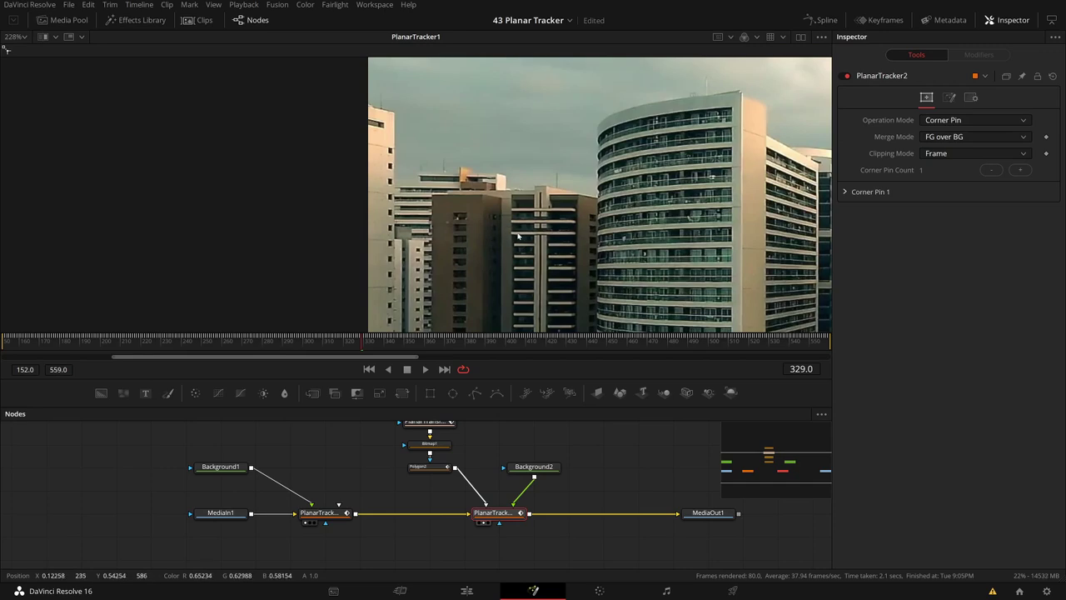
scroll(518, 246, "down", 3)
Place the green overlay's two upper corner pins near the top corners of the left building's glass facade.
left_click_drag(654, 219, 480, 191)
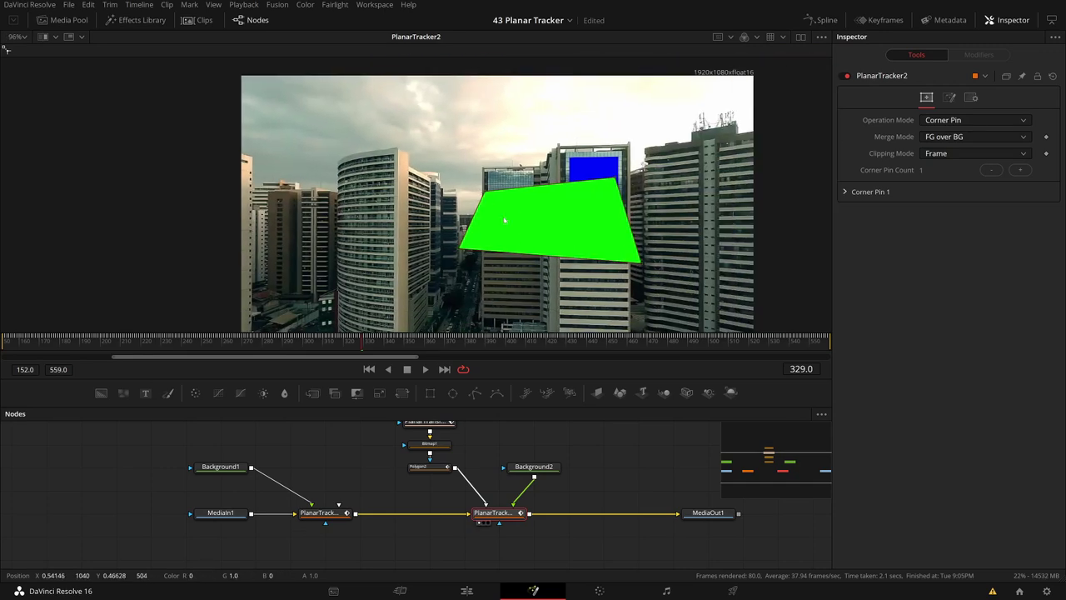
scroll(502, 187, "up", 3)
scroll(549, 190, "up", 5)
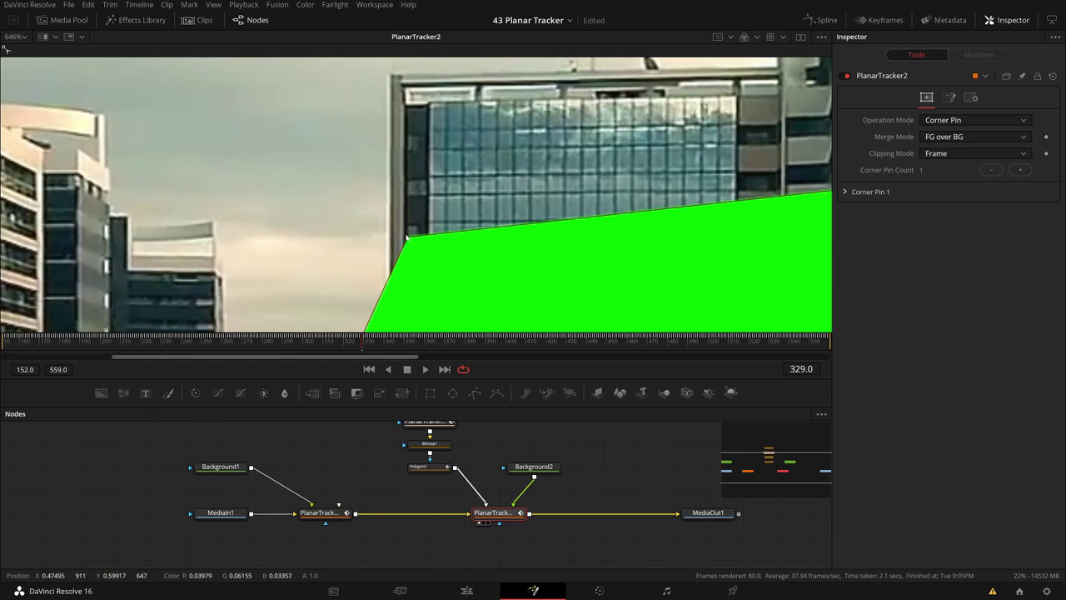
left_click_drag(406, 239, 446, 128)
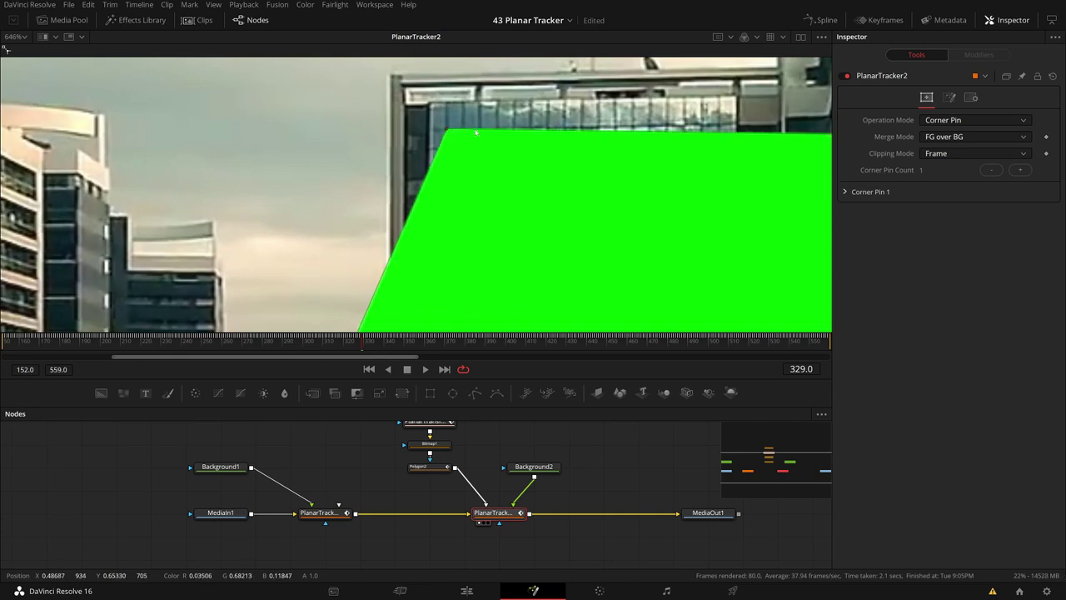
left_click_drag(581, 133, 251, 130)
scroll(610, 150, "down", 5)
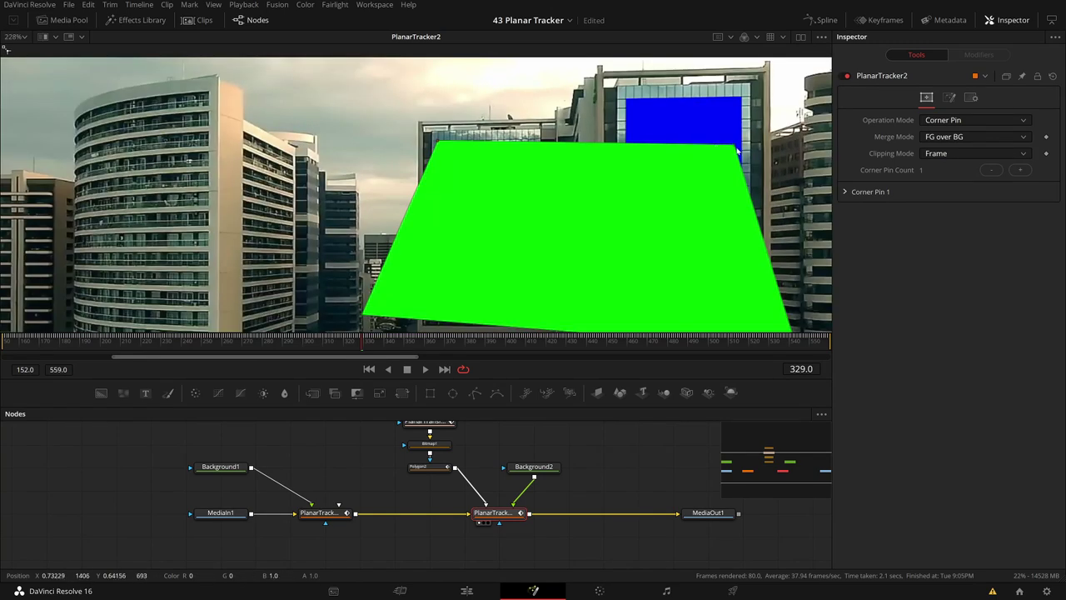
left_click_drag(718, 149, 535, 144)
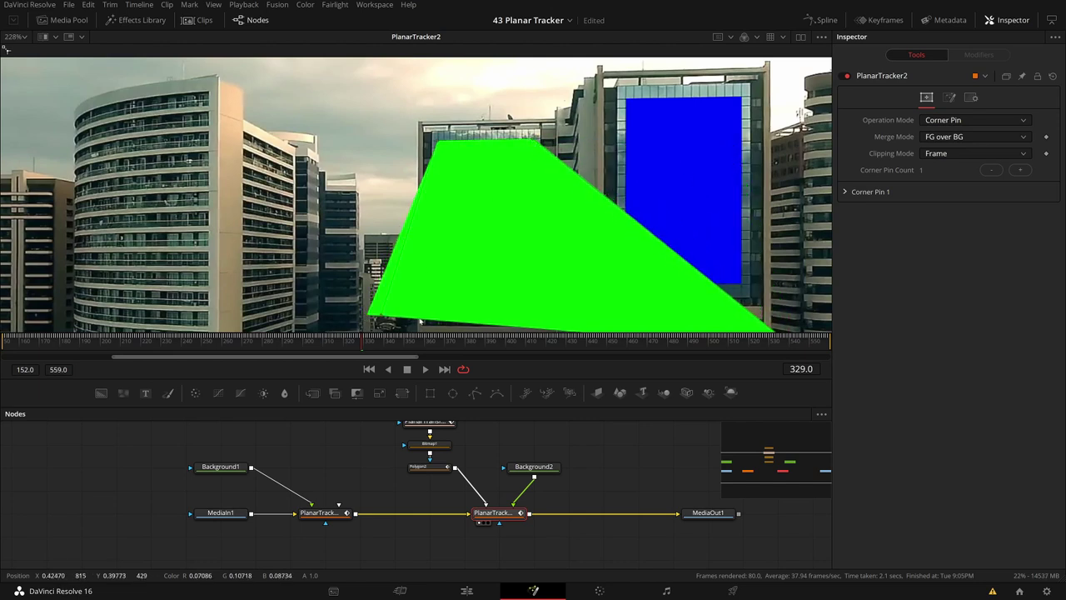
Place the green overlay's two lower corner pins just inside the bottom corners of the glass facade, aligned with its window grid.
left_click_drag(420, 321, 433, 325)
scroll(741, 321, "down", 2)
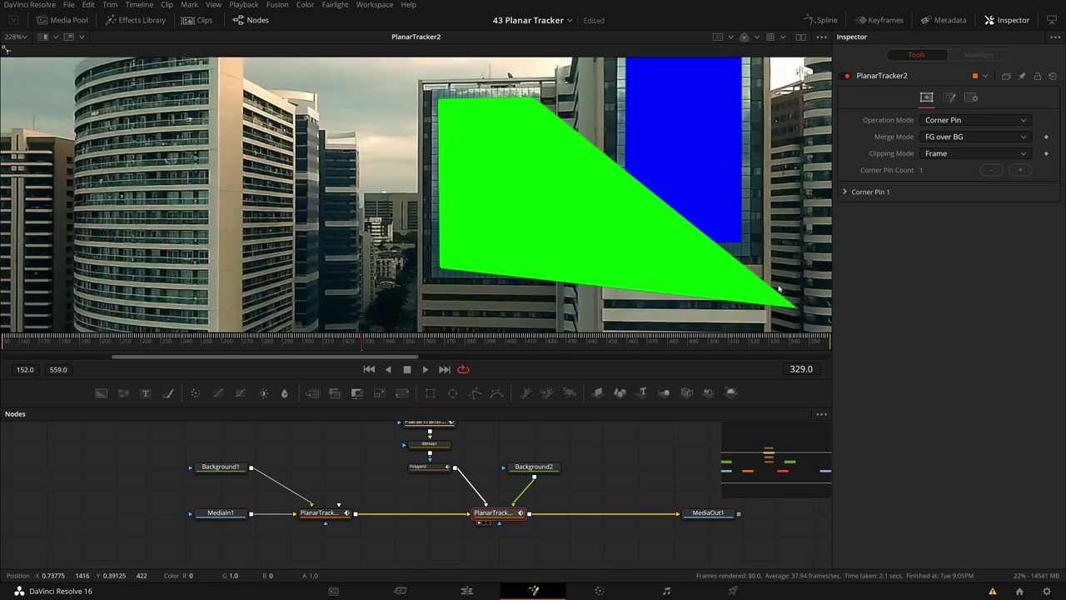
left_click_drag(563, 275, 534, 251)
scroll(535, 272, "up", 5)
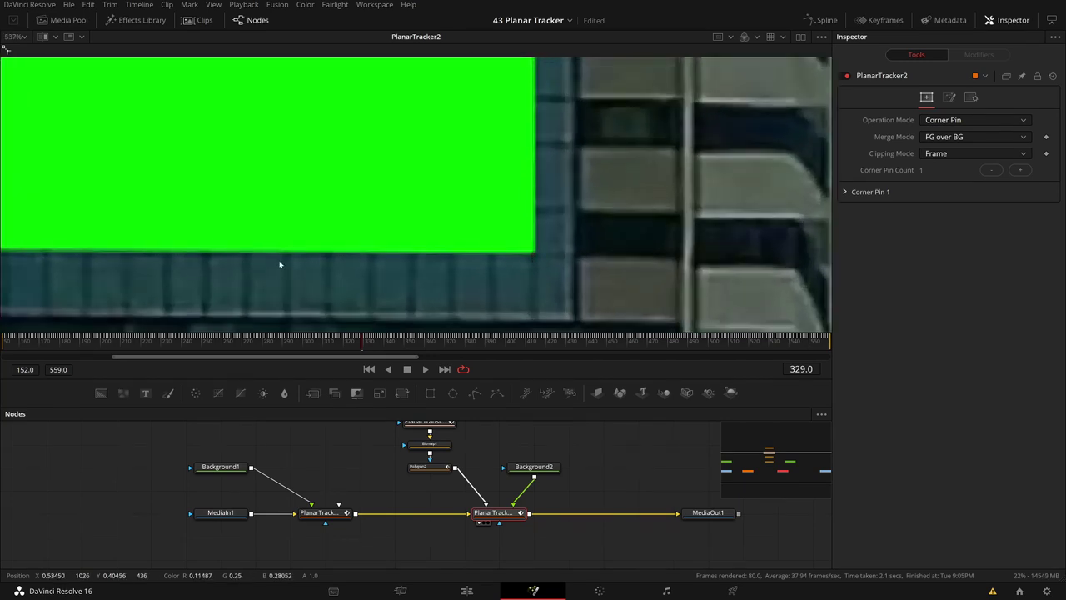
left_click_drag(280, 265, 560, 224)
mouse_move(177, 208)
left_mouse_down()
mouse_move(200, 206)
mouse_move(159, 206)
left_mouse_up()
scroll(170, 207, "down", 7)
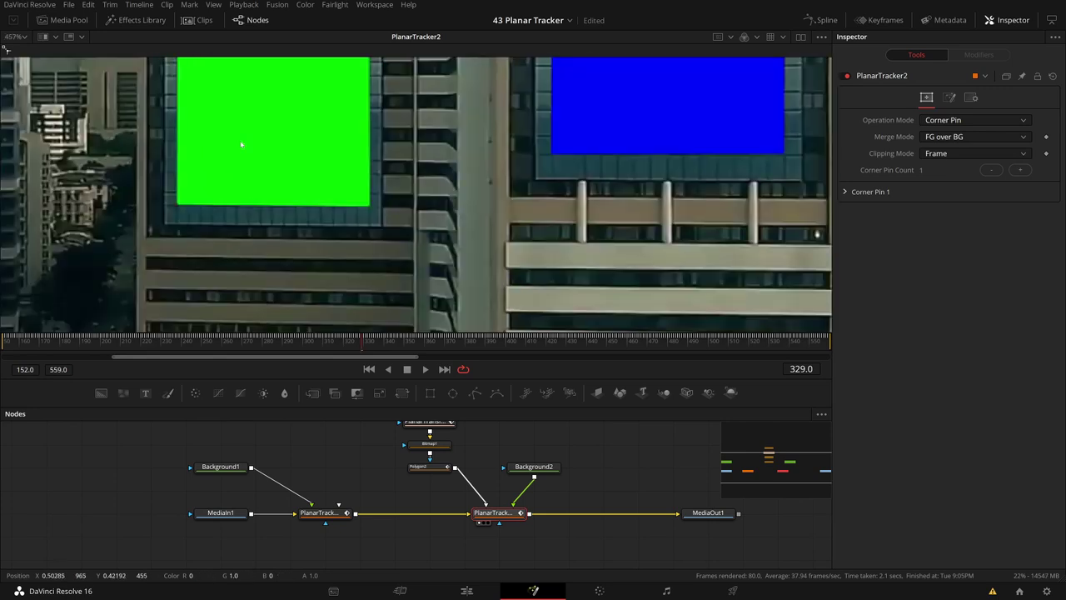
Fine-tune the green overlay's upper corner pins to align its top edge with the facade's window grid.
left_click_drag(242, 142, 247, 314)
left_click_drag(225, 119, 215, 193)
scroll(176, 132, "up", 5)
scroll(175, 130, "up", 1)
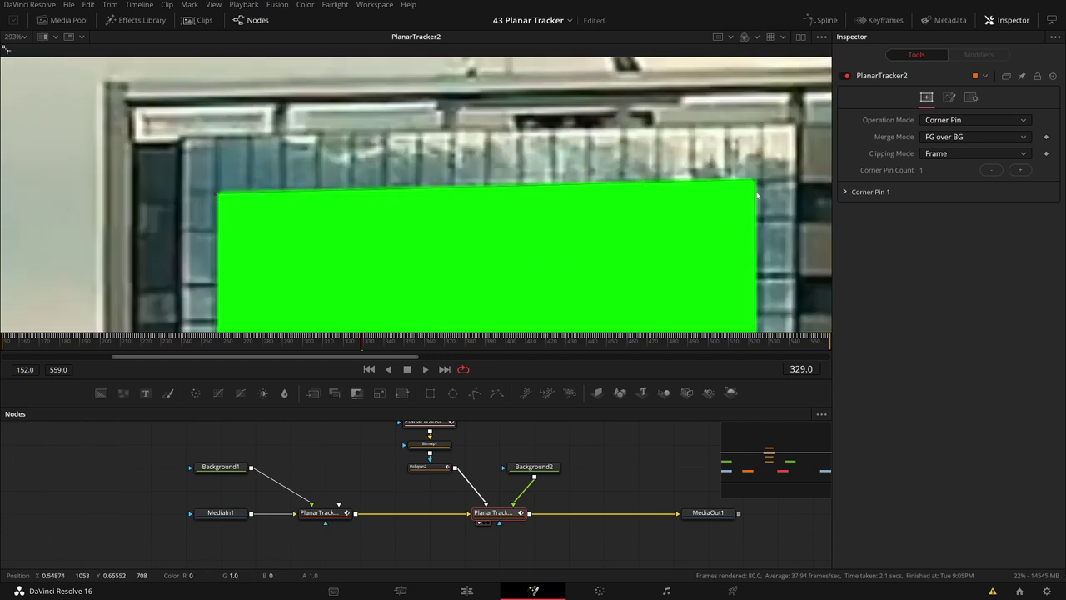
scroll(759, 185, "down", 6)
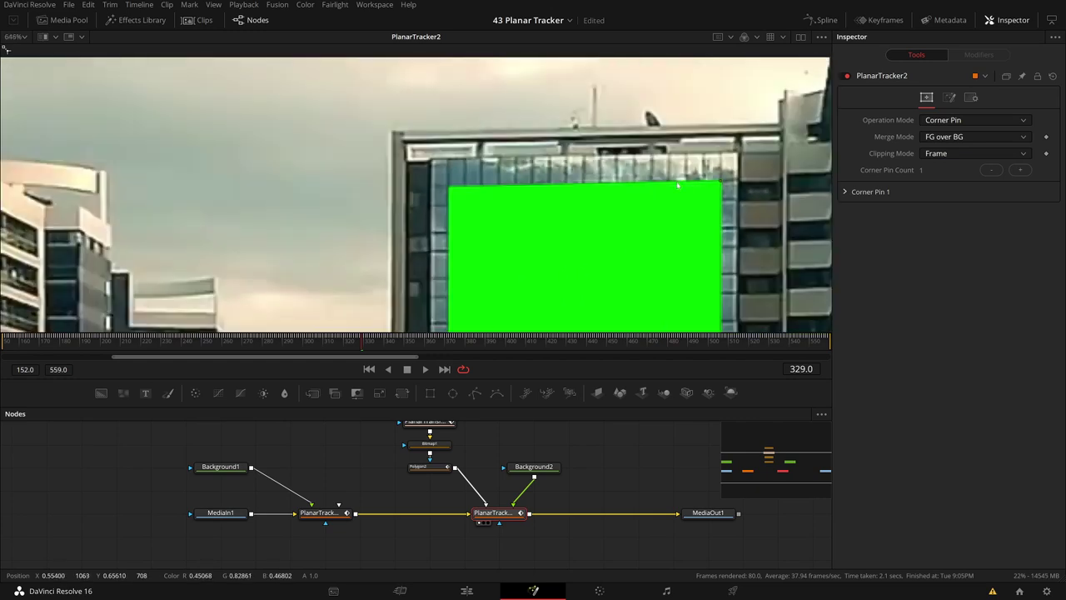
Play the composite to check how the green overlay sticks to the facade and meets the foreground building.
left_click(14, 335)
key("space")
scroll(687, 276, "up", 6)
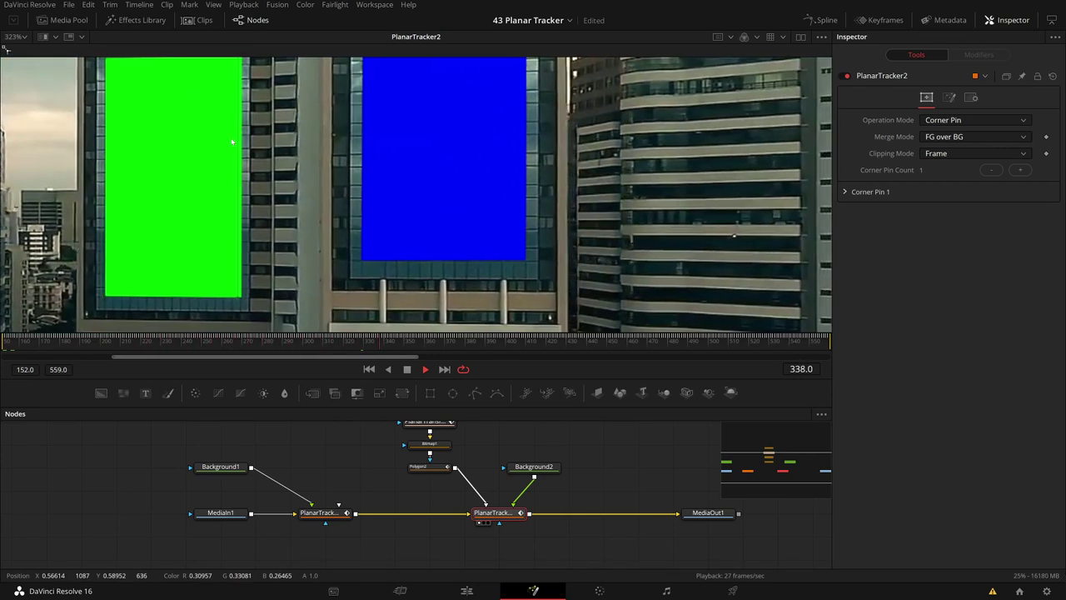
scroll(236, 140, "down", 4)
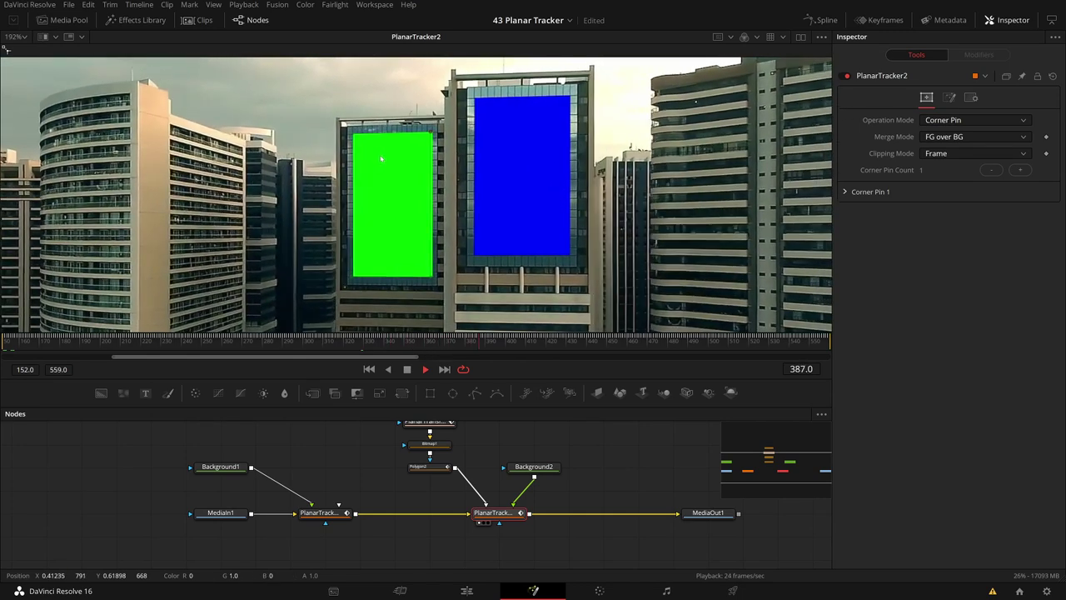
left_click_drag(310, 159, 465, 163)
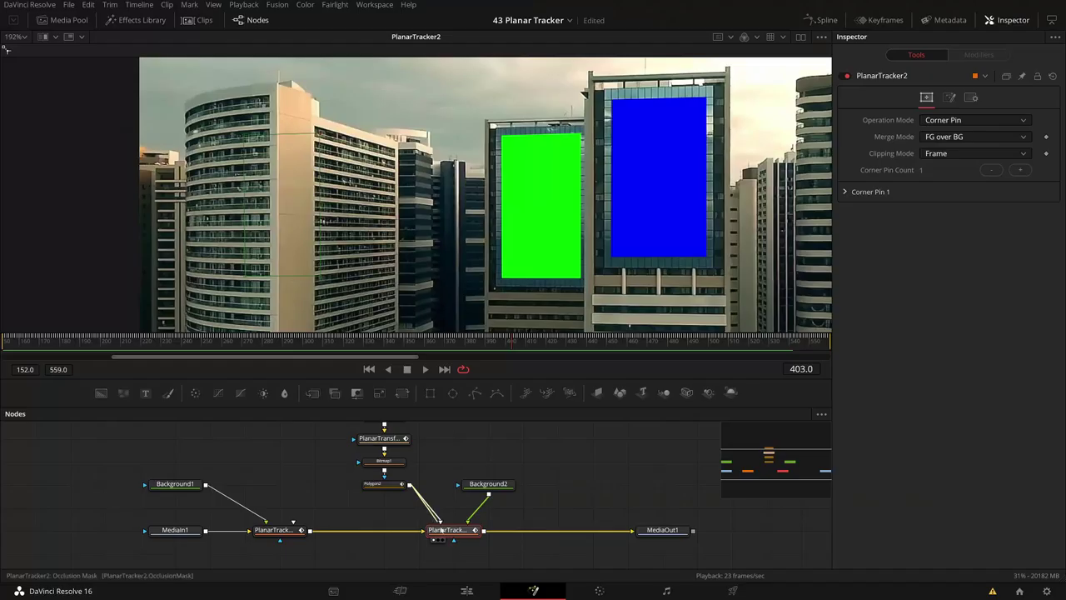
Connect the polygon mask to the second tracker's Effect Mask input and compare the mask with the tracker's output side by side at frame 386.
mouse_move(441, 529)
left_mouse_down()
mouse_move(454, 542)
mouse_move(441, 524)
left_mouse_up()
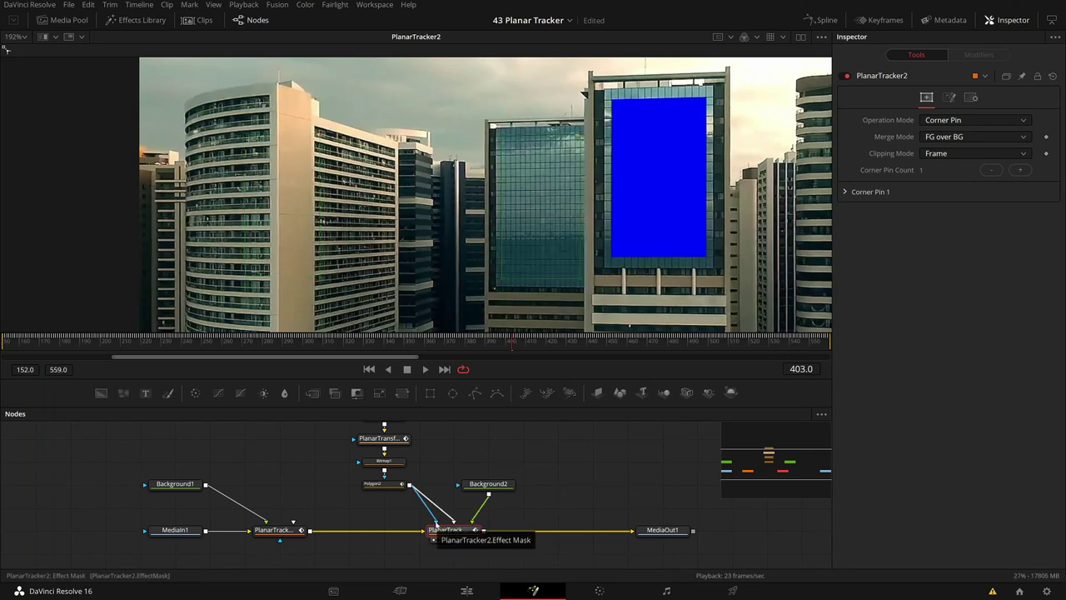
mouse_move(499, 342)
left_mouse_down()
mouse_move(404, 338)
mouse_move(486, 340)
left_mouse_up()
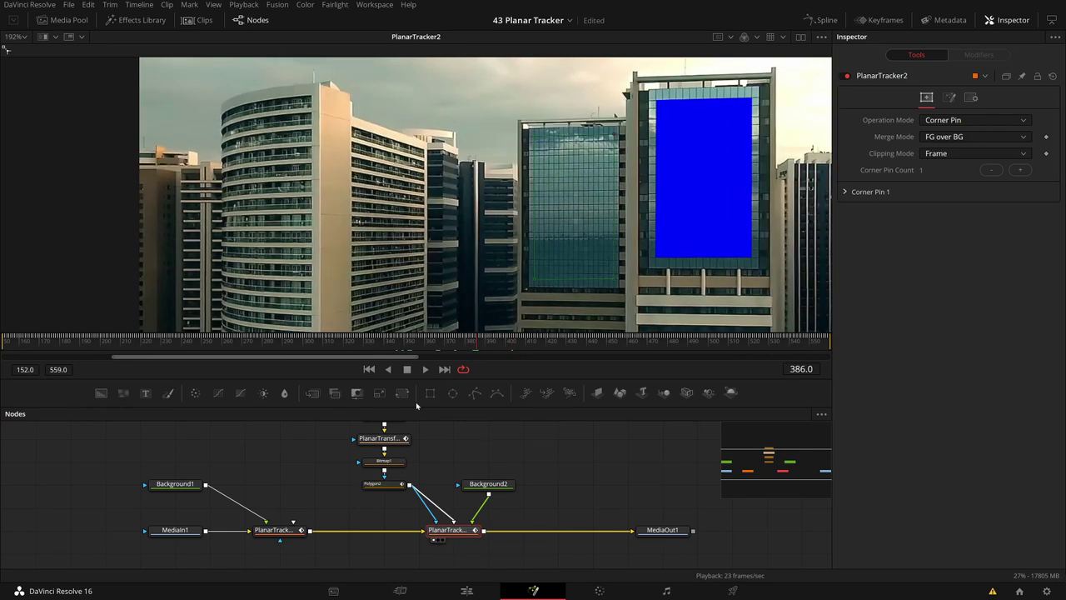
left_click(385, 484)
key("1")
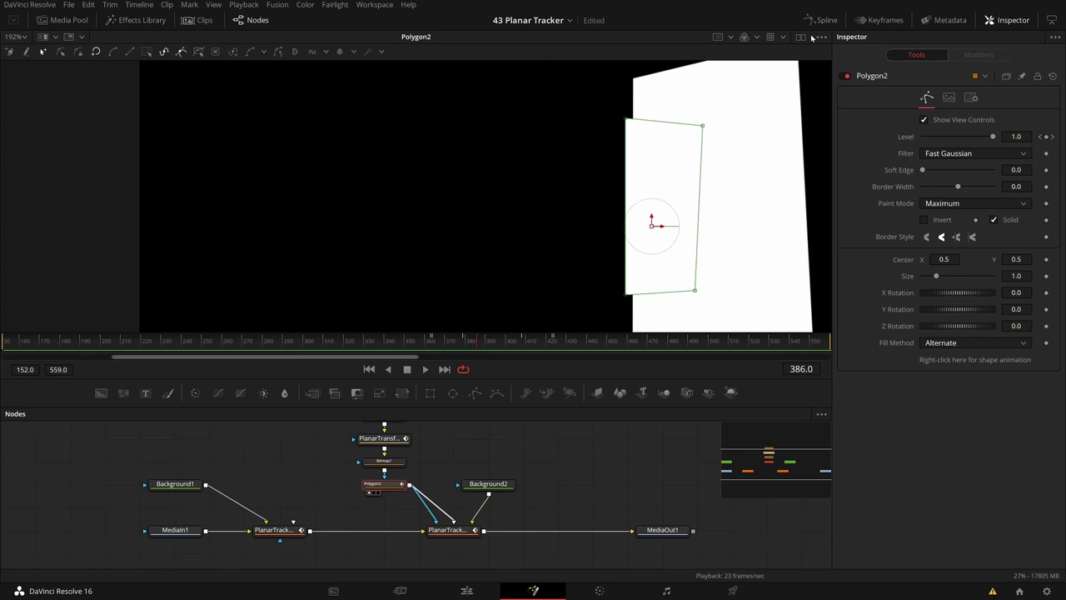
left_click(801, 37)
left_click(434, 540)
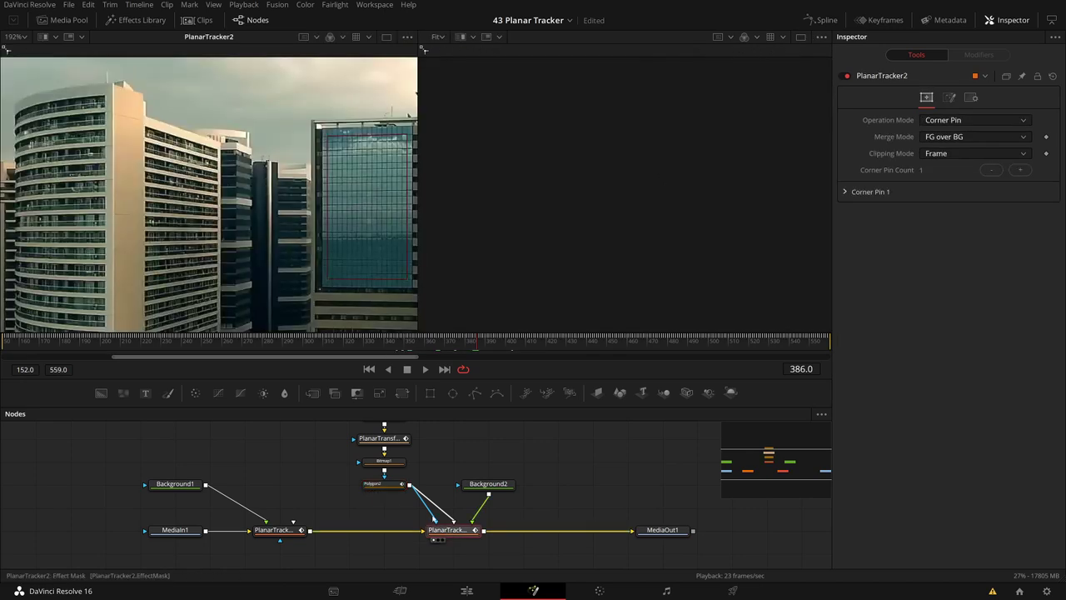
key("2")
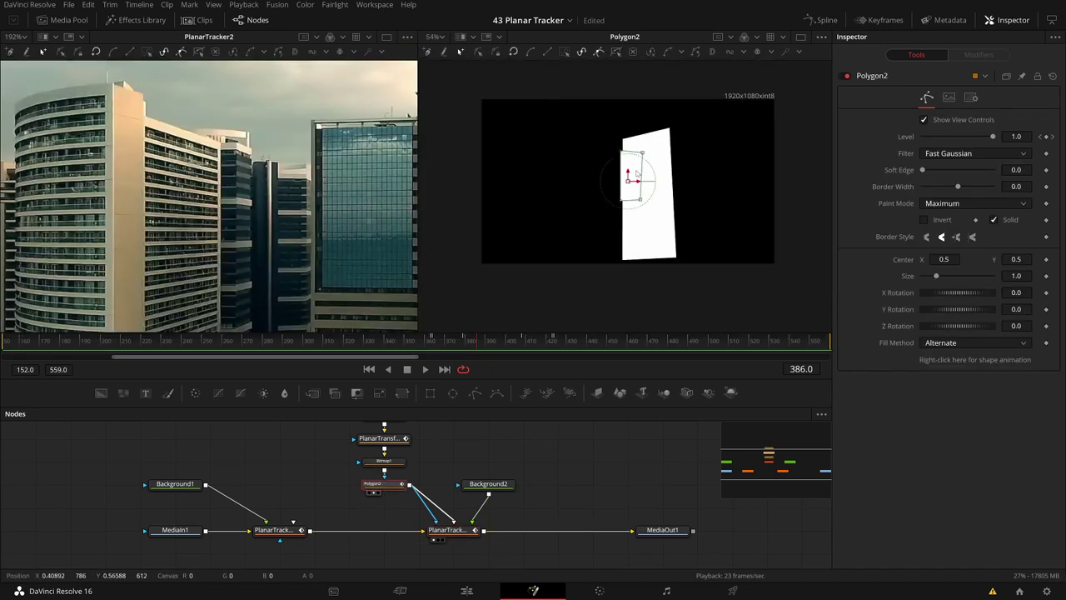
left_click_drag(368, 226, 303, 223)
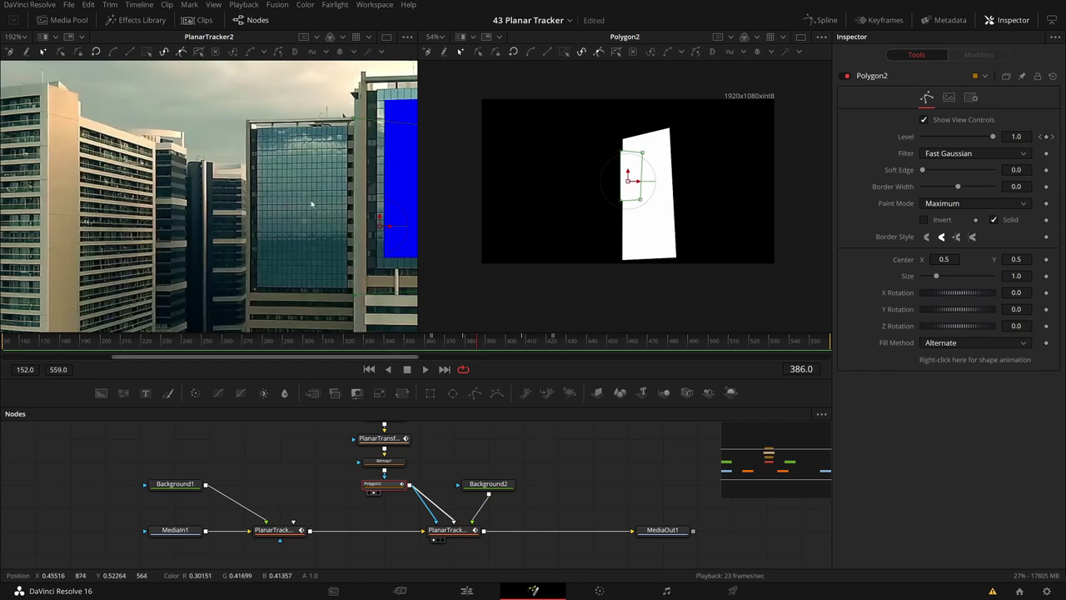
Enable Apply Mask Inverted in the second tracker's settings.
left_click(450, 530)
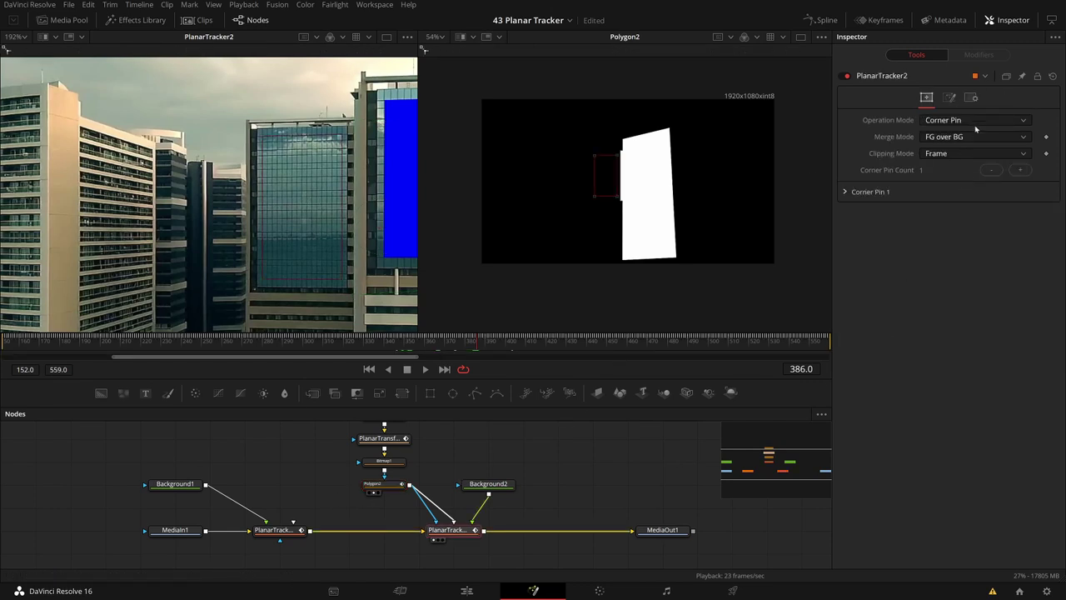
left_click(972, 97)
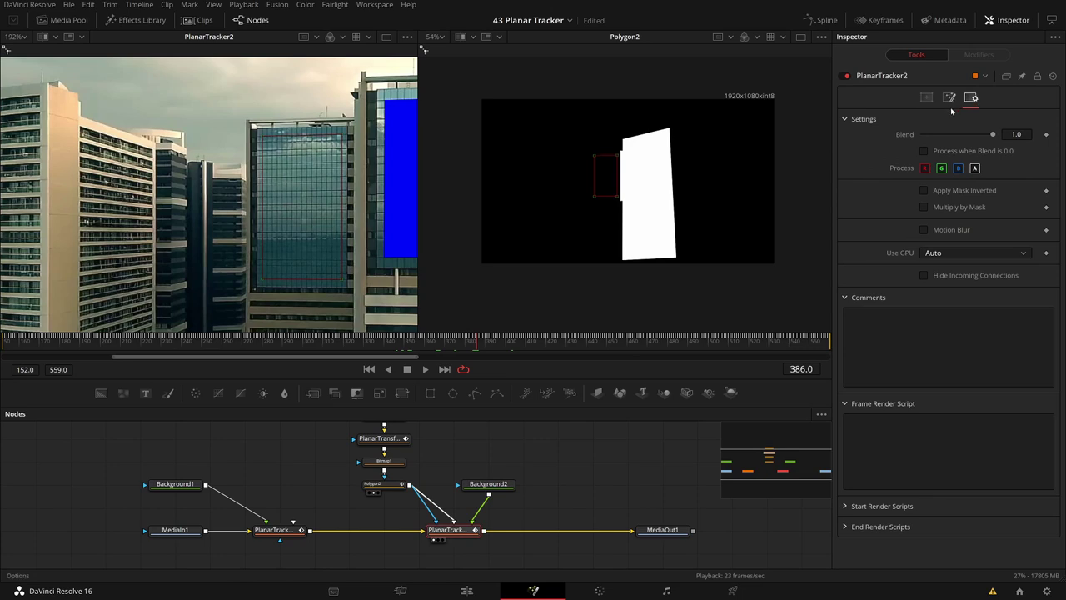
left_click(923, 191)
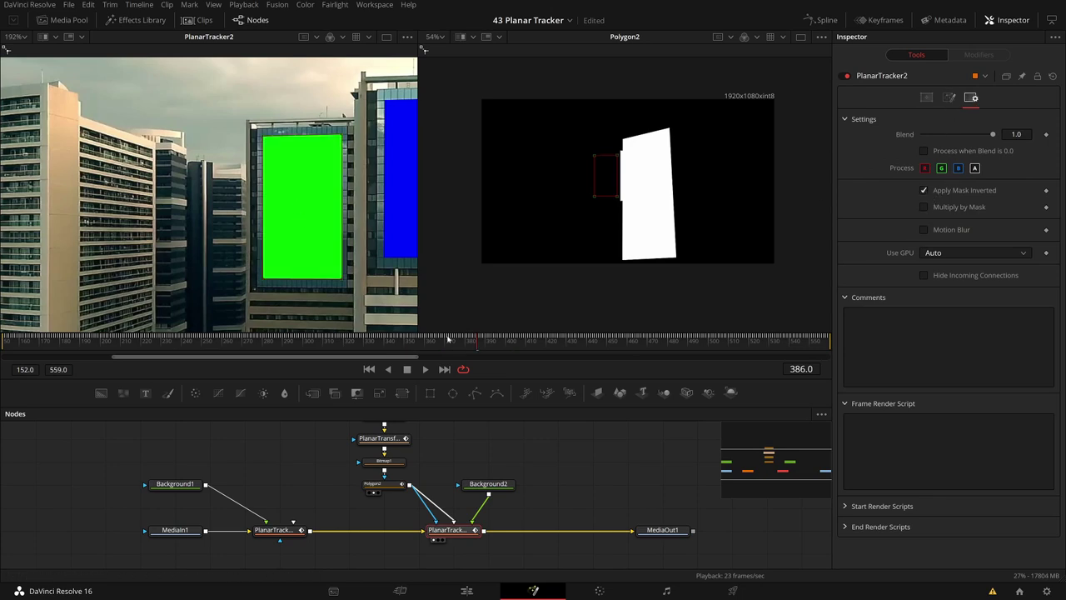
Play the composite in both viewers, then in a single viewer, to check the overlay's masking behind the foreground building.
left_click_drag(400, 348, 374, 345)
left_click_drag(356, 193, 116, 191)
key("space")
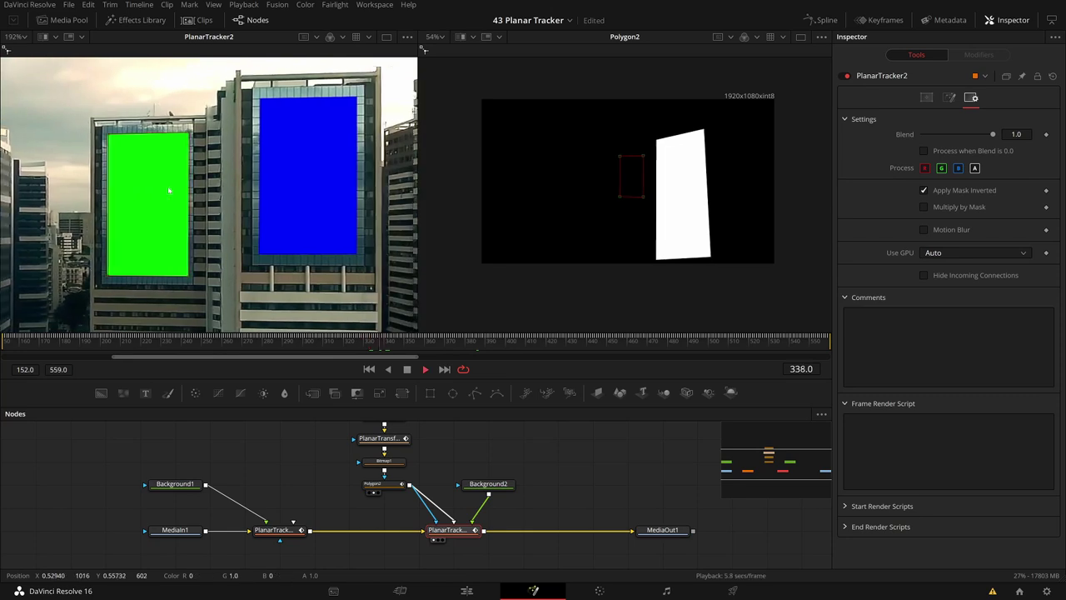
scroll(164, 182, "up", 2)
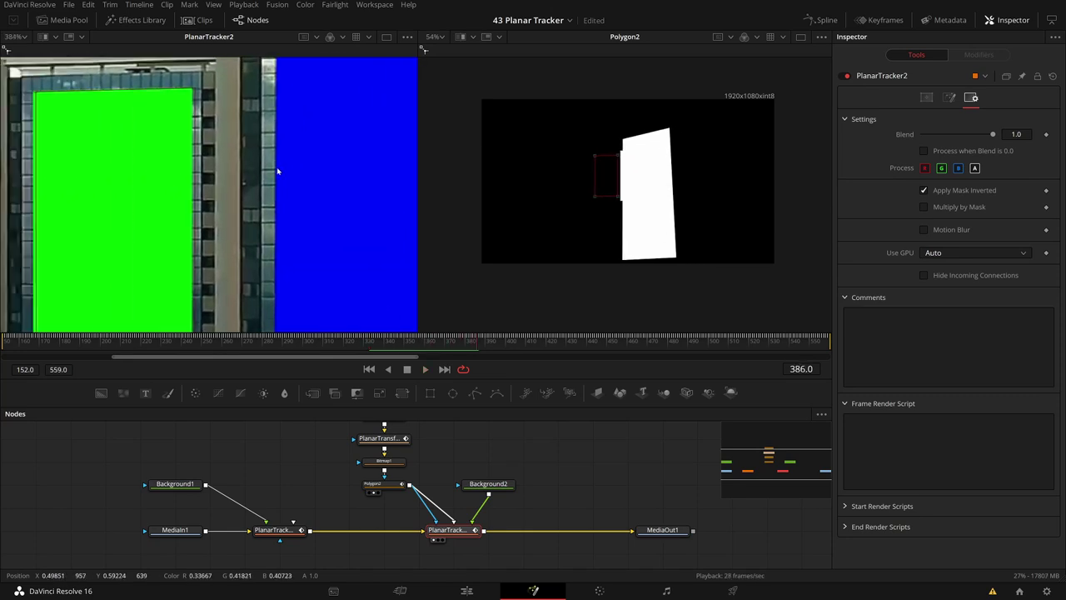
key("space")
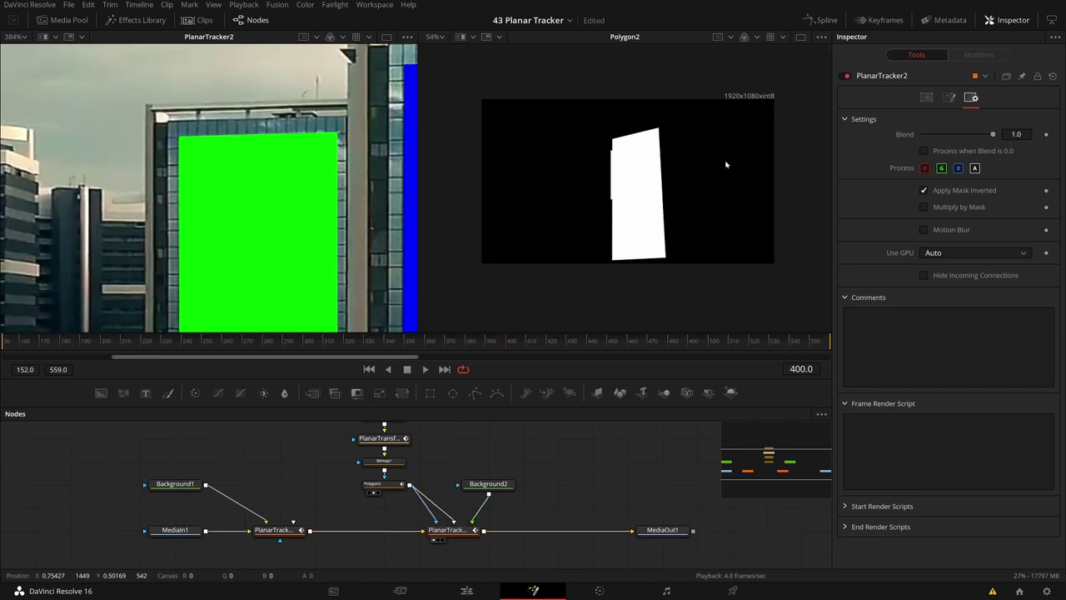
key("grave")
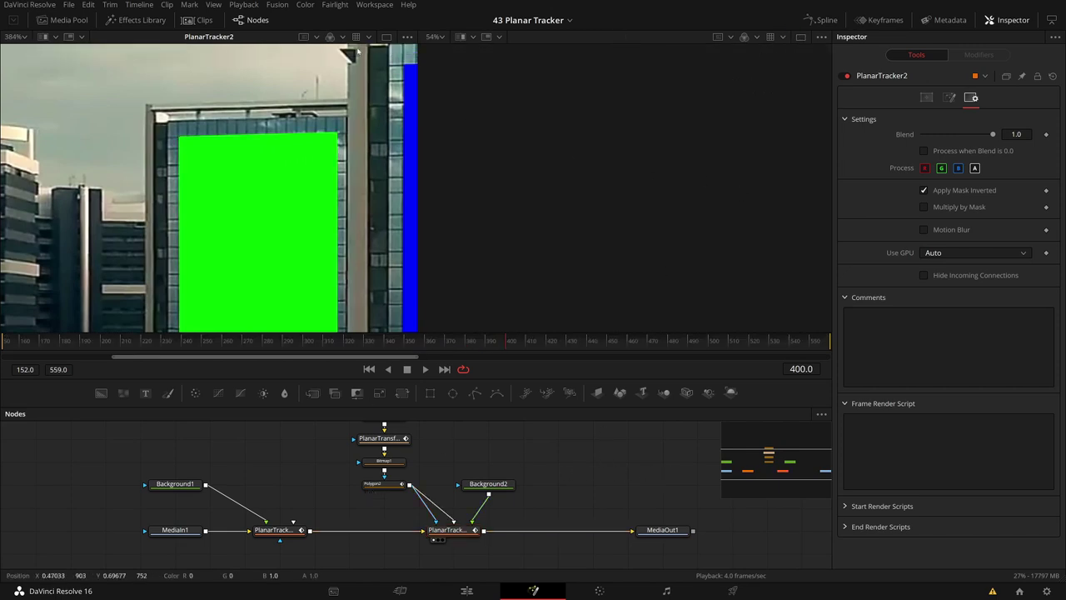
left_click(386, 34)
key("space")
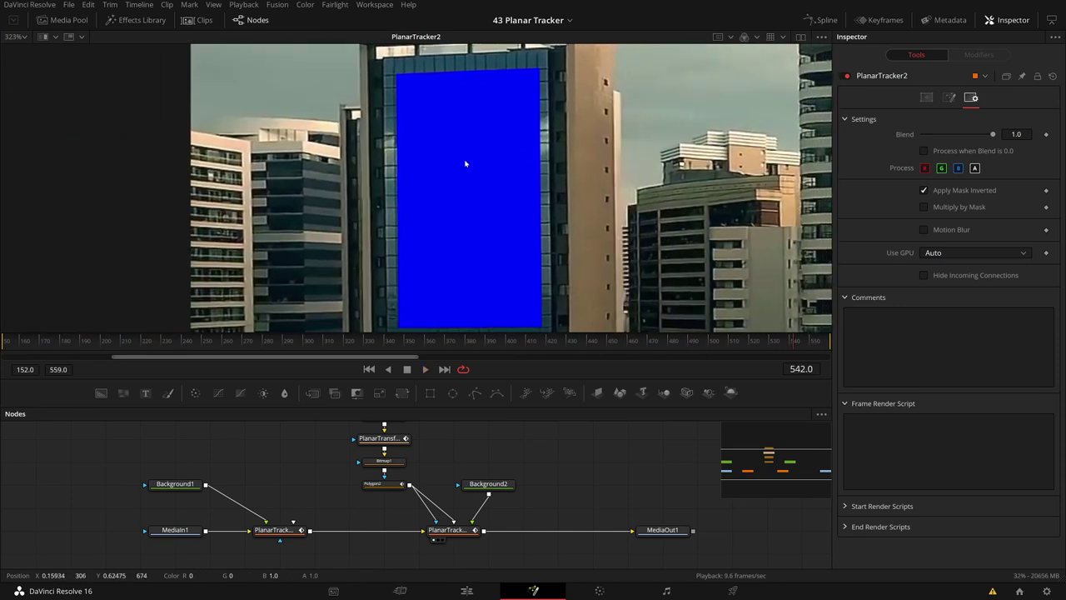
At frame 482, keyframe all four corner positions of the second tracker's Corner Pin 1.
left_click_drag(776, 346, 535, 332)
left_click_drag(648, 321, 755, 350)
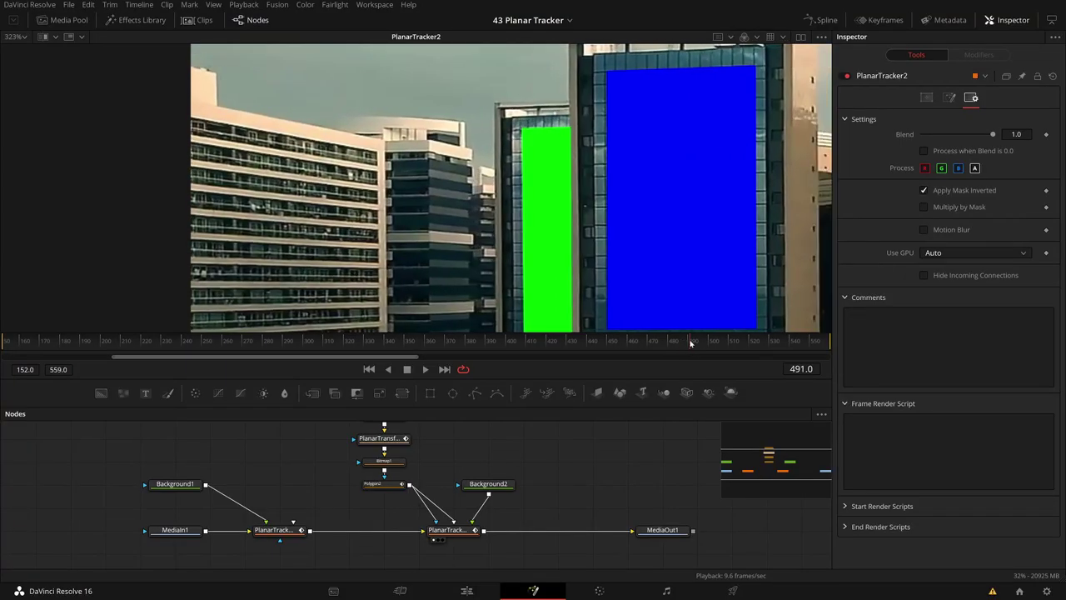
mouse_move(689, 342)
left_mouse_down()
mouse_move(732, 343)
mouse_move(673, 341)
left_mouse_up()
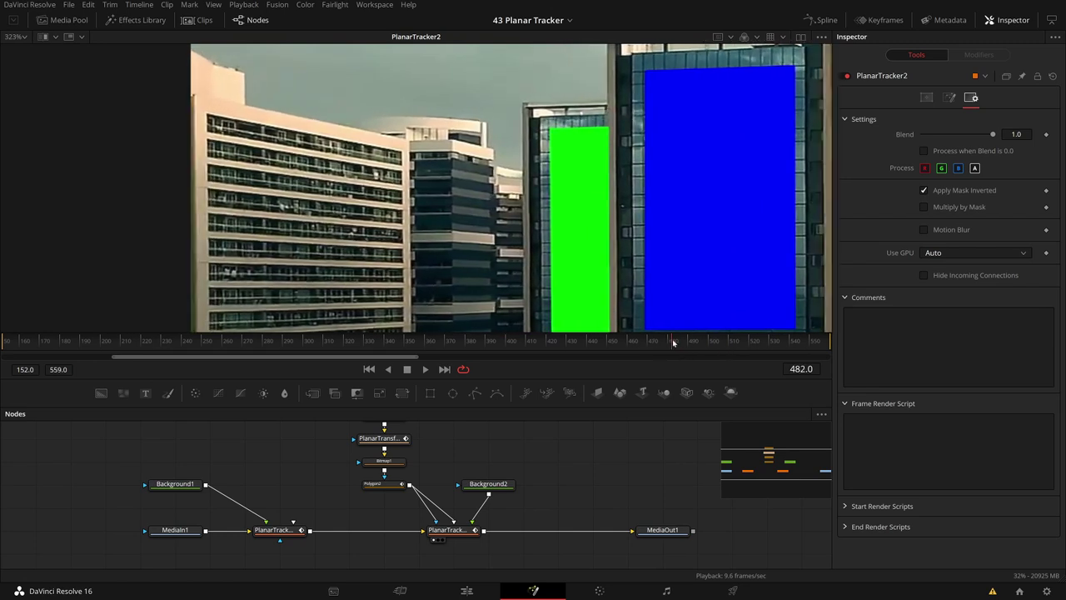
left_click(447, 530)
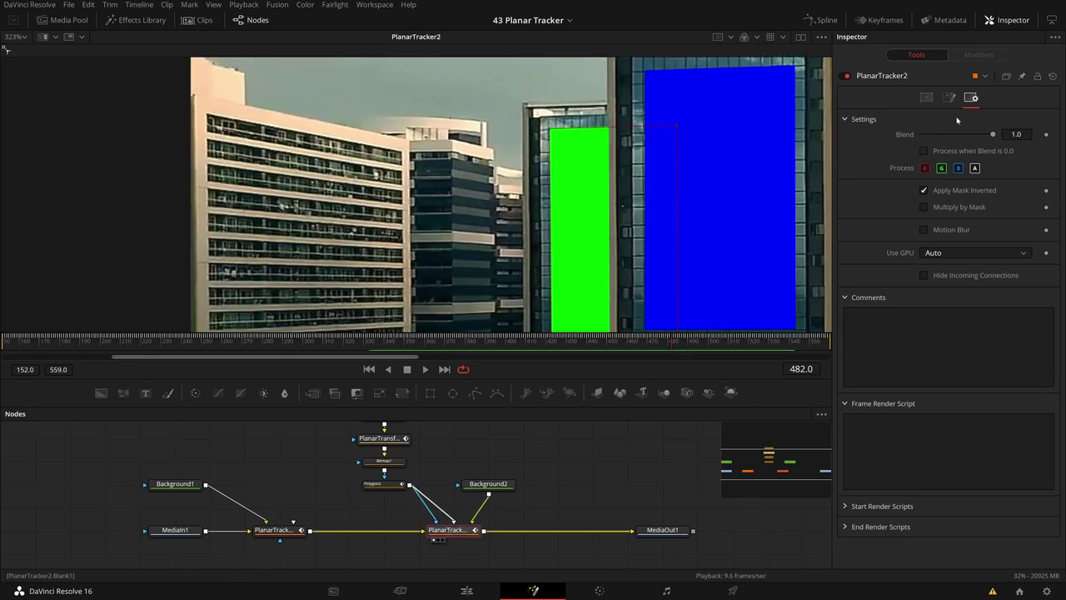
left_click(926, 97)
left_click(846, 192)
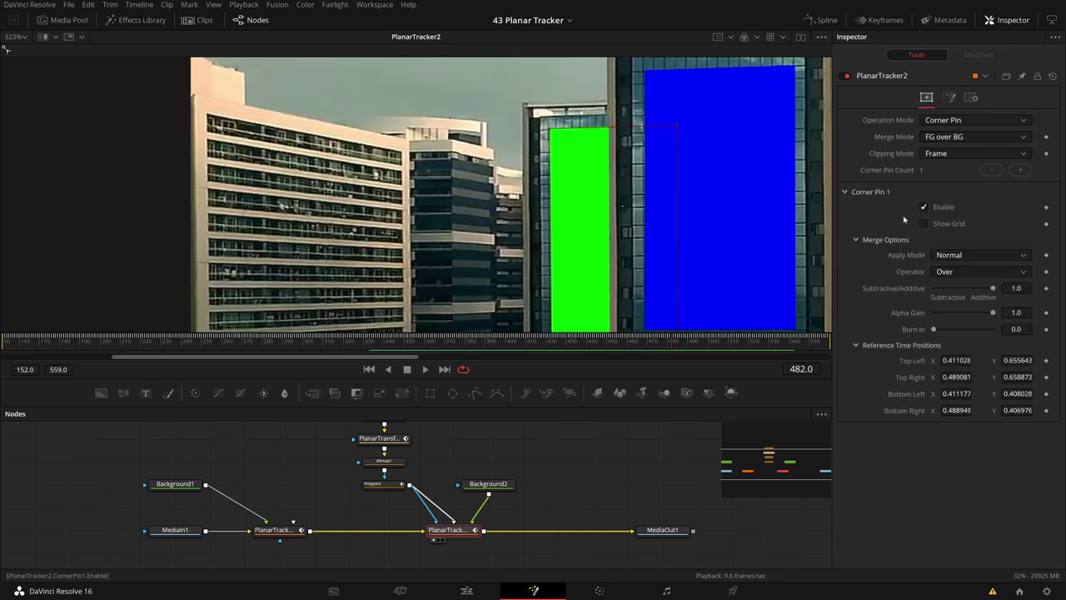
left_click(1046, 359)
left_click(1046, 376)
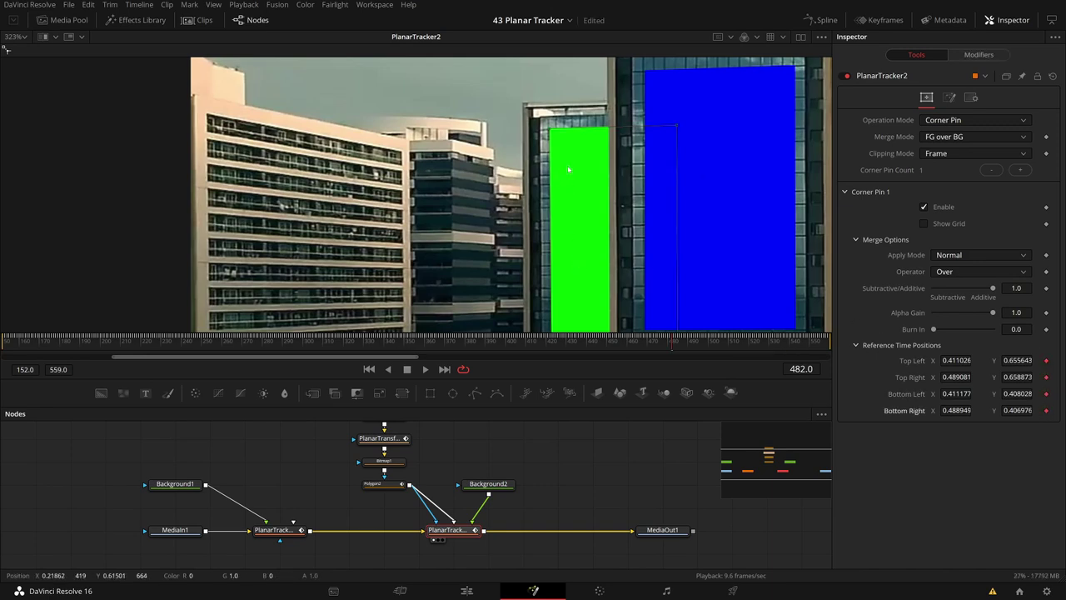
At frame 533, reposition the second tracker's upper pin corners on the rear building: top left about 0.4107, 0.6525 and top right about 0.4897, 0.6534.
scroll(568, 169, "up", 6)
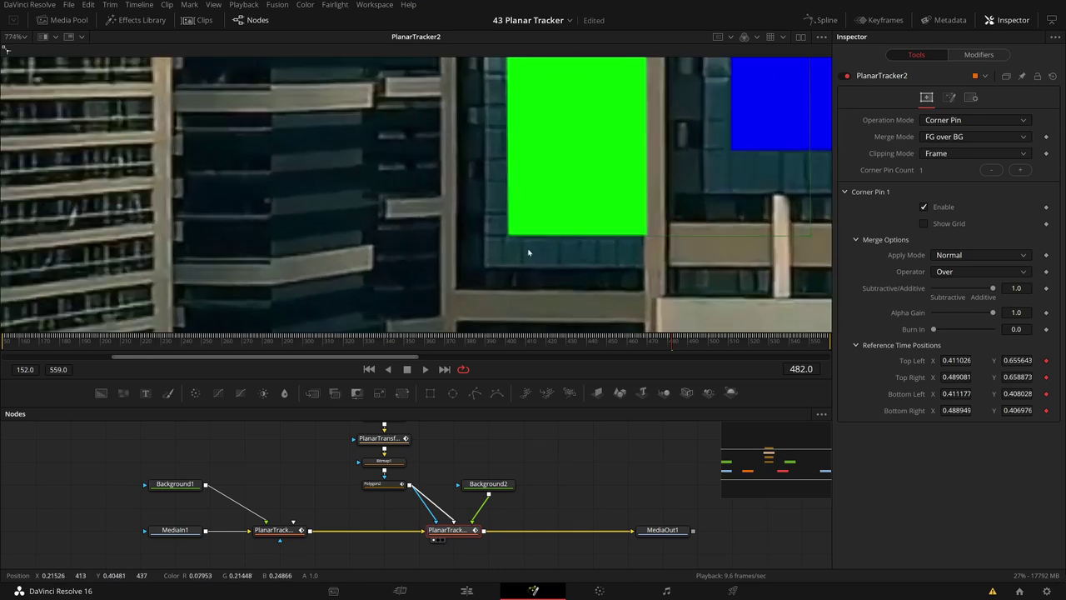
scroll(521, 240, "down", 6)
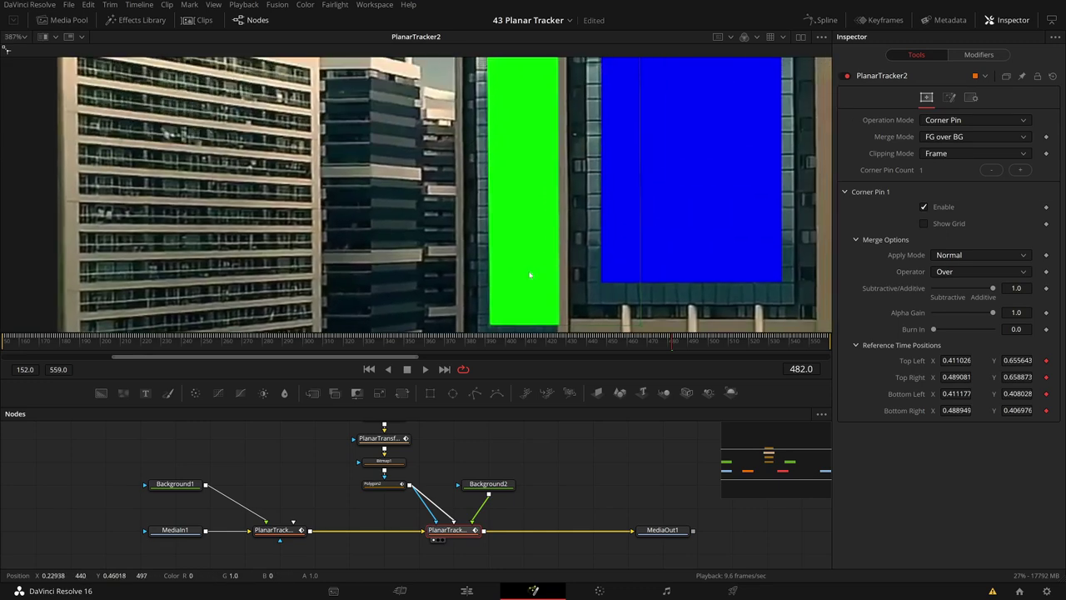
left_click_drag(676, 343, 775, 345)
scroll(439, 207, "up", 6)
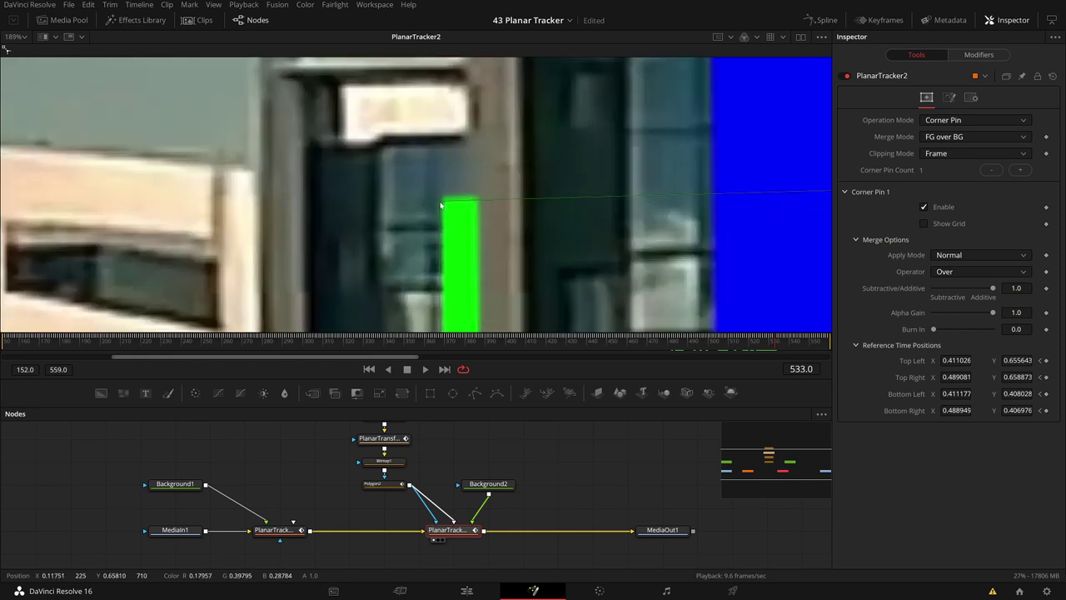
left_click_drag(440, 202, 436, 219)
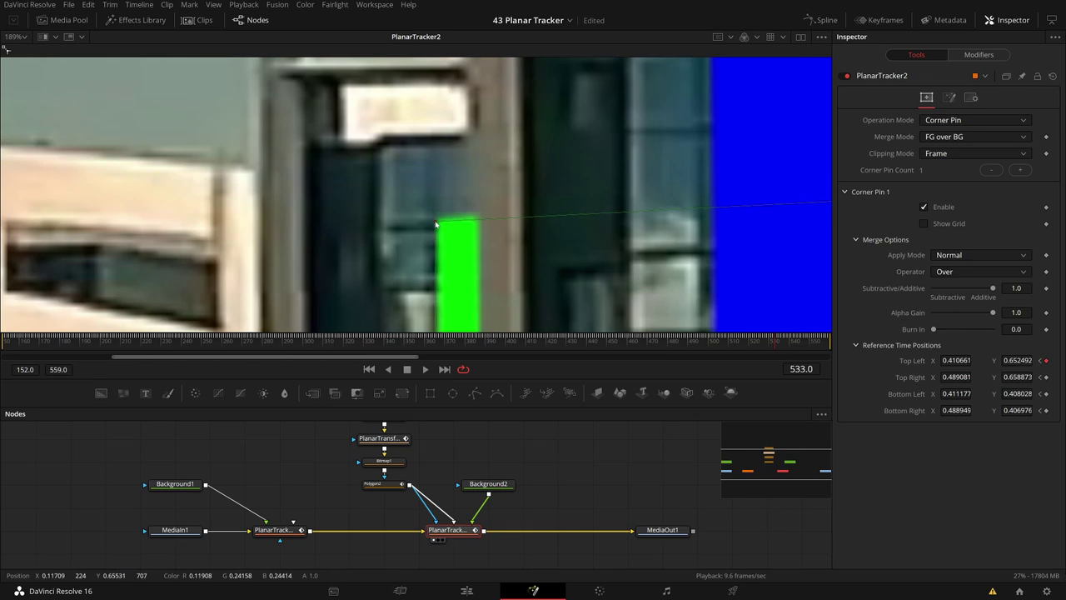
scroll(461, 217, "down", 5)
scroll(461, 217, "down", 4)
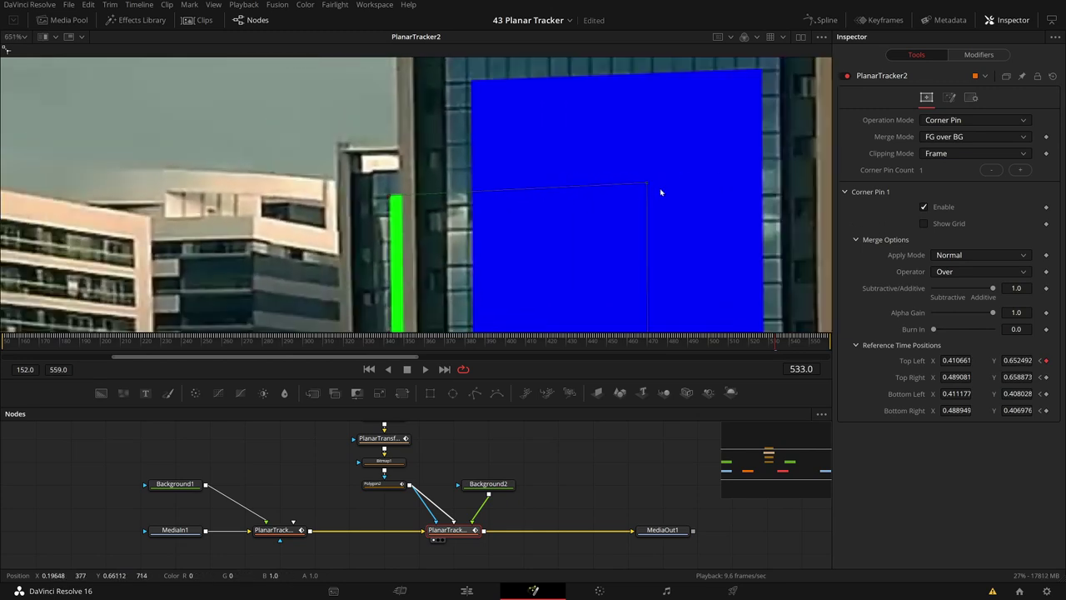
left_click_drag(648, 192, 649, 194)
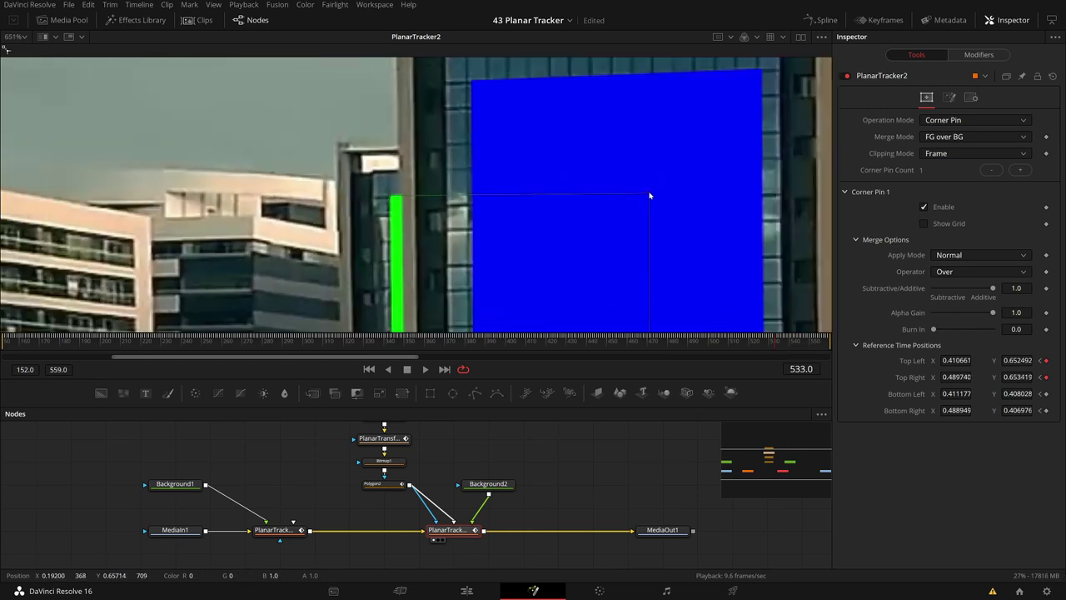
At frame 533, reposition the lower pin corners: bottom left about 0.4110, 0.4089 and bottom right about 0.4890, 0.4073.
left_click_drag(434, 157, 445, 17)
left_click_drag(420, 313, 438, 109)
scroll(434, 240, "up", 2)
left_click_drag(420, 258, 418, 255)
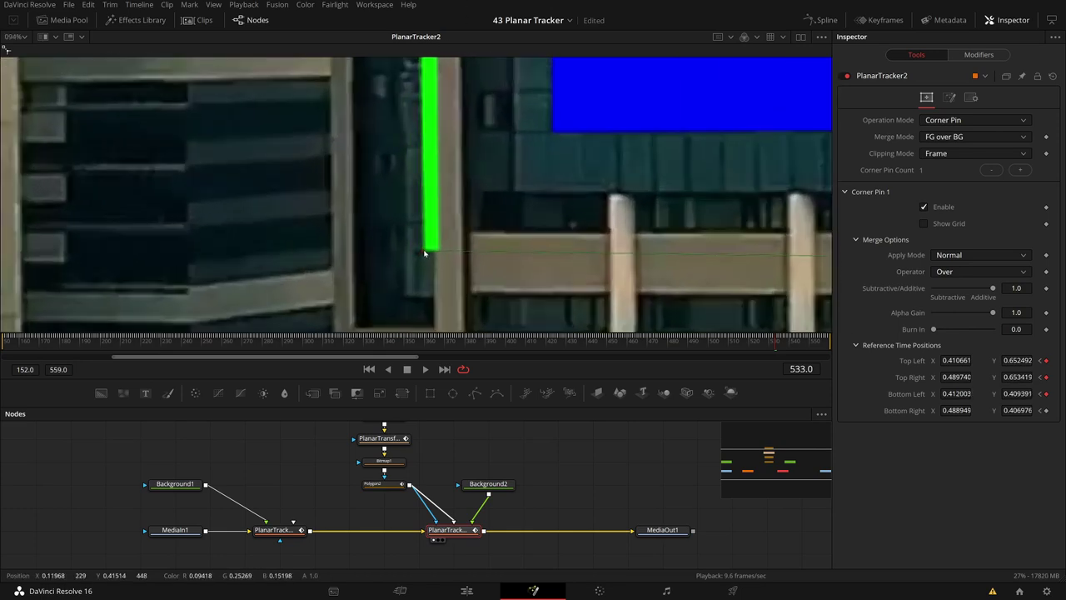
left_click_drag(544, 250, 350, 248)
left_click_drag(651, 257, 652, 256)
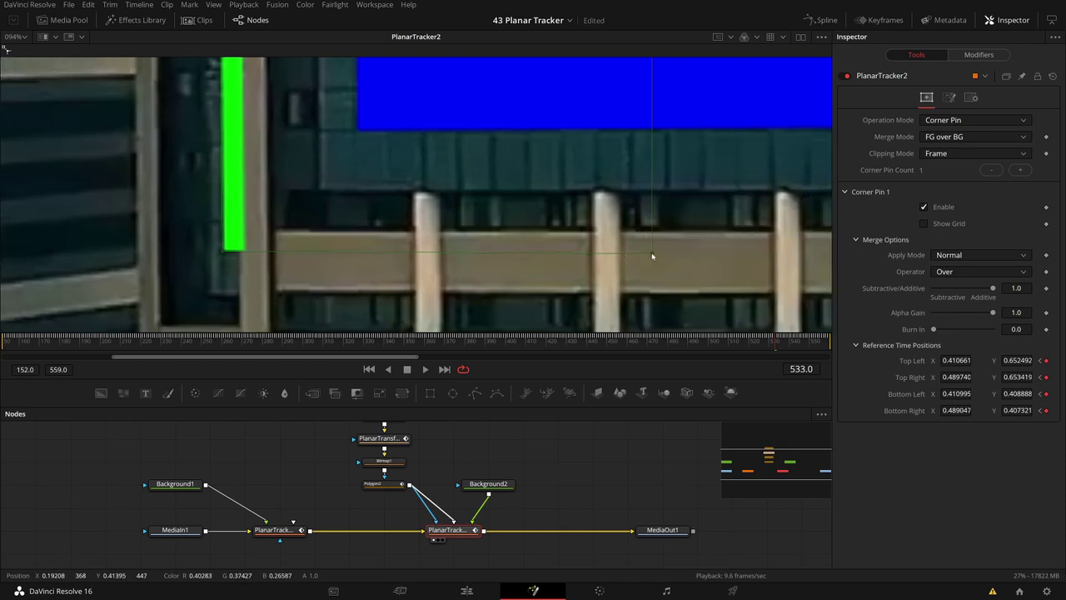
scroll(542, 238, "down", 6)
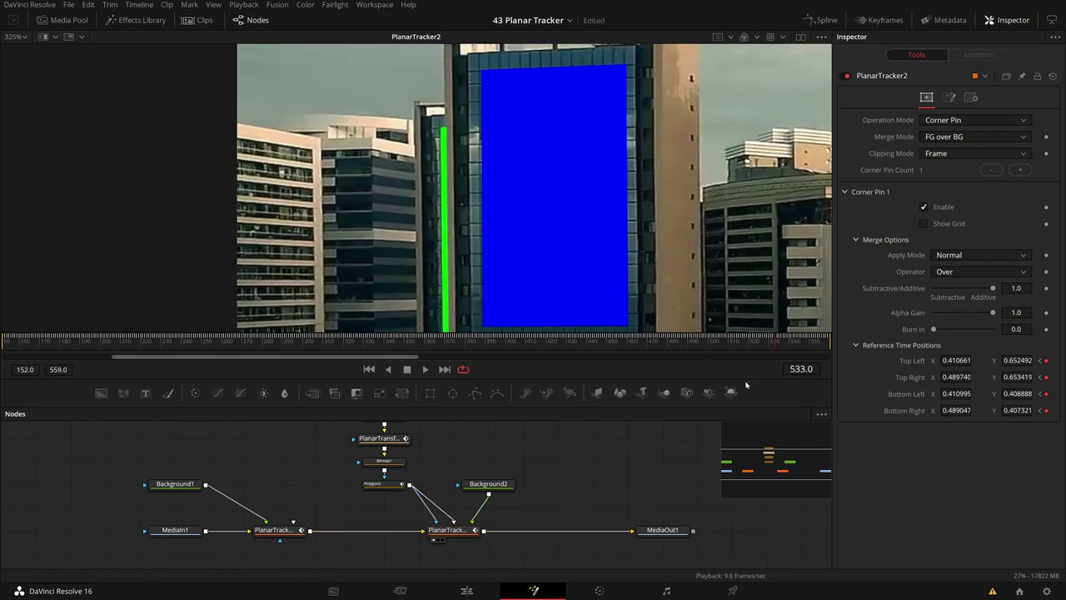
Play back the frames around 510 to check how the green overlay follows the rear building between the corner keyframes.
left_click(730, 340)
scroll(401, 214, "up", 4)
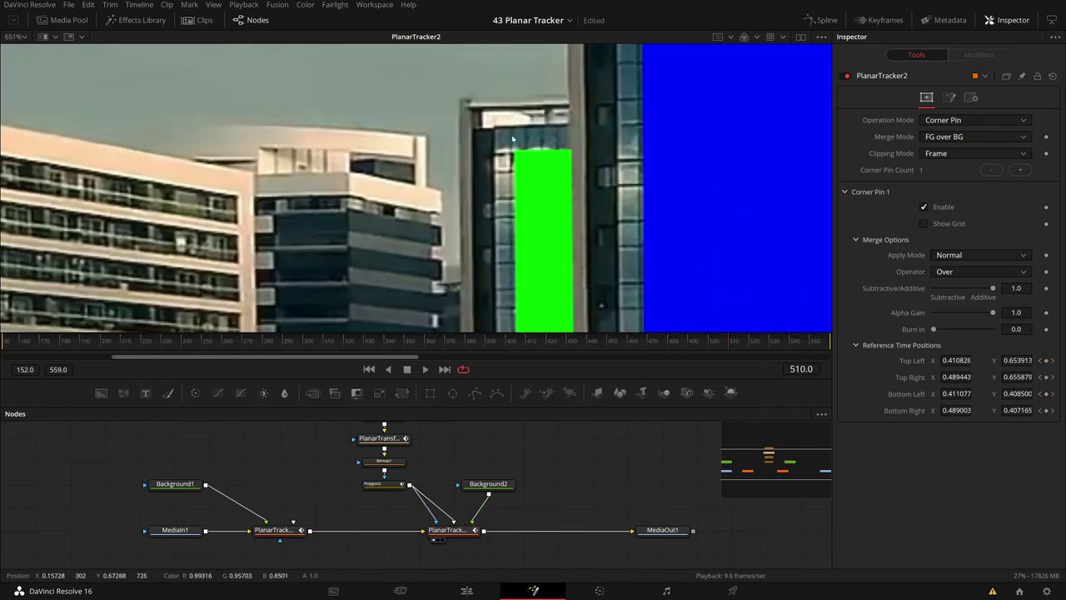
key("space")
left_click_drag(634, 340, 610, 339)
key("space")
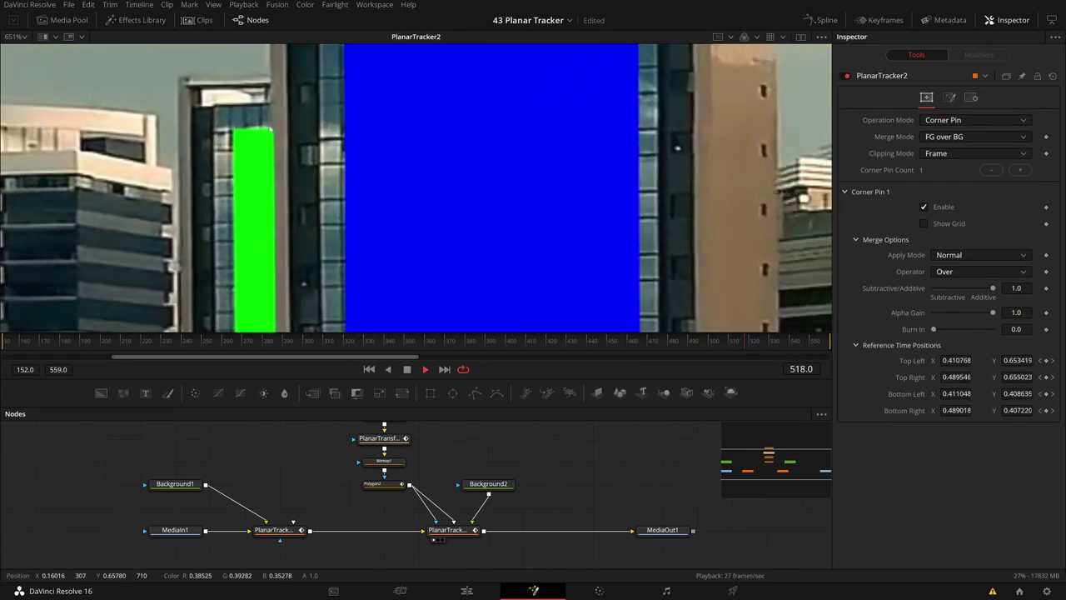
key("space")
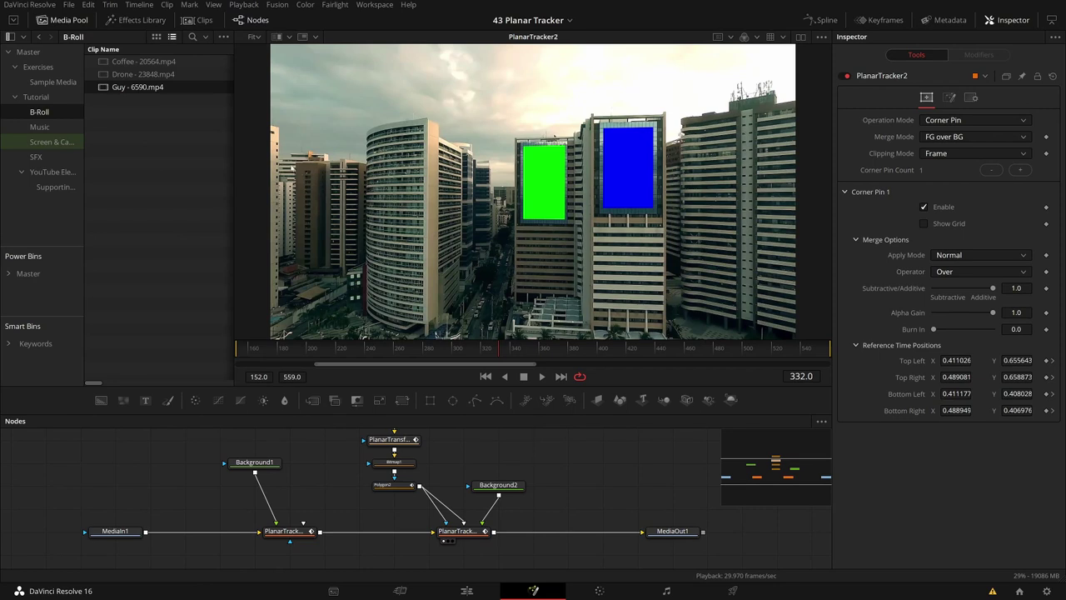
Add the clip Guy - 6590.mp4 from the B-Roll bin to the node graph and display it in the viewer.
left_click_drag(137, 87, 150, 461)
left_click(72, 21)
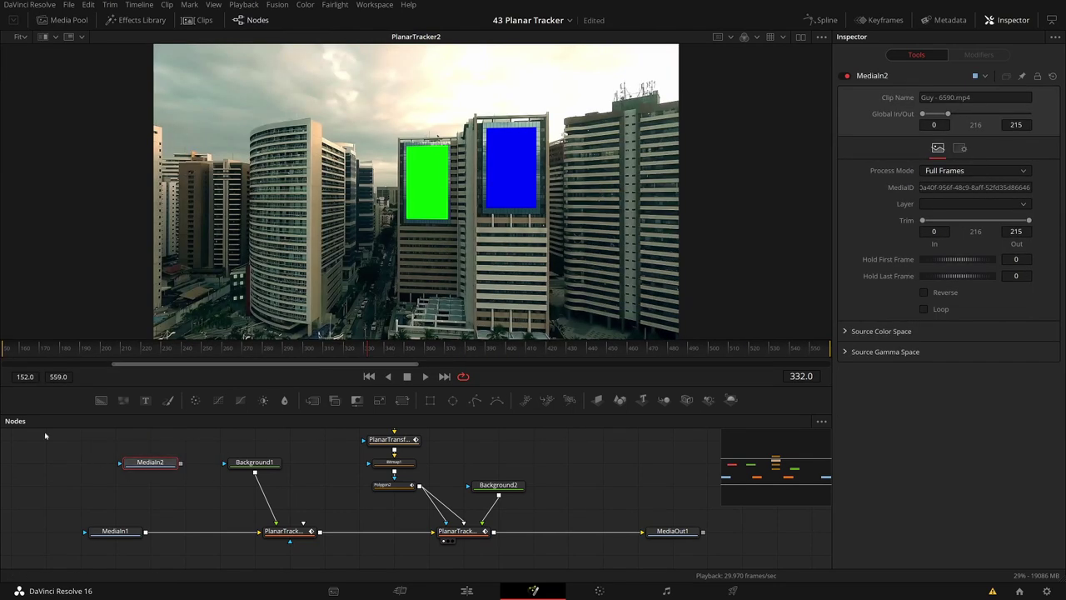
key("1")
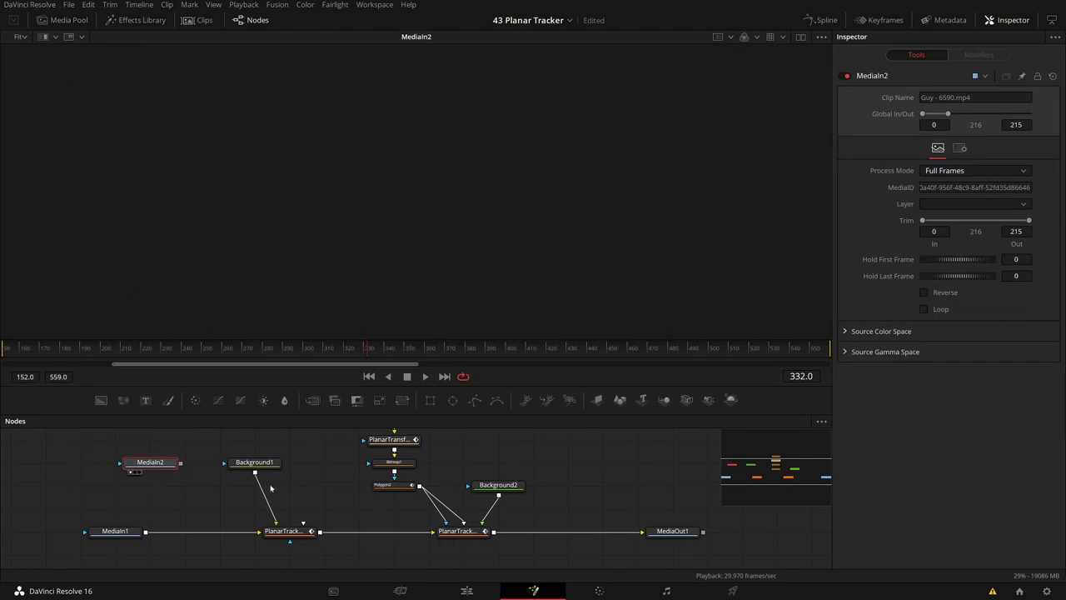
Show the MediaOut1 output in a second viewer beside the new clip and scrub through the composition to compare them.
left_click(800, 36)
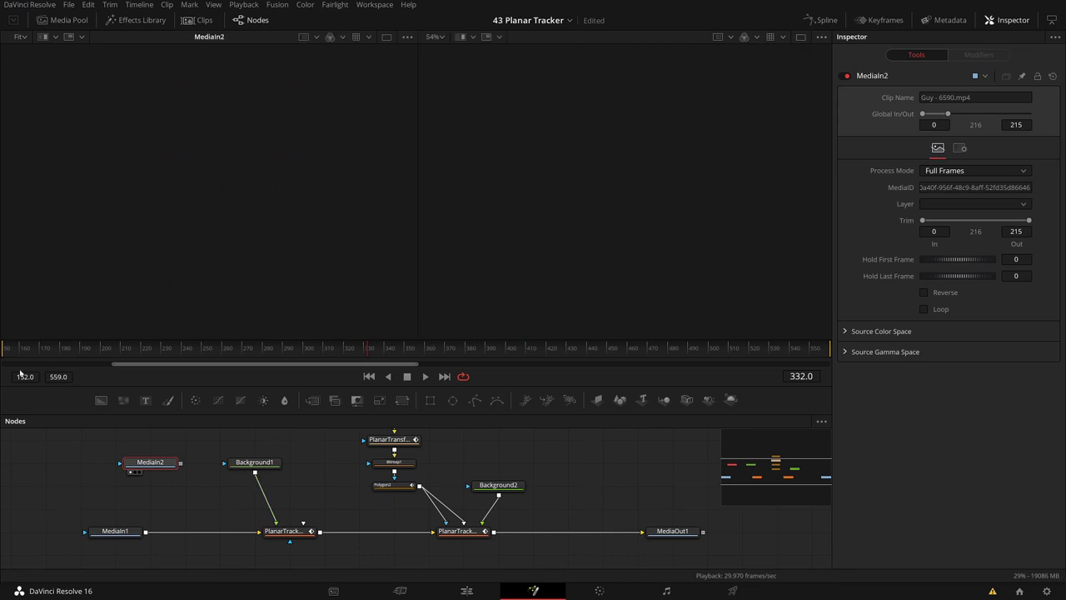
left_click(464, 532)
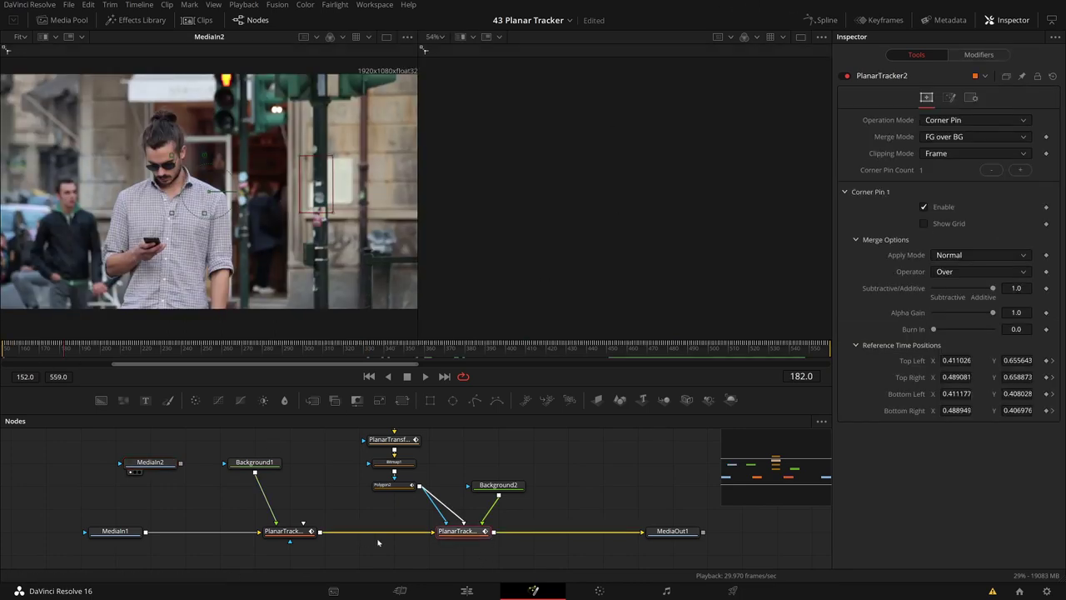
left_click(672, 532)
key("2")
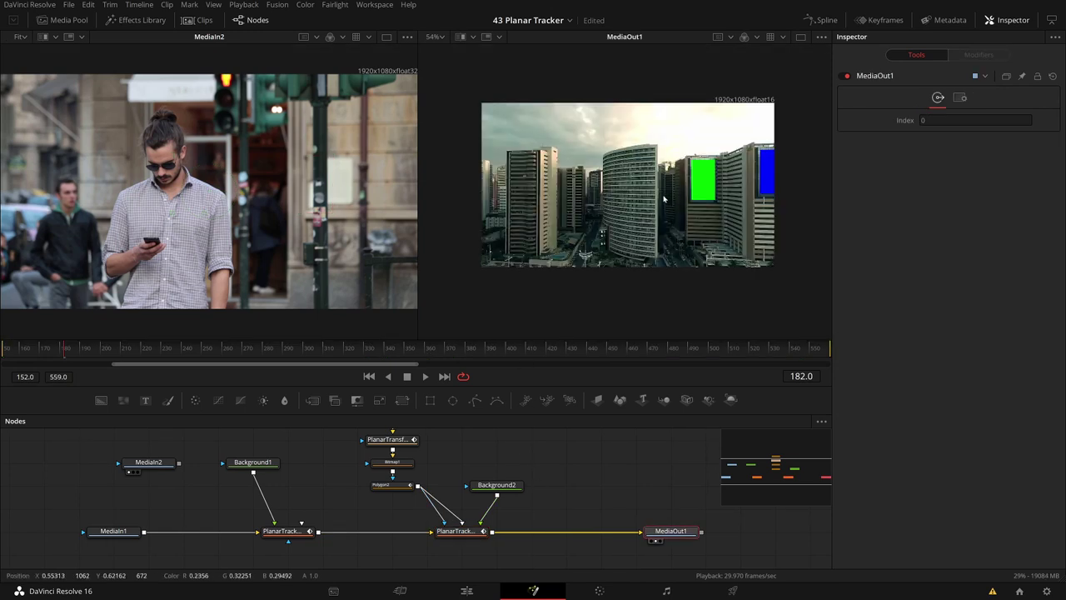
left_click(479, 350)
left_click_drag(479, 352, 90, 350)
Set the new clip's Global In to 50 and Global Out to 1127, enable Loop, and check it across the timeline.
left_click(147, 462)
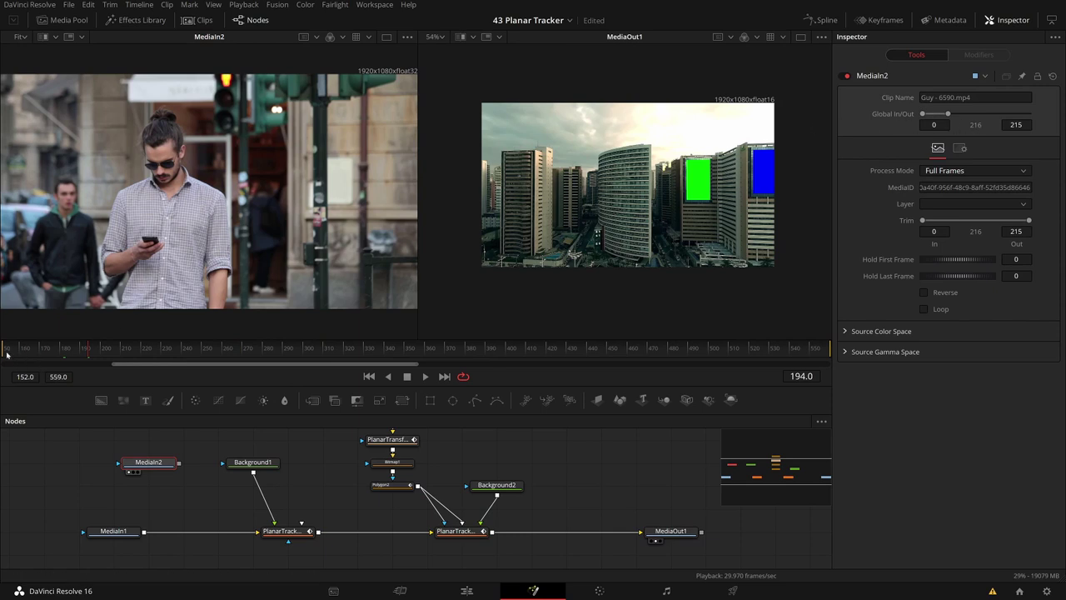
left_click_drag(11, 351, 3, 351)
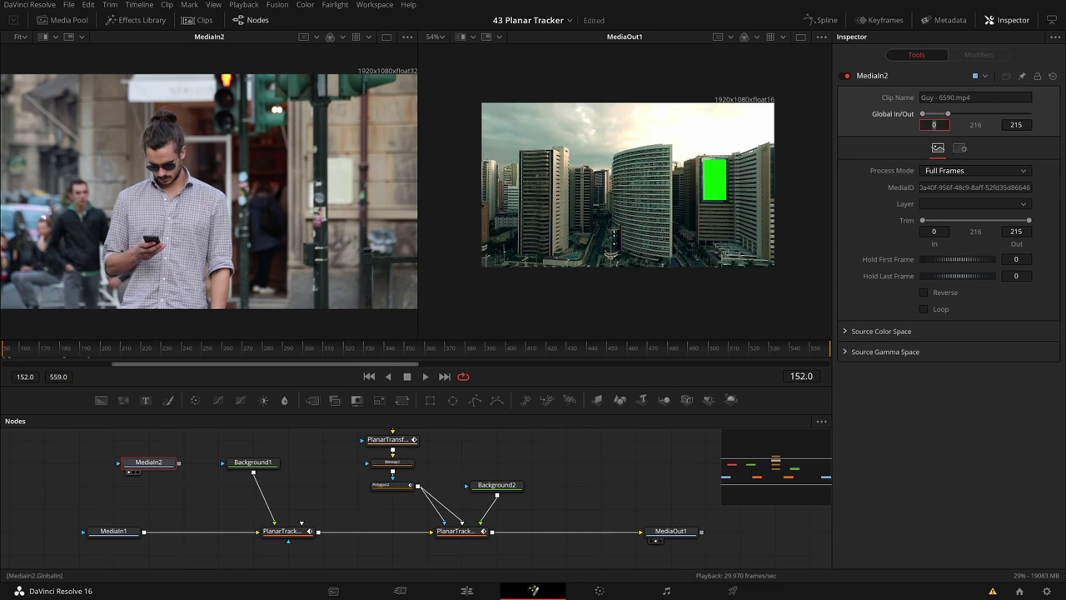
key("Return")
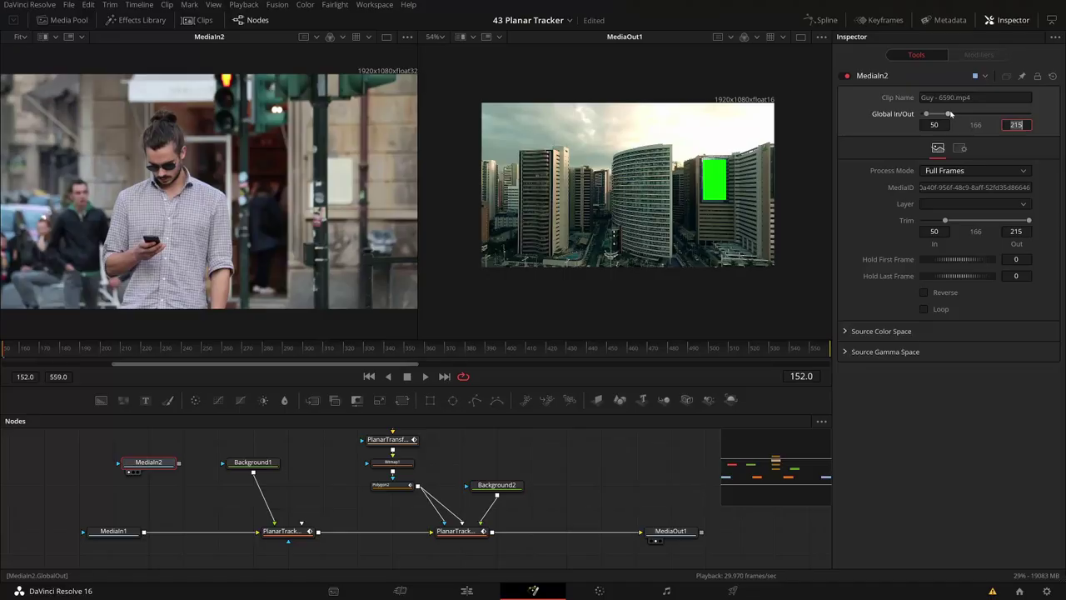
left_click_drag(1015, 124, 1058, 124)
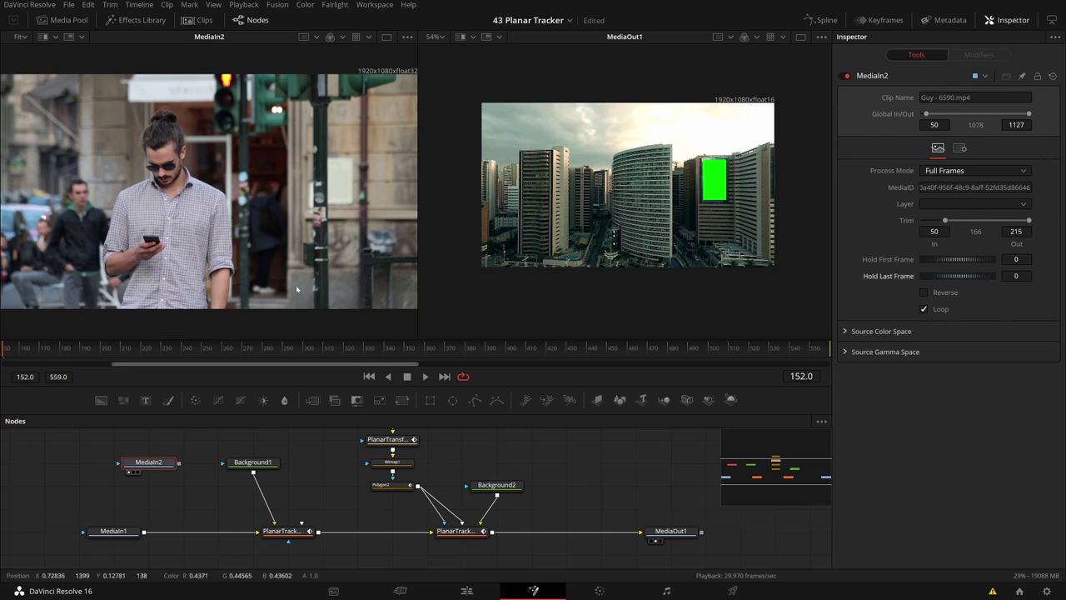
left_click_drag(287, 354, 3, 350)
left_click_drag(631, 210, 642, 217)
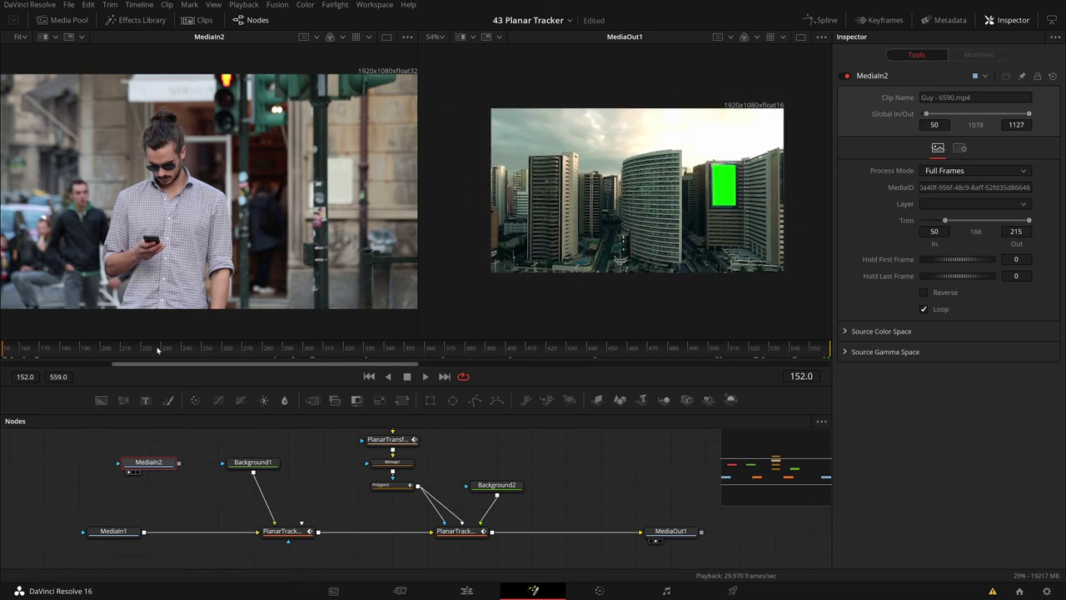
Connect MediaIn2 to the first planar tracker in place of Background1, delete Background1, and inspect the front building at frame 361.
mouse_move(147, 464)
left_mouse_down()
mouse_move(109, 468)
mouse_move(146, 463)
left_mouse_up()
left_click_drag(263, 518, 275, 523)
left_click(252, 462)
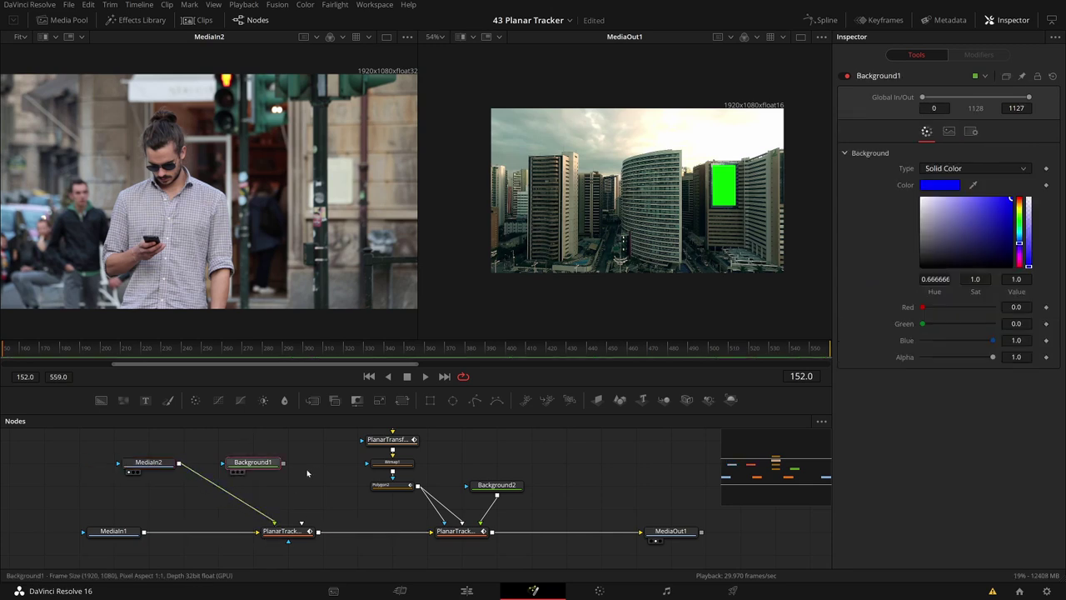
key("Delete")
left_click_drag(385, 349, 426, 351)
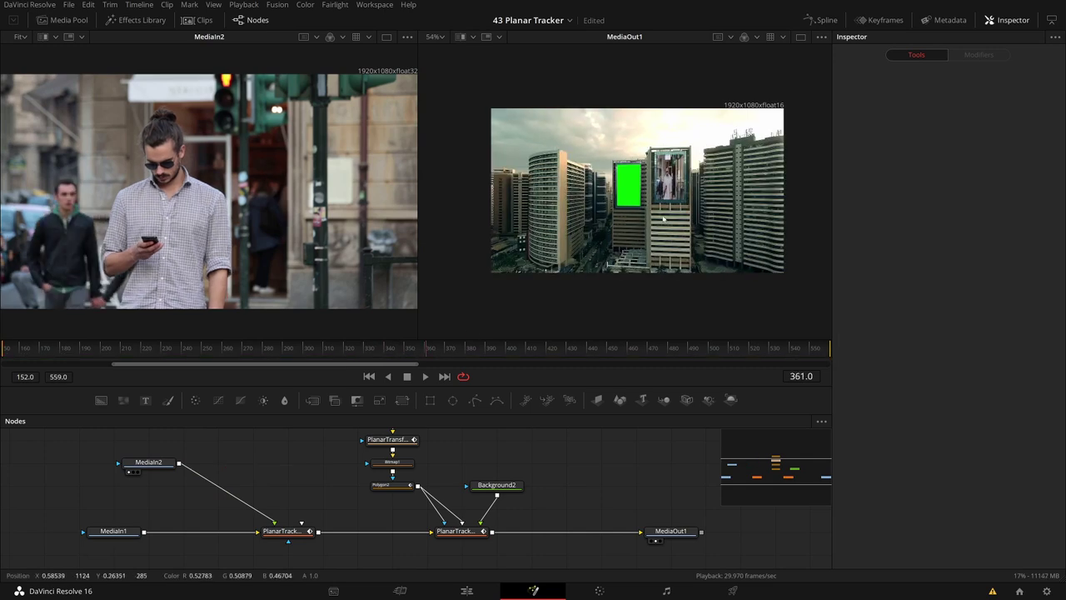
scroll(663, 218, "up", 5)
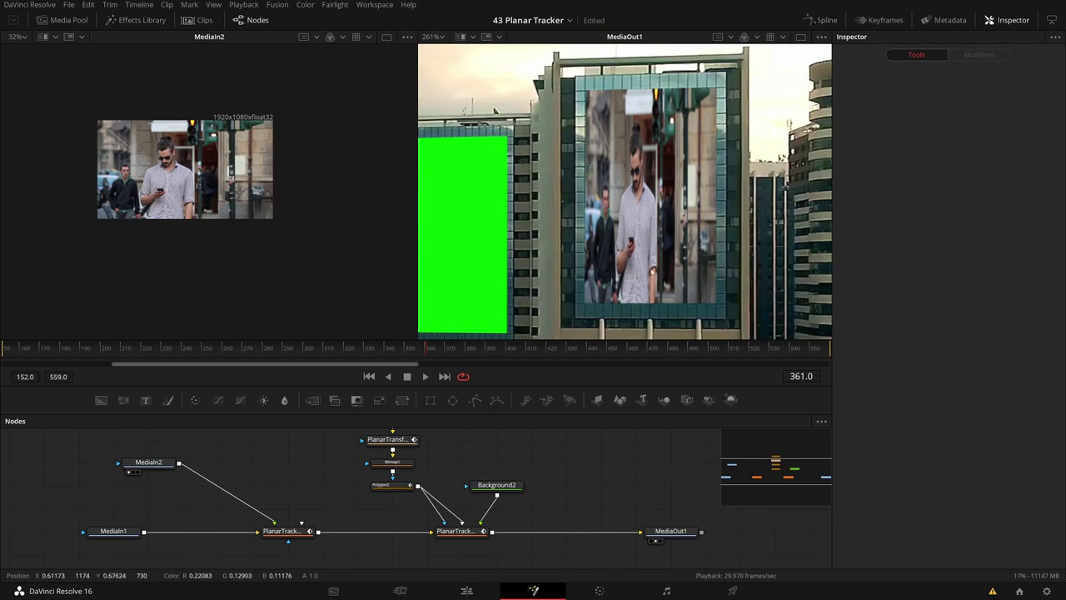
Insert a Crop node between MediaIn2 and the first planar tracker.
left_click(148, 462)
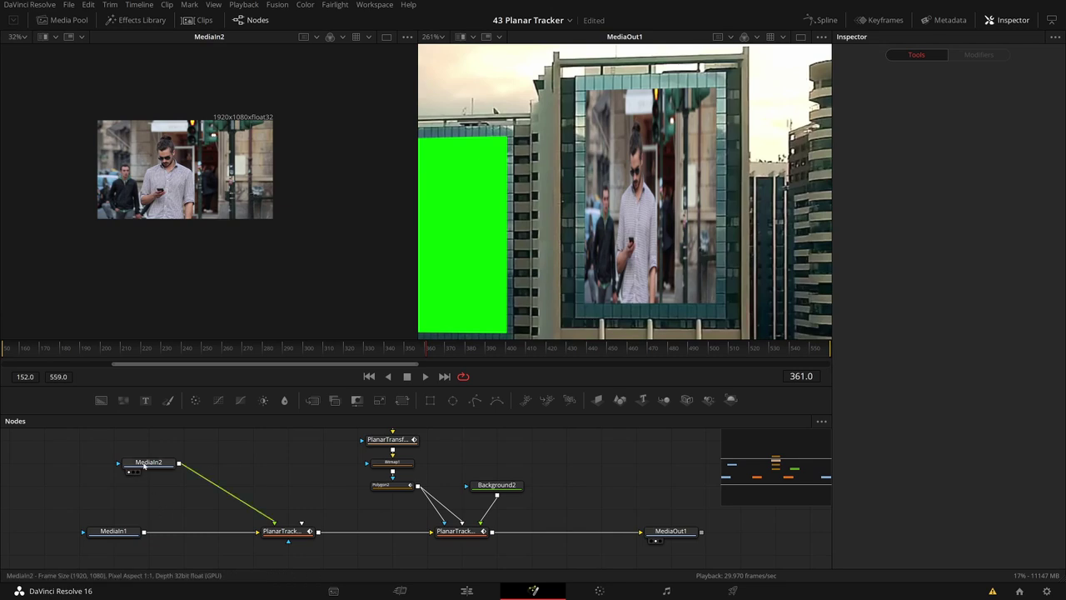
key("shift+space")
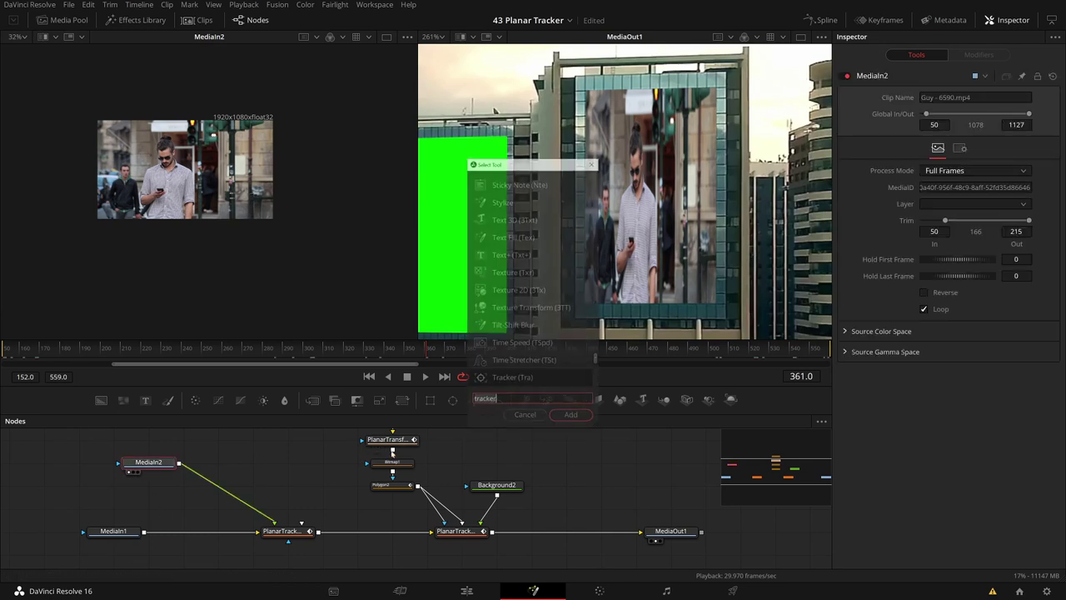
type("crop")
key("Return")
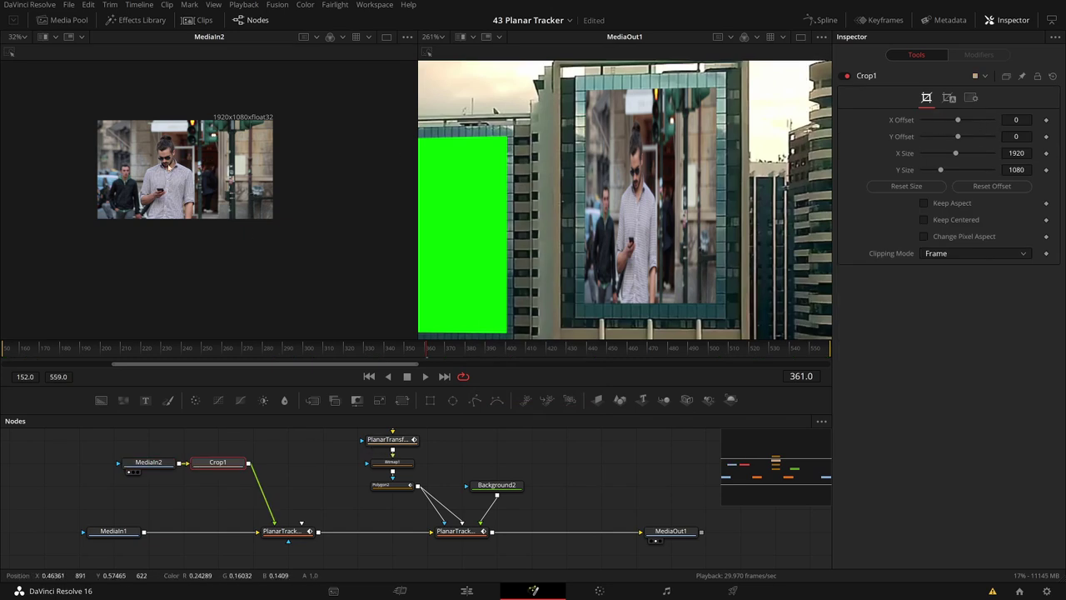
Set the crop's X Size to 710 and display Crop1 in the clip's viewer.
scroll(214, 164, "up", 5)
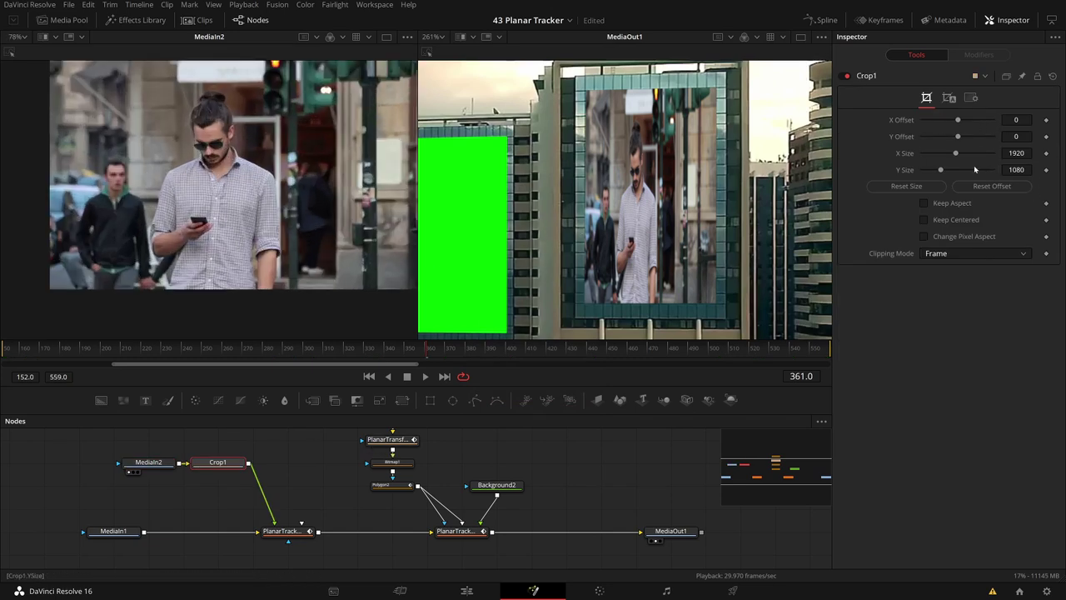
scroll(192, 175, "down", 3)
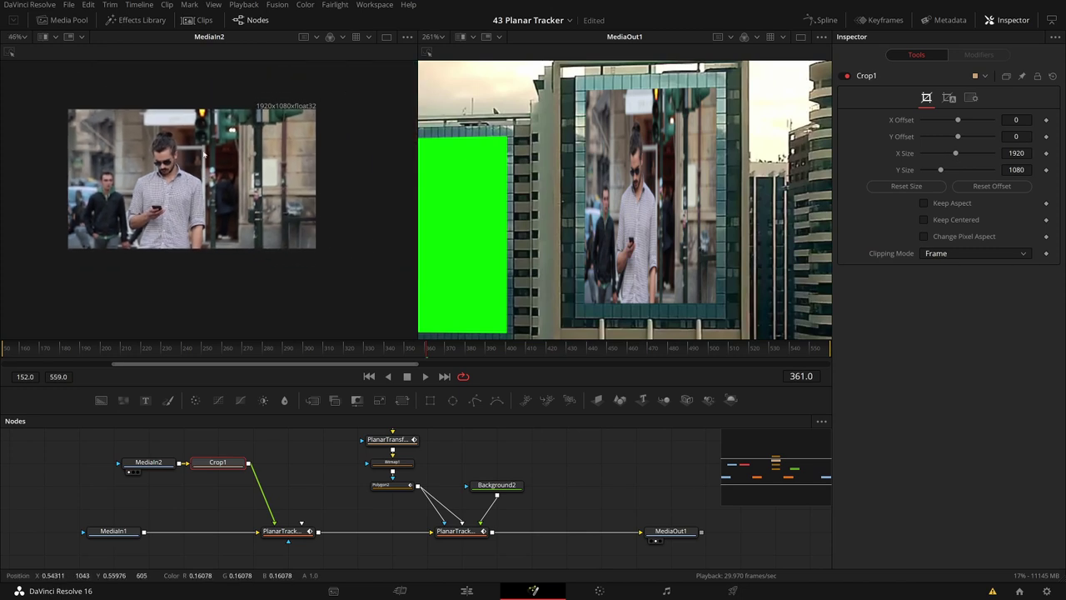
left_click_drag(956, 154, 934, 153)
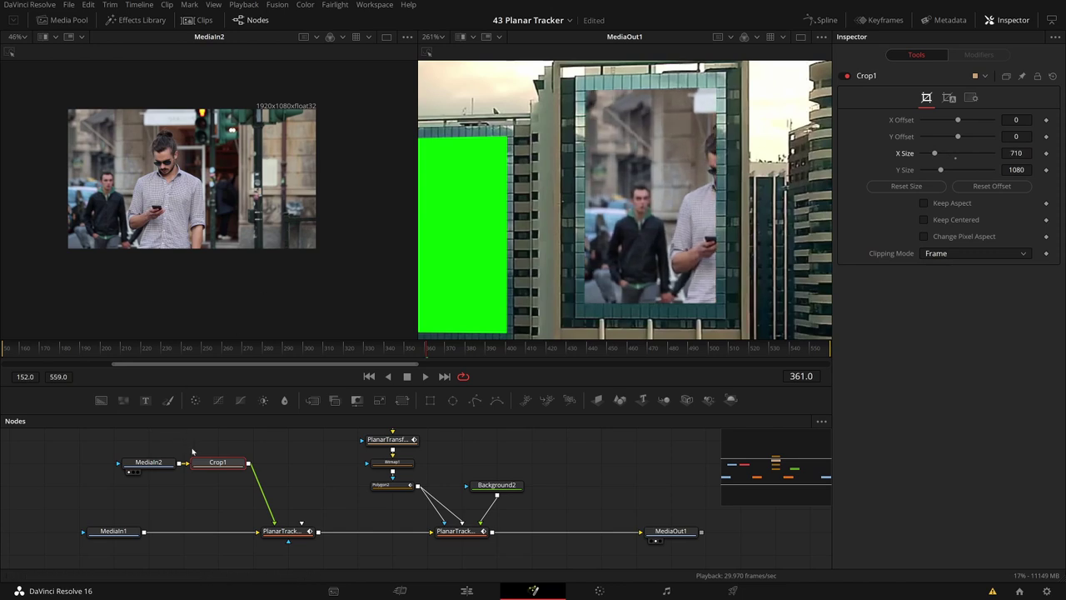
left_click_drag(218, 463, 283, 119)
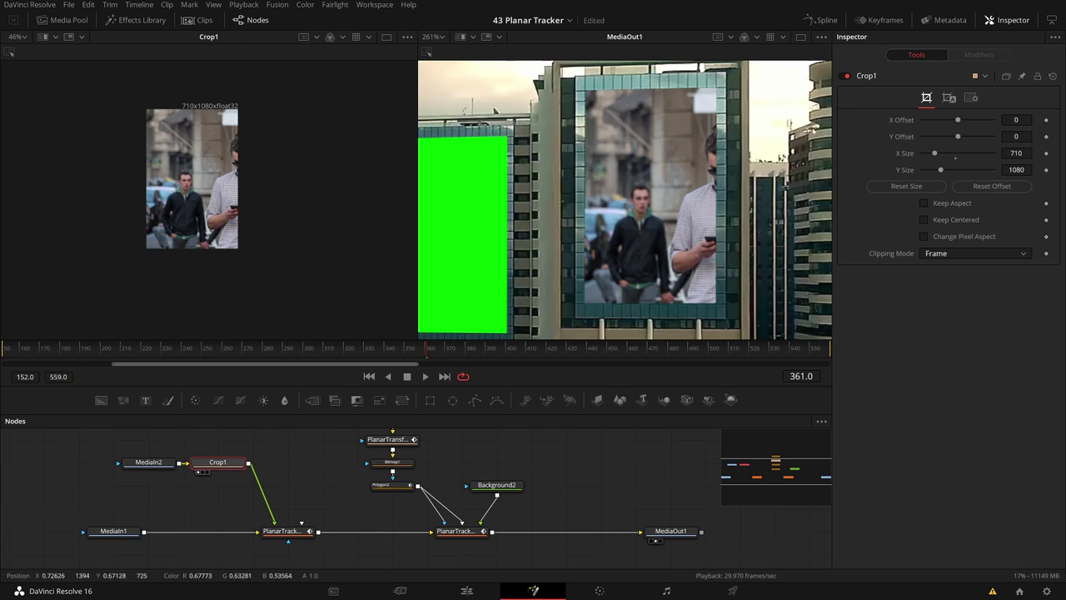
Center the man with the phone in the crop by setting X Offset to 400 and widening X Size to 738.
mouse_move(958, 136)
left_mouse_down()
mouse_move(959, 121)
mouse_move(970, 122)
left_mouse_up()
left_click(959, 141)
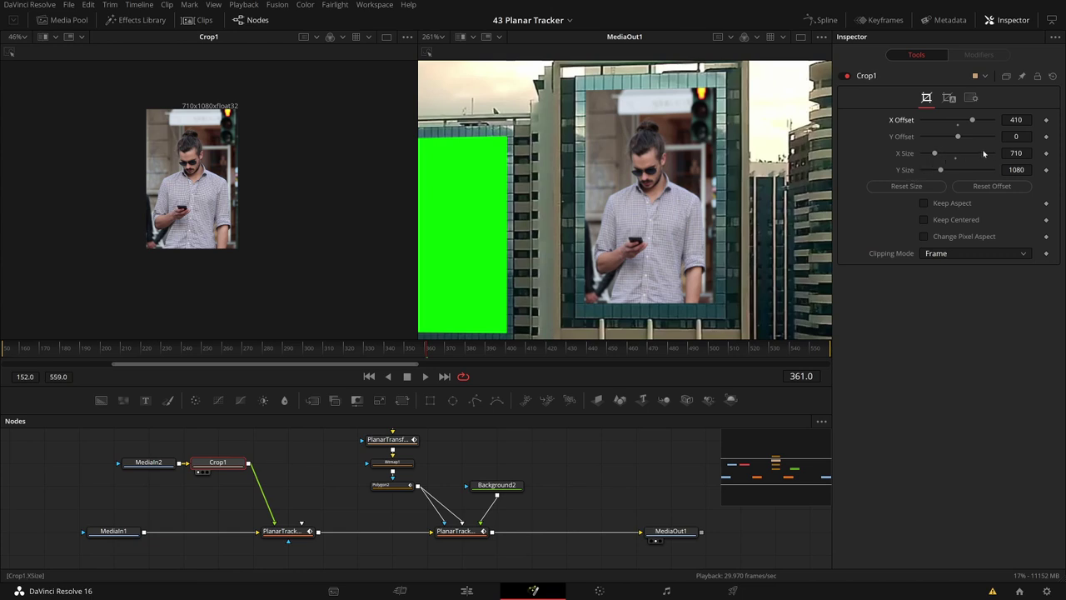
mouse_move(934, 153)
left_mouse_down()
mouse_move(952, 153)
mouse_move(934, 153)
left_mouse_up()
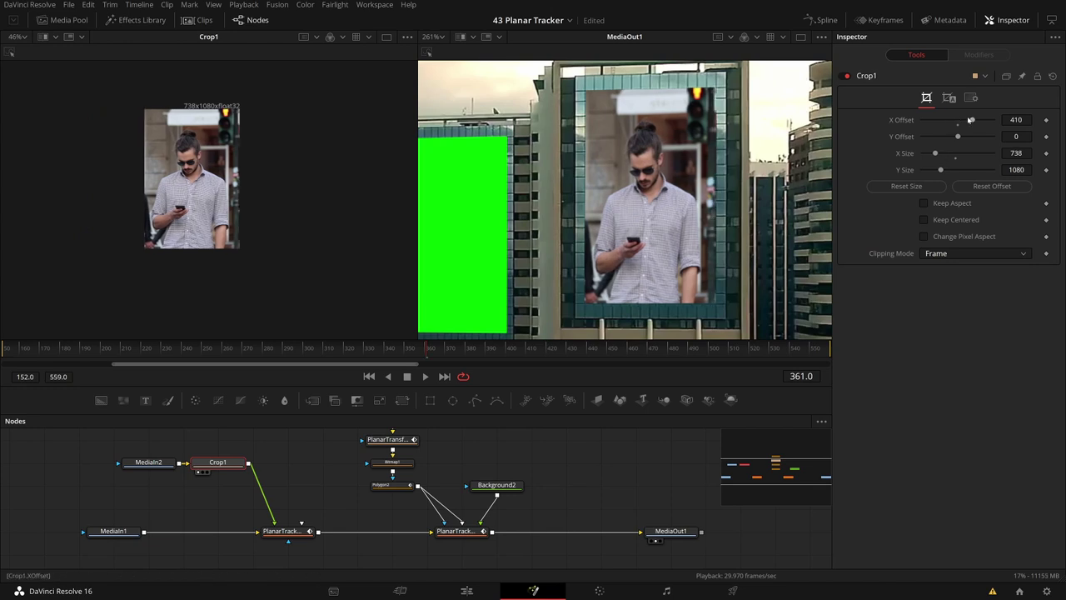
left_click_drag(971, 121, 970, 120)
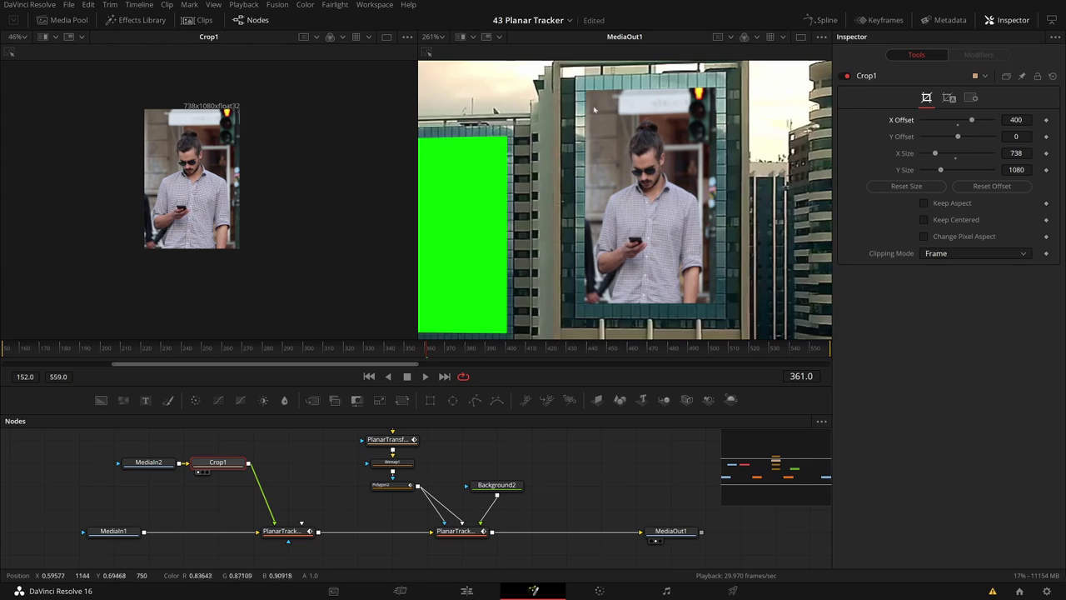
Preview the Screen, Dissolve, Multiply and Overlay apply modes for Corner Pin 1 on the first planar tracker.
scroll(596, 252, "down", 5)
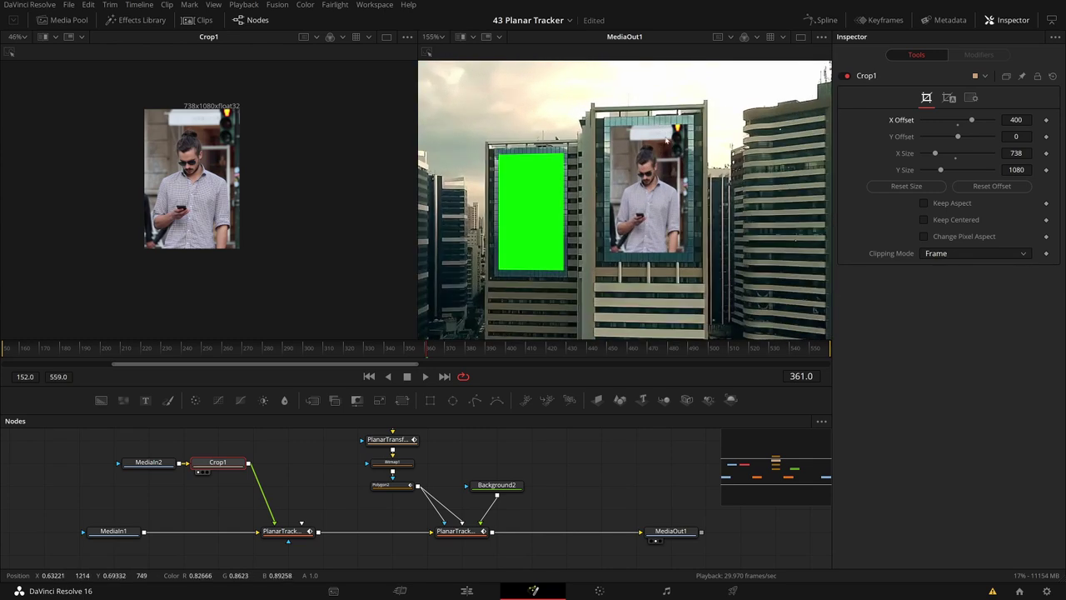
scroll(665, 143, "up", 5)
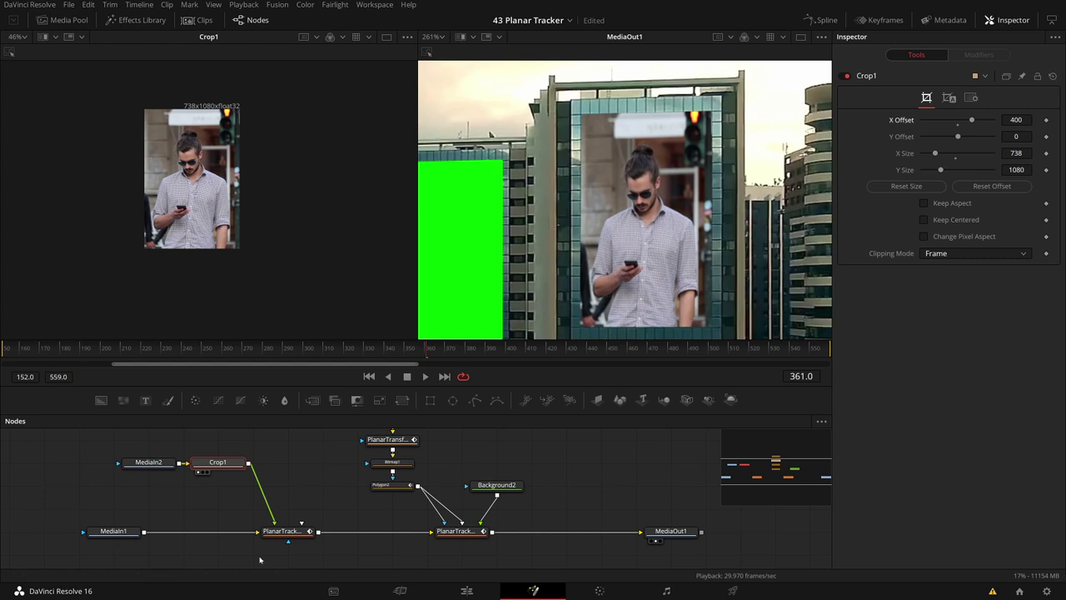
left_click(283, 530)
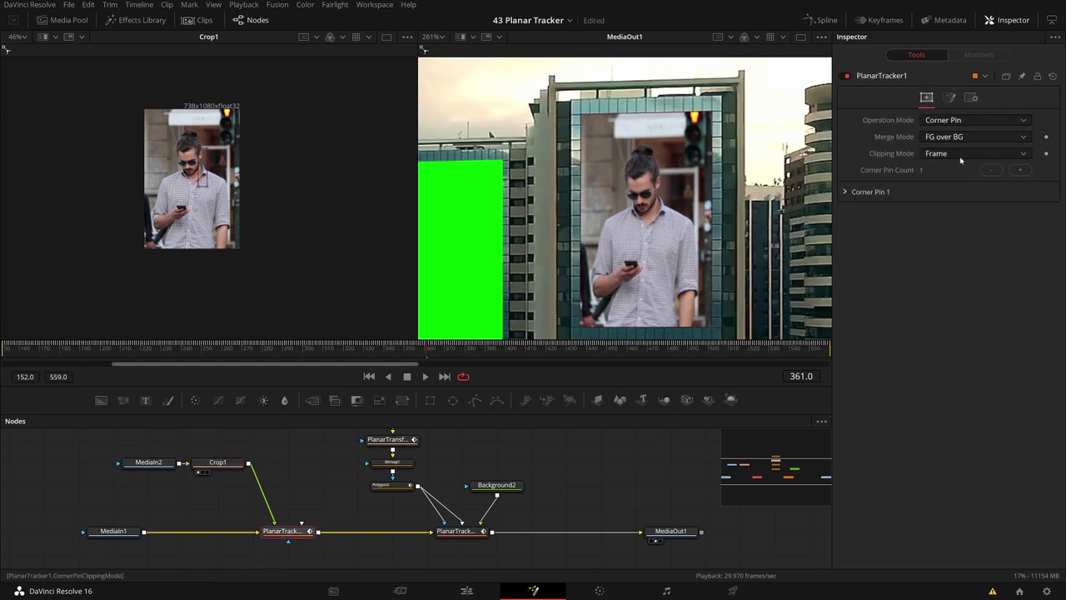
left_click(859, 192)
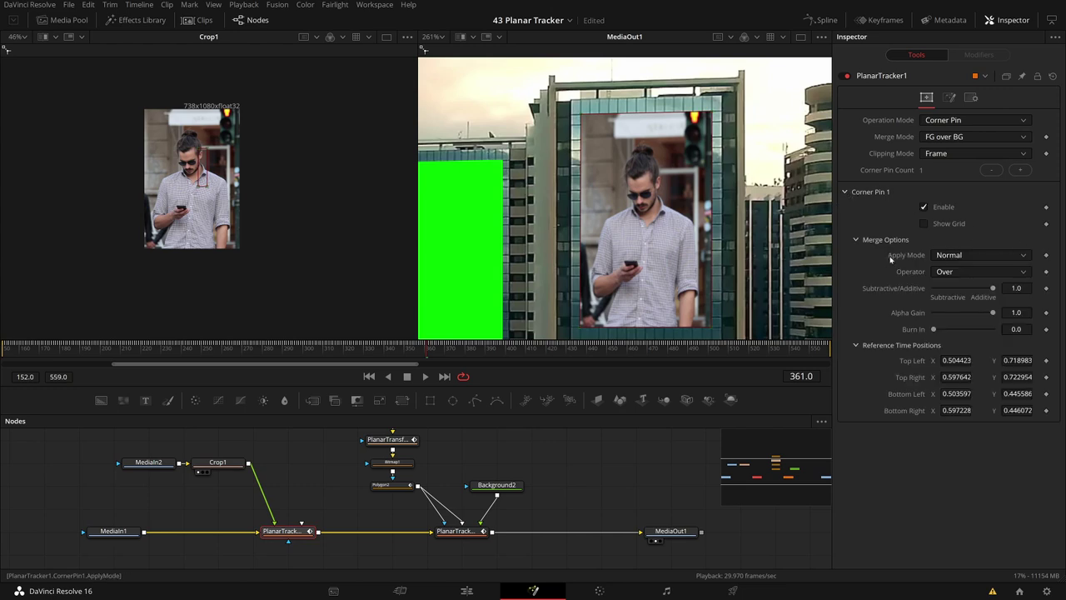
left_click(977, 258)
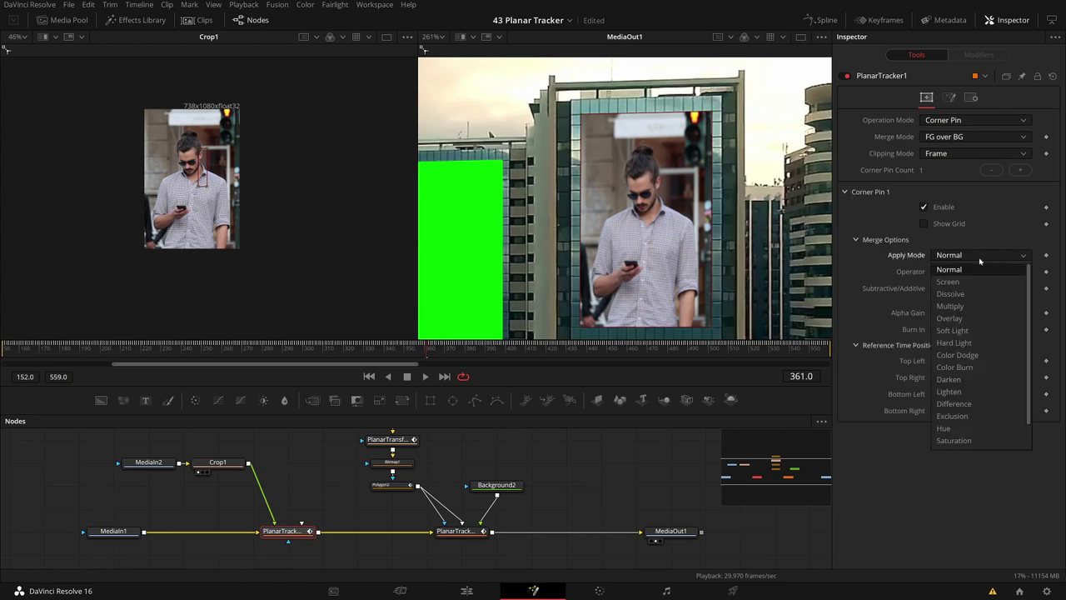
left_click(966, 281)
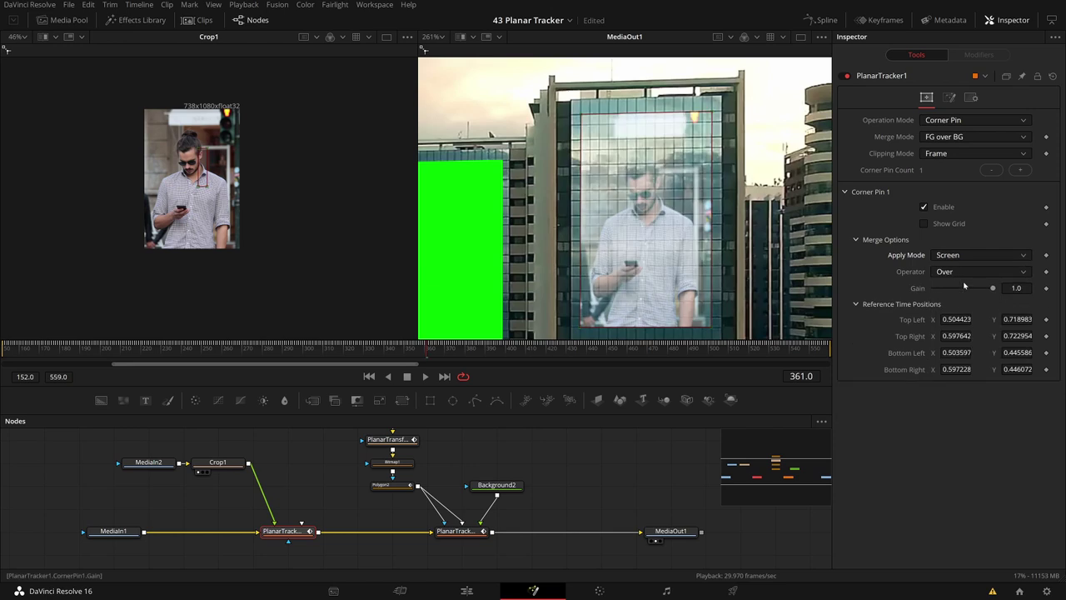
key("Down")
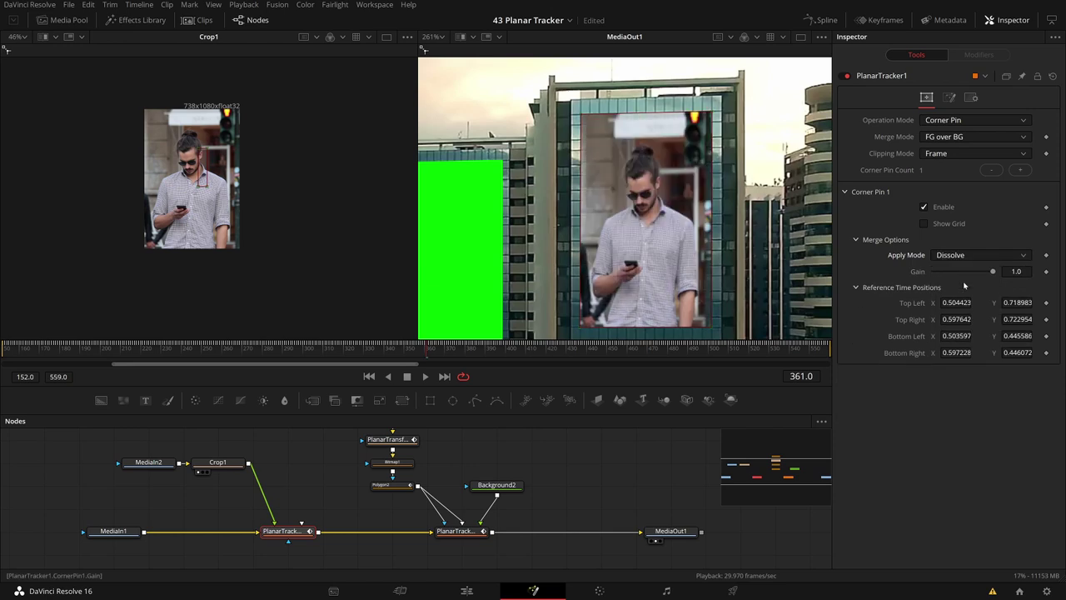
key("Down")
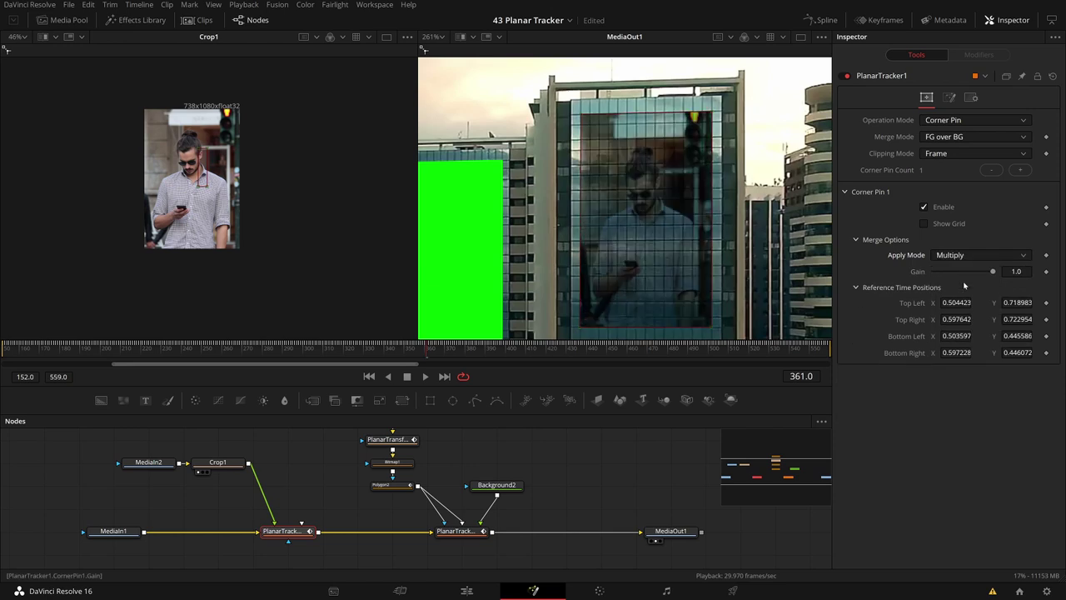
key("Down")
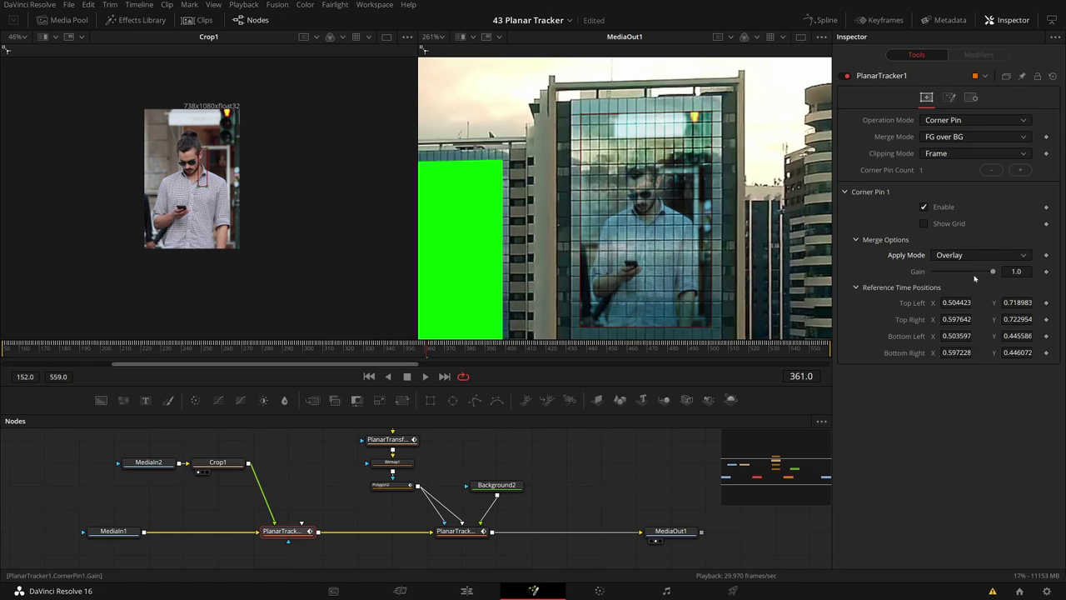
Recheck the Dissolve and Multiply modes, and set Corner Pin 1's Apply Mode to Overlay.
key("Up")
key("Up")
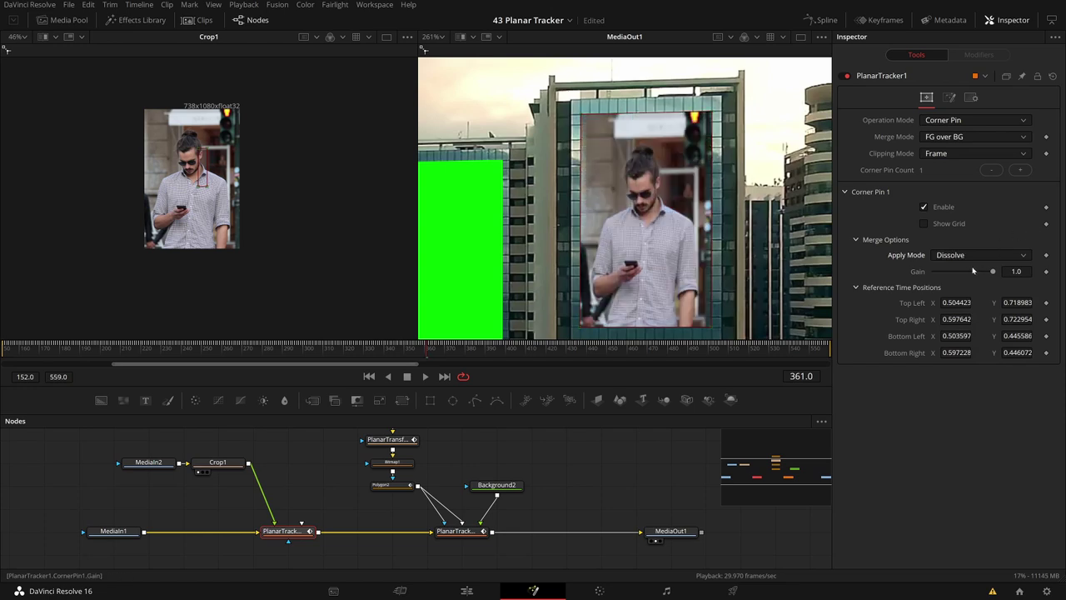
key("Down")
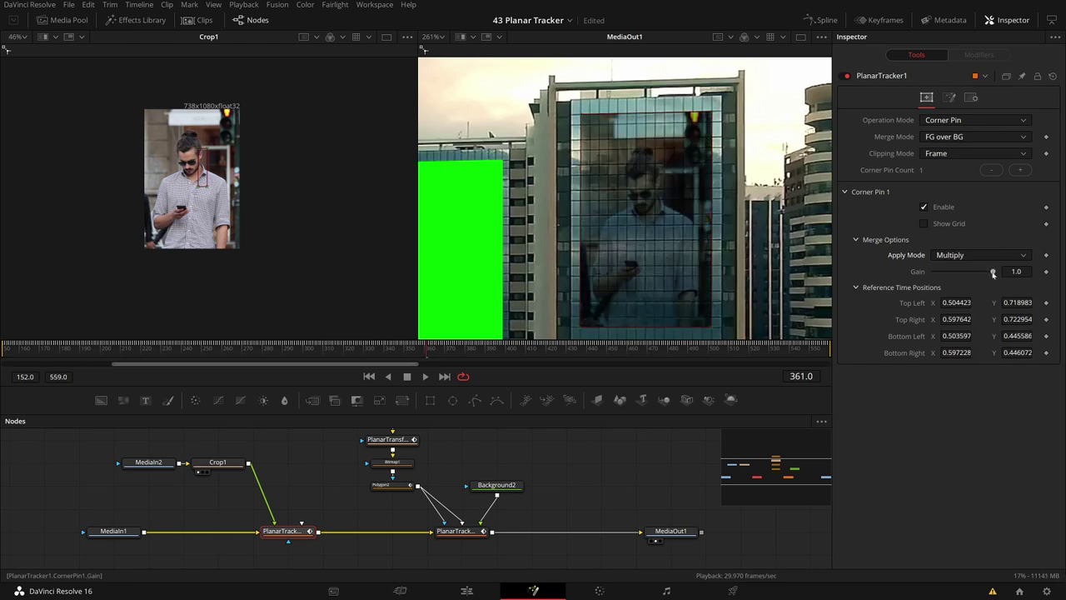
mouse_move(992, 273)
left_mouse_down()
mouse_move(966, 274)
mouse_move(1004, 275)
left_mouse_up()
left_click(968, 262)
left_click(957, 318)
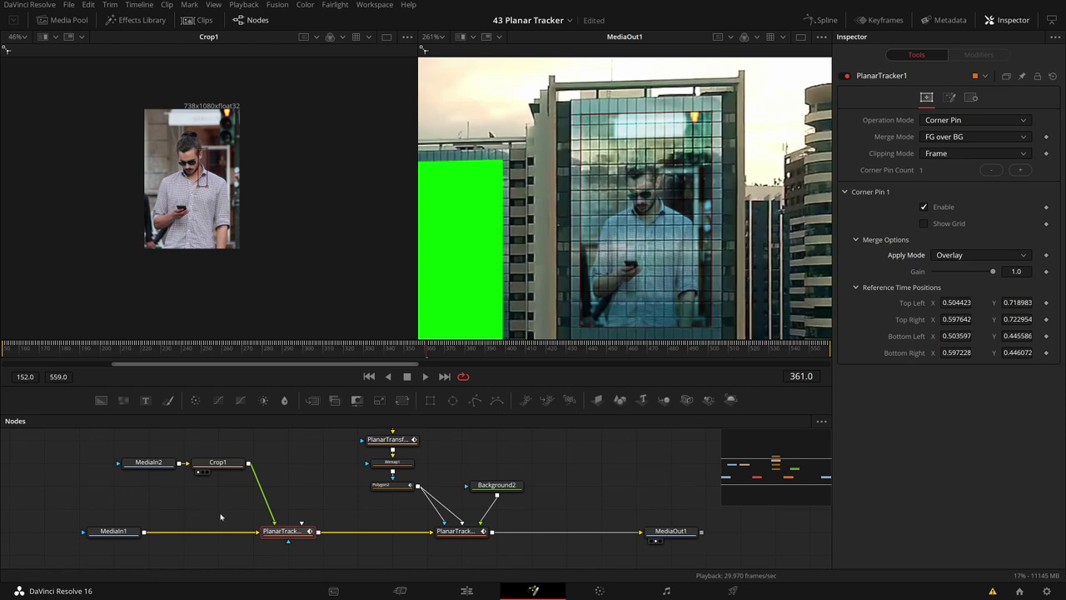
Insert a BrightnessContrast node between Crop1 and the first planar tracker and raise its Gamma to 1.38.
left_click(232, 464)
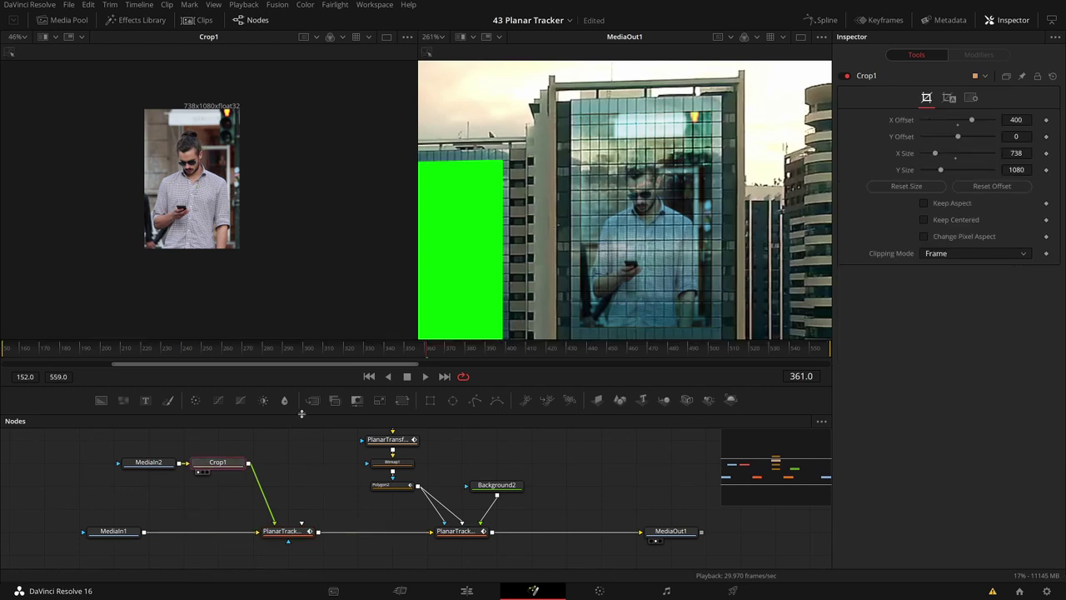
left_click(283, 400)
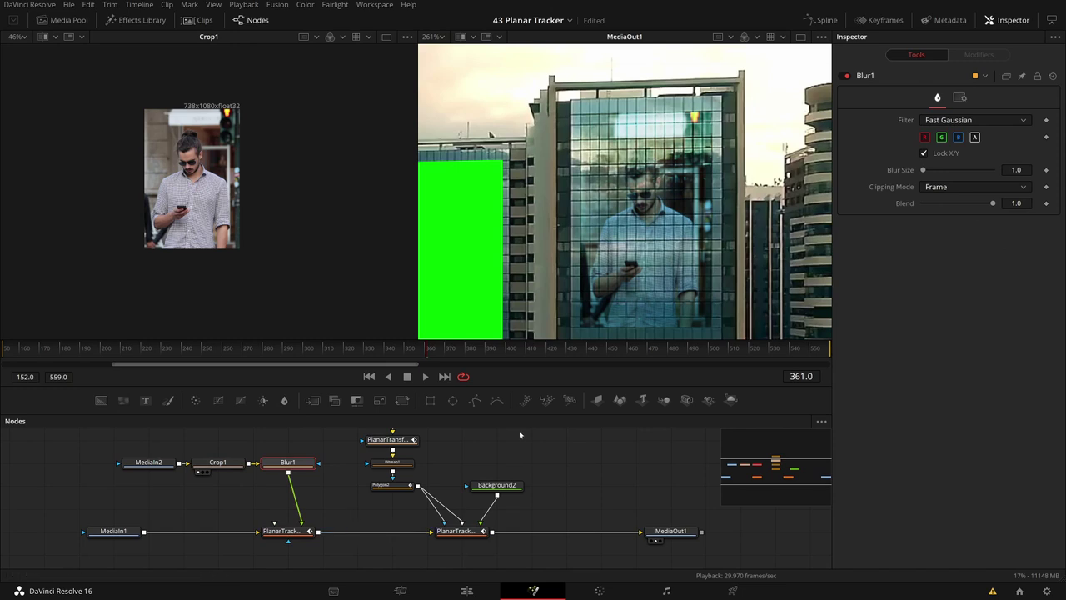
key("Delete")
left_click(263, 401)
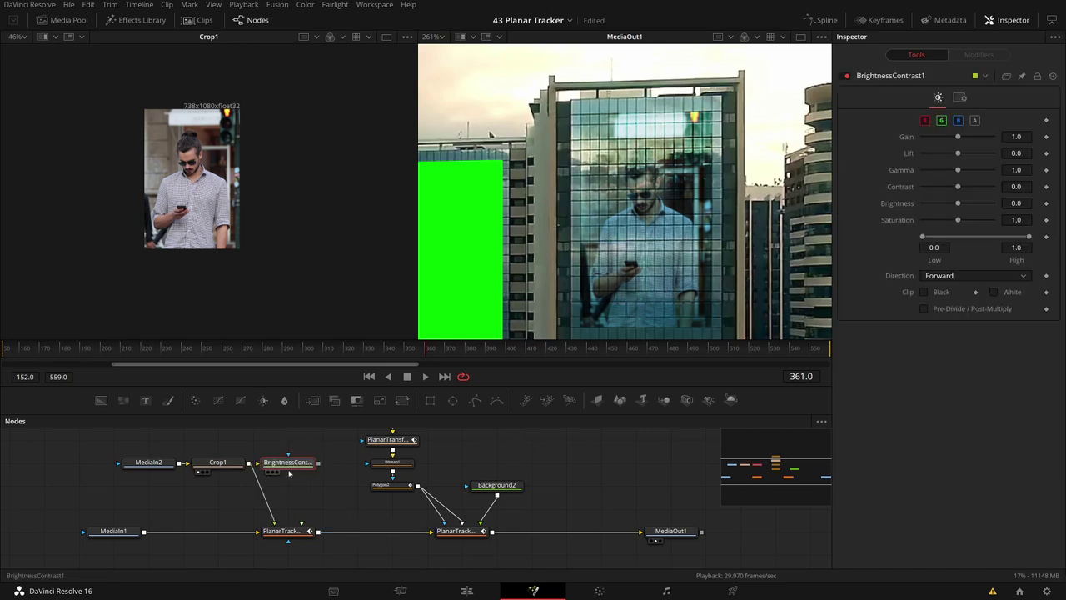
left_click_drag(295, 468, 260, 491)
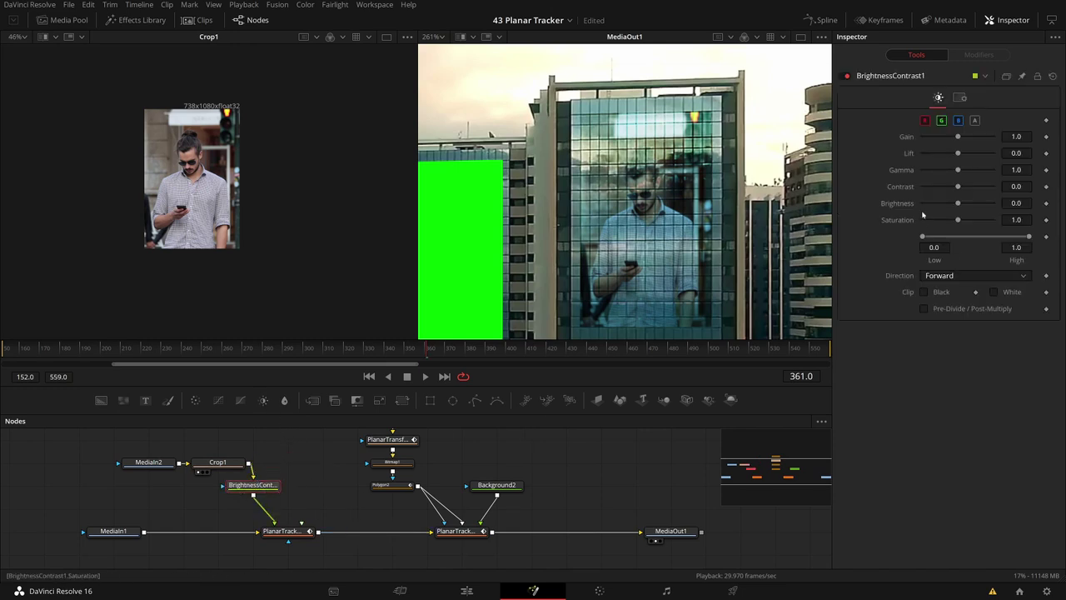
left_click_drag(957, 171, 960, 172)
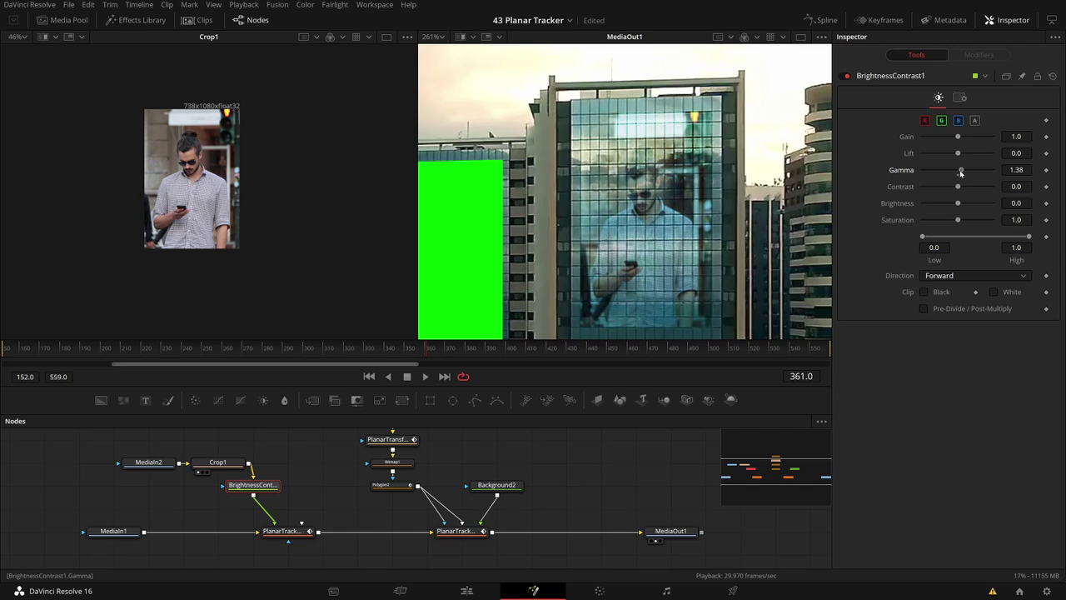
Scrub through the shot to frame 341 and examine how the blended clip and its edges sit on the front building's glass.
left_click_drag(432, 348, 571, 354)
scroll(580, 291, "down", 6)
left_click_drag(597, 289, 652, 176)
left_click_drag(658, 348, 385, 348)
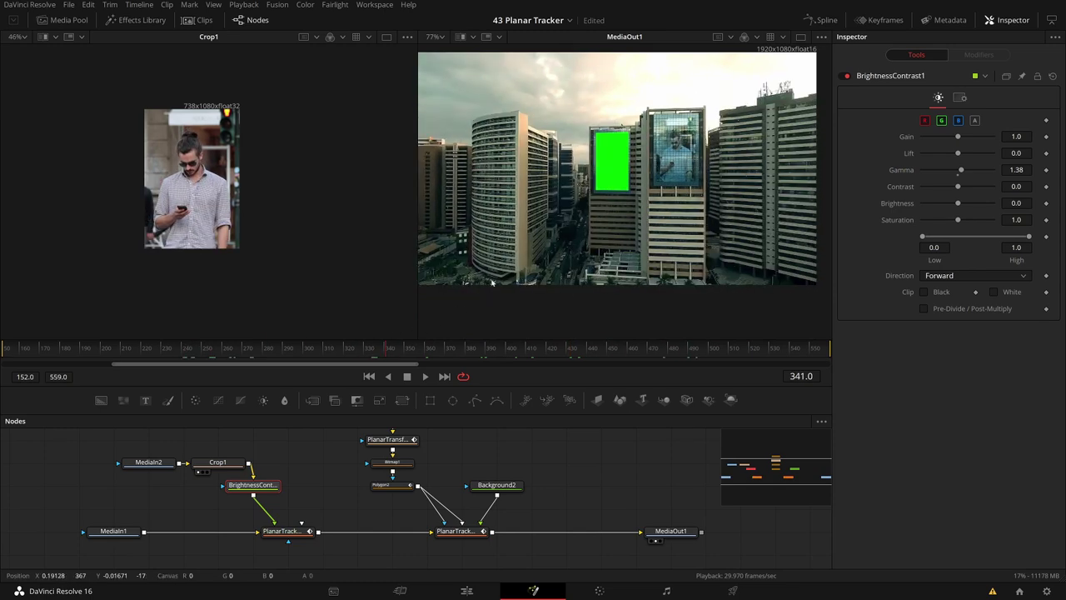
scroll(668, 119, "up", 4)
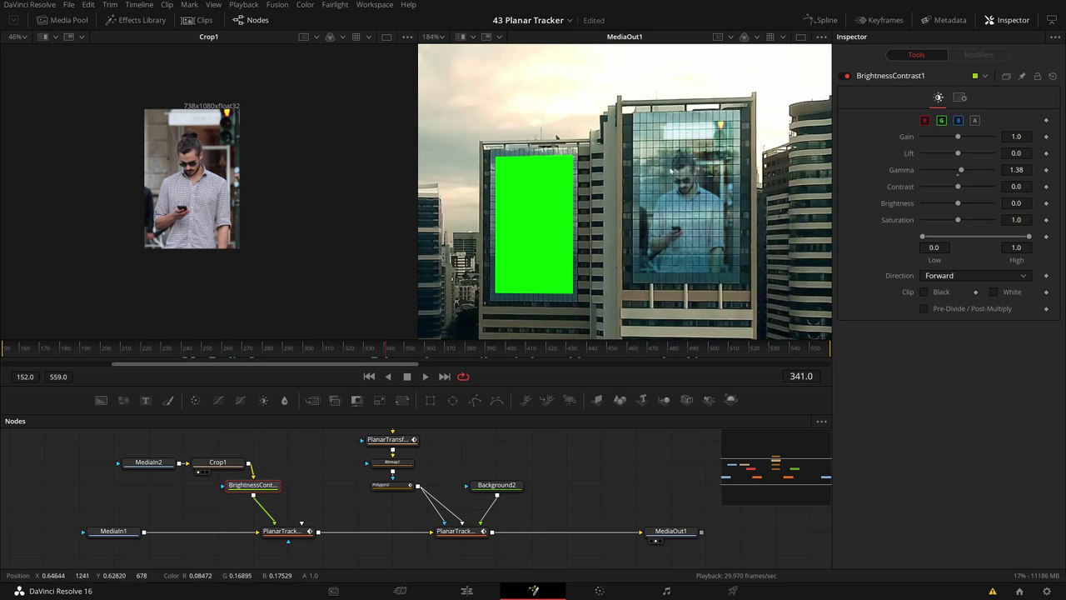
scroll(673, 171, "up", 2)
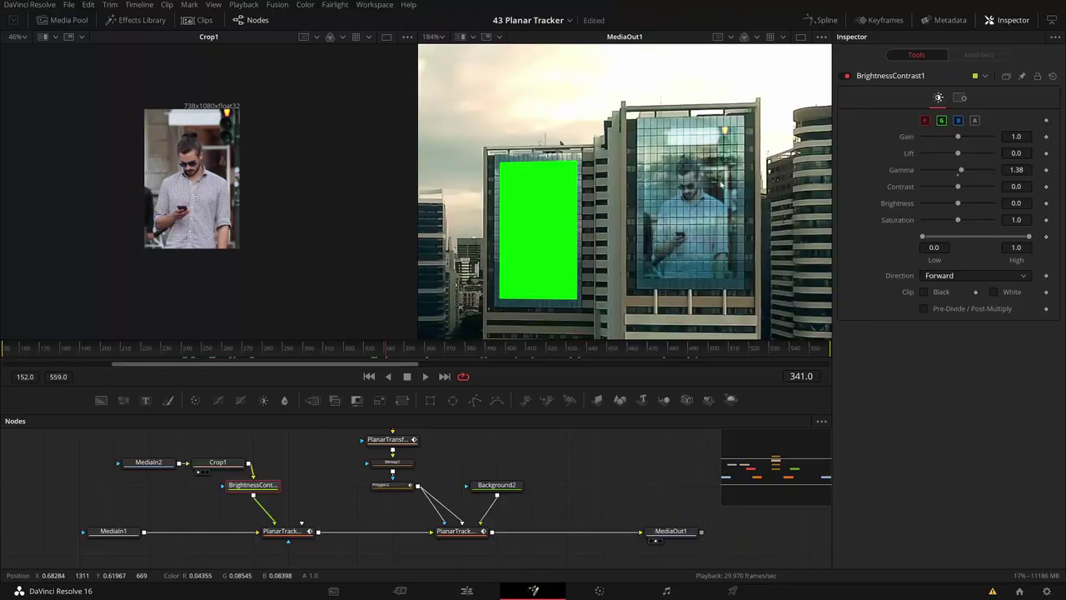
scroll(743, 178, "up", 5)
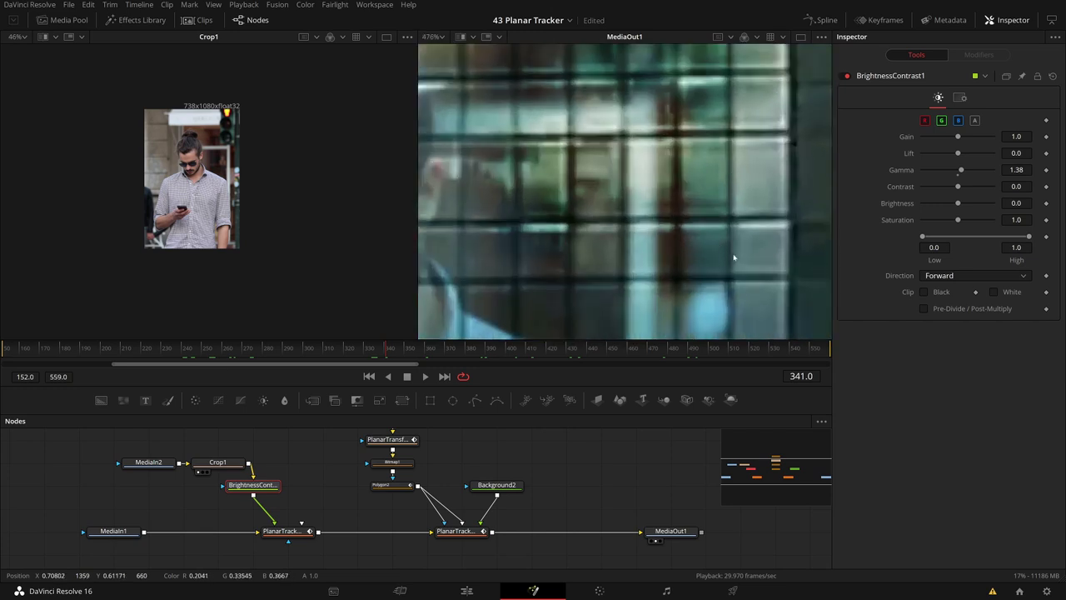
scroll(733, 140, "down", 4)
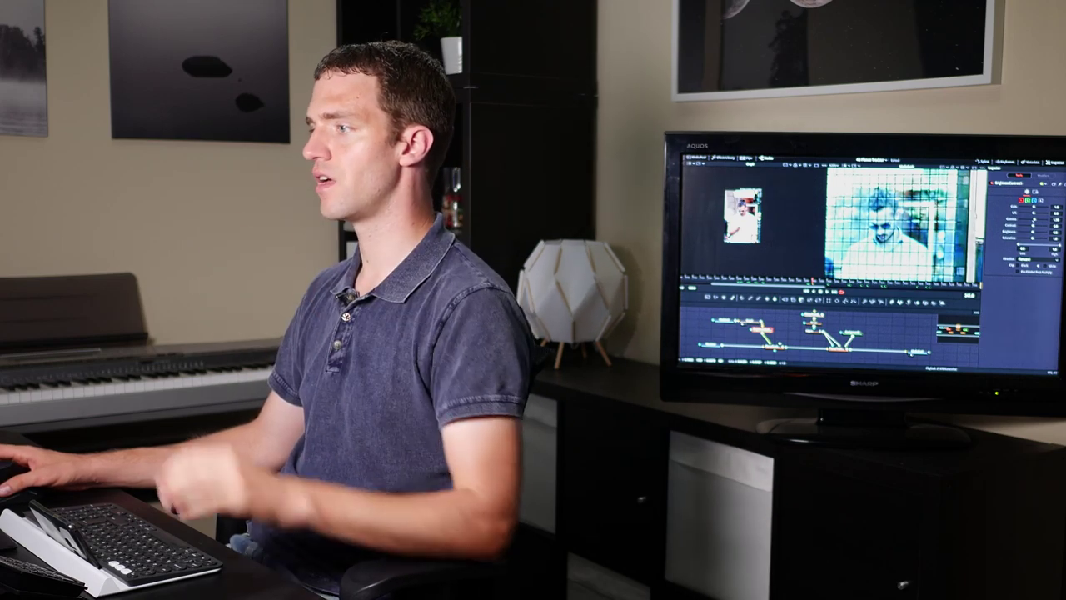
scroll(903, 223, "up", 4)
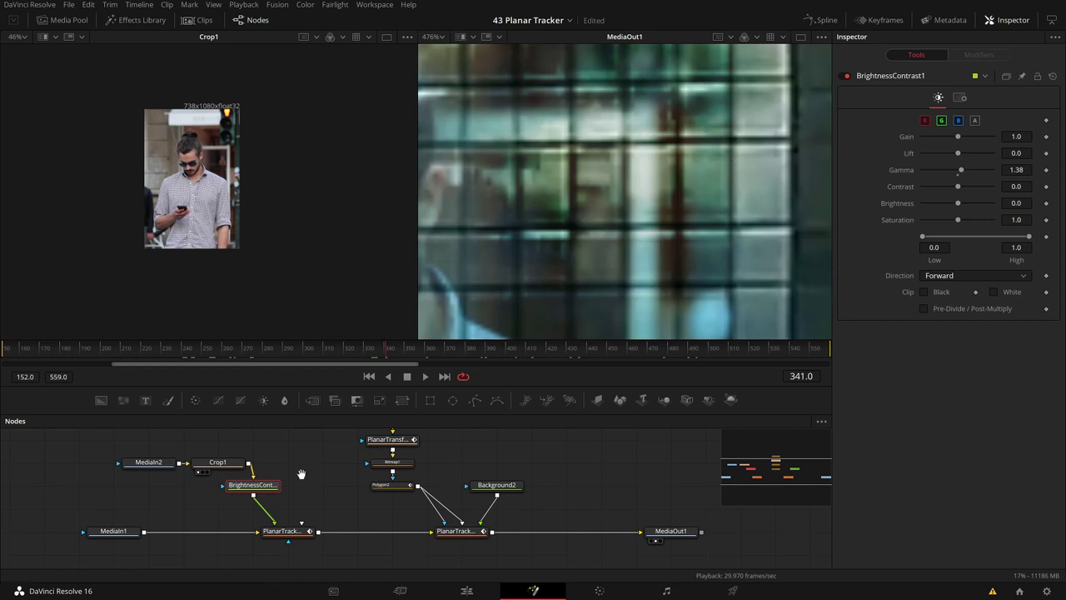
Set the first planar tracker's Merge Mode to FG only and display that tracker in the viewer that shows Crop1.
left_click_drag(301, 474, 338, 455)
left_click(320, 510)
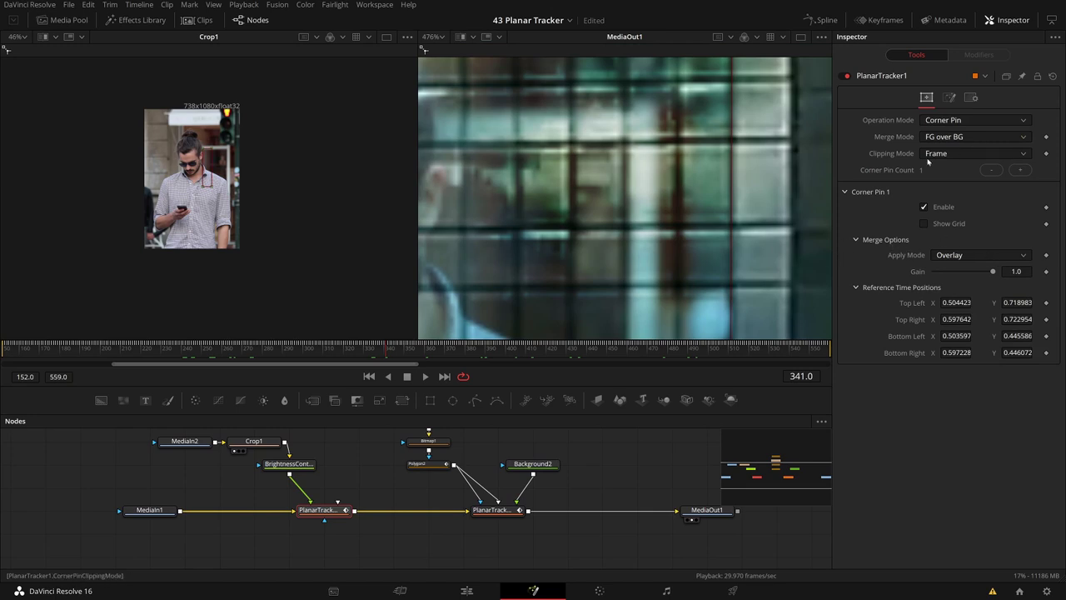
left_click(947, 138)
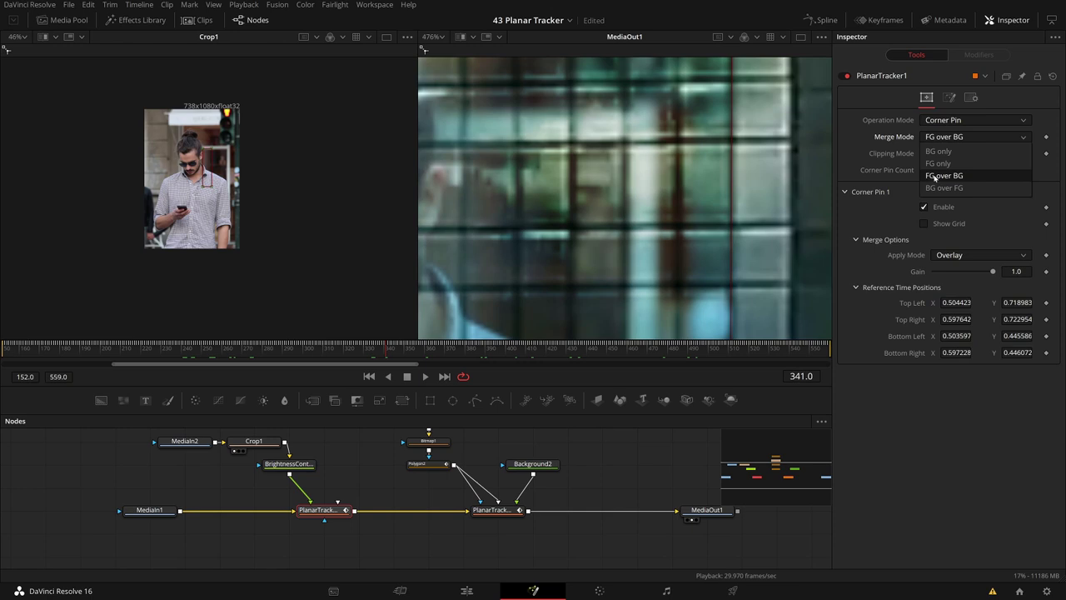
left_click(937, 164)
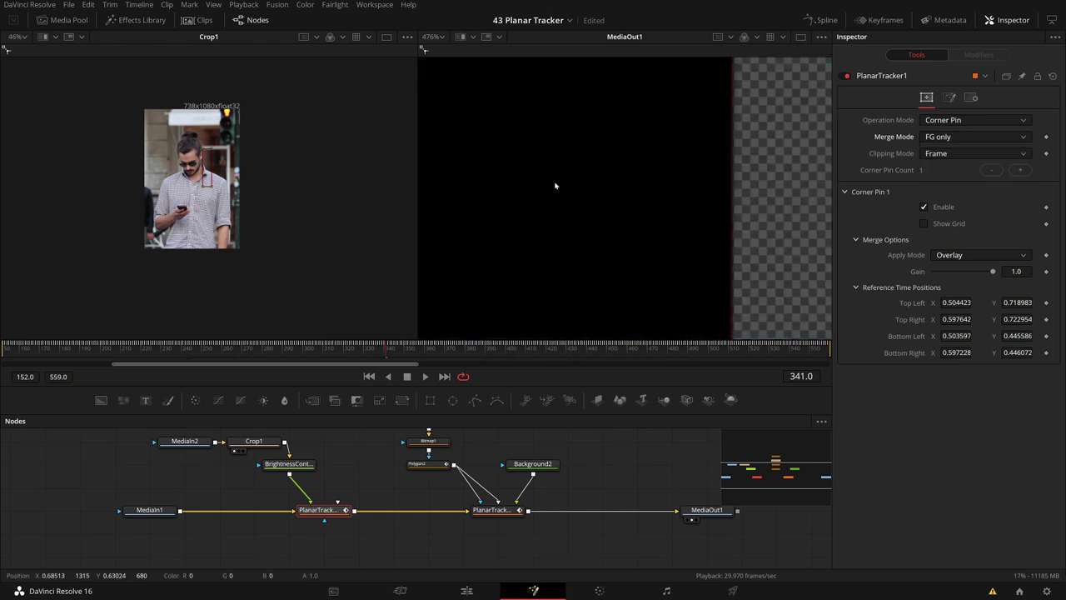
scroll(560, 189, "down", 3)
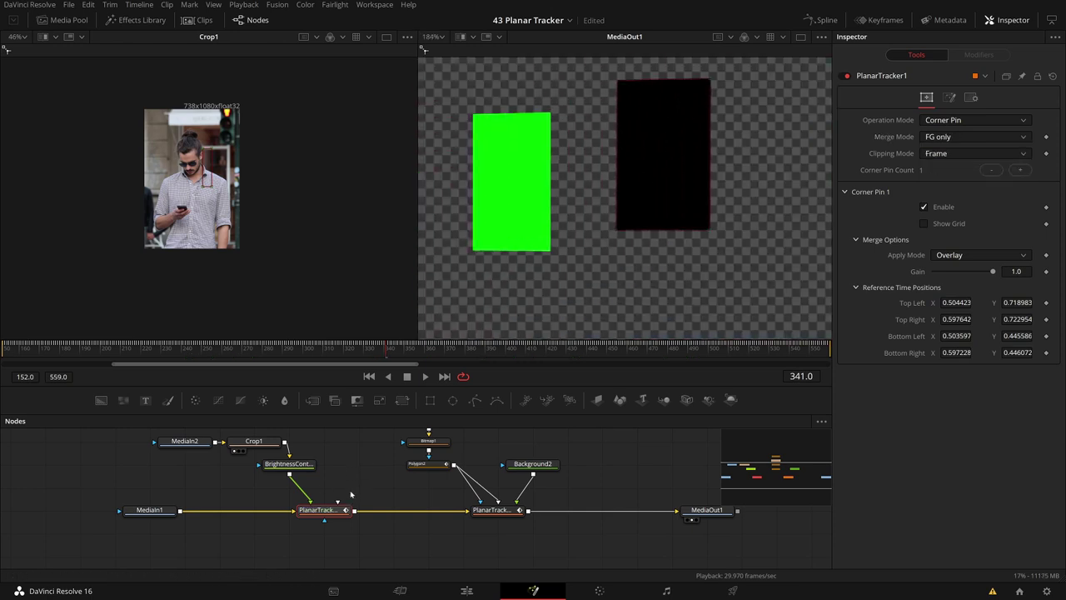
mouse_move(321, 510)
left_mouse_down()
mouse_move(321, 488)
mouse_move(323, 509)
left_mouse_up()
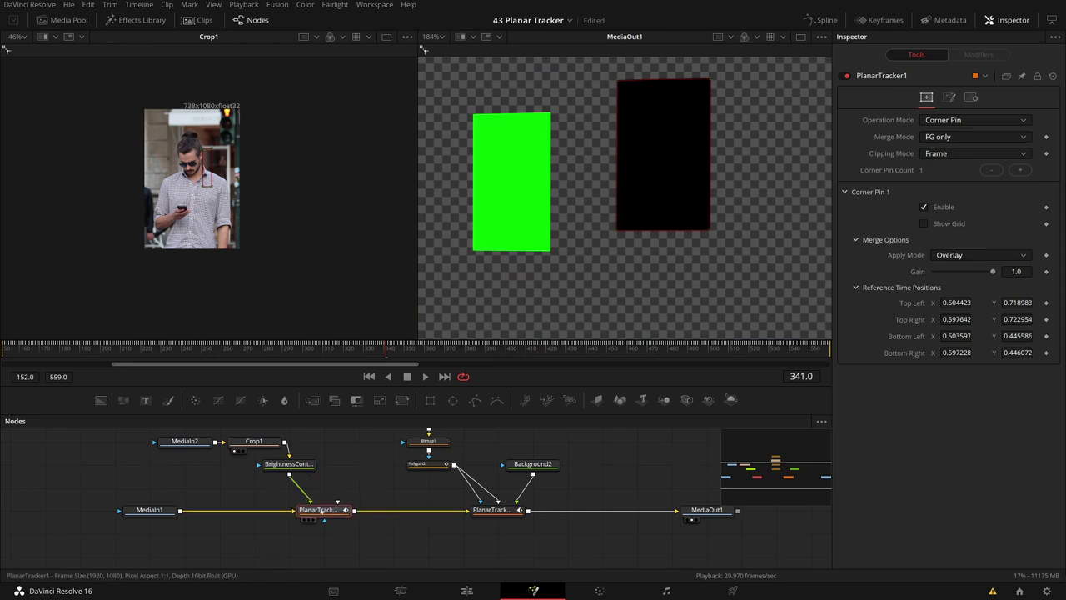
key("1")
scroll(233, 175, "up", 4)
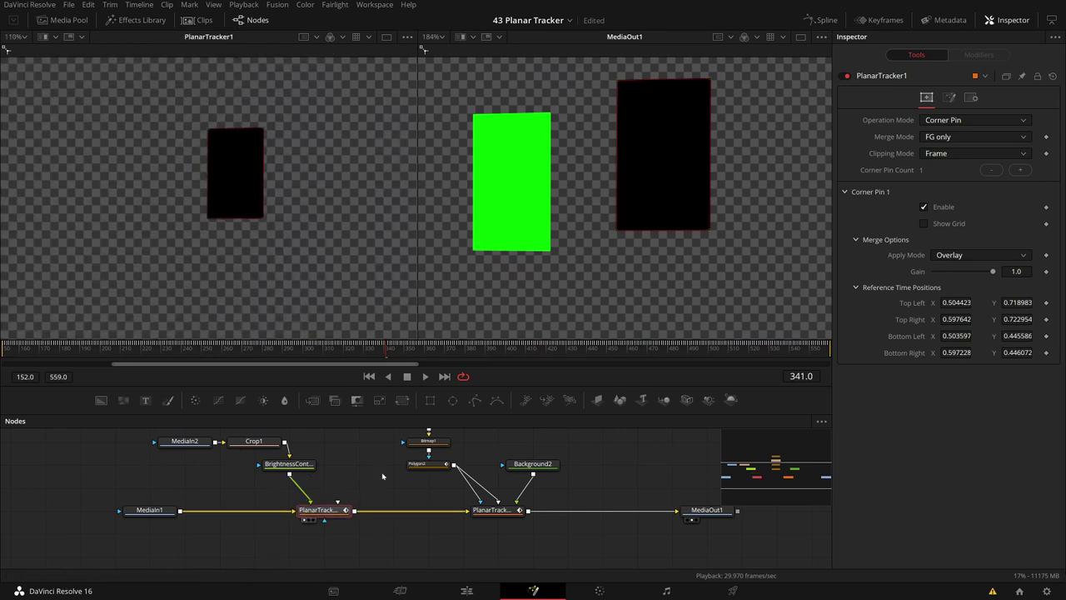
Set Corner Pin 1's Apply Mode to Normal on the first planar tracker.
left_click(979, 255)
left_click(949, 268)
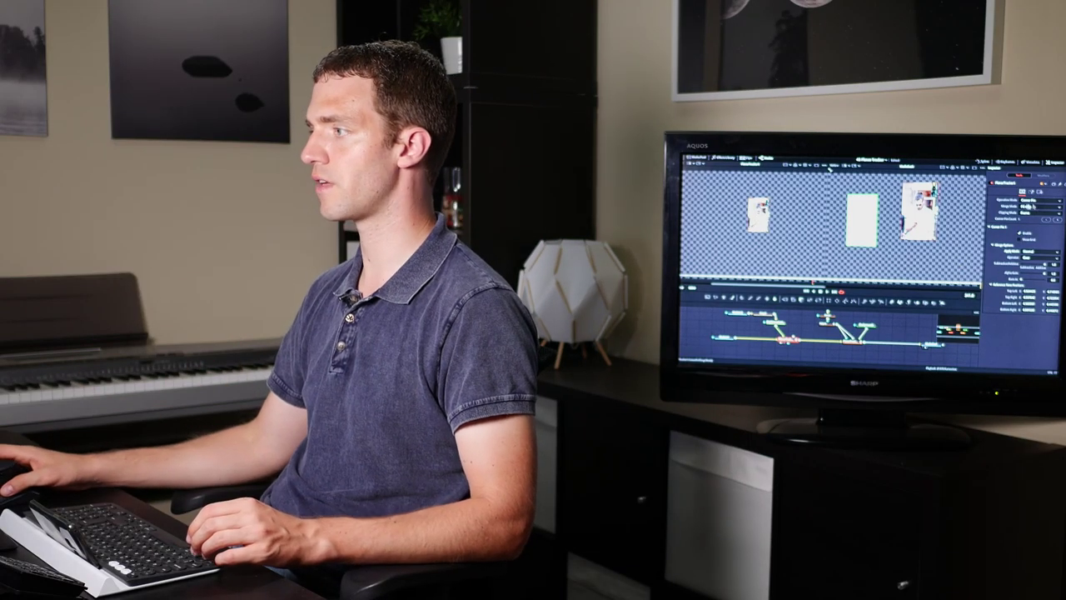
scroll(757, 216, "up", 3)
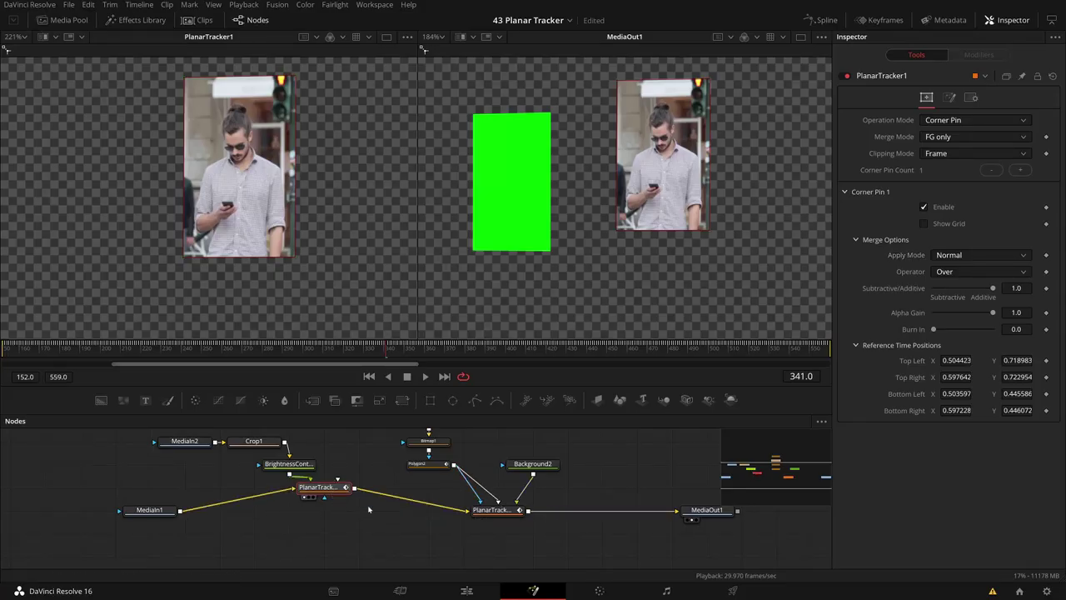
Disconnect the first planar tracker from the second and feed the second from a new Merge, with MediaIn1 as background and the first tracker as foreground.
left_click_drag(397, 498, 372, 520)
left_click(338, 530)
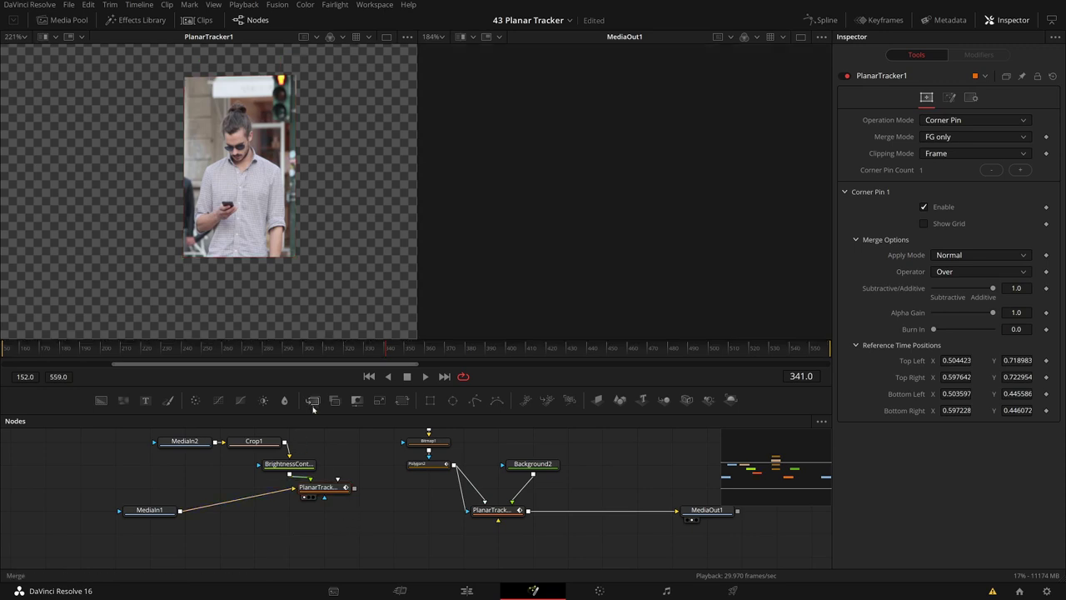
left_click(312, 399)
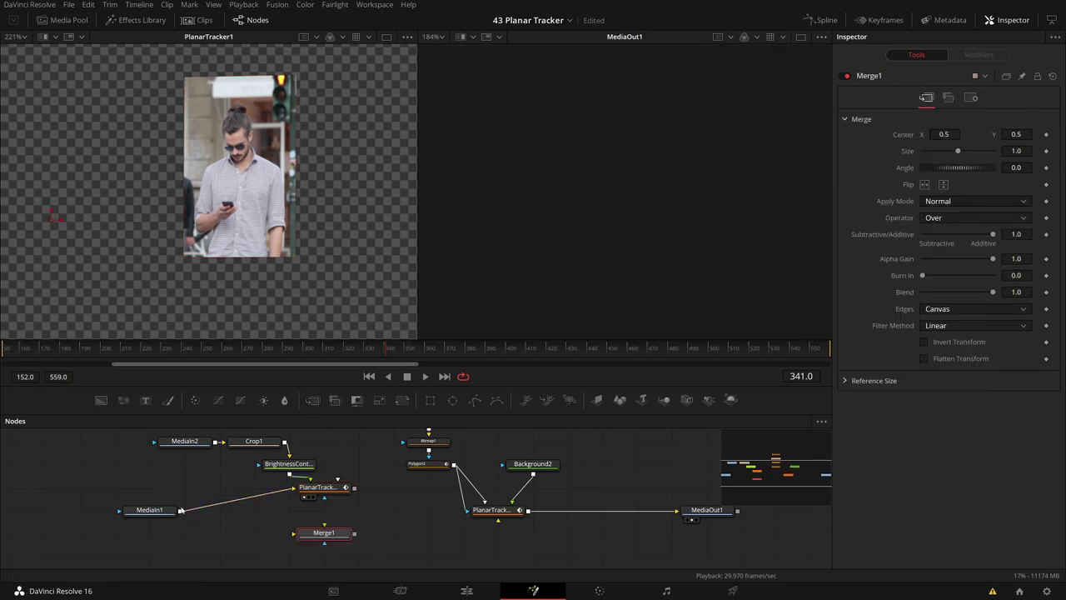
left_click_drag(180, 512, 473, 509)
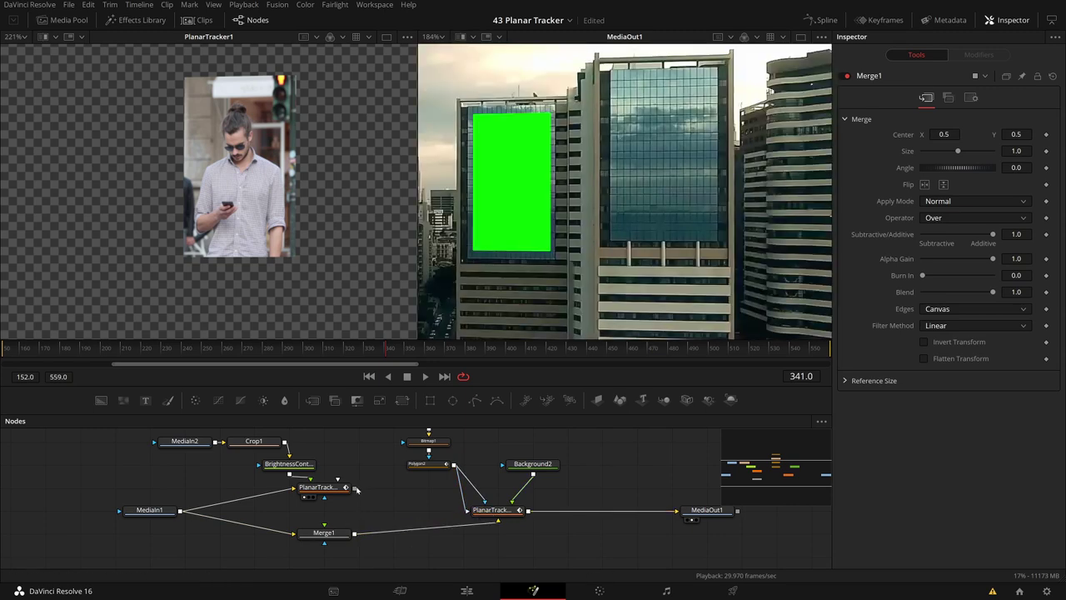
left_click_drag(358, 490, 324, 527)
left_click(324, 533)
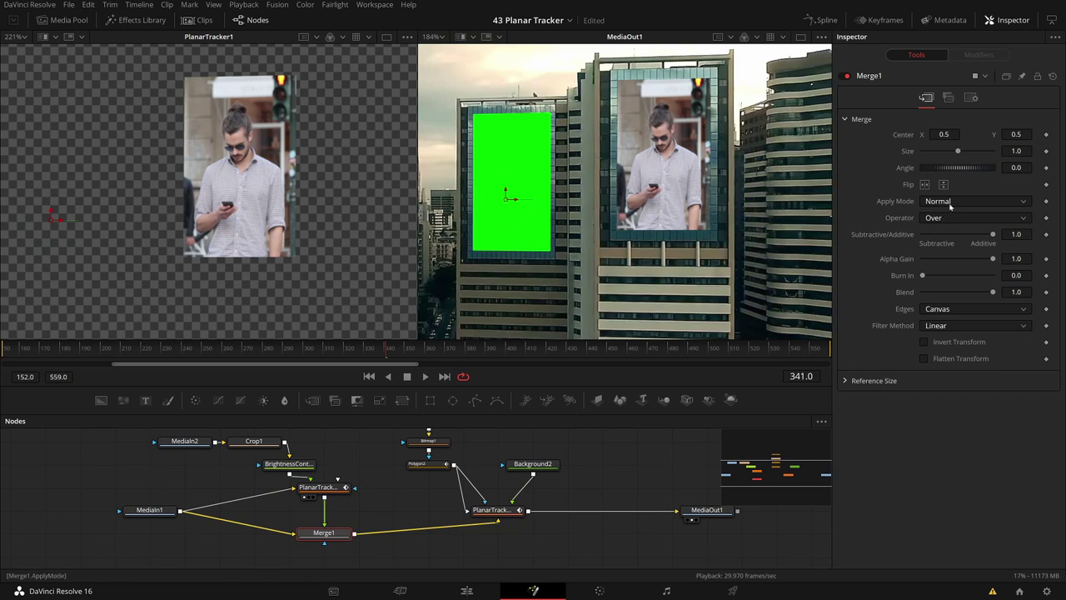
Set the Apply Mode of Merge1 to Overlay.
left_click(948, 206)
left_click(946, 265)
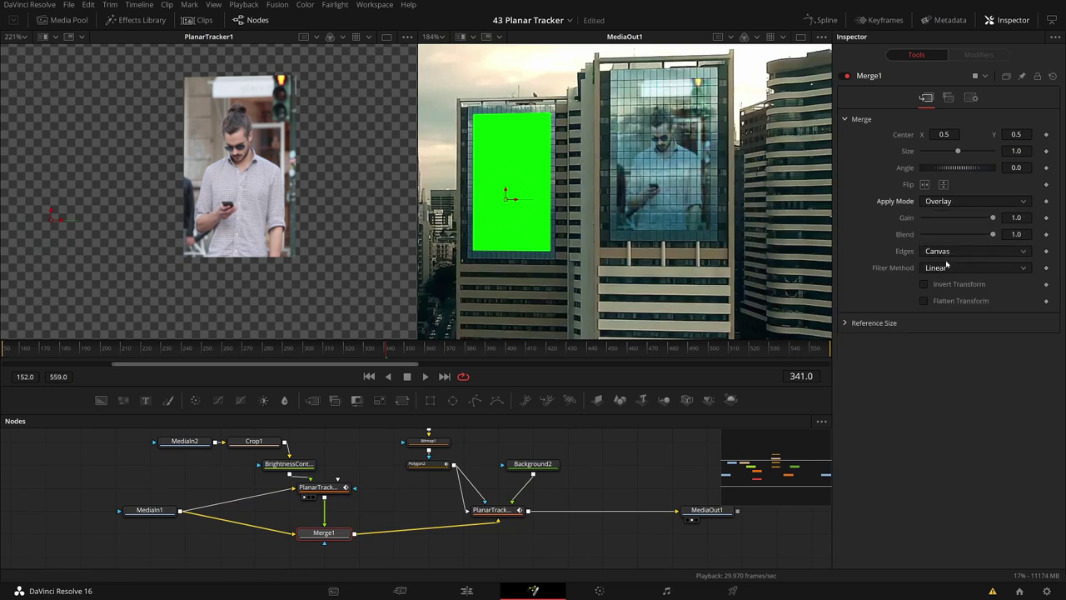
Rearrange the node graph so the first planar tracker sits below BrightnessContrast1 and Crop1, and MediaIn1 lines up level with Merge1.
left_click_drag(315, 491, 247, 491)
key("Caps_Lock")
left_click_drag(385, 465, 257, 466)
key("Caps_Lock")
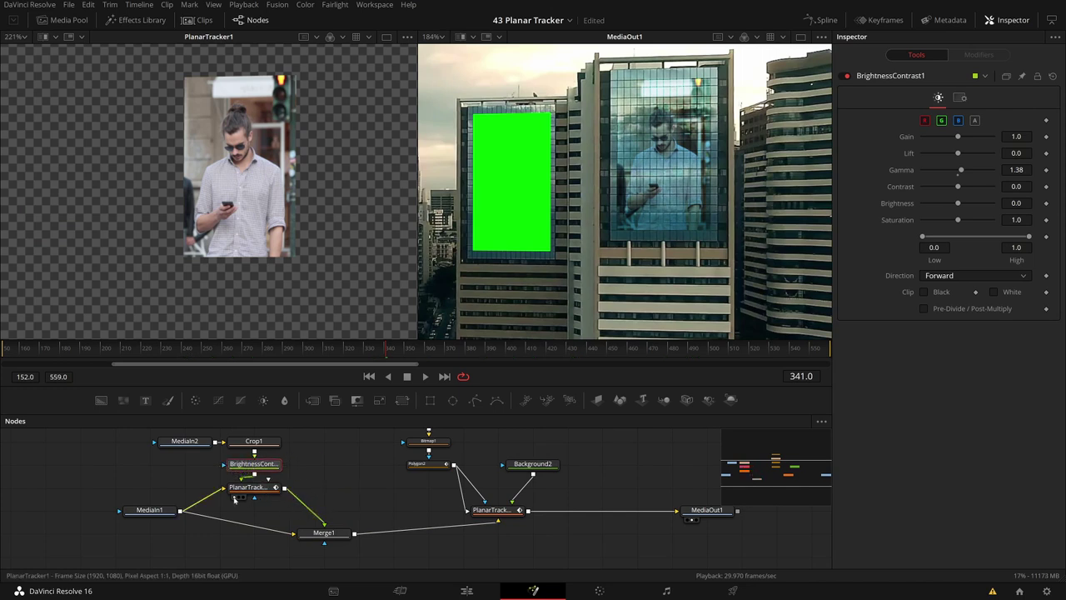
scroll(127, 503, "up", 2)
left_click_drag(140, 528, 106, 550)
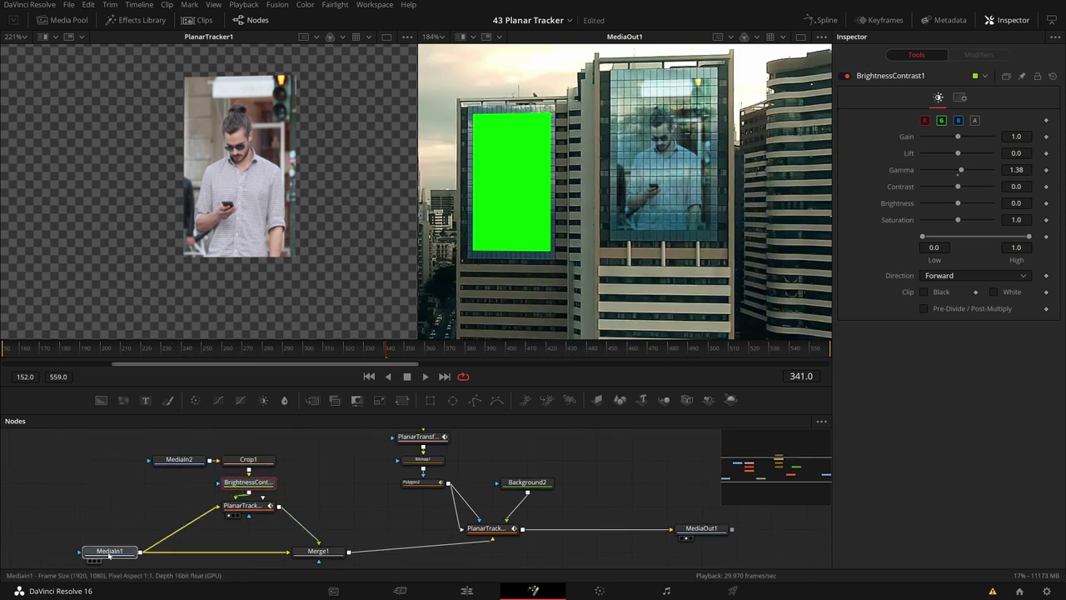
scroll(233, 545, "down", 2)
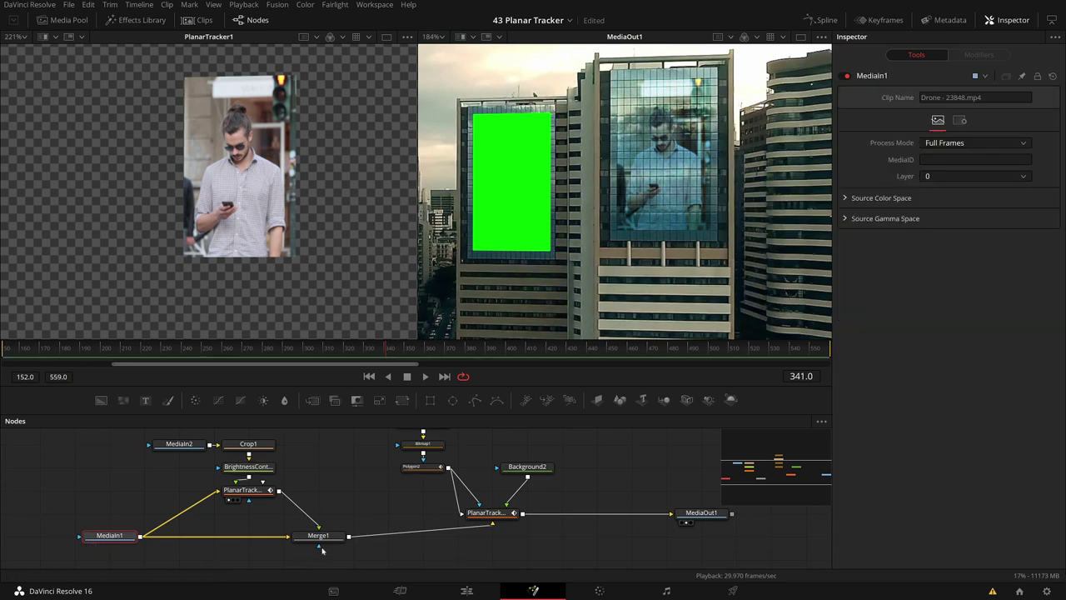
Insert a Blur node between the first planar tracker and Merge1.
left_click(242, 490)
left_click(285, 401)
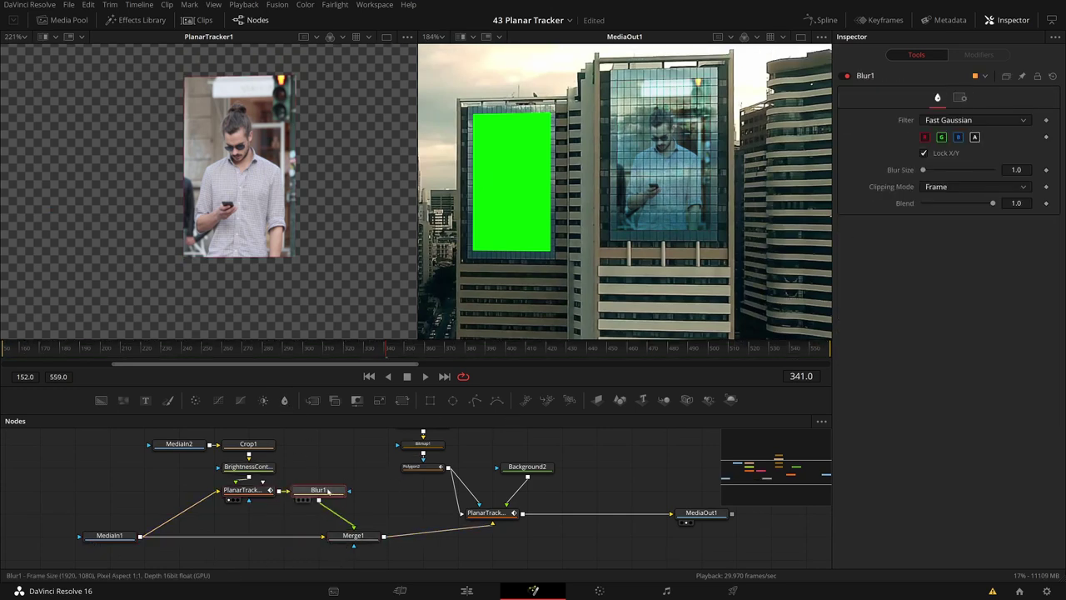
Display Blur1 in the viewer that shows the tracker and set its Blur Size to 2.4, judging it at the clip's edge.
scroll(289, 144, "up", 1)
scroll(296, 147, "up", 6)
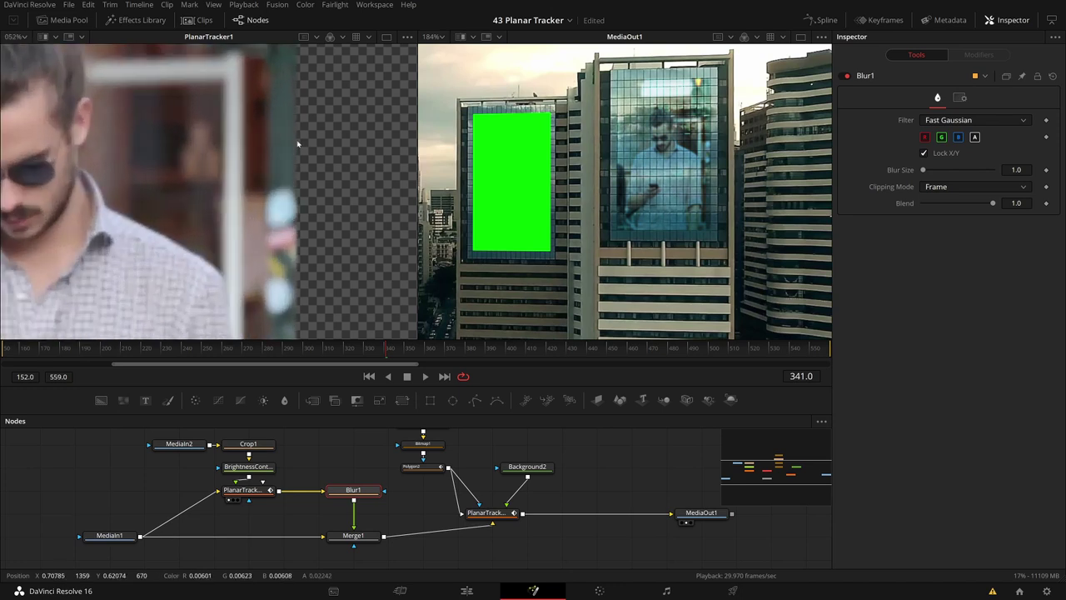
left_click_drag(925, 173, 931, 171)
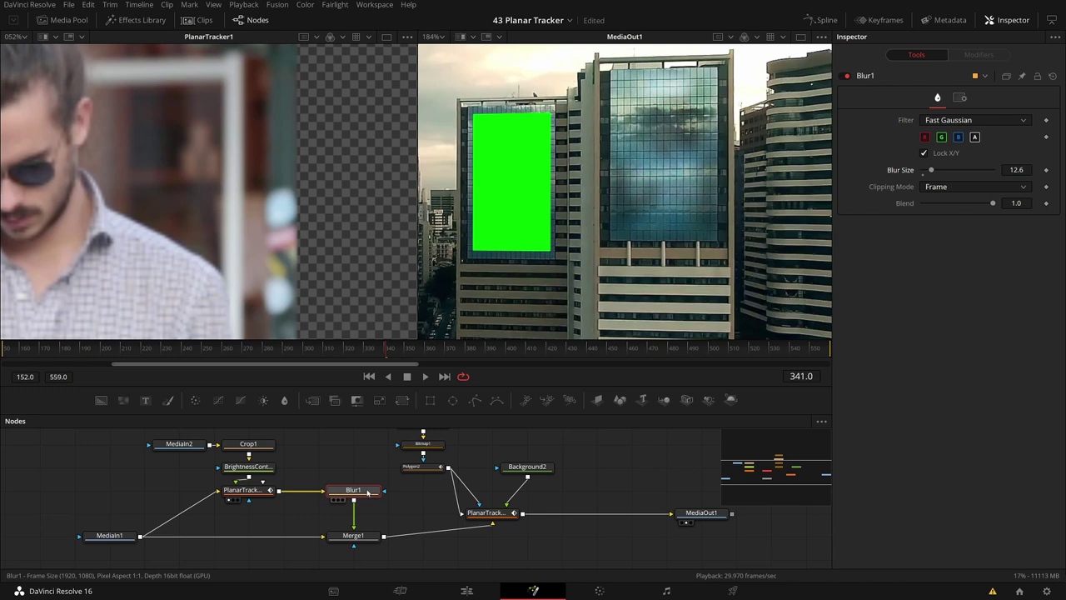
left_click_drag(367, 493, 321, 299)
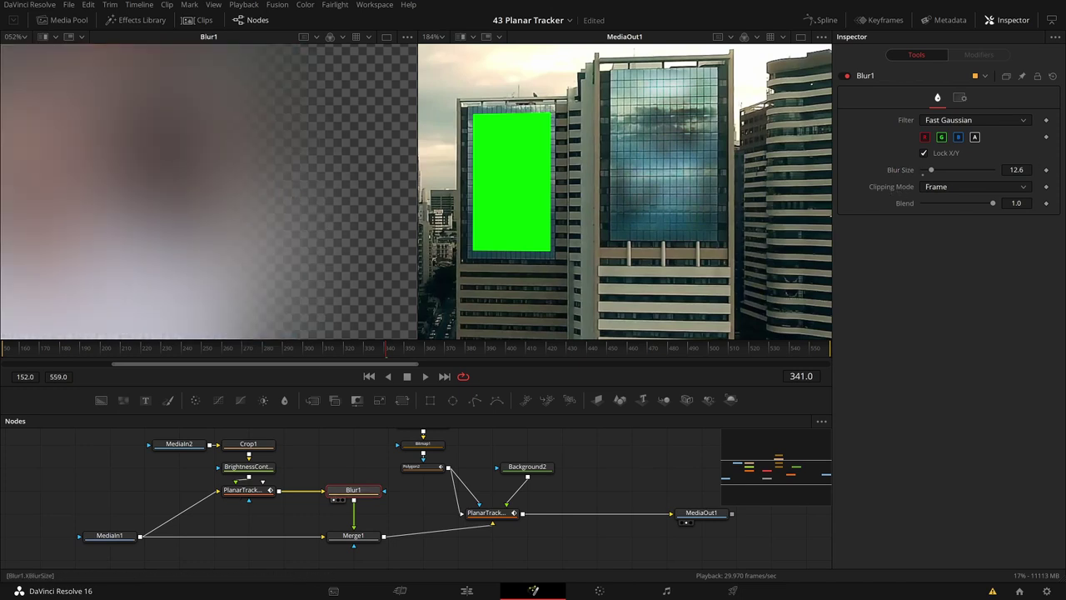
left_click_drag(929, 169, 924, 170)
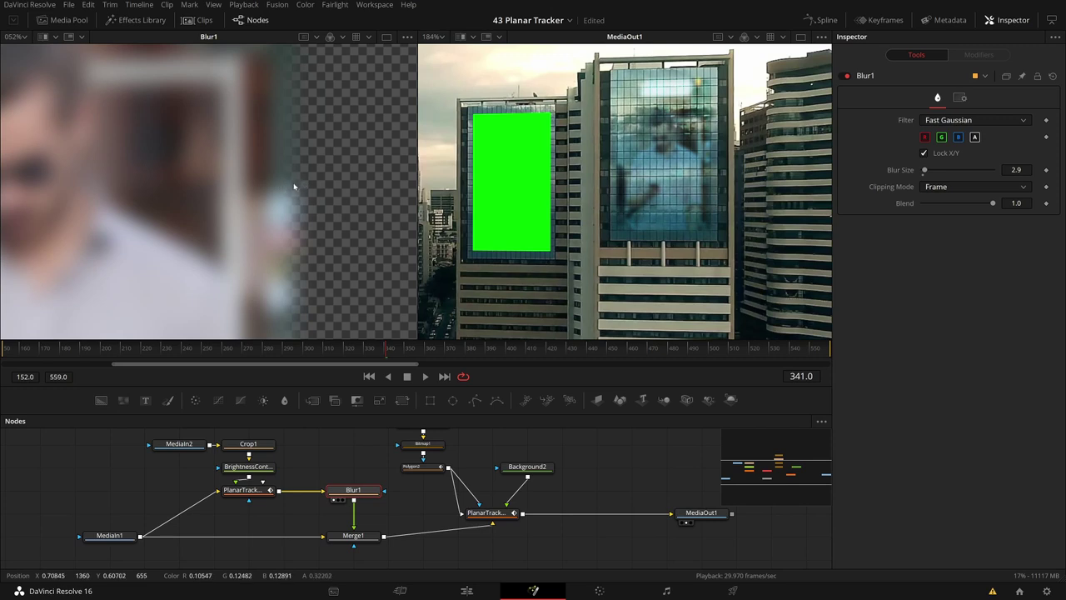
left_click_drag(923, 170, 924, 170)
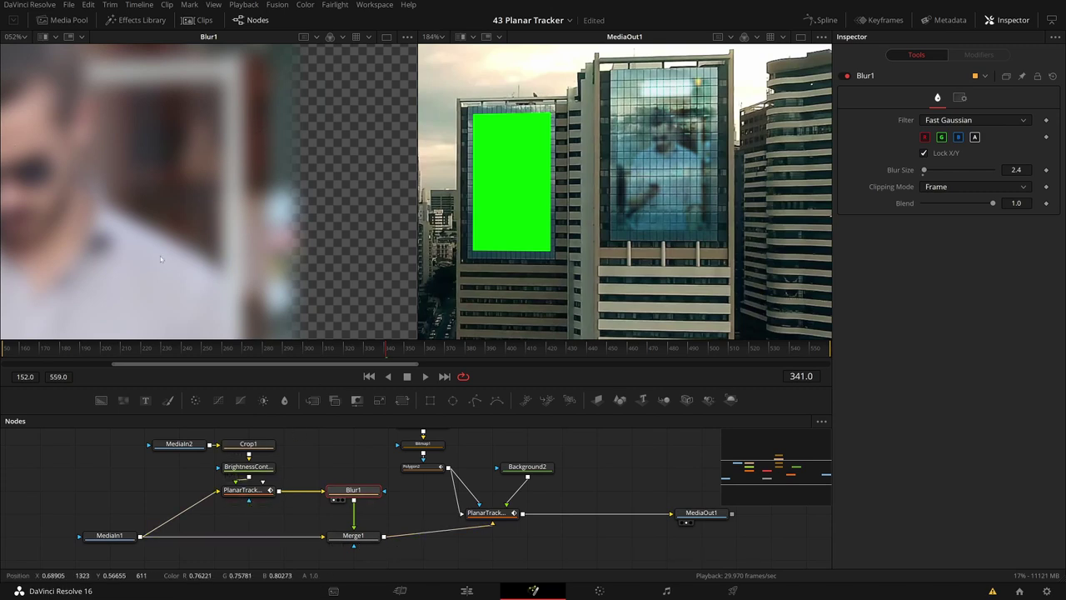
Connect the first planar tracker's output to Blur1's mask input as well and enable Apply Mask Inverted.
scroll(158, 131, "down", 5)
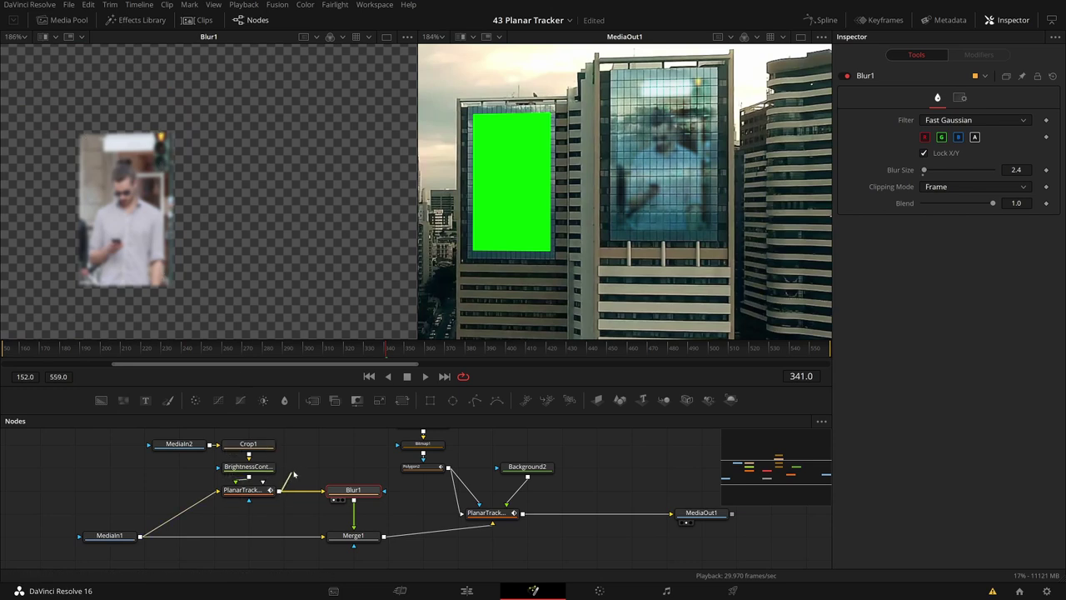
left_click_drag(280, 491, 353, 513)
scroll(170, 199, "up", 4)
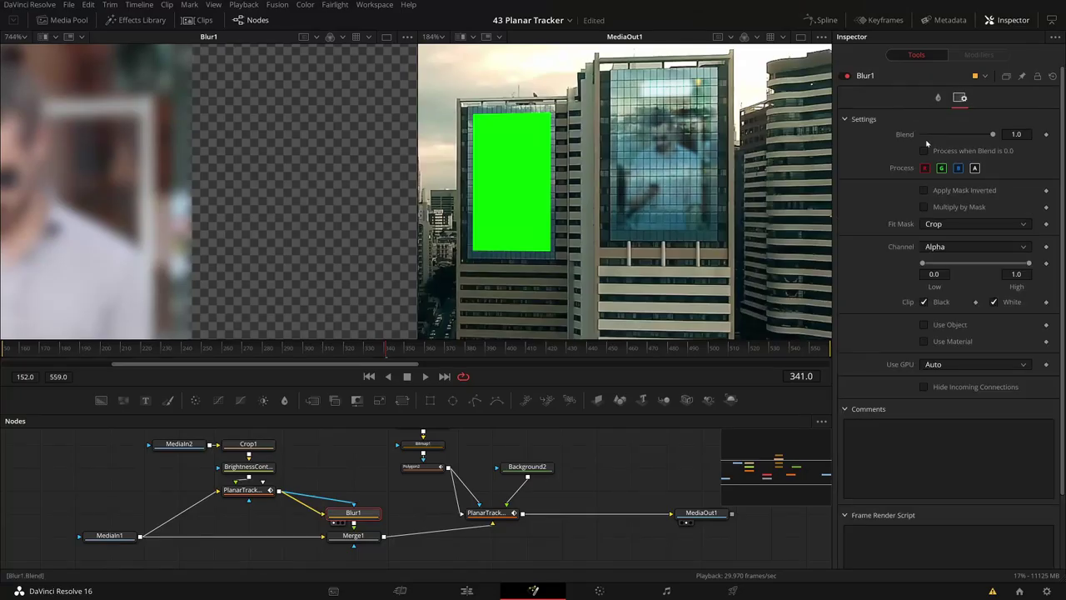
left_click(964, 193)
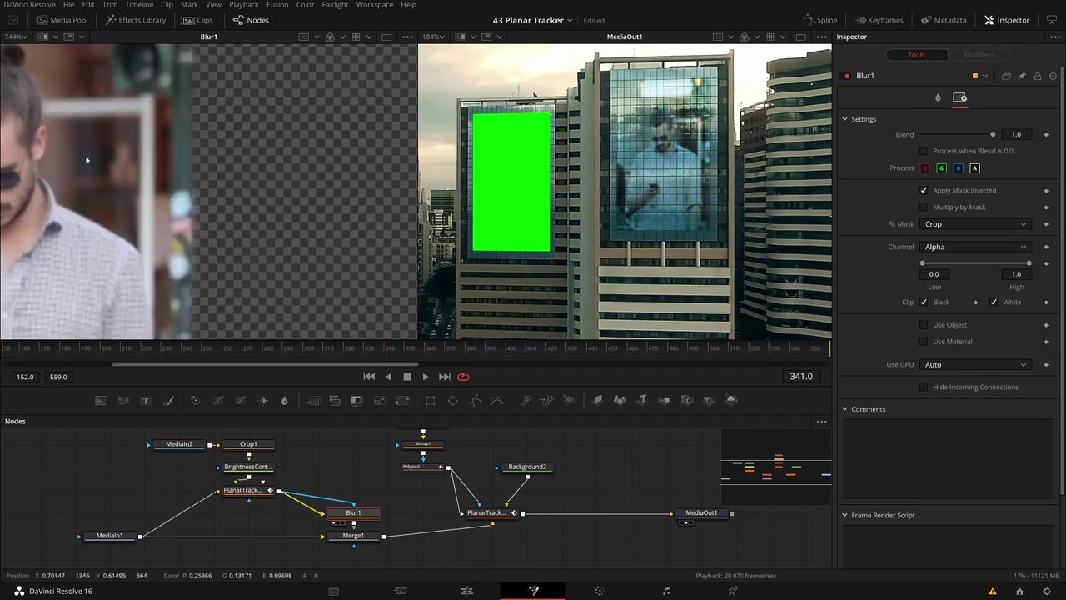
Display the alpha channel of Blur1 and examine the clip's edge up close.
scroll(206, 146, "down", 3)
scroll(197, 146, "down", 5)
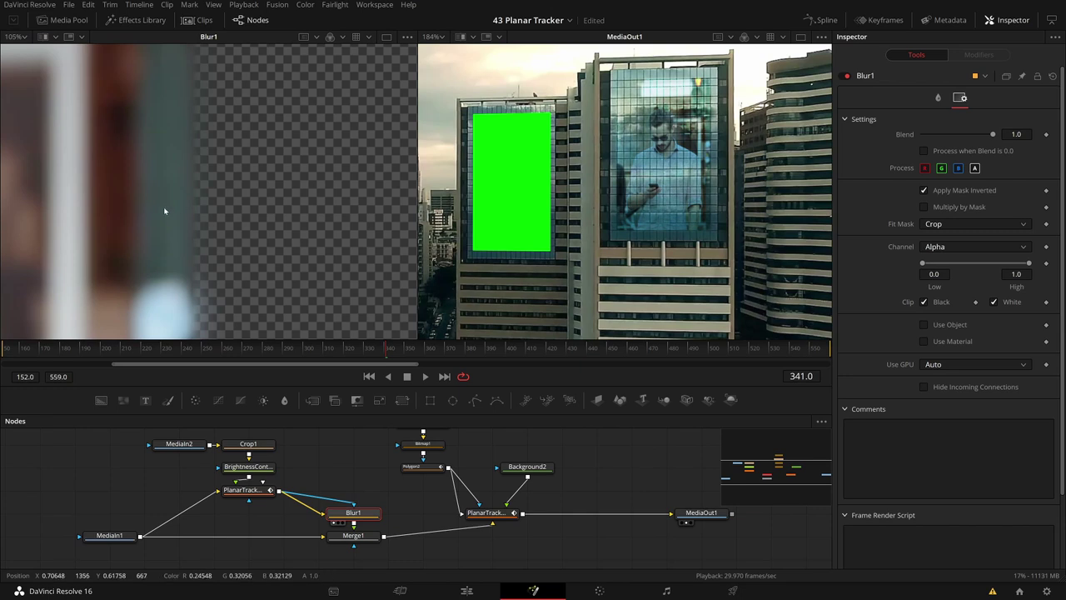
key("a")
scroll(204, 169, "up", 5)
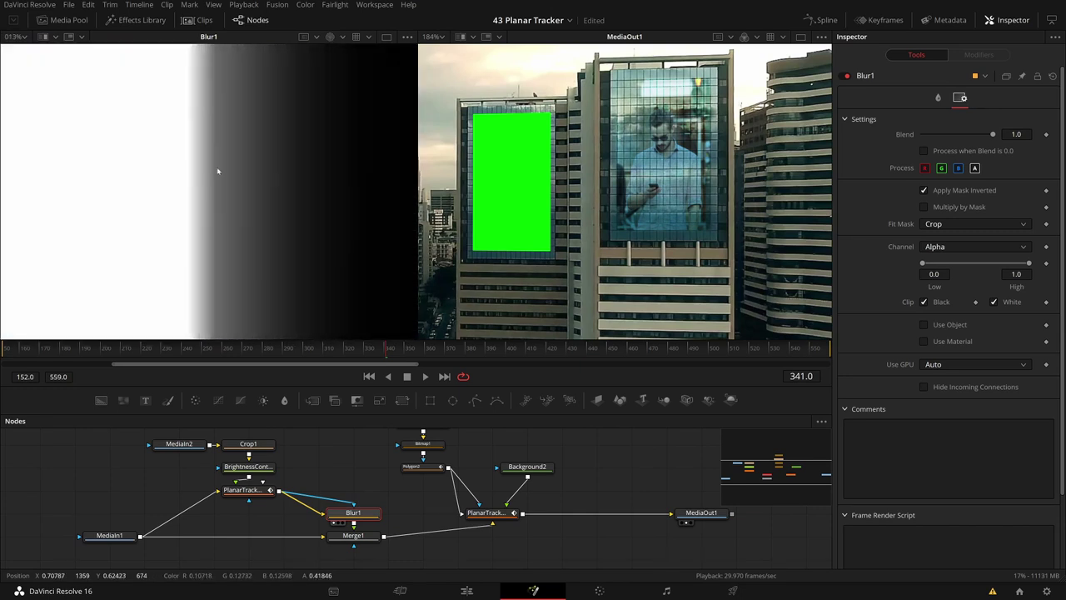
Set Blur1's Blur Size to 2.26 and compare the clip's edge in the final output with the blur off and on.
left_click(937, 99)
mouse_move(1016, 170)
left_mouse_down()
mouse_move(1004, 170)
mouse_move(1014, 170)
left_mouse_up()
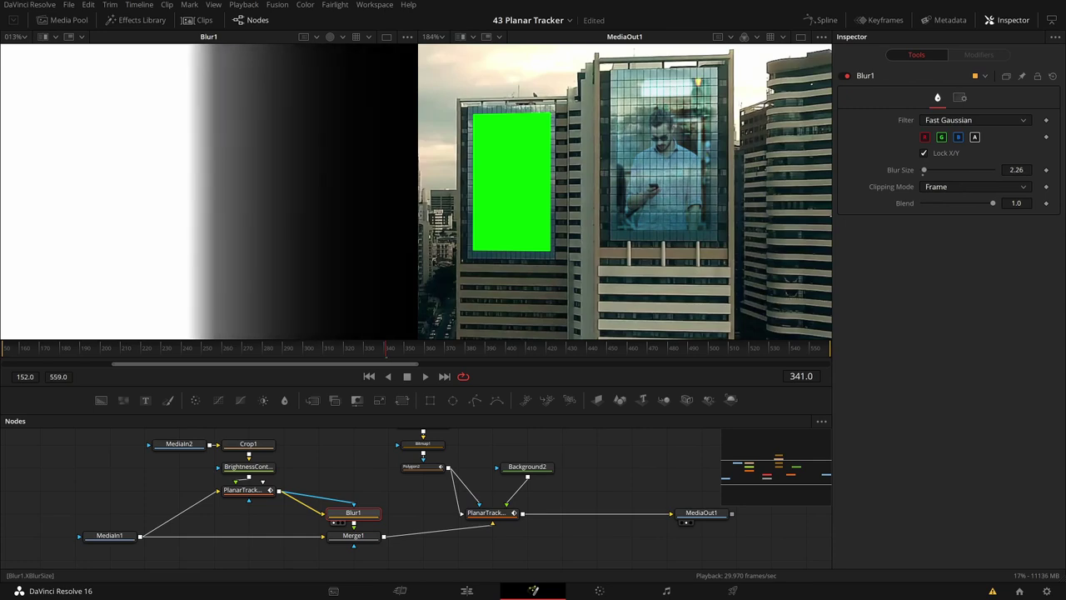
scroll(648, 159, "up", 10)
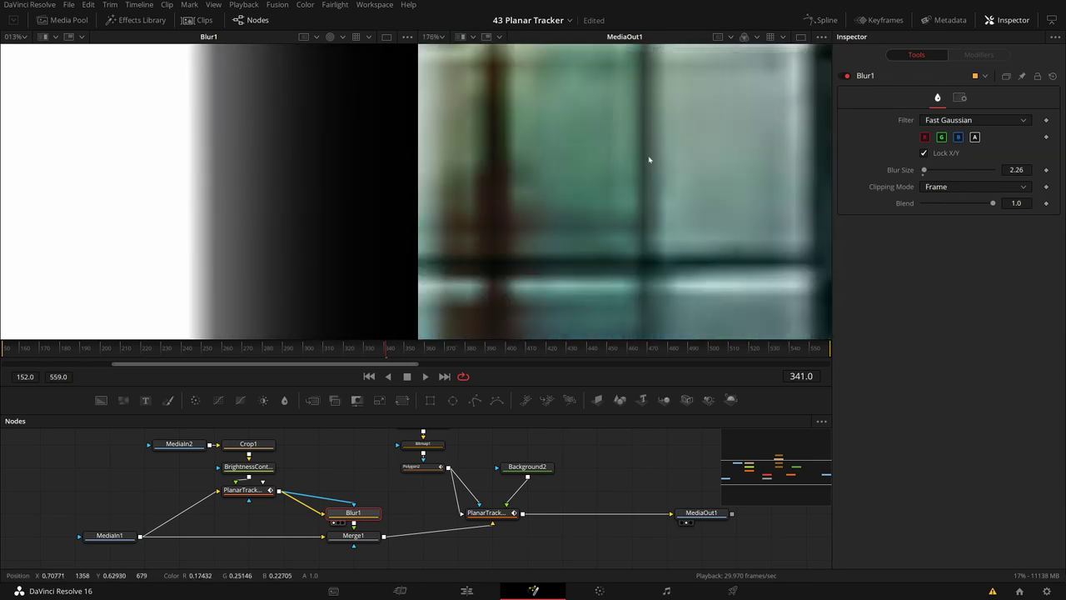
left_click(846, 76)
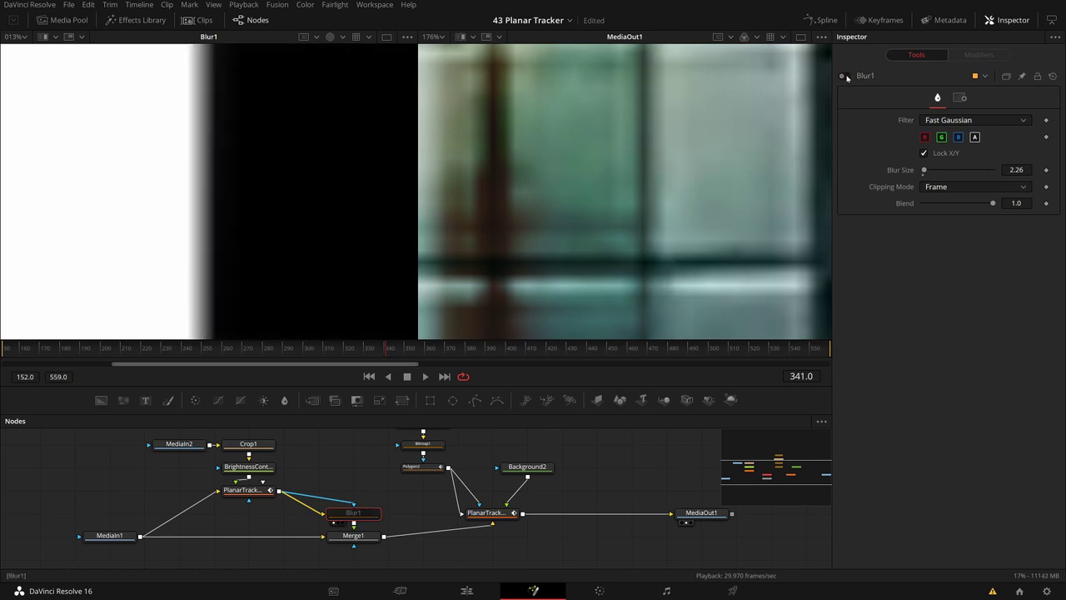
left_click(845, 76)
Set Blur1's Blur Size to 4.7 and compare the clip's edge with the blur off and on, leaving it enabled.
left_click_drag(924, 170, 925, 169)
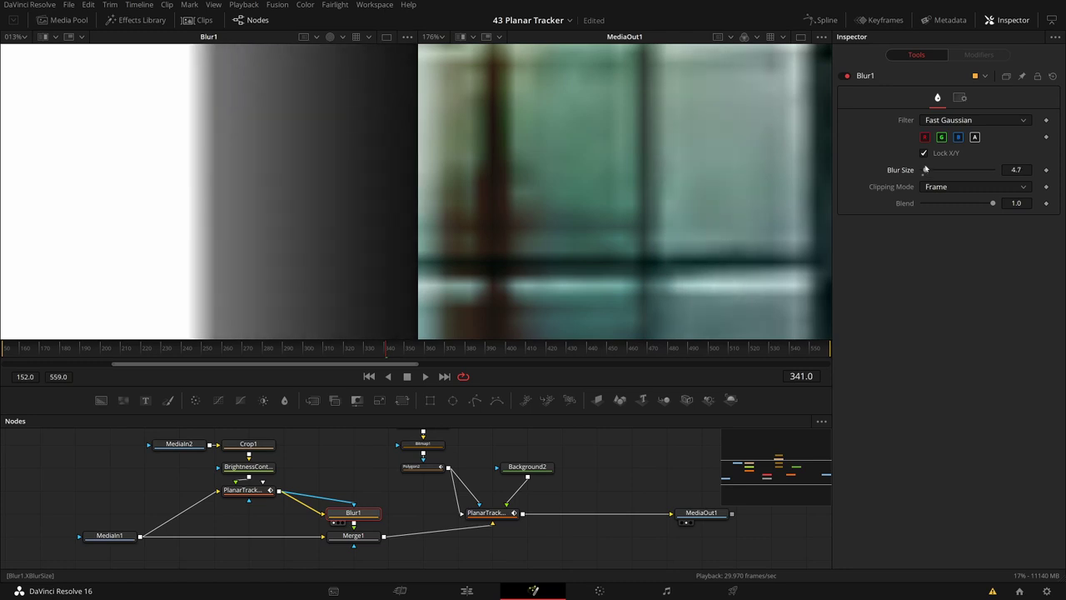
left_click(847, 77)
left_click(846, 76)
left_click(847, 77)
left_click(847, 76)
scroll(231, 166, "down", 3)
scroll(682, 206, "up", 3)
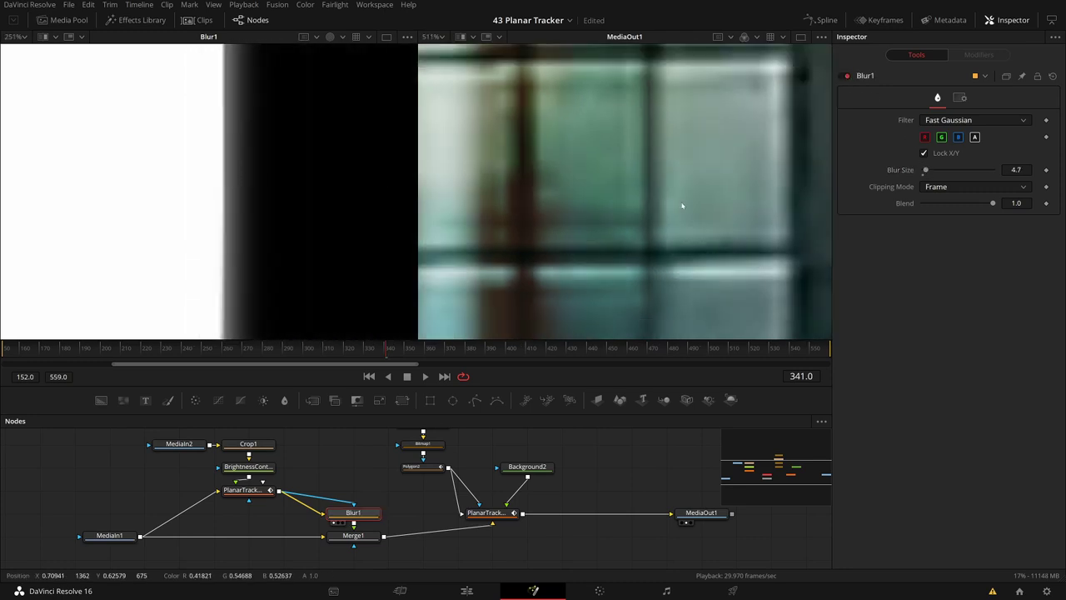
scroll(682, 206, "down", 4)
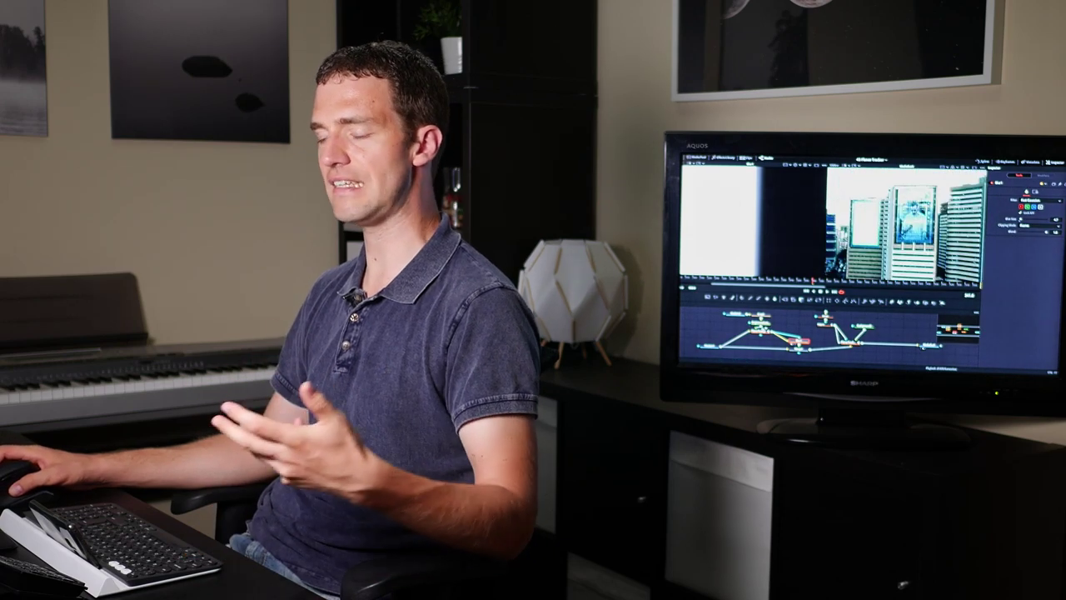
left_click(759, 331)
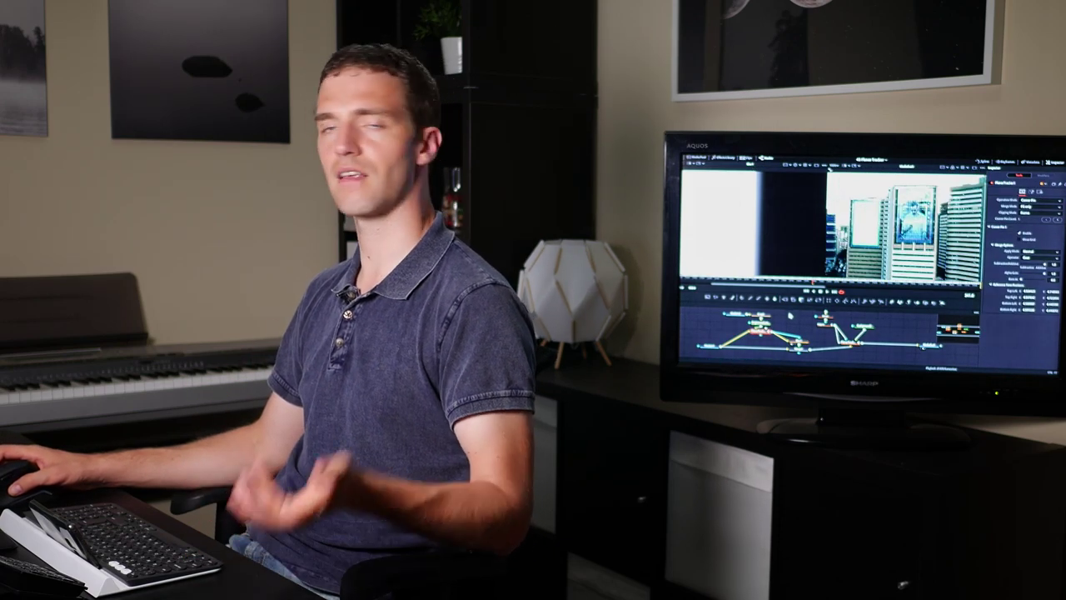